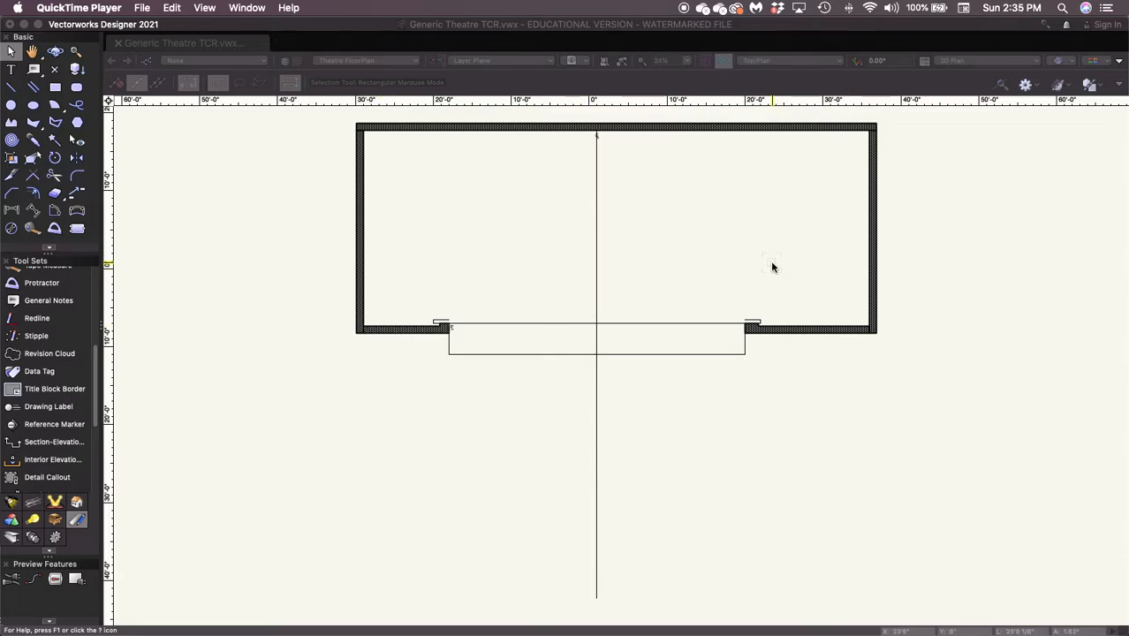
Step: Draw an 11" by 3 1/4" rectangle in the stage-right-side plan's inner corner where the lower front wall meets the right side wall
{"action": "scroll", "coordinate": [829, 289], "scroll_direction": "up", "scroll_amount": 1}
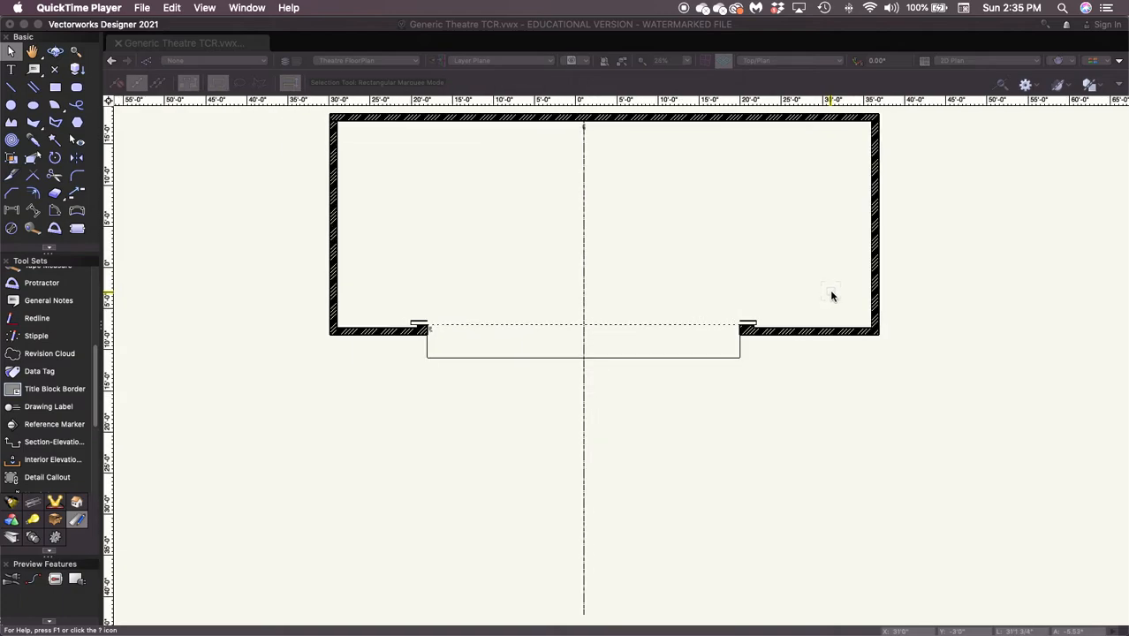
{"action": "scroll", "coordinate": [831, 287], "scroll_direction": "up", "scroll_amount": 5}
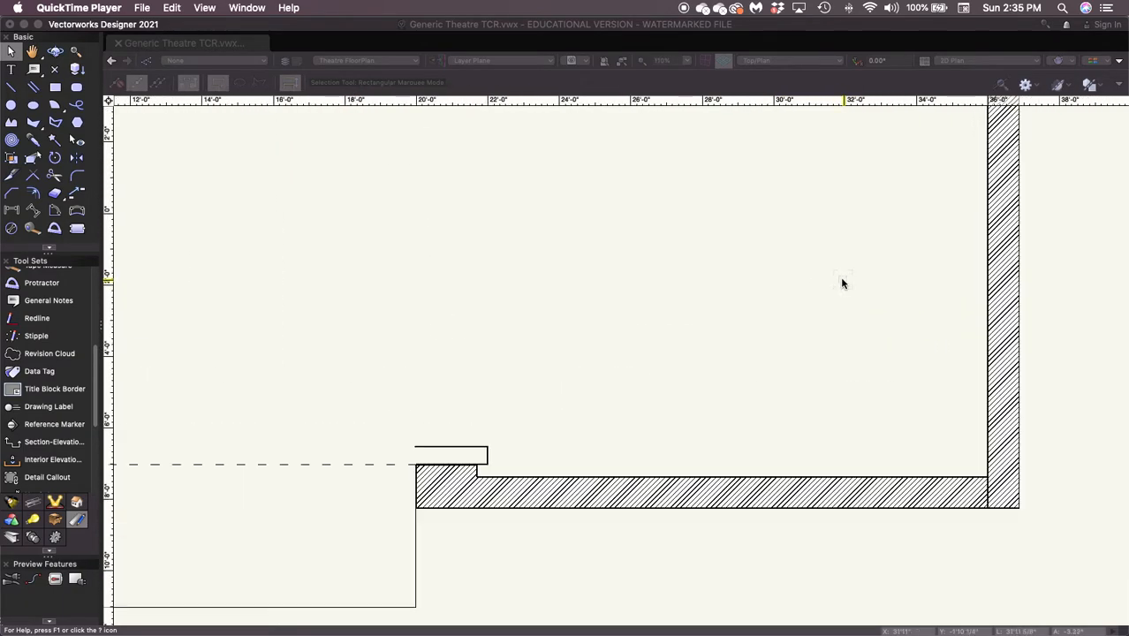
{"action": "scroll", "coordinate": [841, 283], "scroll_direction": "up", "scroll_amount": 3}
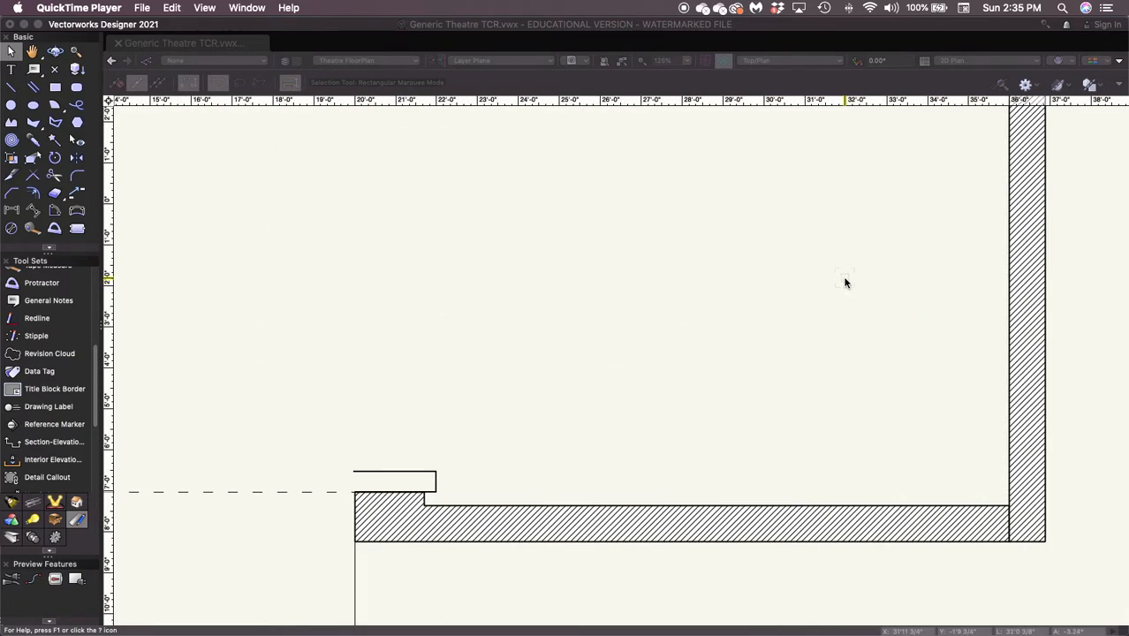
{"action": "left_click", "coordinate": [824, 341]}
{"action": "key", "text": "space"}
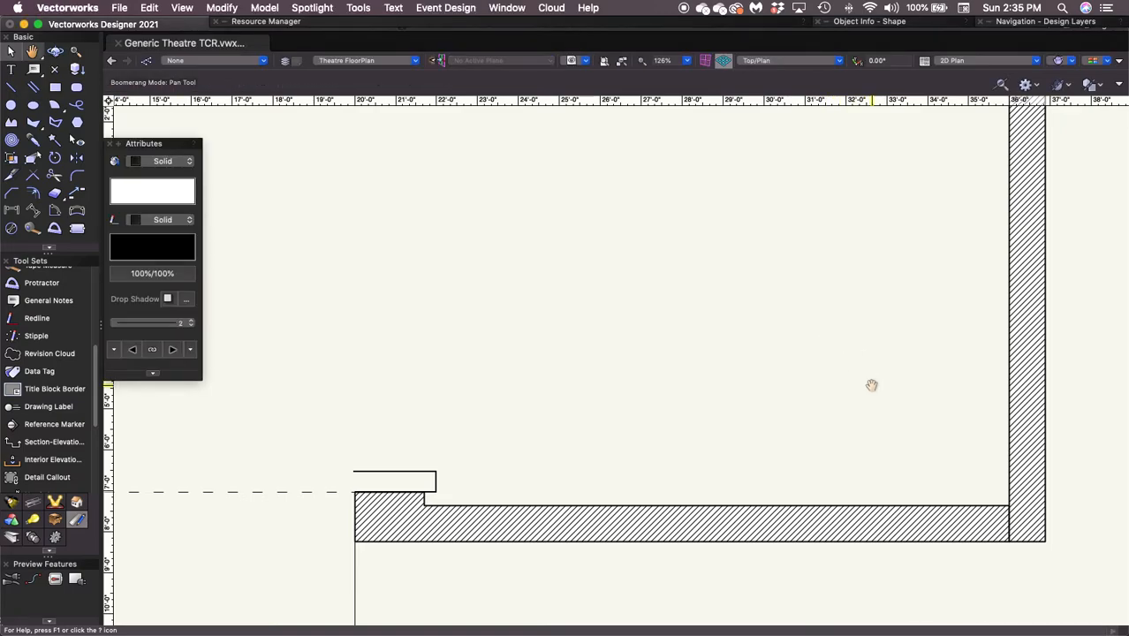
{"action": "mouse_move", "coordinate": [871, 385]}
{"action": "left_mouse_down"}
{"action": "mouse_move", "coordinate": [771, 374]}
{"action": "mouse_move", "coordinate": [784, 395]}
{"action": "left_mouse_up"}
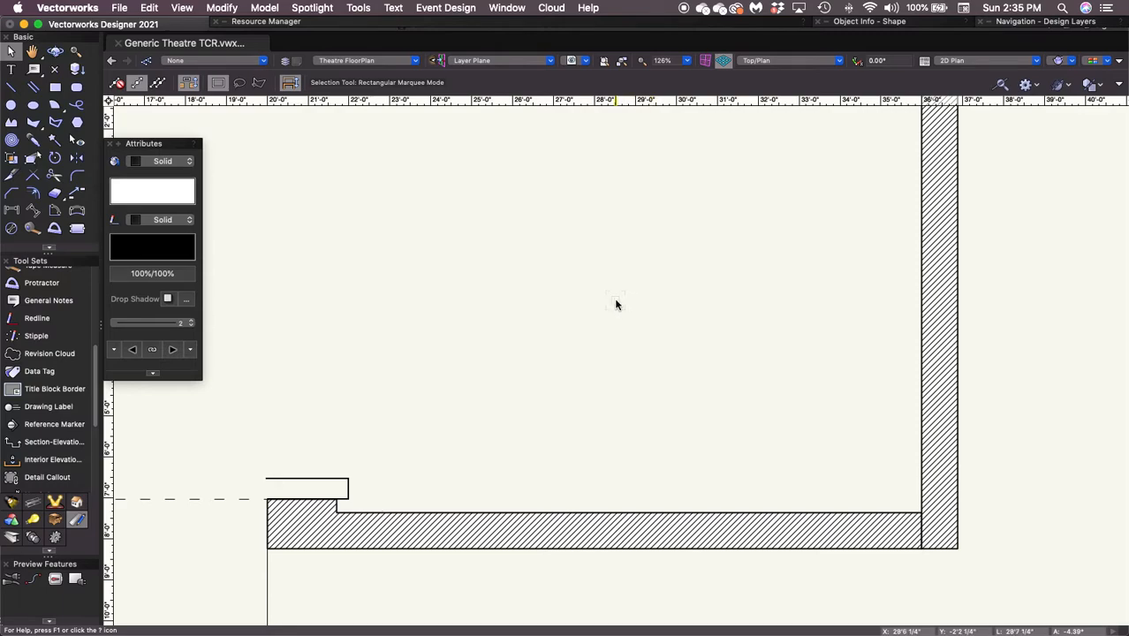
{"action": "key", "text": "4"}
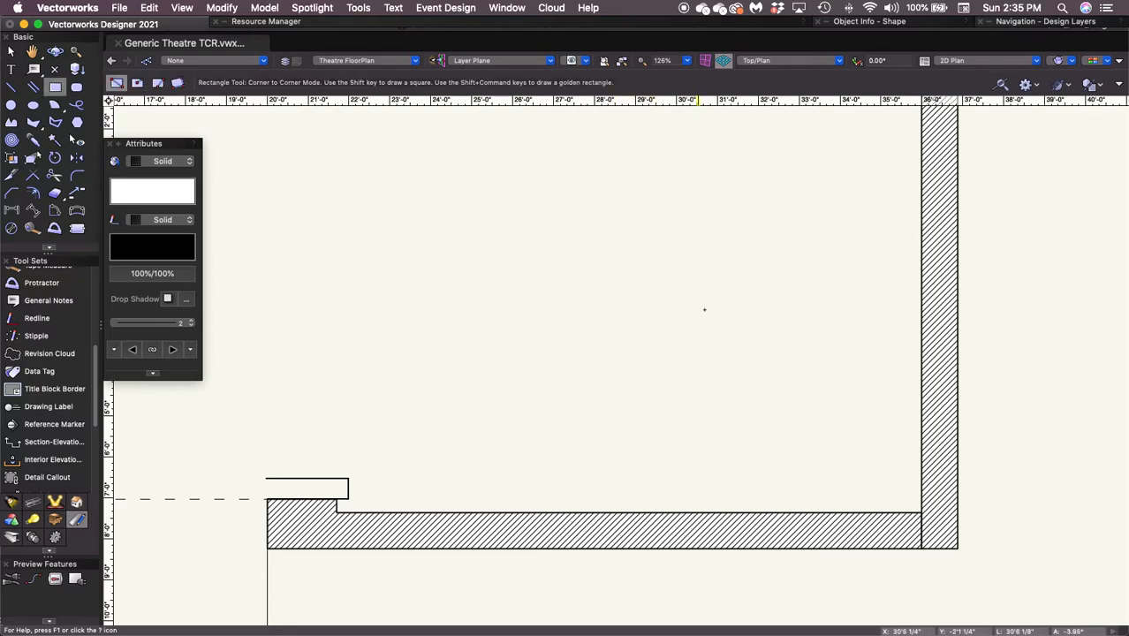
{"action": "left_click", "coordinate": [920, 513]}
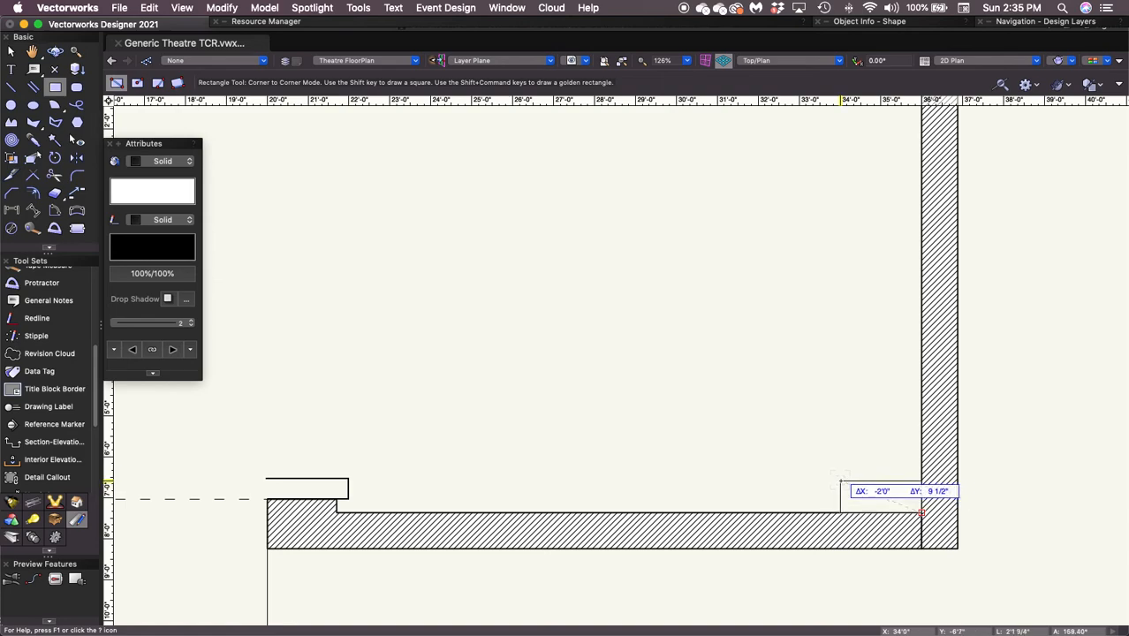
{"action": "key", "text": "Tab"}
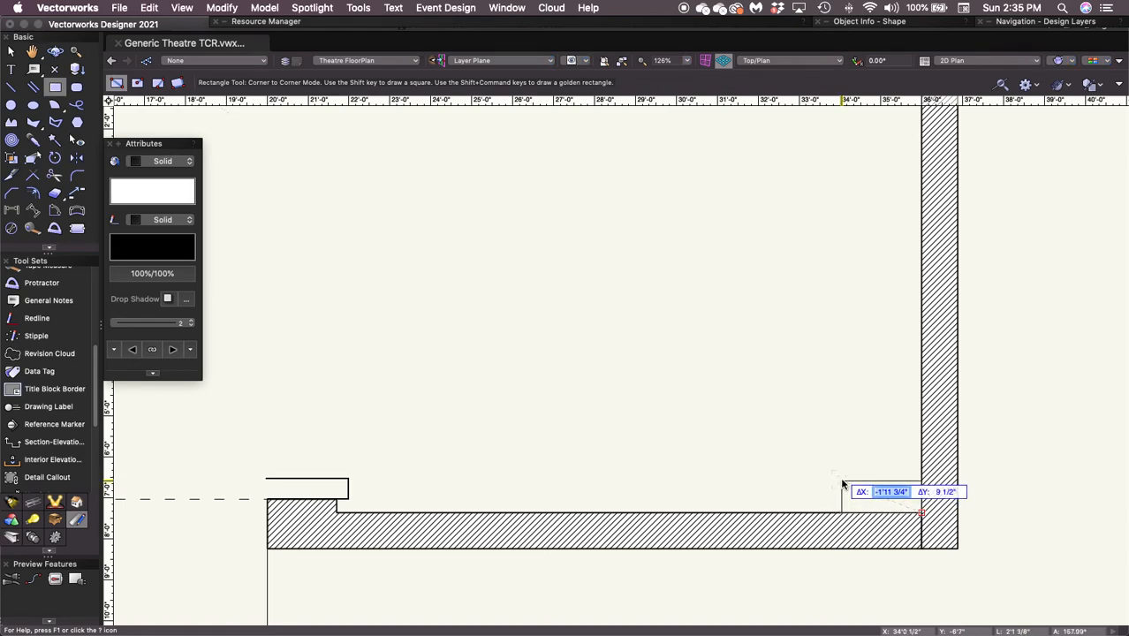
{"action": "key", "text": "BackSpace"}
{"action": "type", "text": "-11"}
{"action": "key", "text": "Tab"}
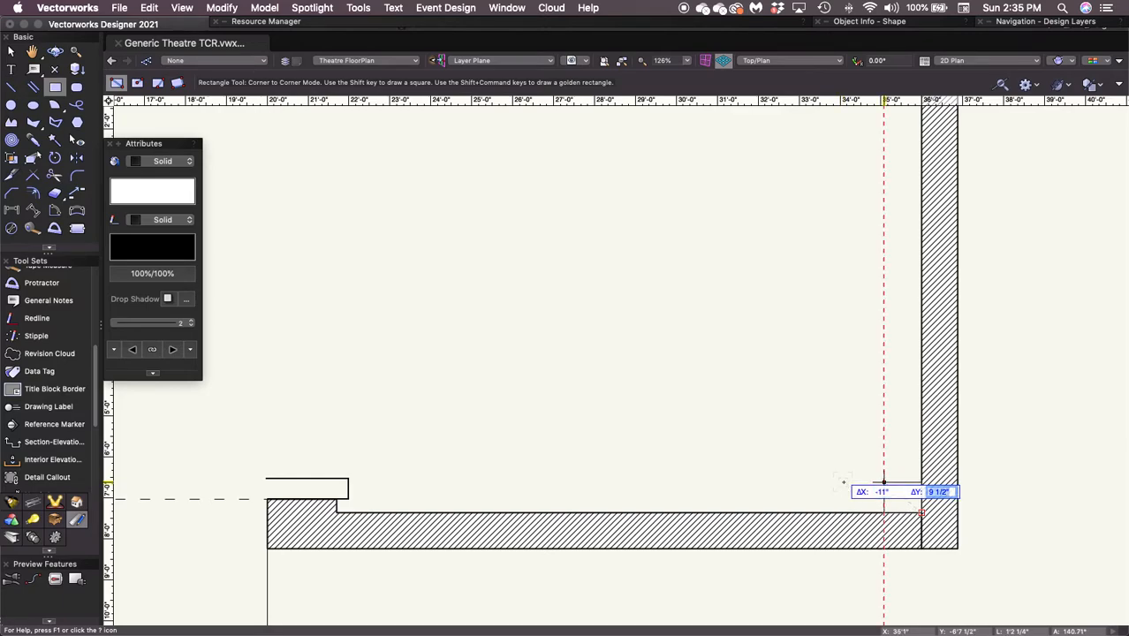
{"action": "type", "text": "3 1/4"}
{"action": "key", "text": "Tab"}
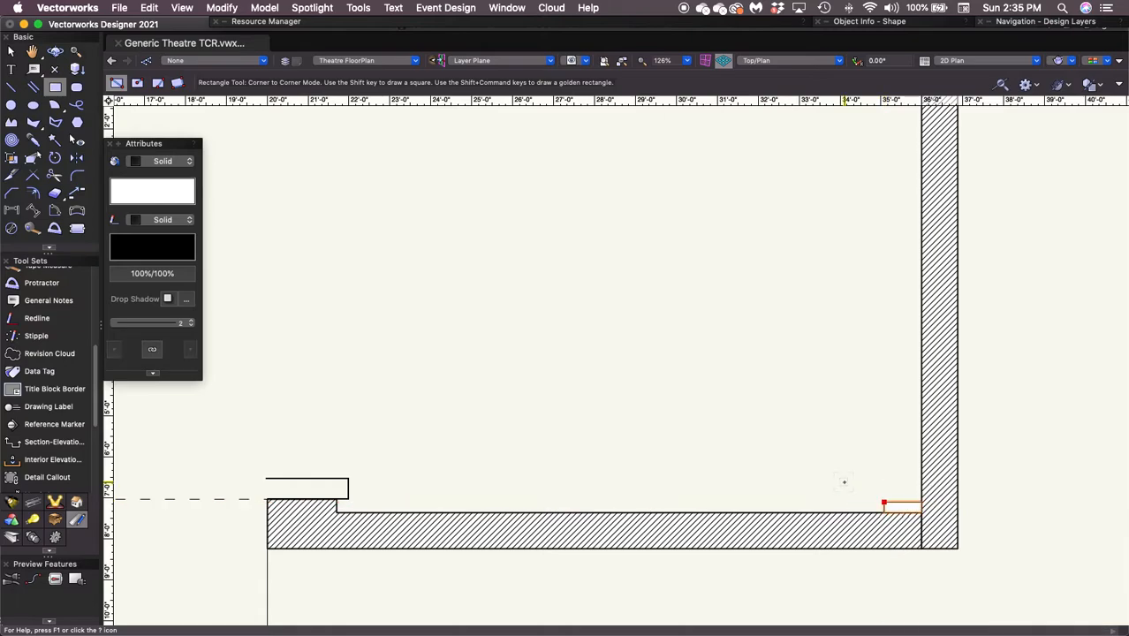
Step: Draw a 1'11" by 3 1/4" rectangle along the wall, extending left from the first rectangle's bottom-left corner
{"action": "scroll", "coordinate": [883, 504], "scroll_direction": "up", "scroll_amount": 5}
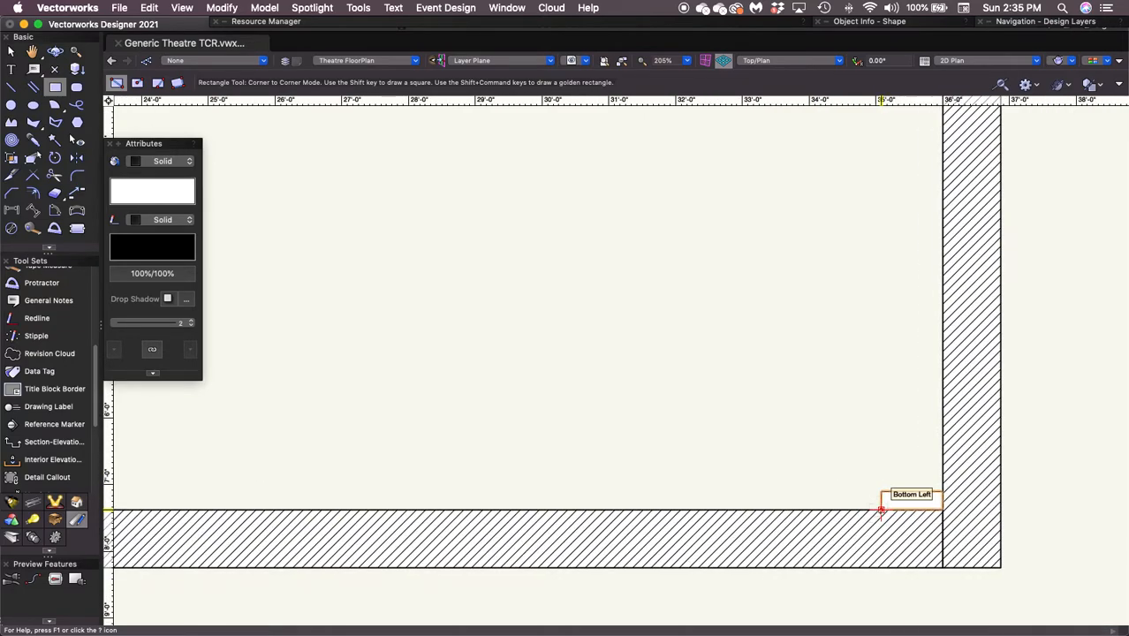
{"action": "left_click", "coordinate": [881, 509]}
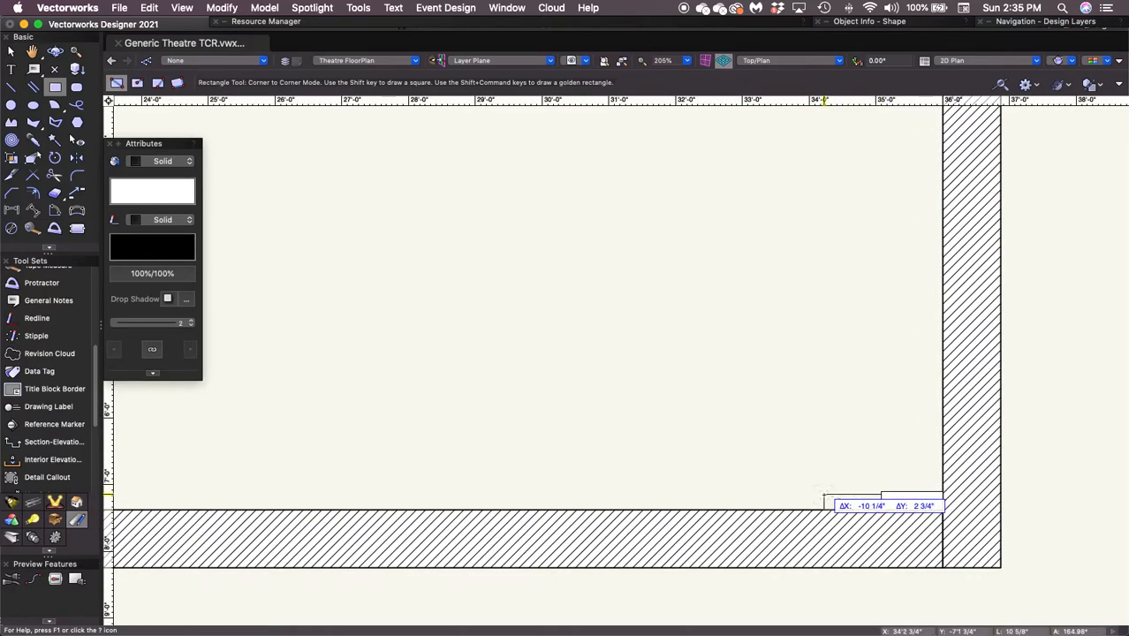
{"action": "key", "text": "Tab"}
{"action": "type", "text": "-1"}
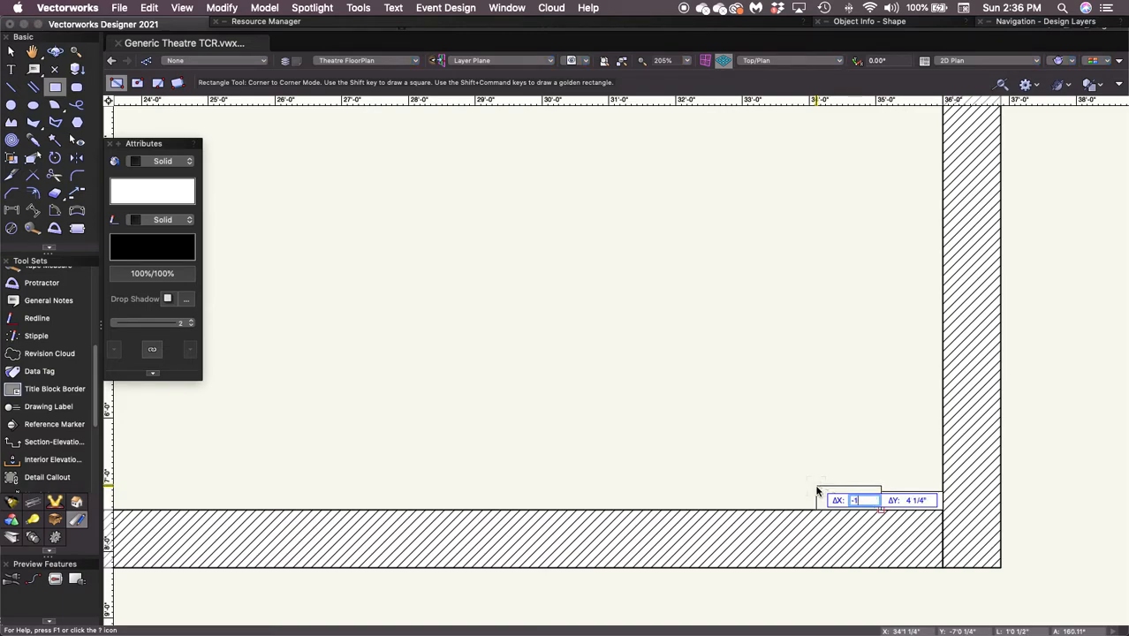
{"action": "type", "text": "' 11"}
{"action": "key", "text": "Tab"}
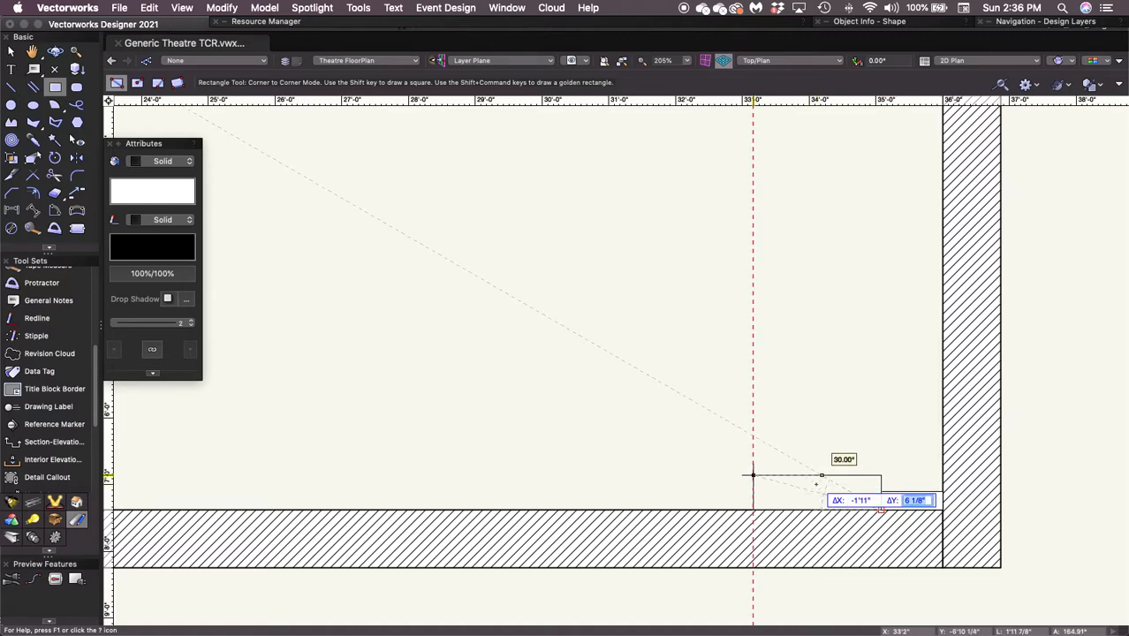
{"action": "type", "text": "3 1/4"}
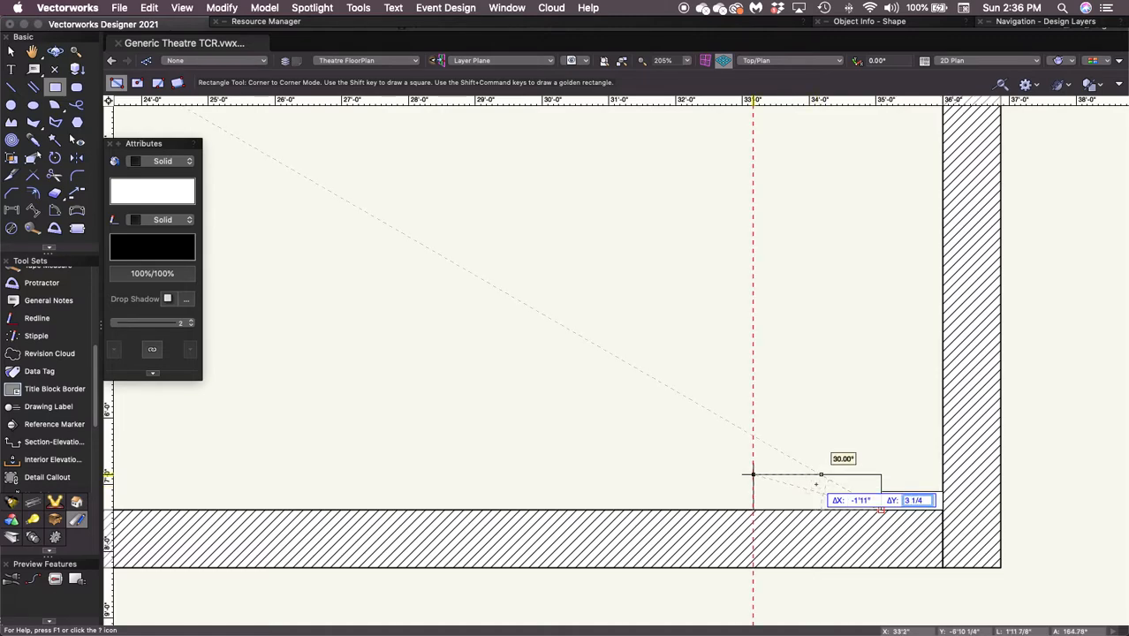
{"action": "key", "text": "Return"}
{"action": "left_click", "coordinate": [817, 484]}
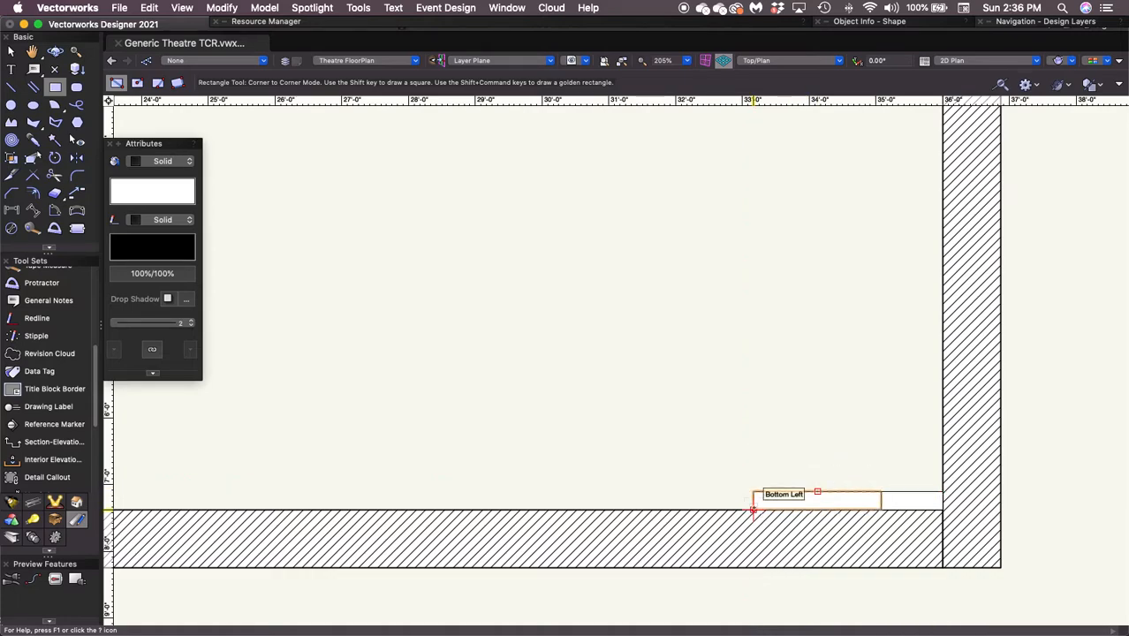
Step: Add an 11" by 3 1/4" rectangle along the wall, starting at the bottom-left corner of the 1'11" rectangle
{"action": "left_click", "coordinate": [752, 509]}
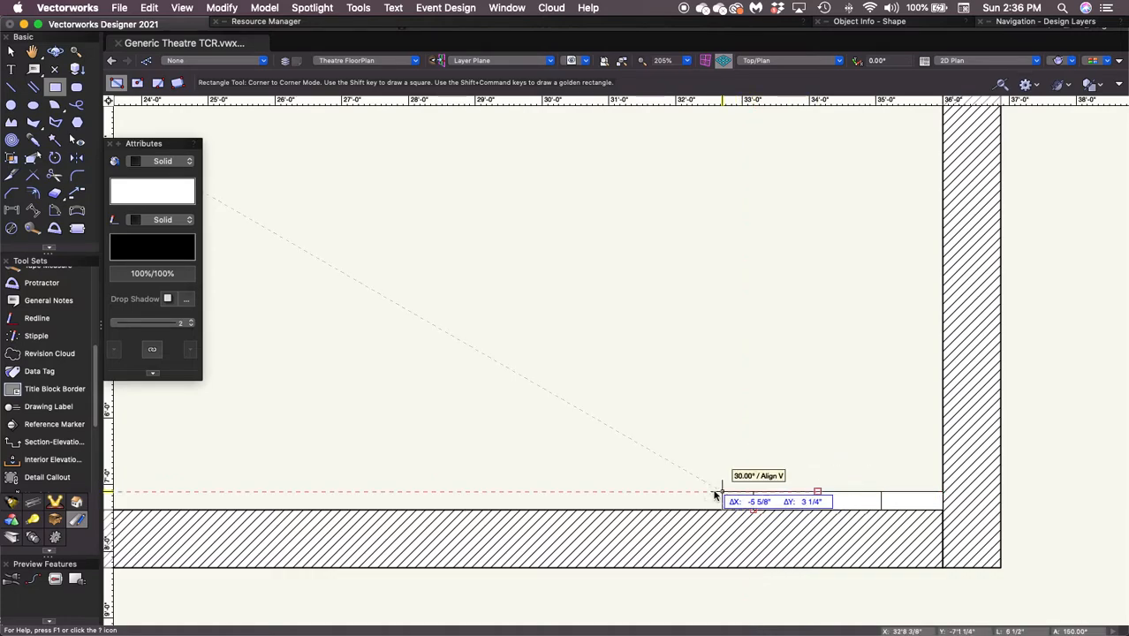
{"action": "key", "text": "Tab"}
{"action": "type", "text": "-11"}
{"action": "key", "text": "Tab"}
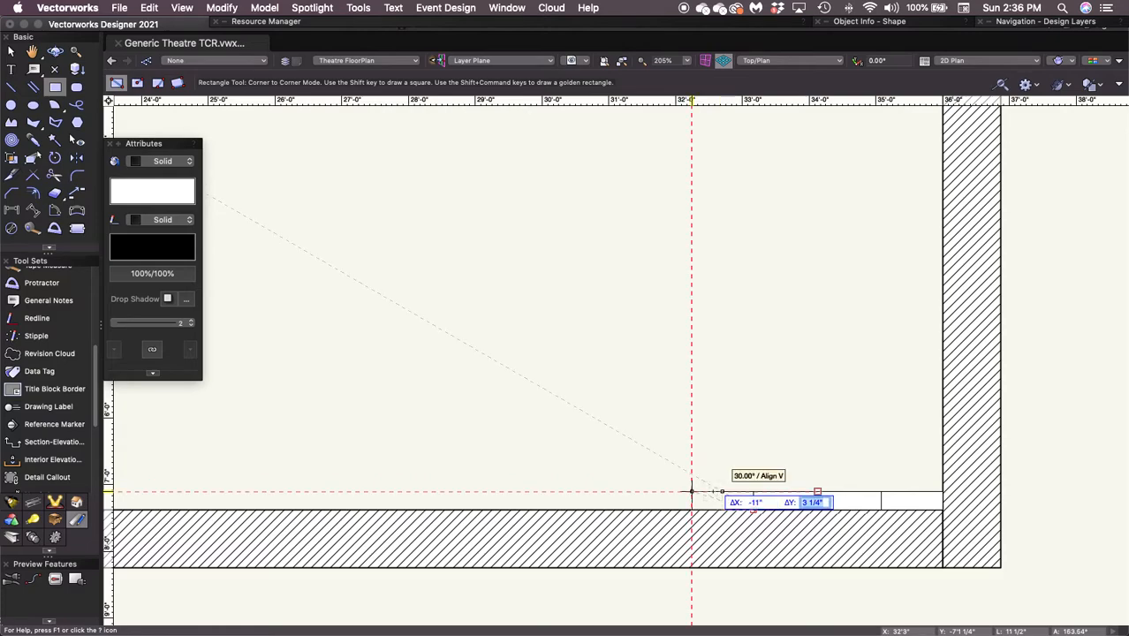
{"action": "key", "text": "Tab"}
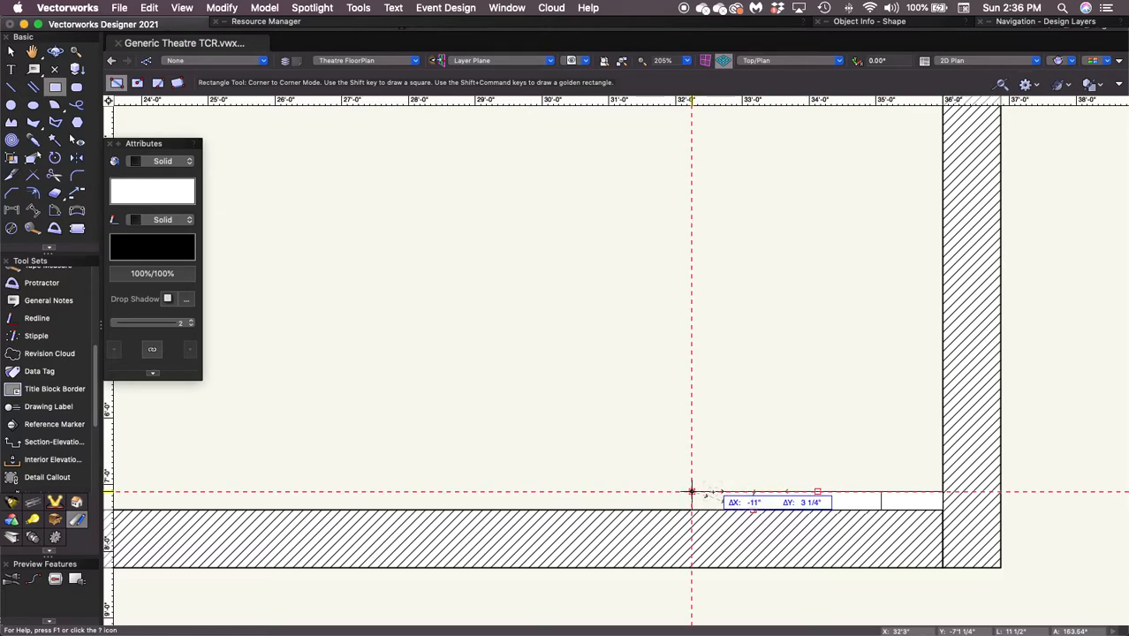
{"action": "left_click", "coordinate": [691, 491]}
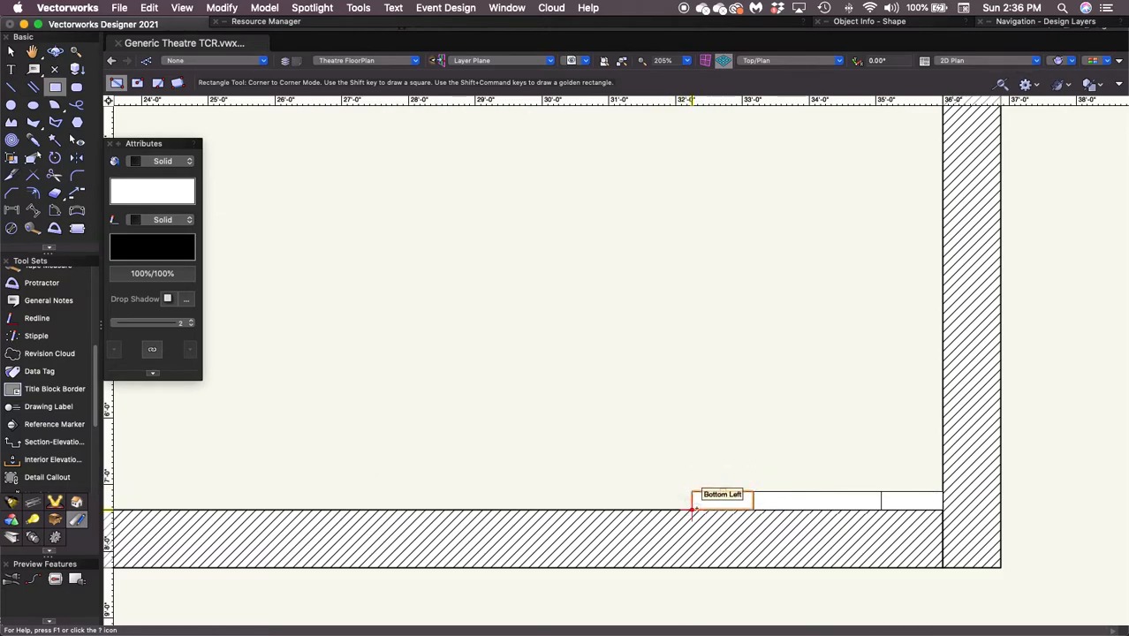
Step: Draw an 8" by 3 1/4" rectangle at the left end of the row along the wall, and deselect it
{"action": "left_click", "coordinate": [691, 509]}
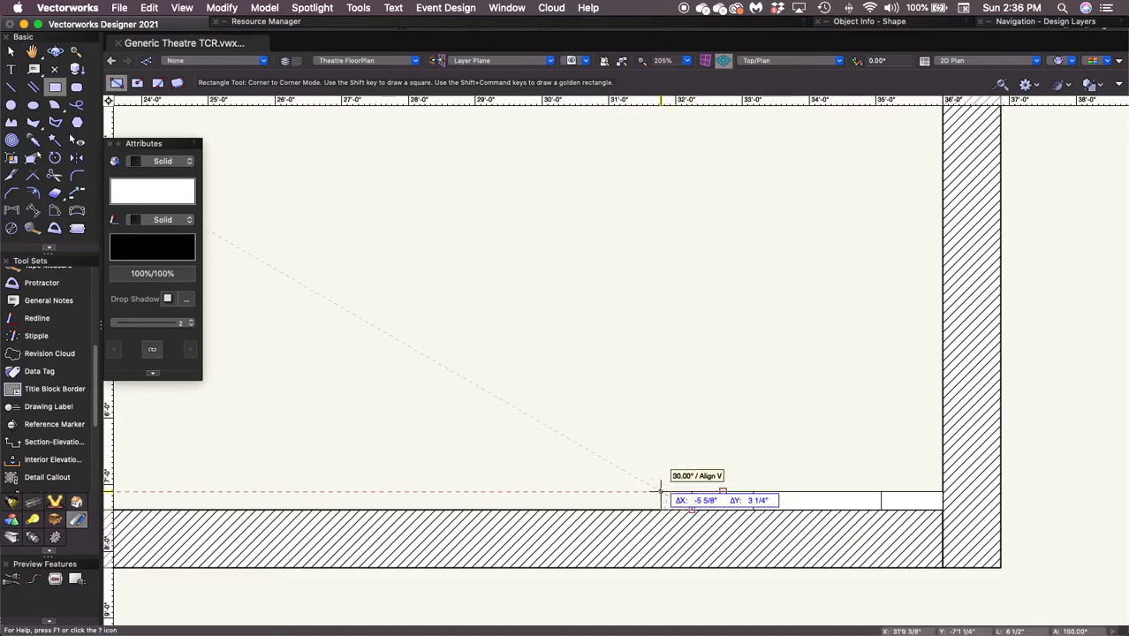
{"action": "key", "text": "Tab"}
{"action": "type", "text": "-8"}
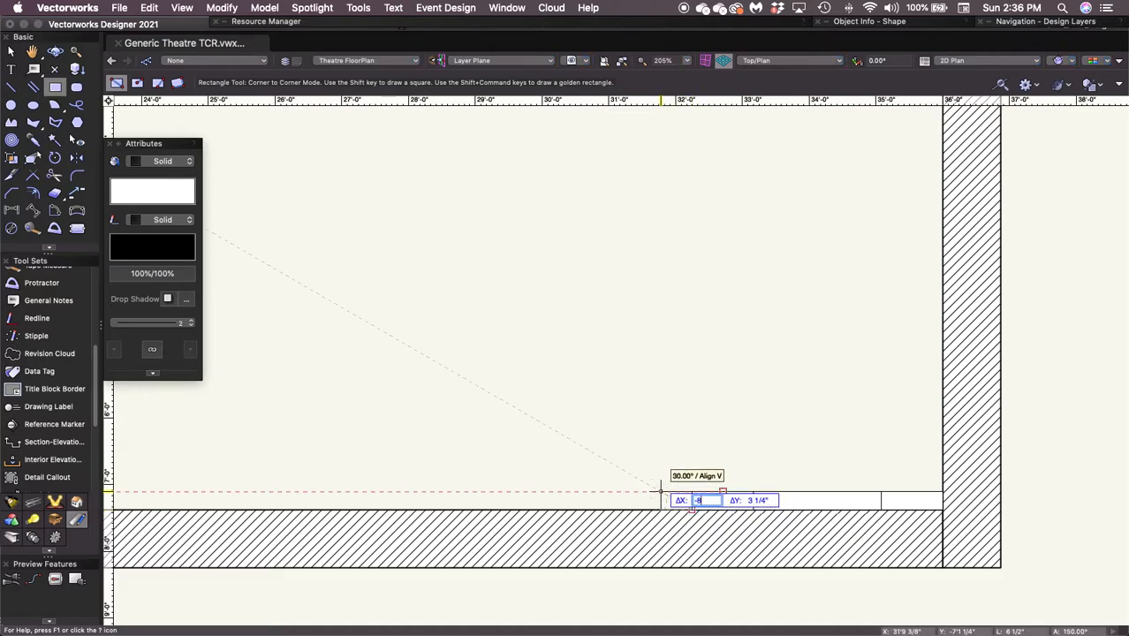
{"action": "key", "text": "Tab"}
{"action": "type", "text": "3"}
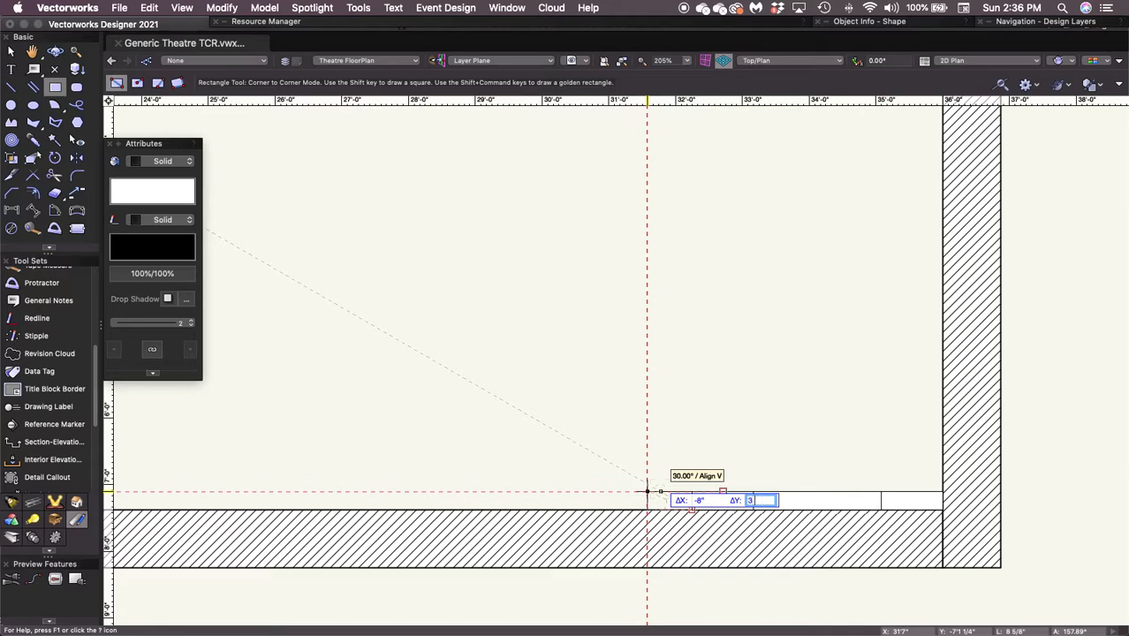
{"action": "type", "text": " 1/4"}
{"action": "key", "text": "Return"}
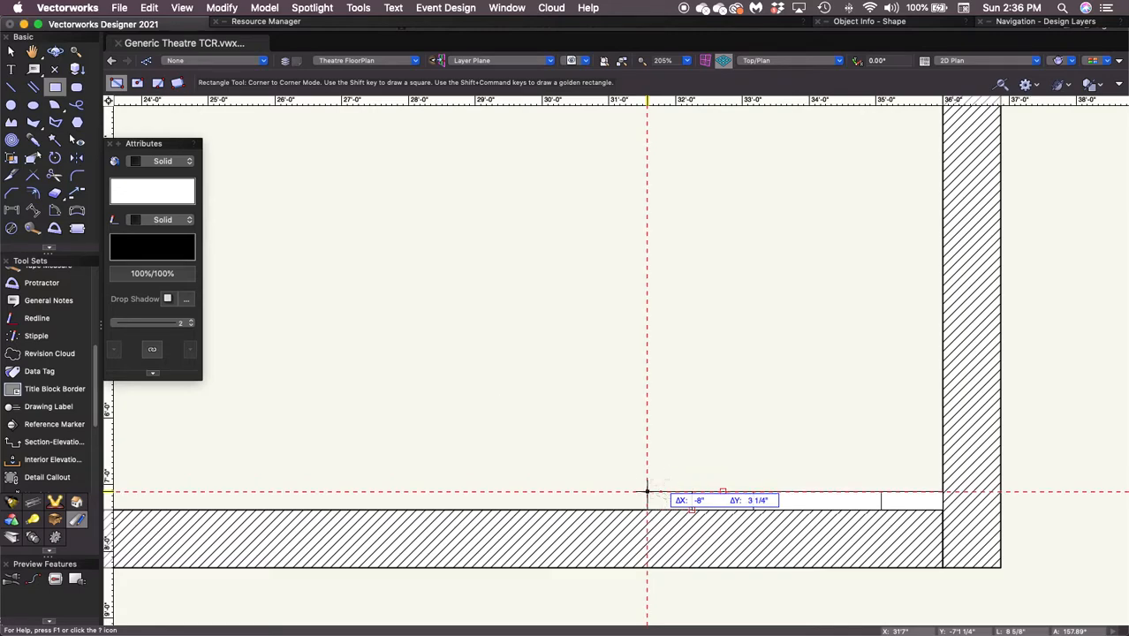
{"action": "left_click", "coordinate": [649, 492]}
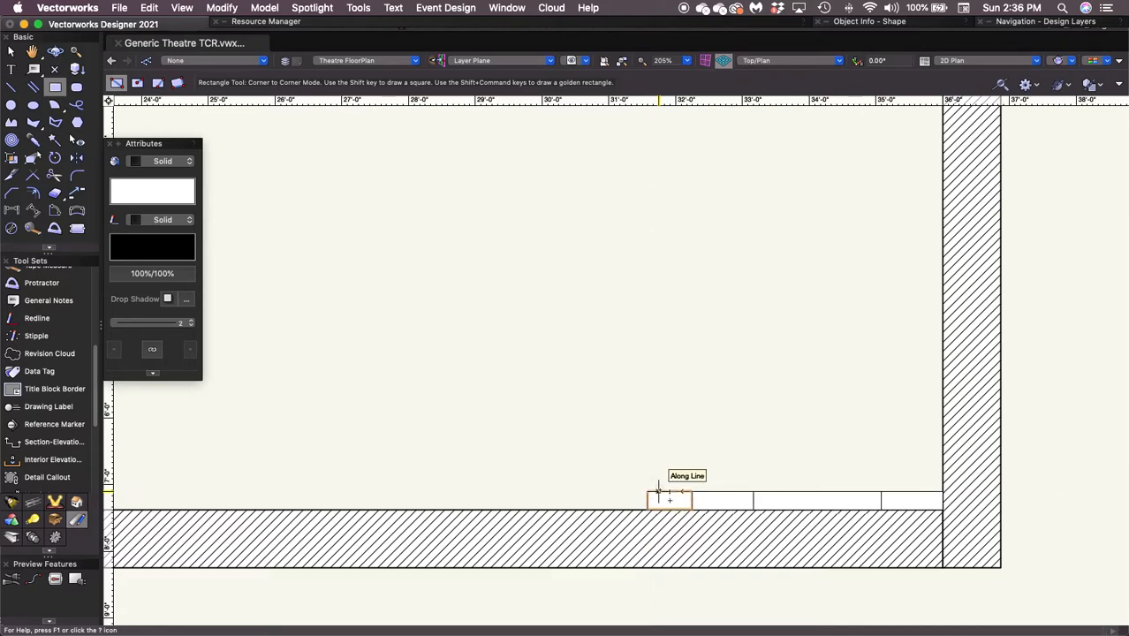
{"action": "key", "text": "x"}
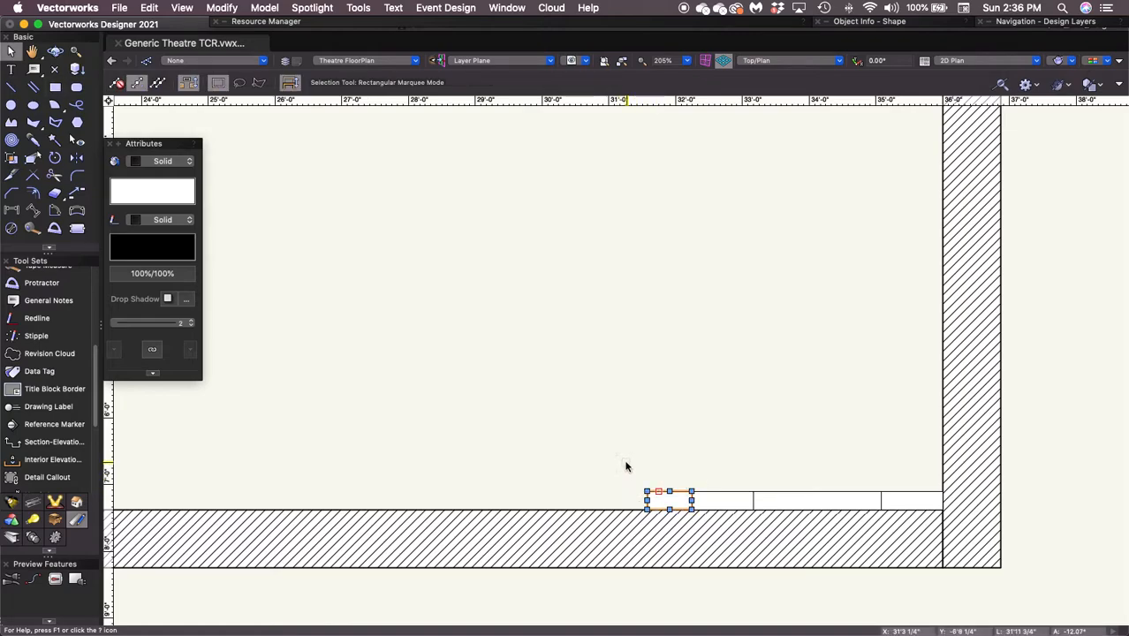
{"action": "left_click", "coordinate": [669, 455]}
Step: Draw a 6" horizontal line extending left from the midpoint of the 8" rectangle's left edge, and deselect it
{"action": "scroll", "coordinate": [663, 362], "scroll_direction": "up", "scroll_amount": 5}
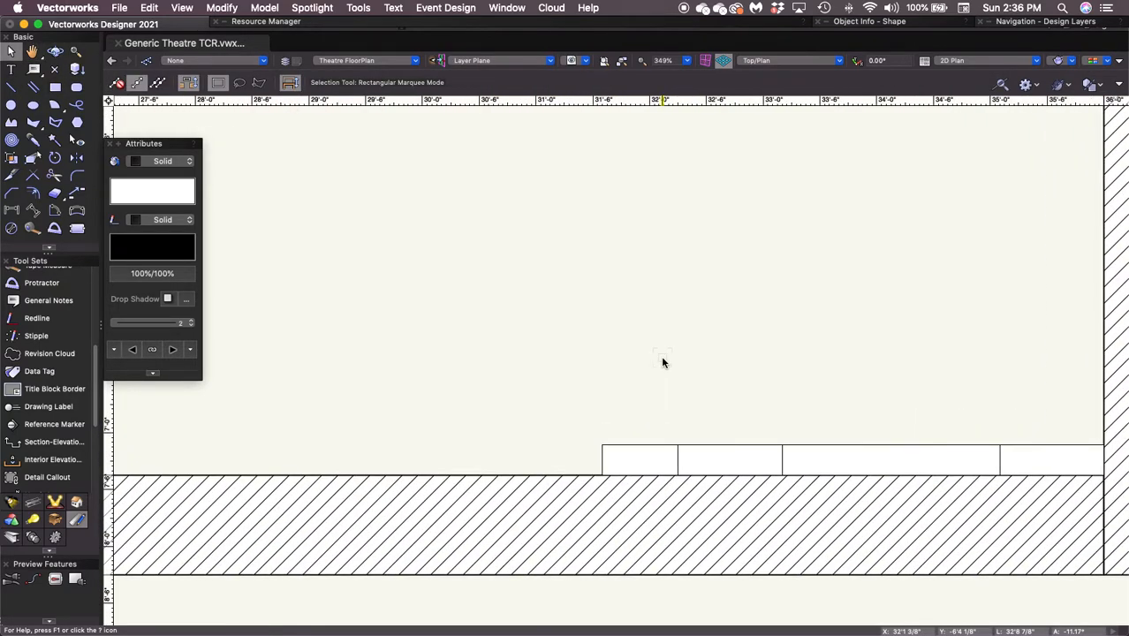
{"action": "key", "text": "2"}
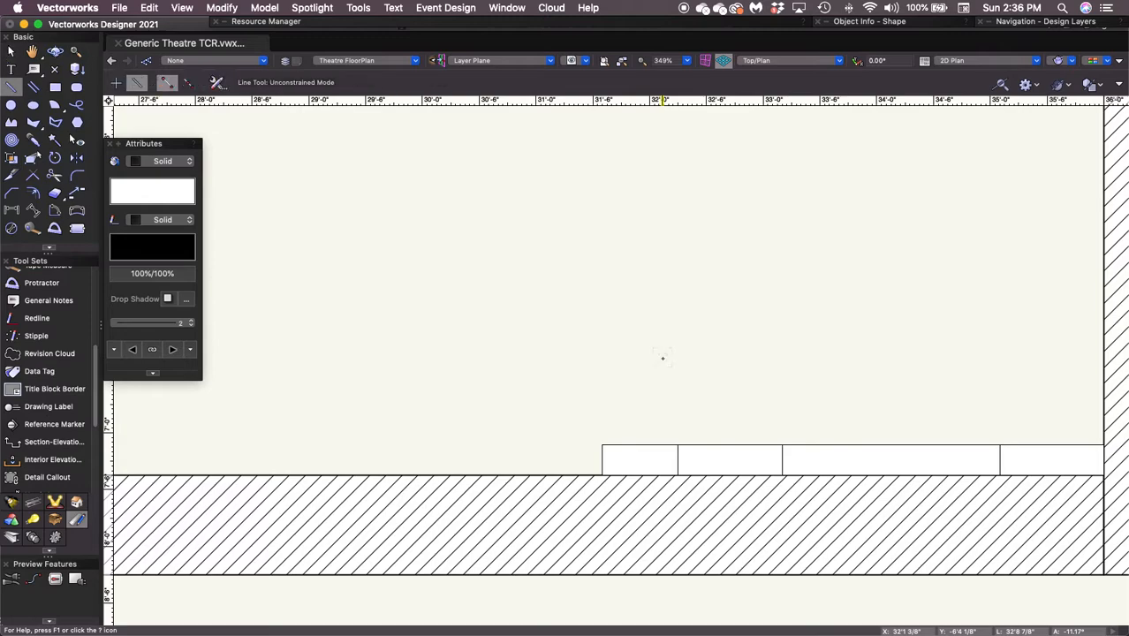
{"action": "left_click", "coordinate": [602, 458]}
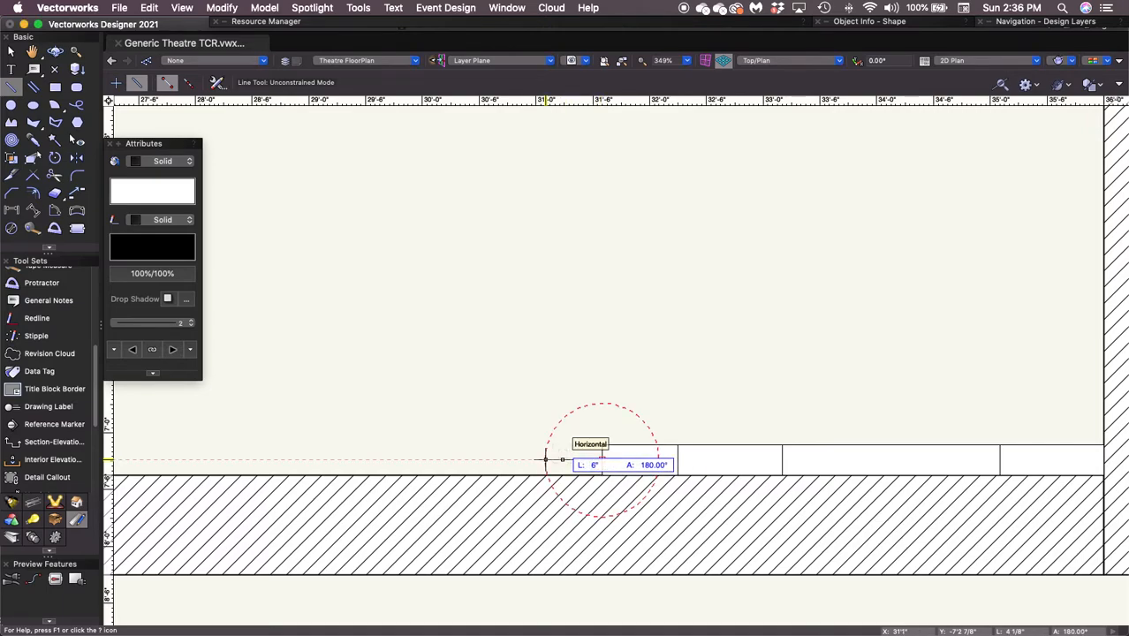
{"action": "left_click", "coordinate": [545, 459]}
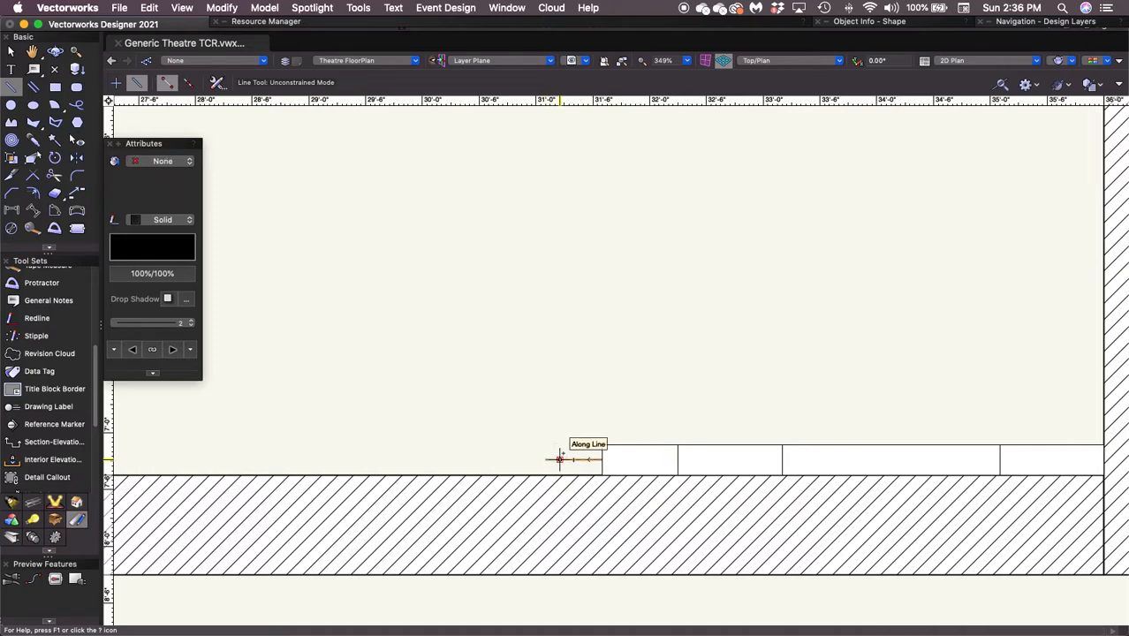
{"action": "key", "text": "x"}
{"action": "key", "text": "x"}
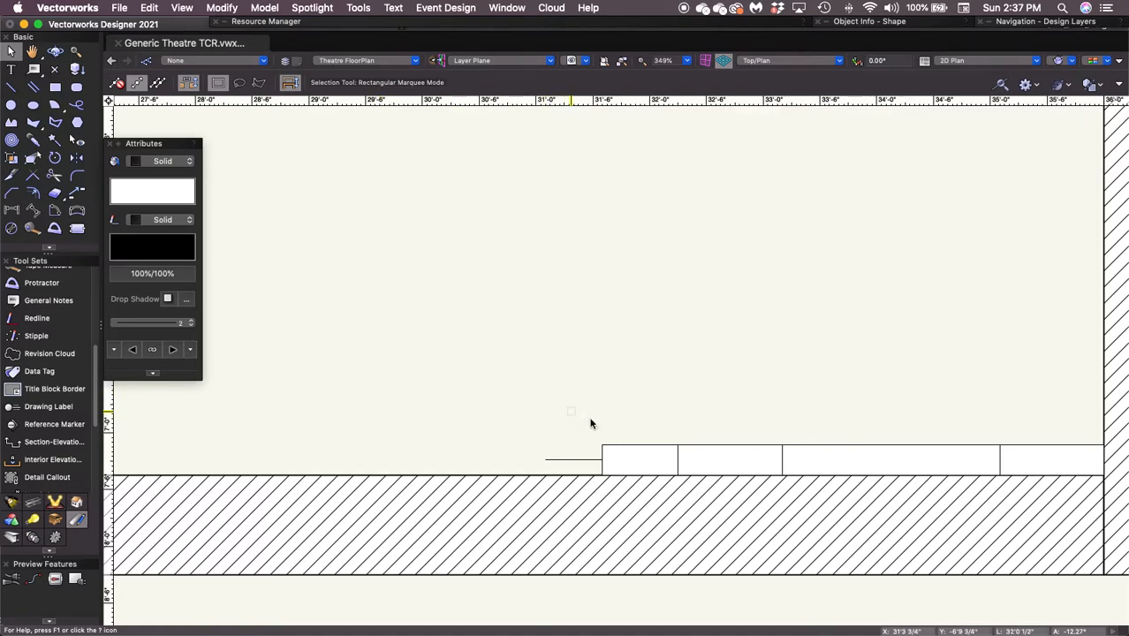
Step: Select the four rectangles and the line together and move them 5 3/8" in Y, away from the wall
{"action": "mouse_move", "coordinate": [612, 420]}
{"action": "middle_mouse_down"}
{"action": "mouse_move", "coordinate": [532, 333]}
{"action": "mouse_move", "coordinate": [509, 333]}
{"action": "middle_mouse_up"}
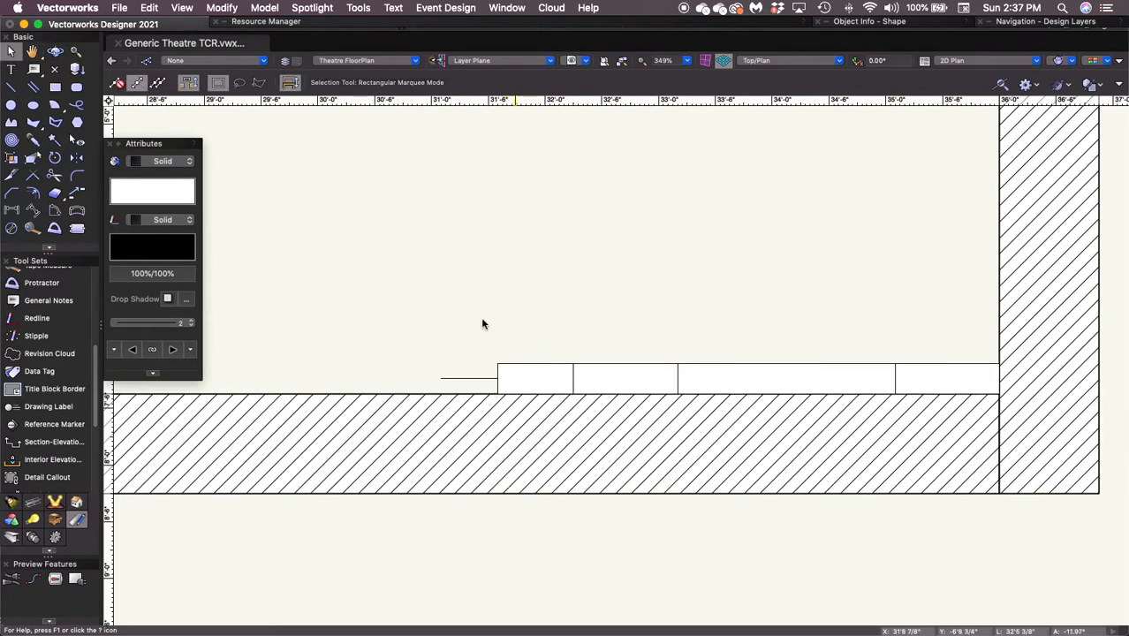
{"action": "left_click_drag", "start_coordinate": [421, 321], "coordinate": [1014, 428]}
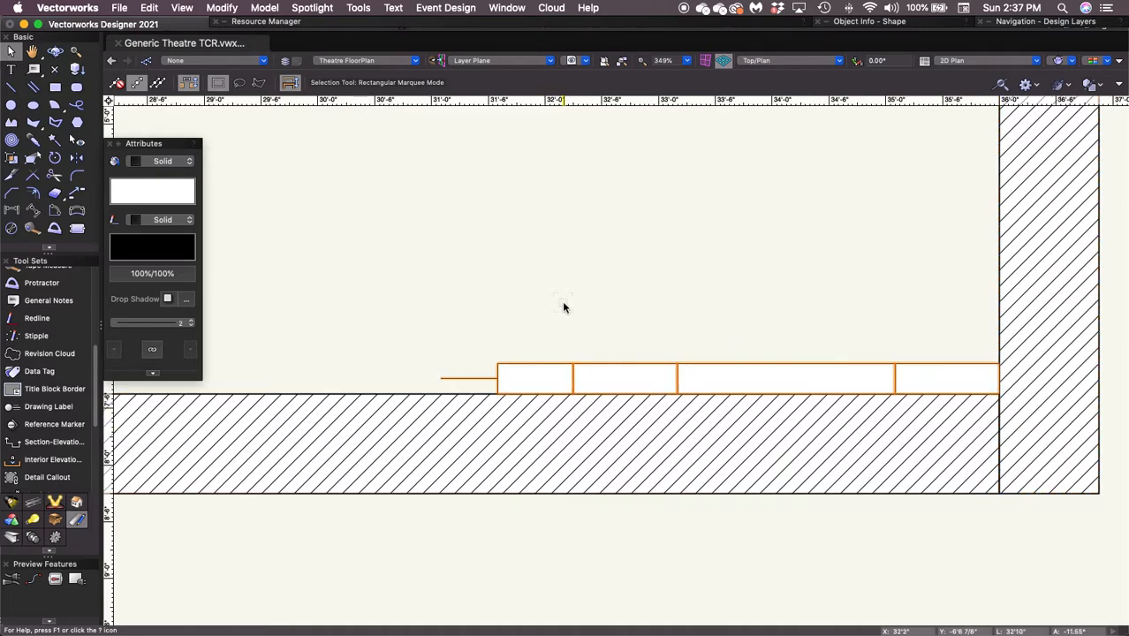
{"action": "key", "text": "super+m"}
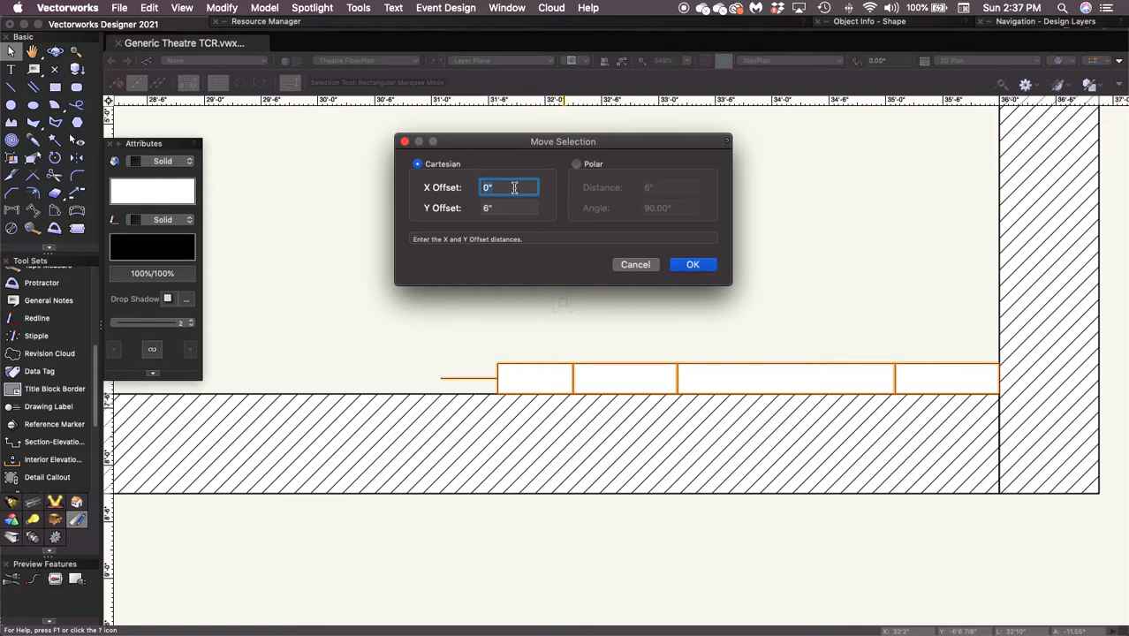
{"action": "key", "text": "Tab"}
{"action": "type", "text": "5 3/8"}
{"action": "key", "text": "Return"}
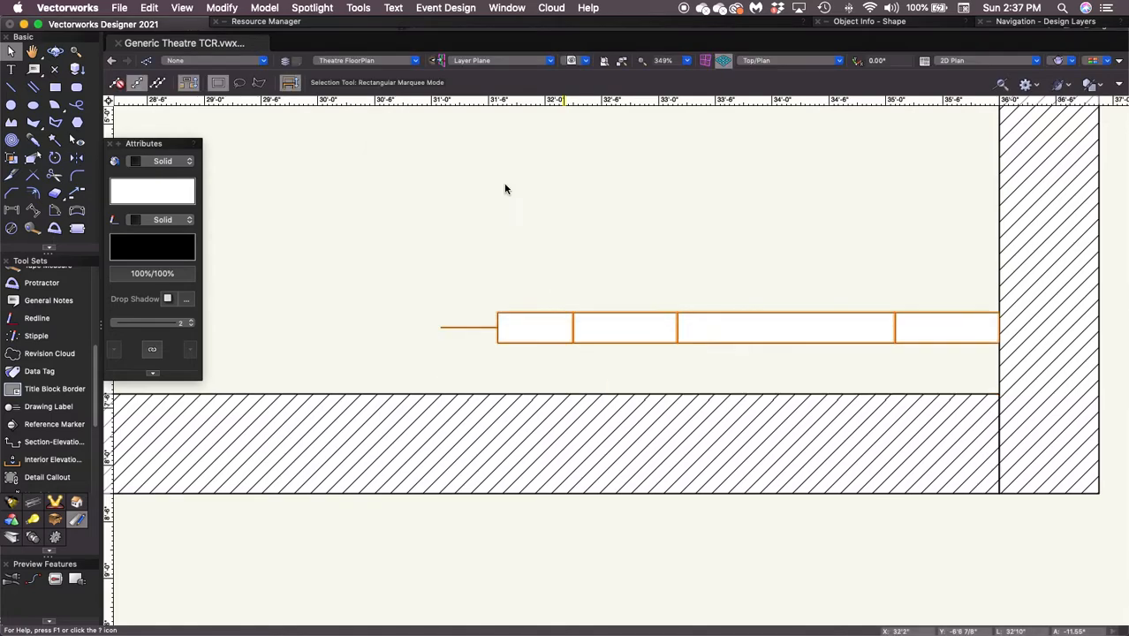
Step: Duplicate the row of four rectangles with its line, move the copy 6" in Y away from the front wall, and deselect it
{"action": "left_click", "coordinate": [412, 284]}
{"action": "middle_click_drag", "start_coordinate": [431, 283], "coordinate": [850, 295]}
{"action": "scroll", "coordinate": [668, 290], "scroll_direction": "down", "scroll_amount": 2}
{"action": "middle_click_drag", "start_coordinate": [631, 300], "coordinate": [795, 330]}
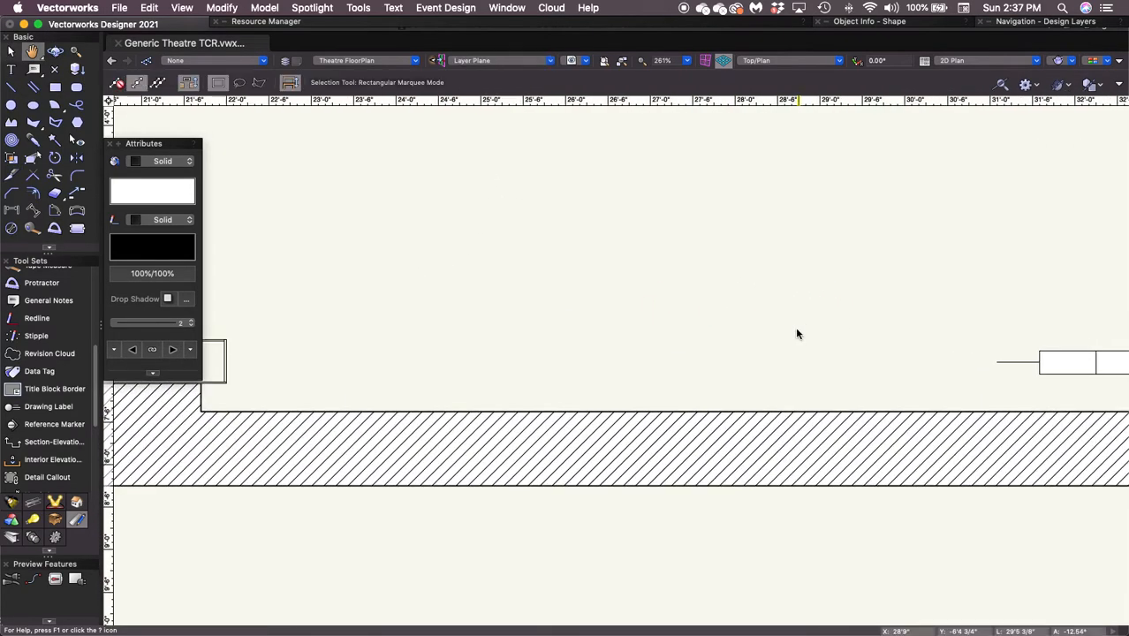
{"action": "scroll", "coordinate": [796, 331], "scroll_direction": "down", "scroll_amount": 1}
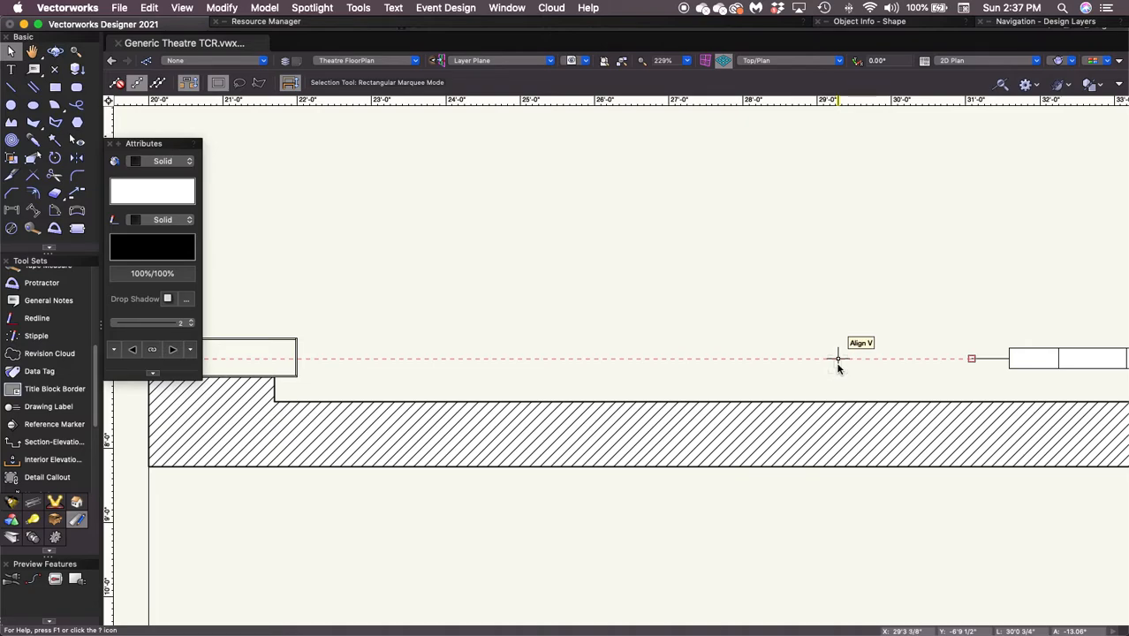
{"action": "key", "text": "space"}
{"action": "mouse_move", "coordinate": [963, 378]}
{"action": "left_mouse_down"}
{"action": "mouse_move", "coordinate": [560, 360]}
{"action": "mouse_move", "coordinate": [496, 370]}
{"action": "left_mouse_up"}
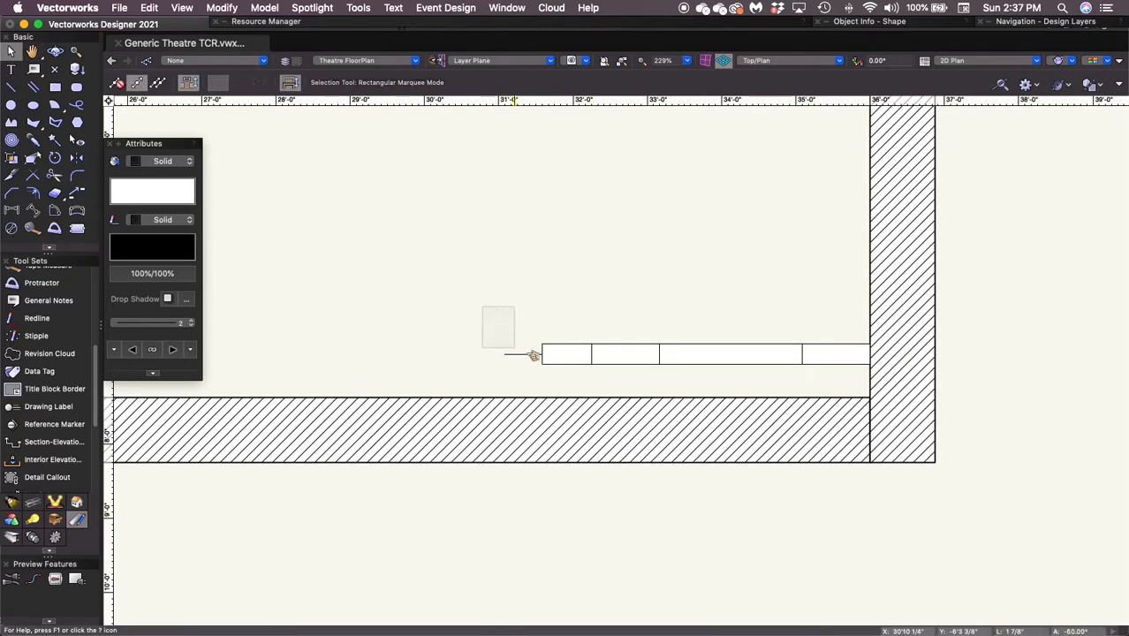
{"action": "left_click_drag", "start_coordinate": [533, 356], "coordinate": [885, 378]}
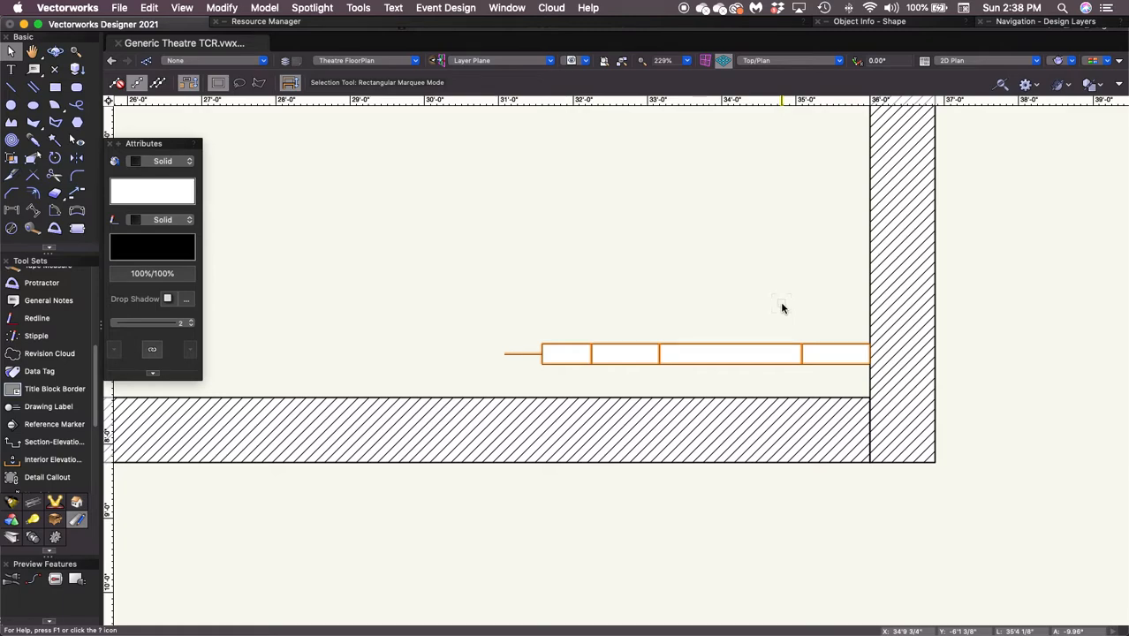
{"action": "key", "text": "super+m"}
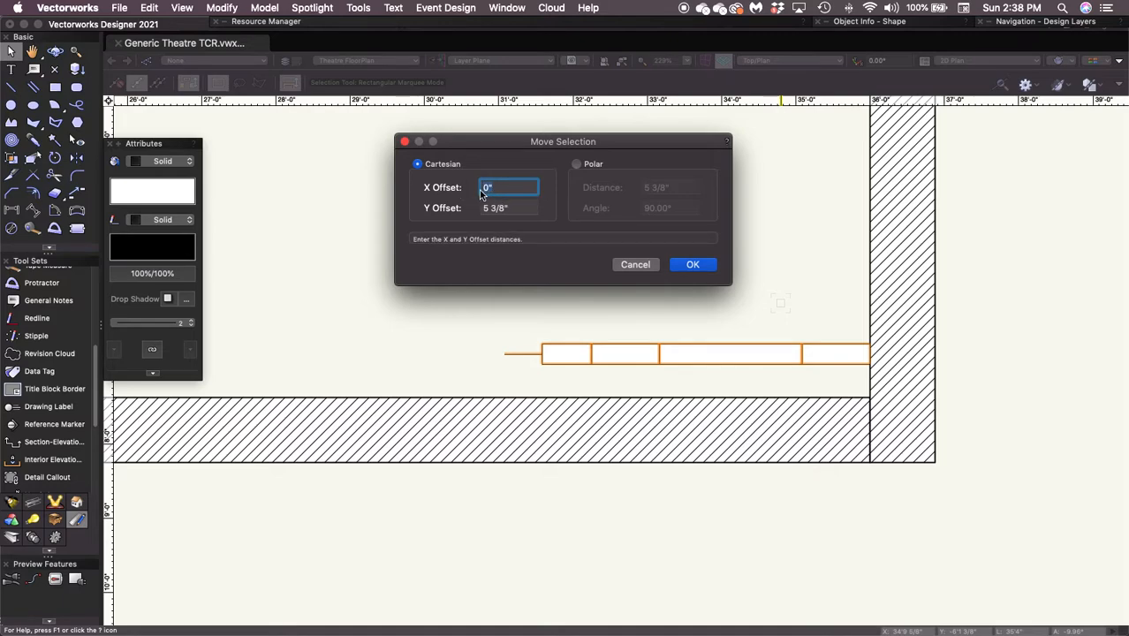
{"action": "key", "text": "Tab"}
{"action": "type", "text": "6"}
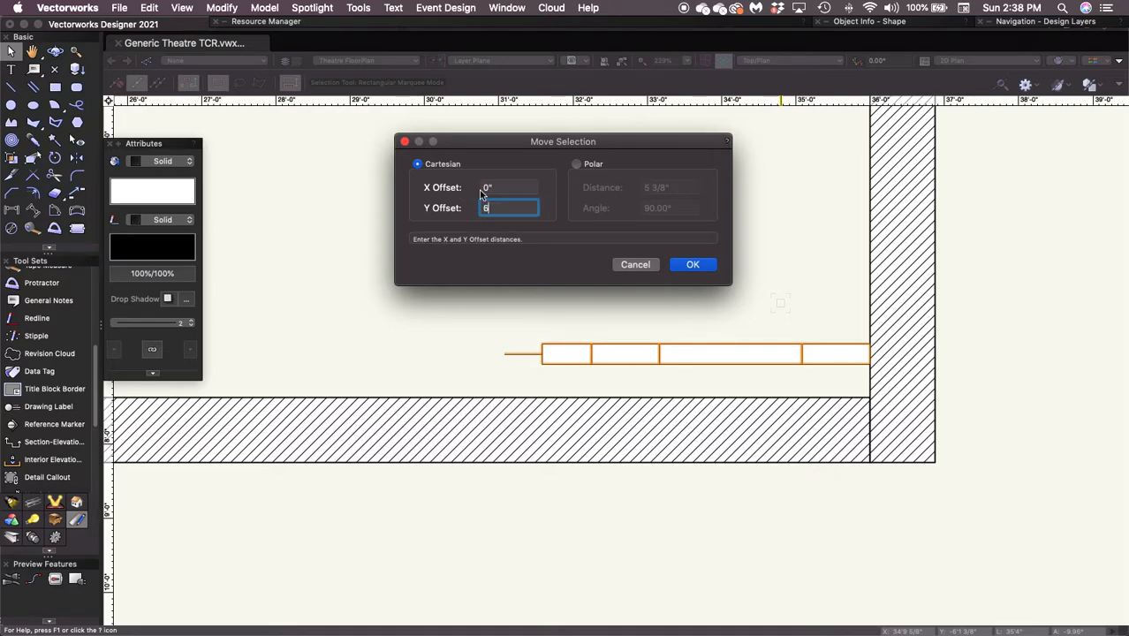
{"action": "key", "text": "Return"}
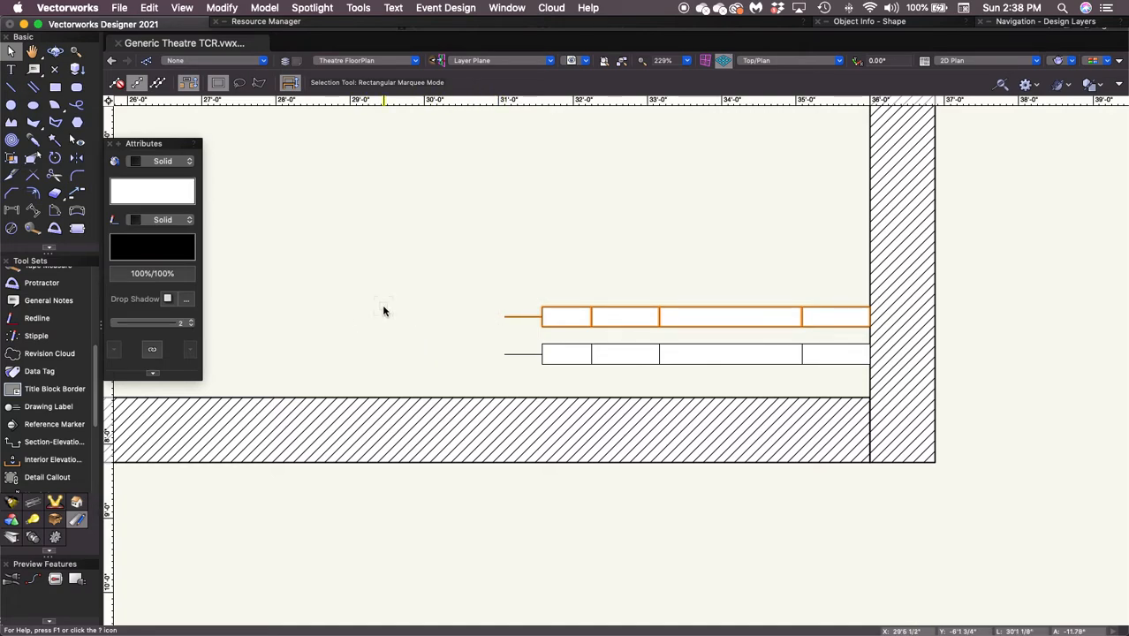
{"action": "left_click", "coordinate": [384, 310]}
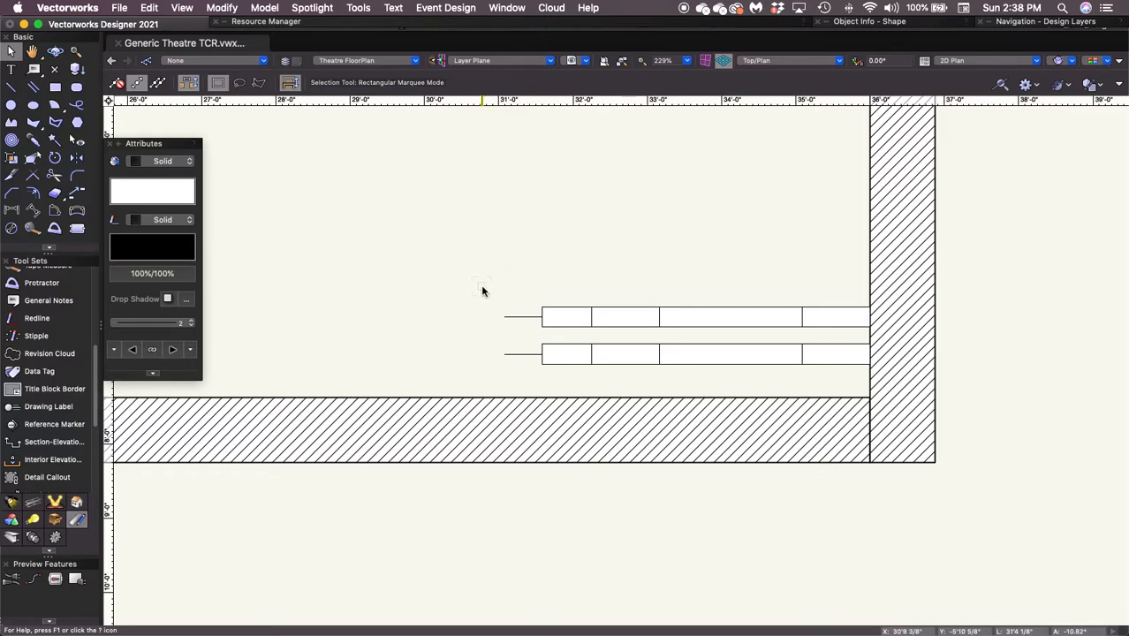
Step: Duplicate the upper row and its line as a linear array of 21 duplicates with a 1' Y offset, and deselect them
{"action": "left_click_drag", "start_coordinate": [486, 281], "coordinate": [883, 336]}
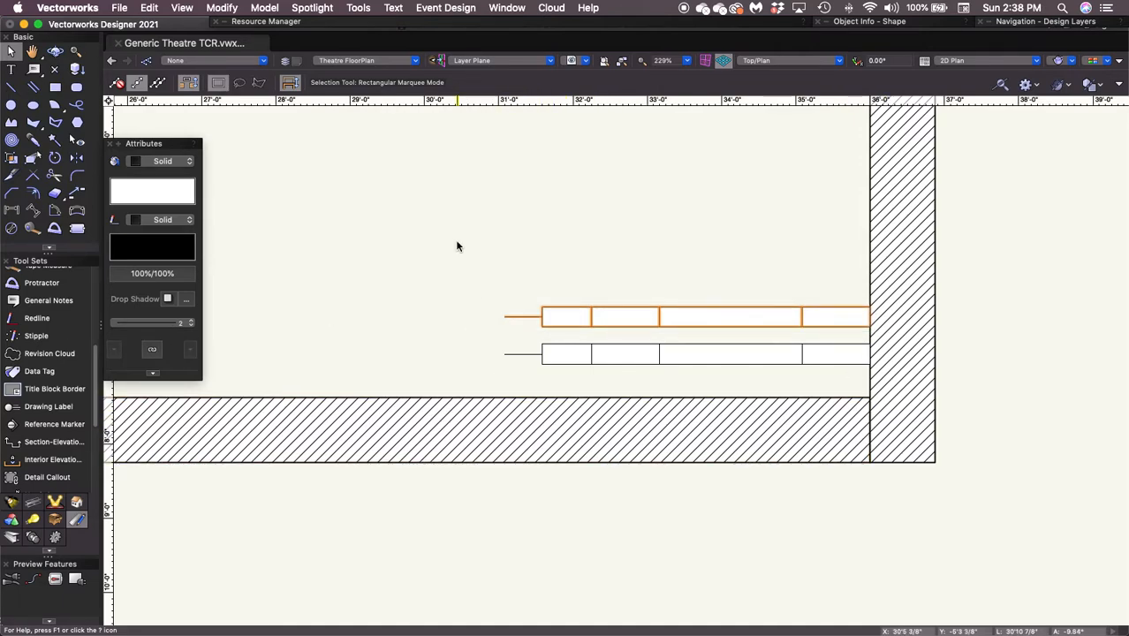
{"action": "left_click", "coordinate": [151, 8]}
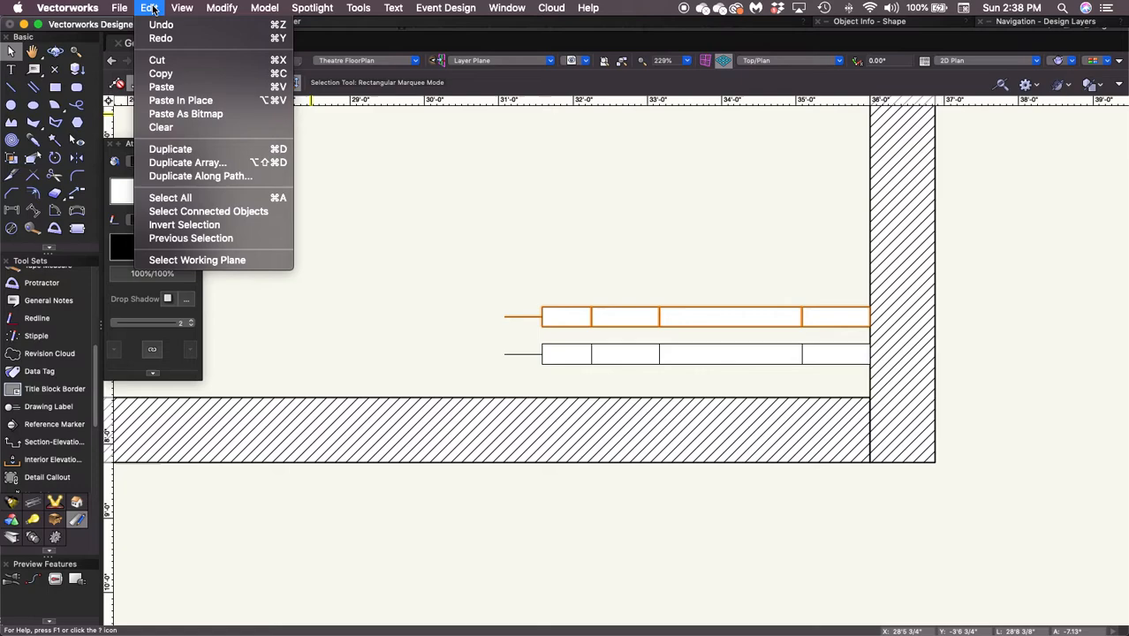
{"action": "left_click", "coordinate": [182, 164]}
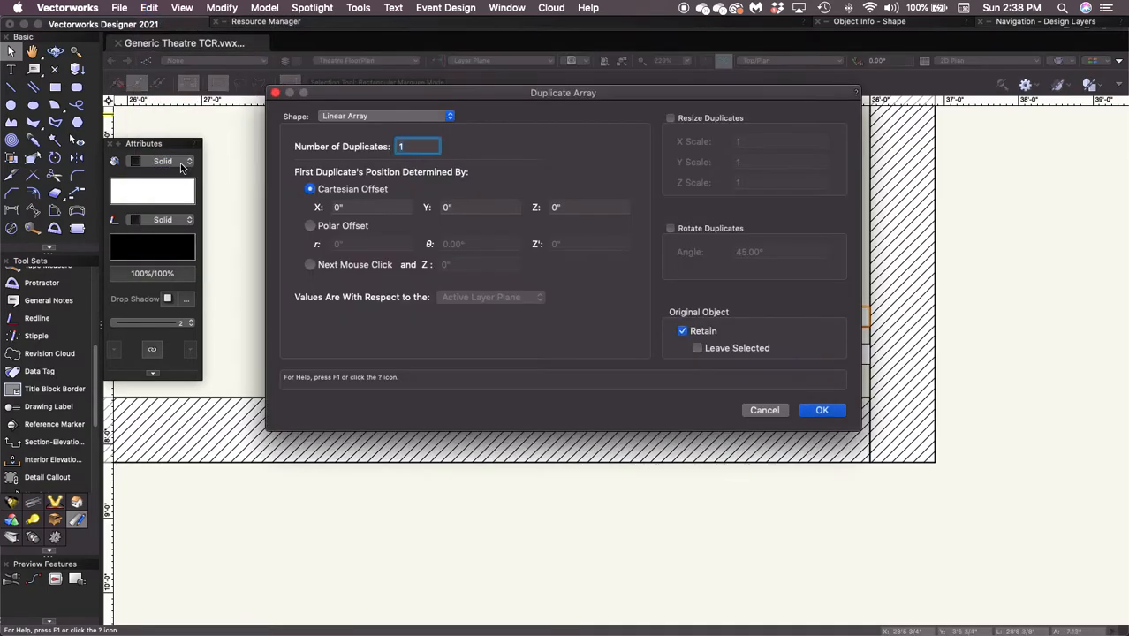
{"action": "left_click", "coordinate": [450, 118]}
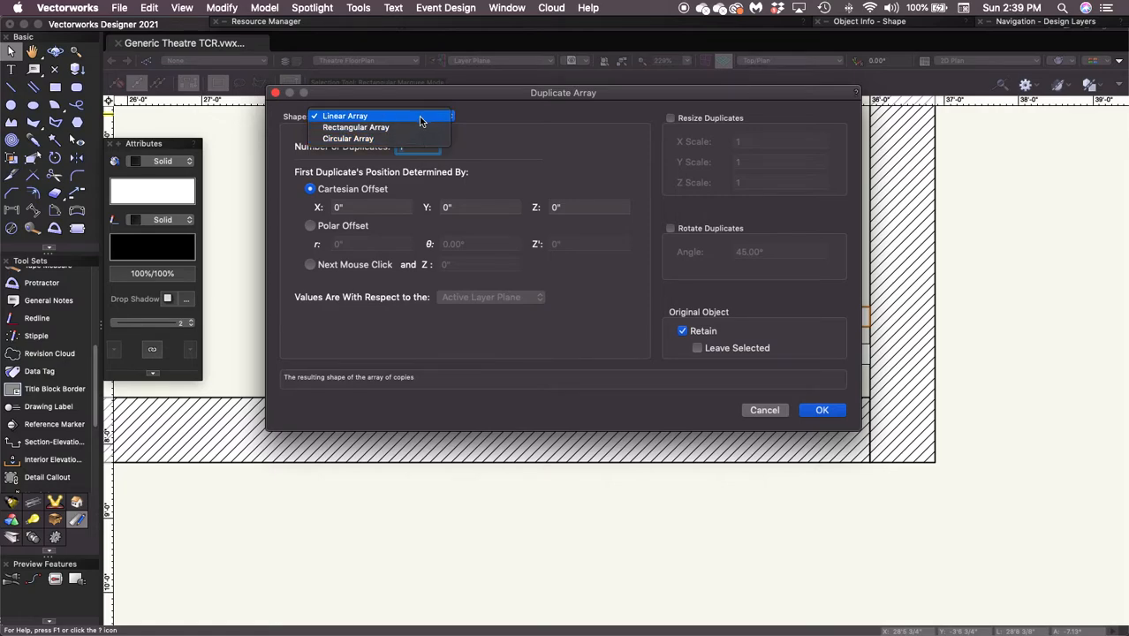
{"action": "left_click", "coordinate": [421, 118]}
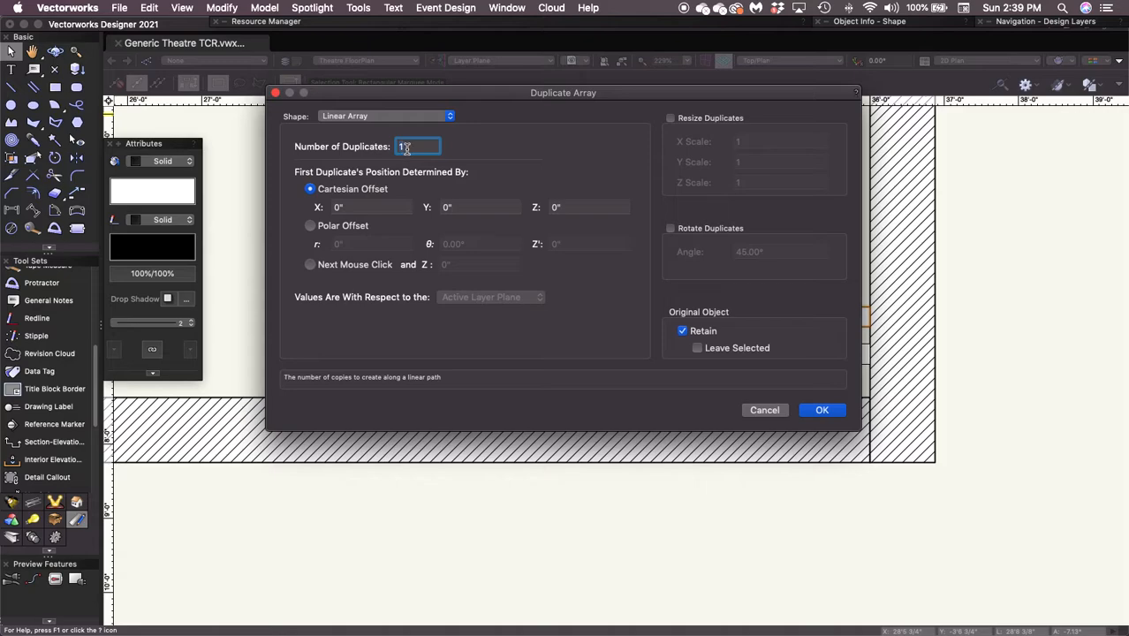
{"action": "type", "text": "21"}
{"action": "left_click", "coordinate": [448, 206]}
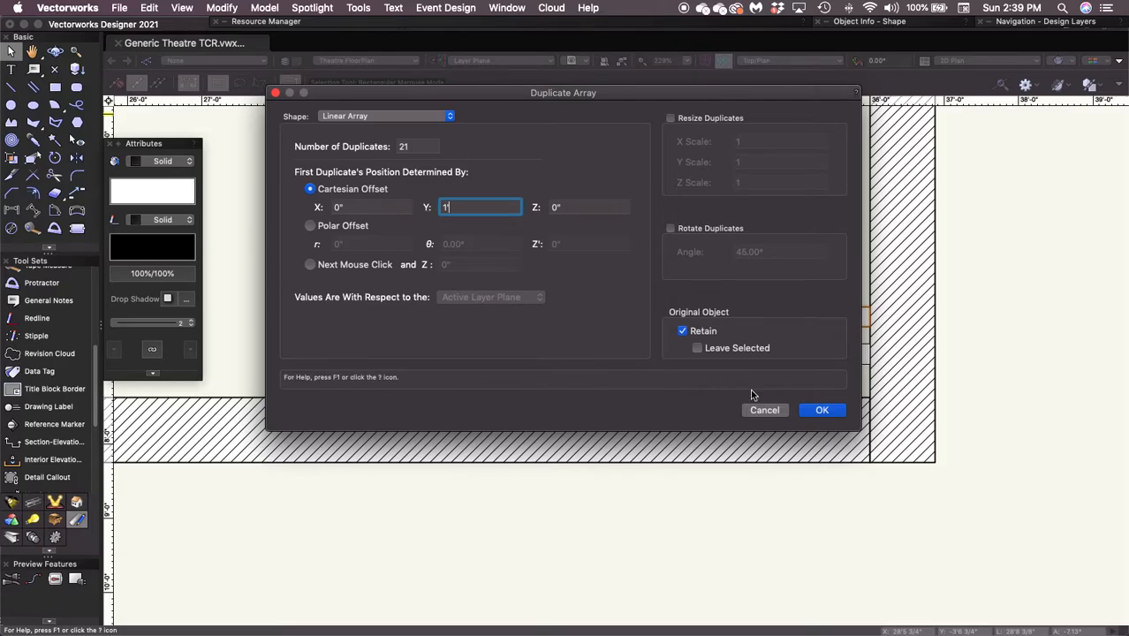
{"action": "left_click", "coordinate": [821, 410]}
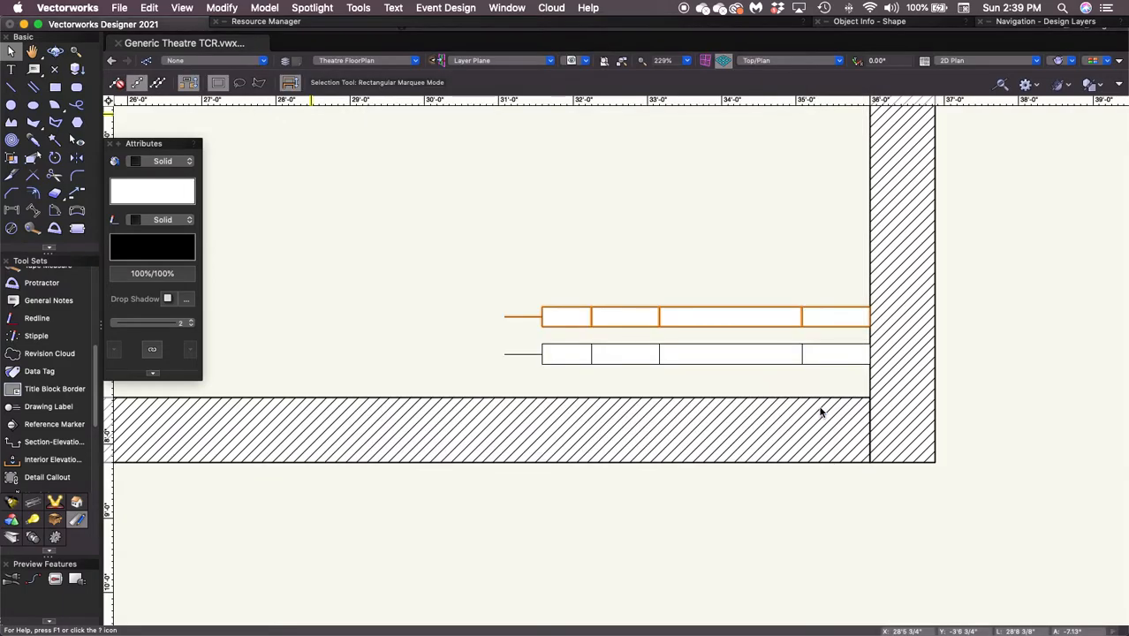
{"action": "scroll", "coordinate": [421, 196], "scroll_direction": "down", "scroll_amount": 4}
{"action": "middle_click_drag", "start_coordinate": [423, 202], "coordinate": [491, 341]}
{"action": "scroll", "coordinate": [471, 265], "scroll_direction": "down", "scroll_amount": 2}
{"action": "middle_click_drag", "start_coordinate": [470, 264], "coordinate": [530, 318]}
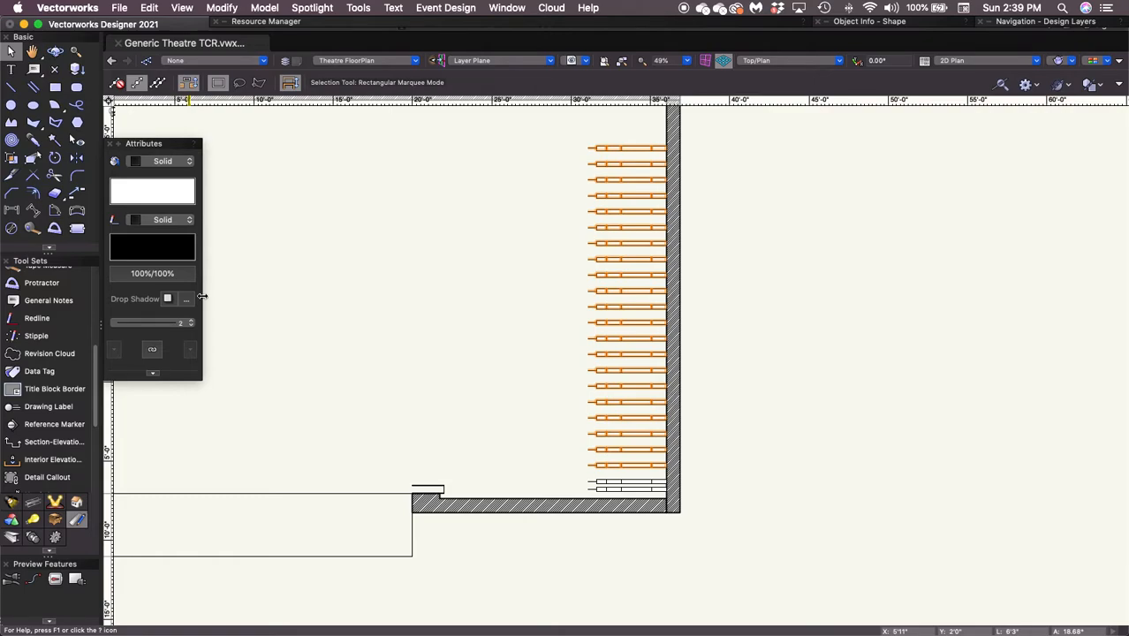
{"action": "left_click", "coordinate": [498, 409]}
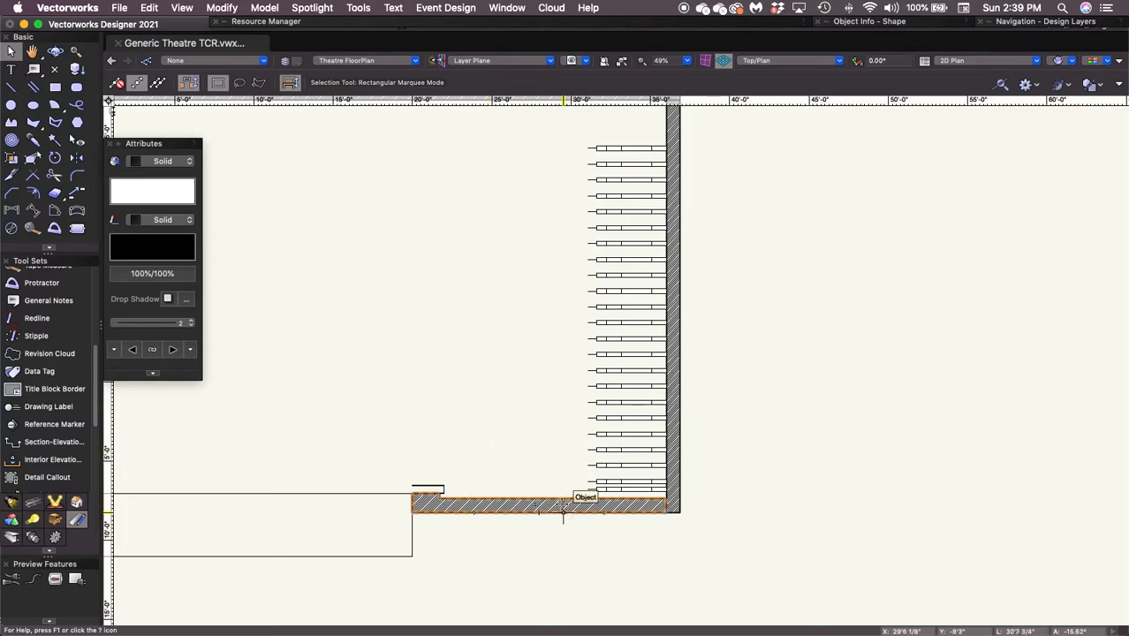
Step: Set the default text size to 12 point, with the two rows nearest the front wall in close view
{"action": "scroll", "coordinate": [579, 500], "scroll_direction": "up", "scroll_amount": 5}
{"action": "scroll", "coordinate": [580, 500], "scroll_direction": "up", "scroll_amount": 2}
{"action": "mouse_move", "coordinate": [586, 465]}
{"action": "middle_mouse_down"}
{"action": "mouse_move", "coordinate": [279, 372]}
{"action": "mouse_move", "coordinate": [218, 365]}
{"action": "middle_mouse_up"}
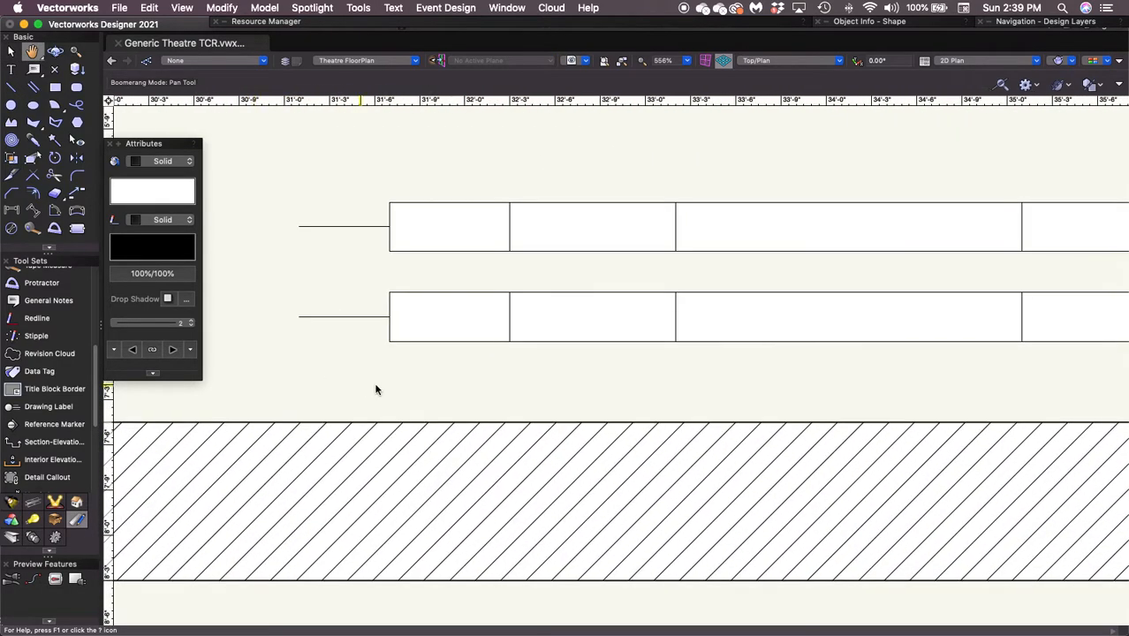
{"action": "scroll", "coordinate": [451, 379], "scroll_direction": "up", "scroll_amount": 1}
{"action": "scroll", "coordinate": [451, 385], "scroll_direction": "up", "scroll_amount": 2}
{"action": "scroll", "coordinate": [451, 385], "scroll_direction": "down", "scroll_amount": 1}
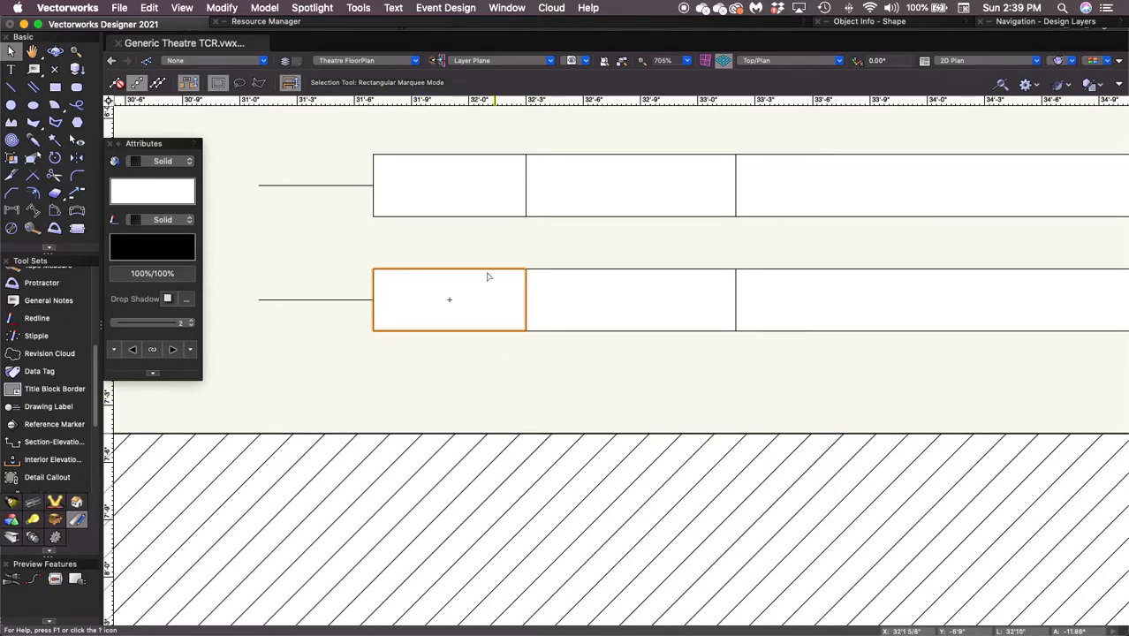
{"action": "left_click", "coordinate": [394, 7]}
{"action": "mouse_move", "coordinate": [401, 41]}
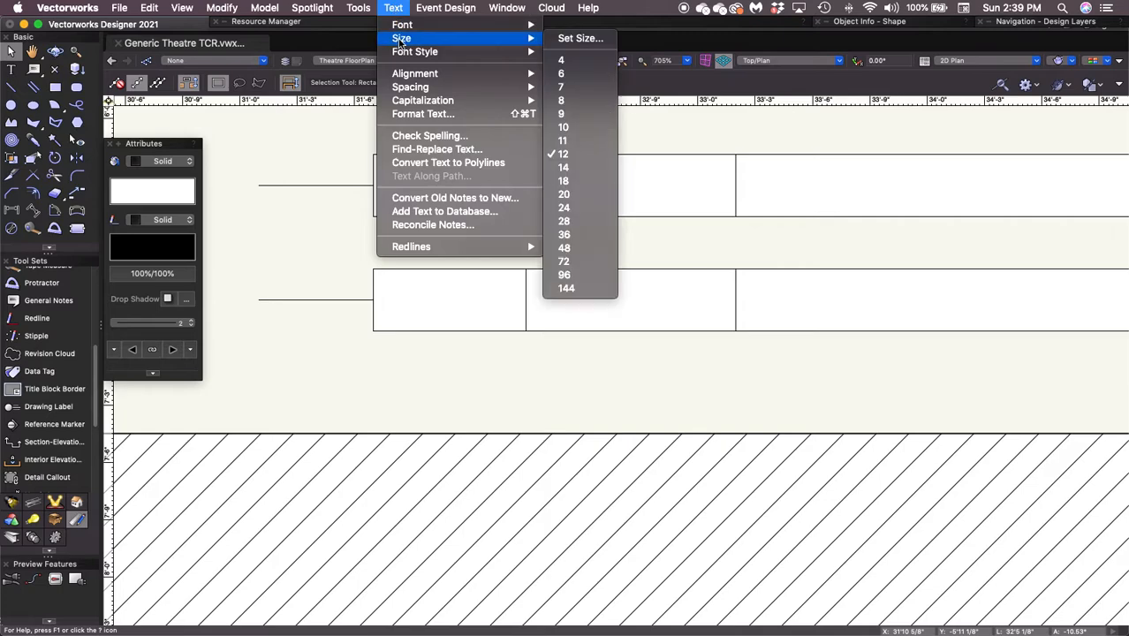
{"action": "left_click", "coordinate": [571, 156]}
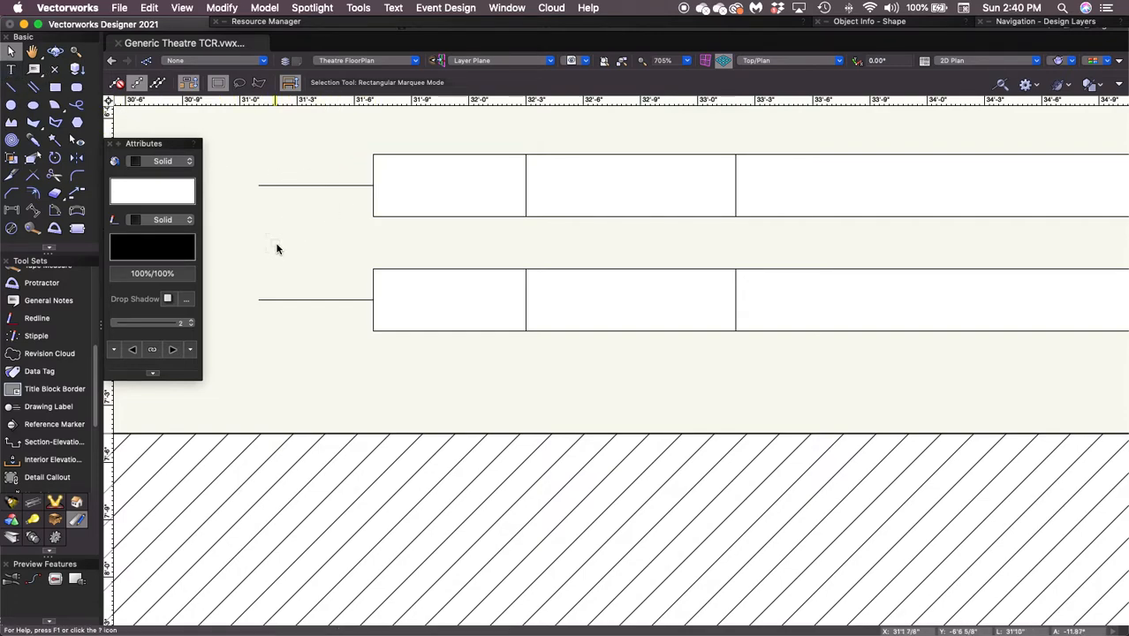
Step: Add the text FC beside the 8" rectangle at the left end of the row nearest the front wall
{"action": "key", "text": "1"}
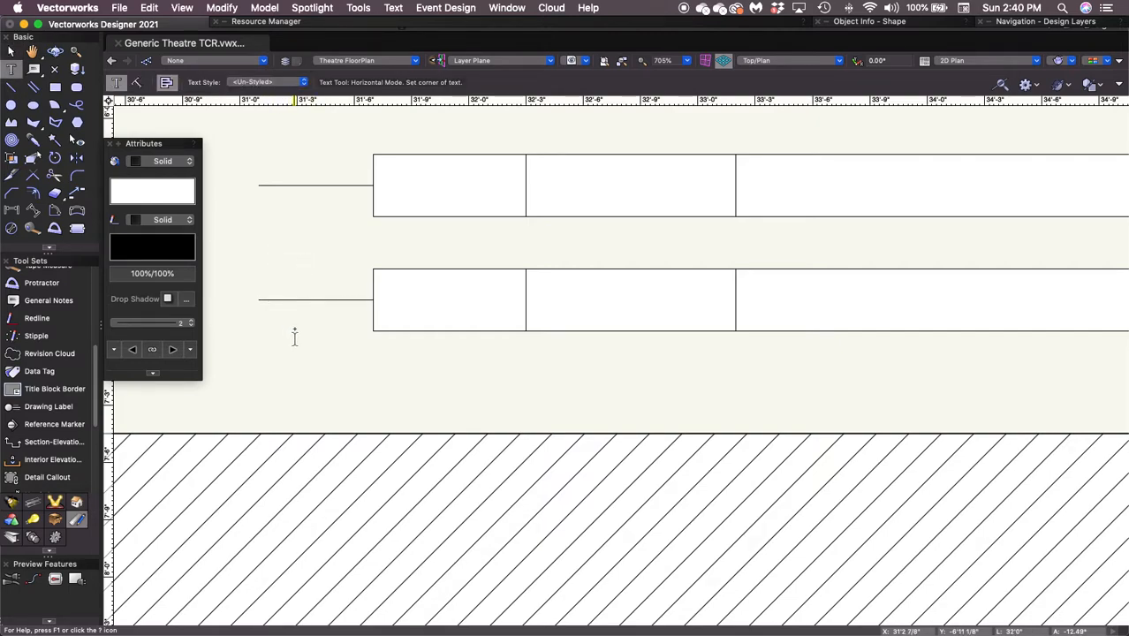
{"action": "left_click", "coordinate": [305, 242]}
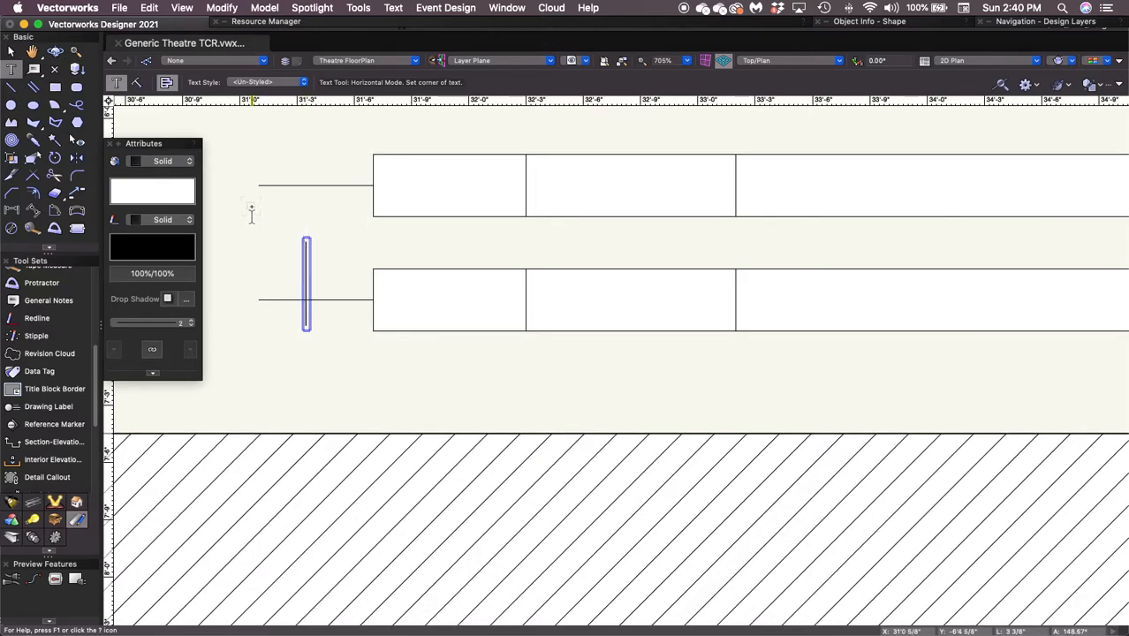
{"action": "type", "text": "FC"}
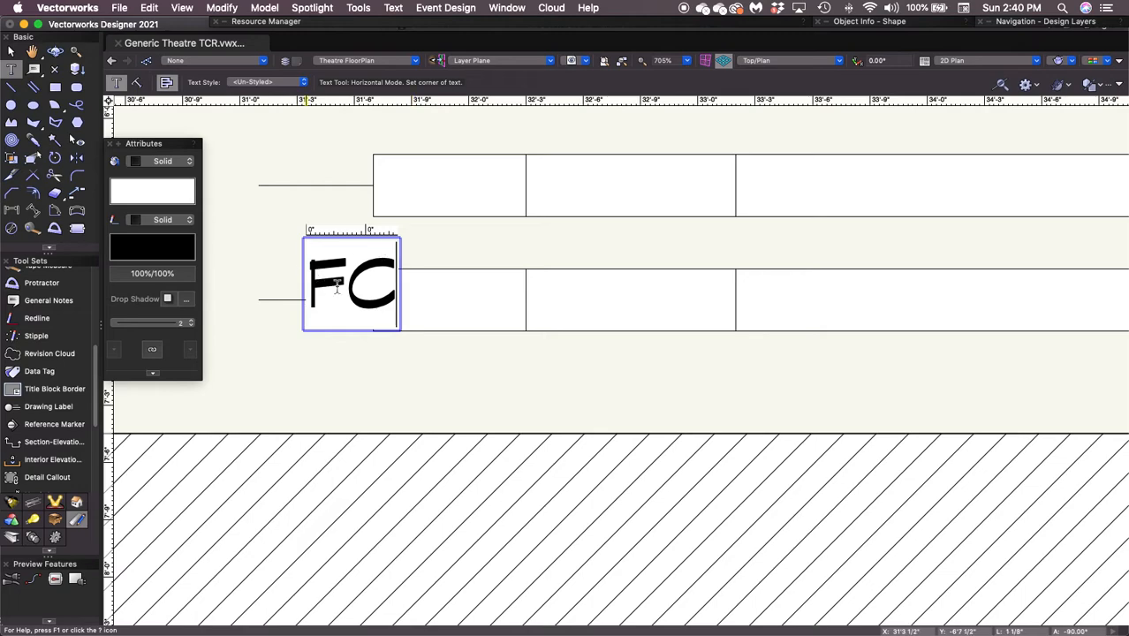
{"action": "key", "text": "Escape"}
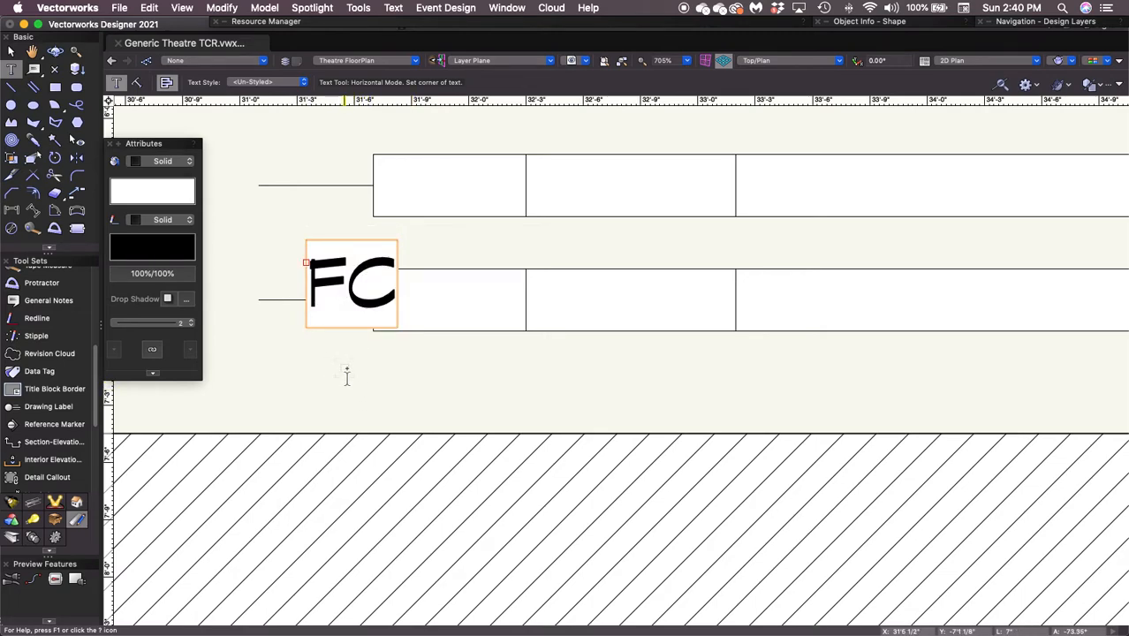
{"action": "key", "text": "x"}
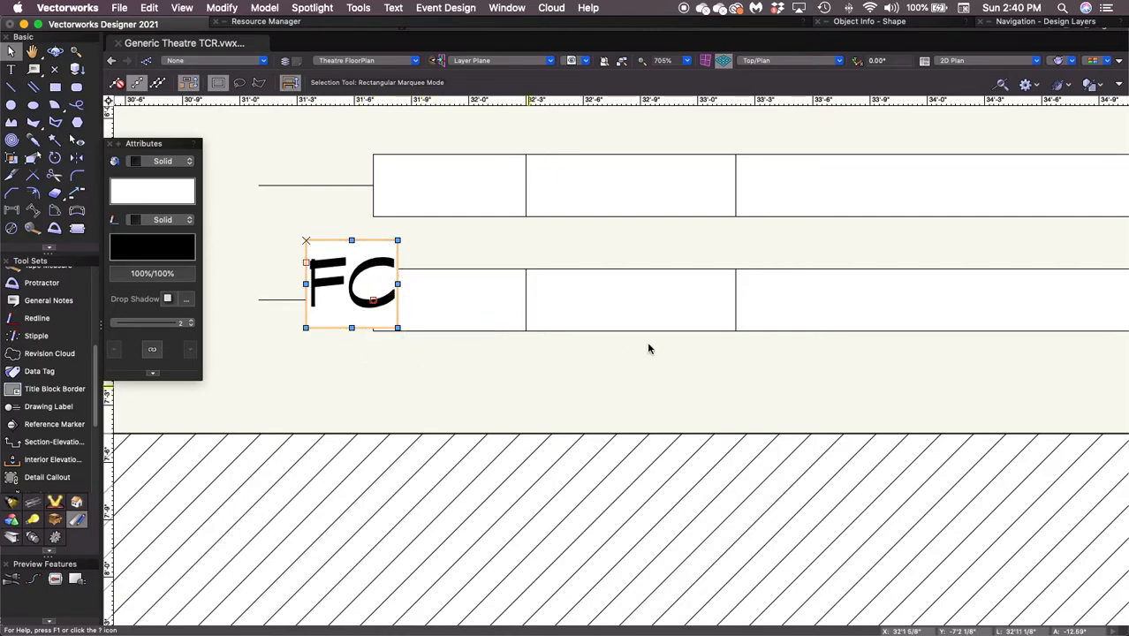
Step: Set both the horizontal and vertical alignment of the FC text to Center
{"action": "mouse_move", "coordinate": [906, 28]}
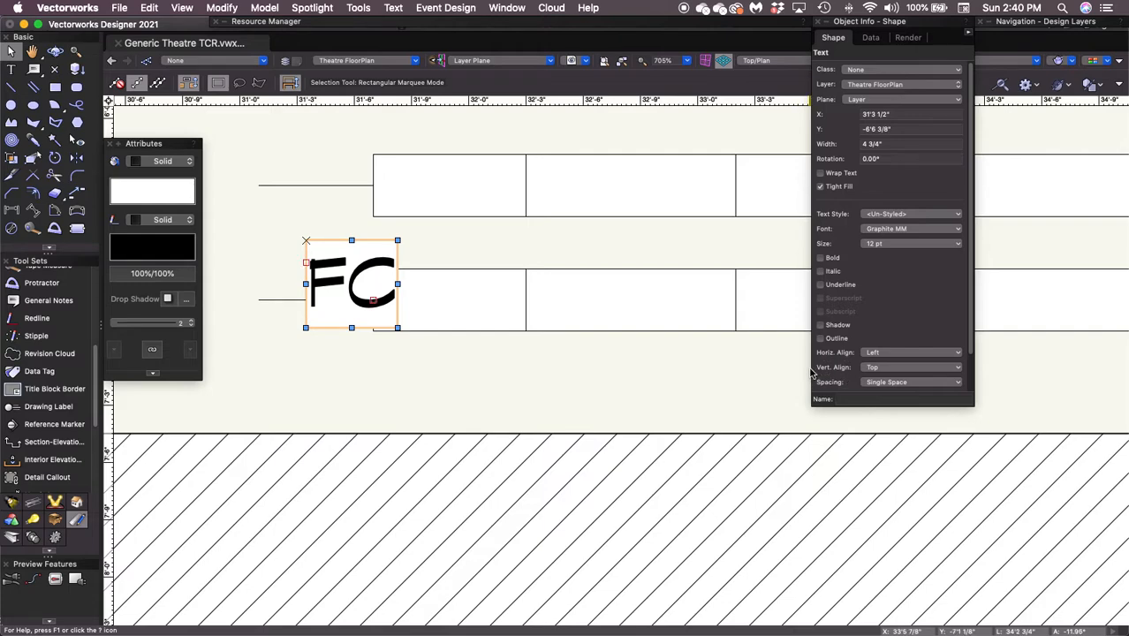
{"action": "left_click", "coordinate": [887, 353]}
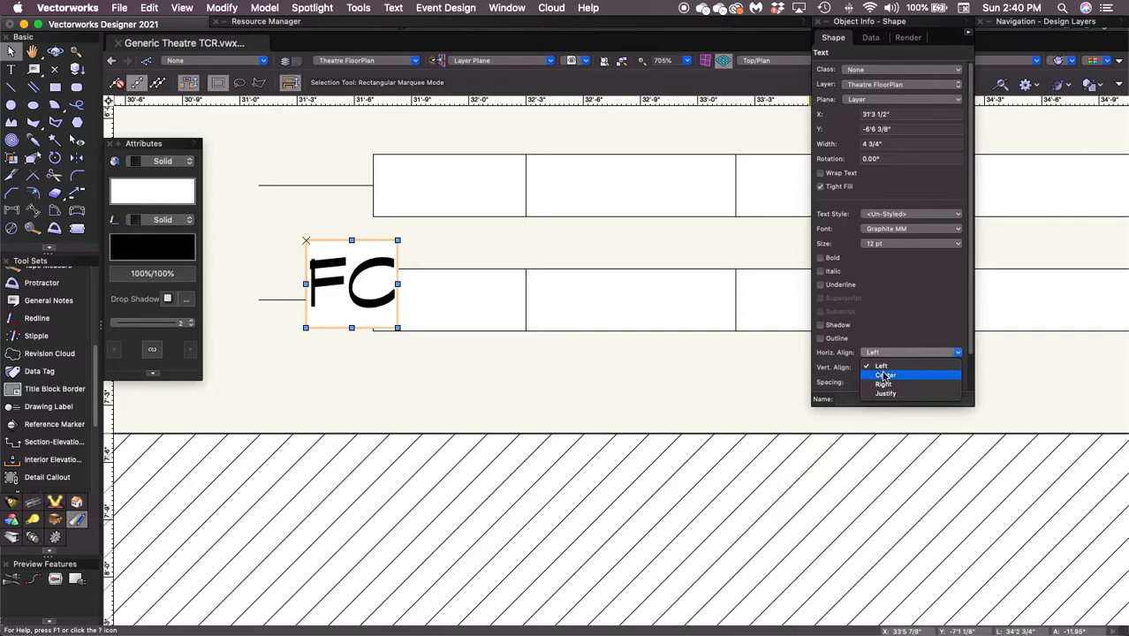
{"action": "left_click", "coordinate": [886, 372]}
{"action": "left_click", "coordinate": [886, 369]}
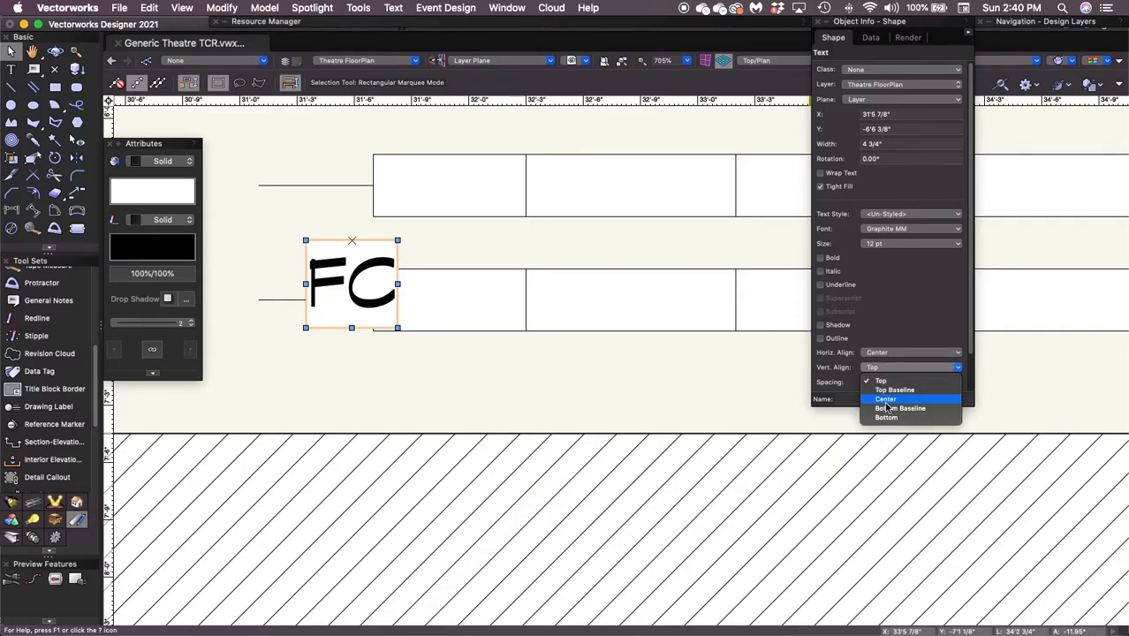
{"action": "left_click", "coordinate": [879, 402]}
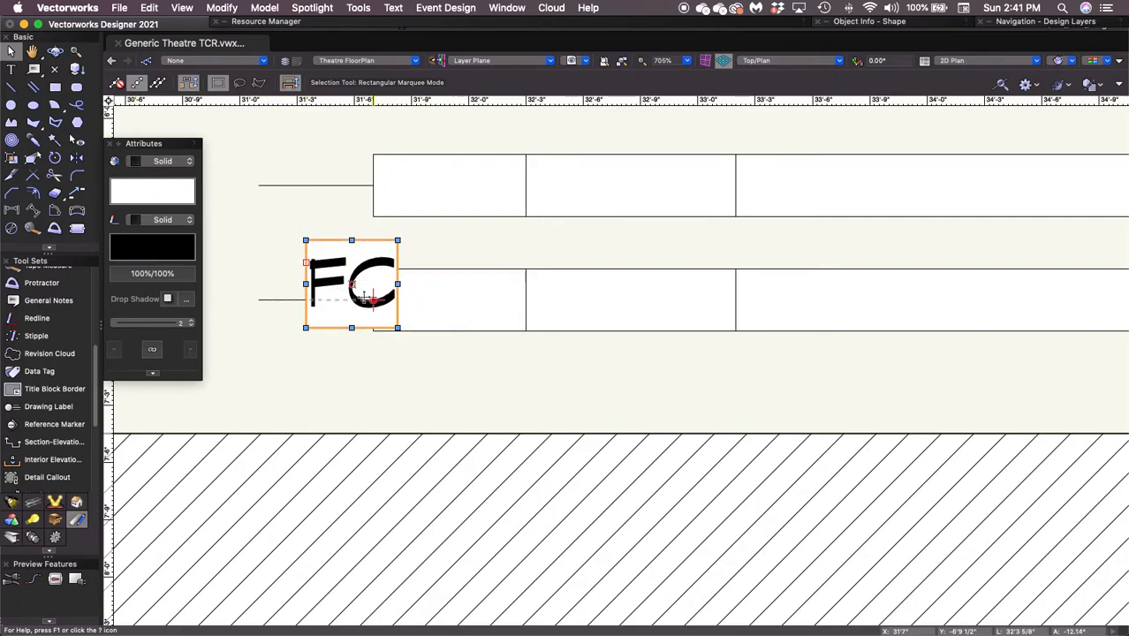
Step: Move the FC text off the lower row into the space between the two lines, and set its fill to None
{"action": "left_click_drag", "start_coordinate": [364, 297], "coordinate": [298, 247]}
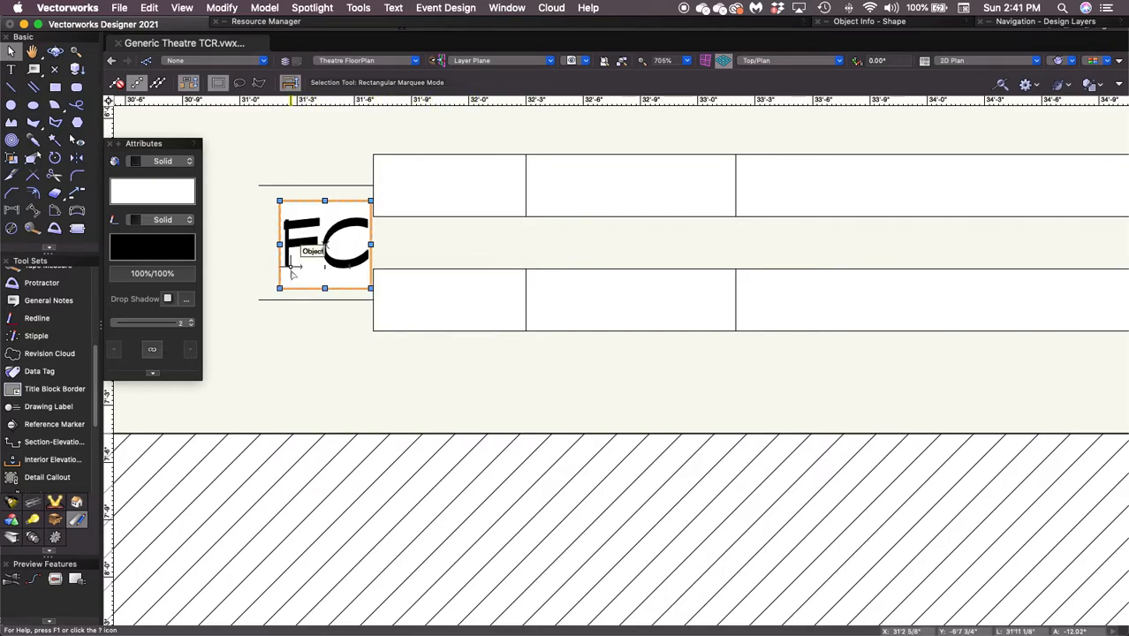
{"action": "left_click", "coordinate": [163, 162]}
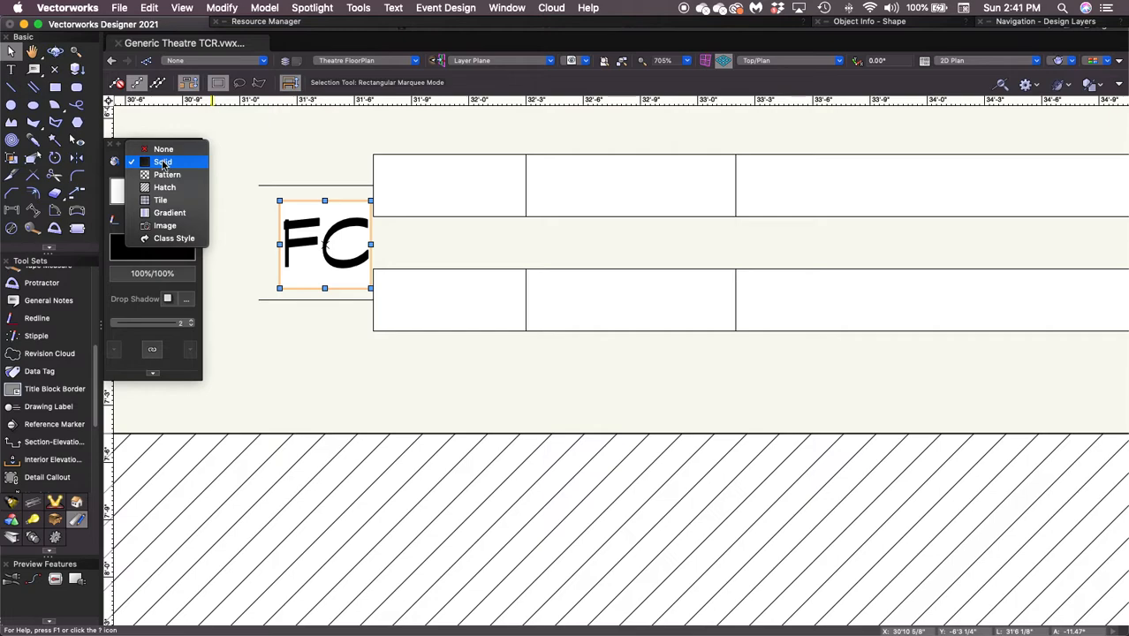
{"action": "left_click", "coordinate": [163, 149]}
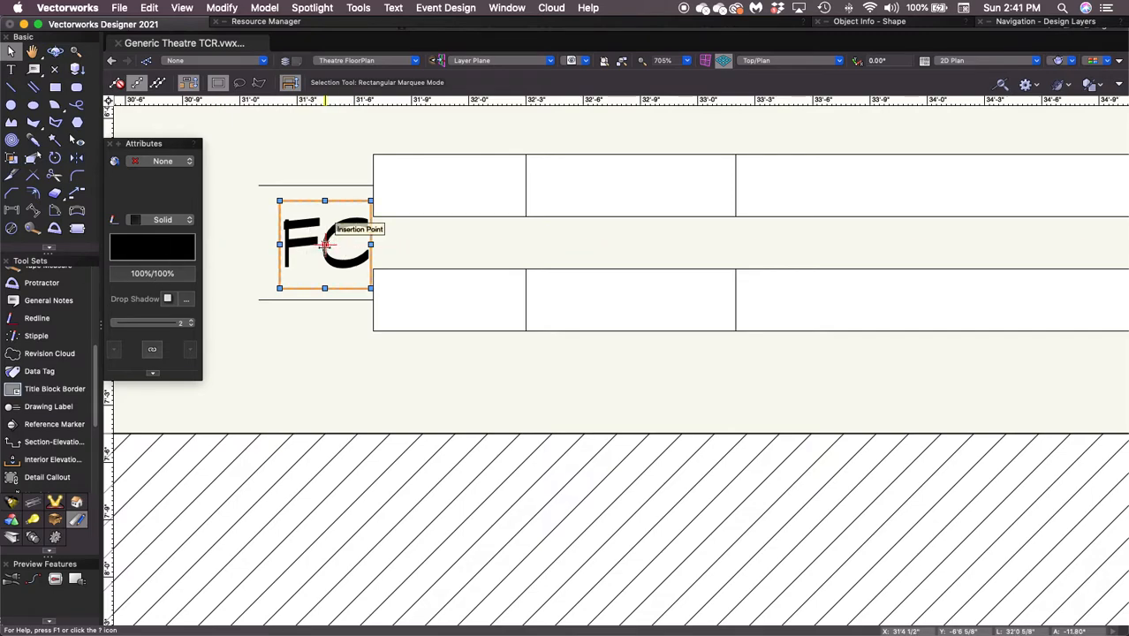
Step: Move the FC text by its insertion point to the centre of the lower row's 8" rectangle, and deselect it
{"action": "left_click_drag", "start_coordinate": [325, 245], "coordinate": [429, 305]}
{"action": "left_click_drag", "start_coordinate": [448, 303], "coordinate": [449, 303]}
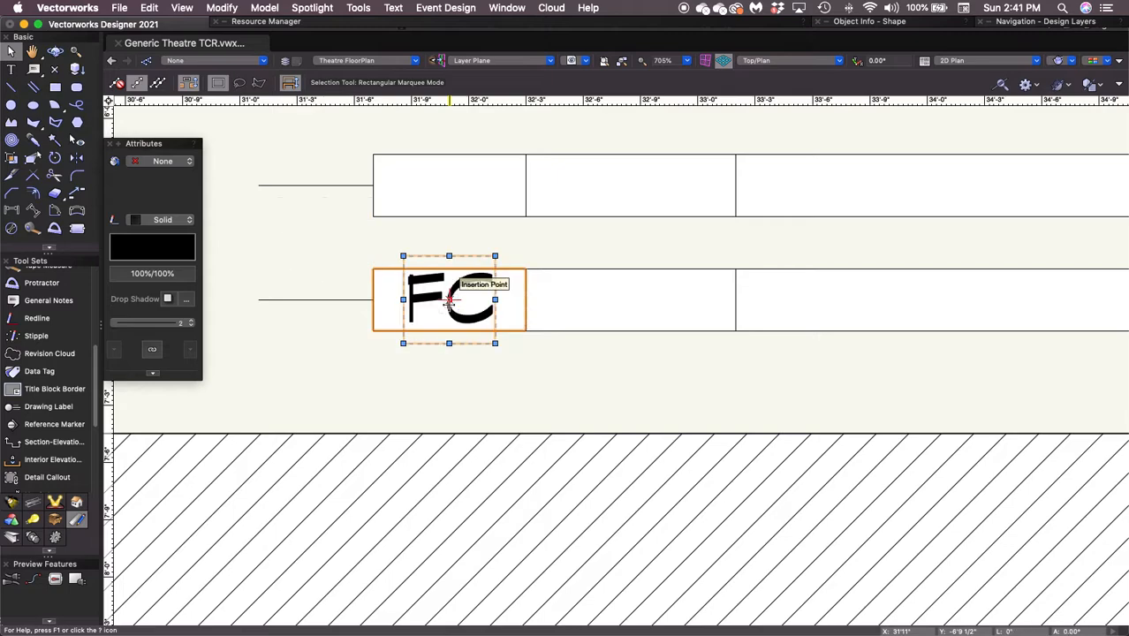
{"action": "left_click", "coordinate": [358, 397]}
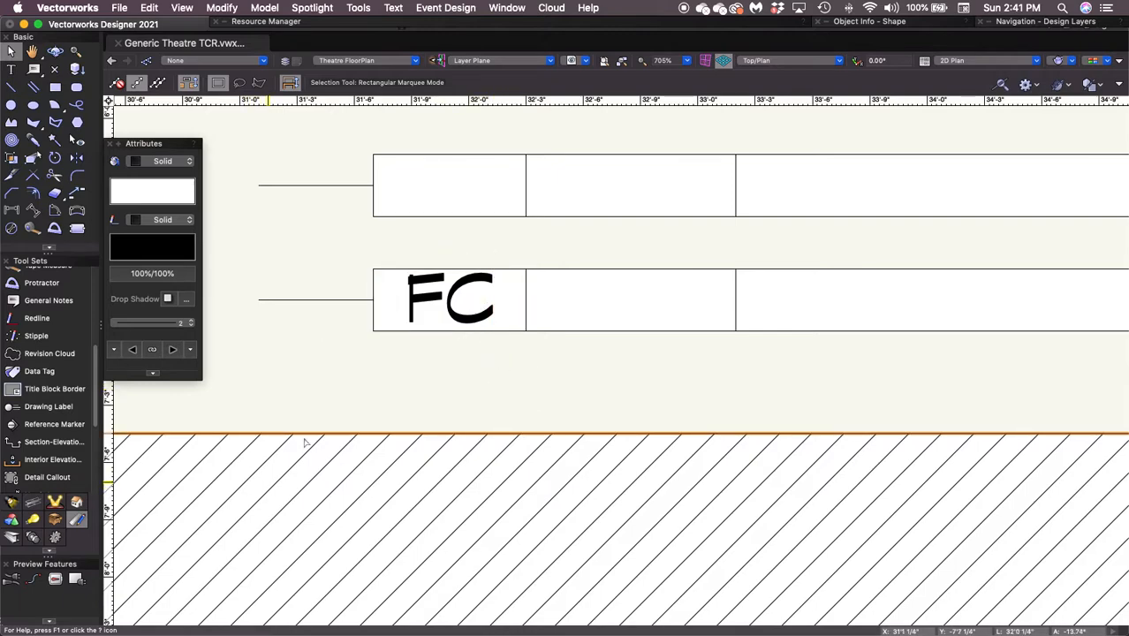
Step: Copy the FC text into the next row up with an X offset of 0" and a Y offset of 6", and deselect it
{"action": "left_click", "coordinate": [447, 299]}
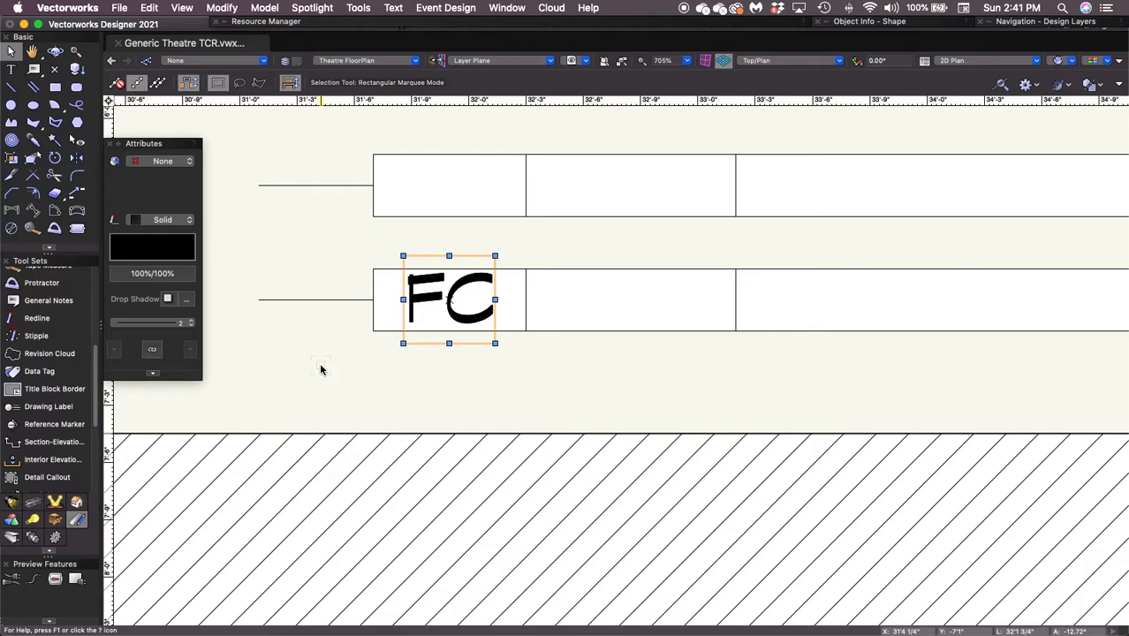
{"action": "key", "text": "super+m"}
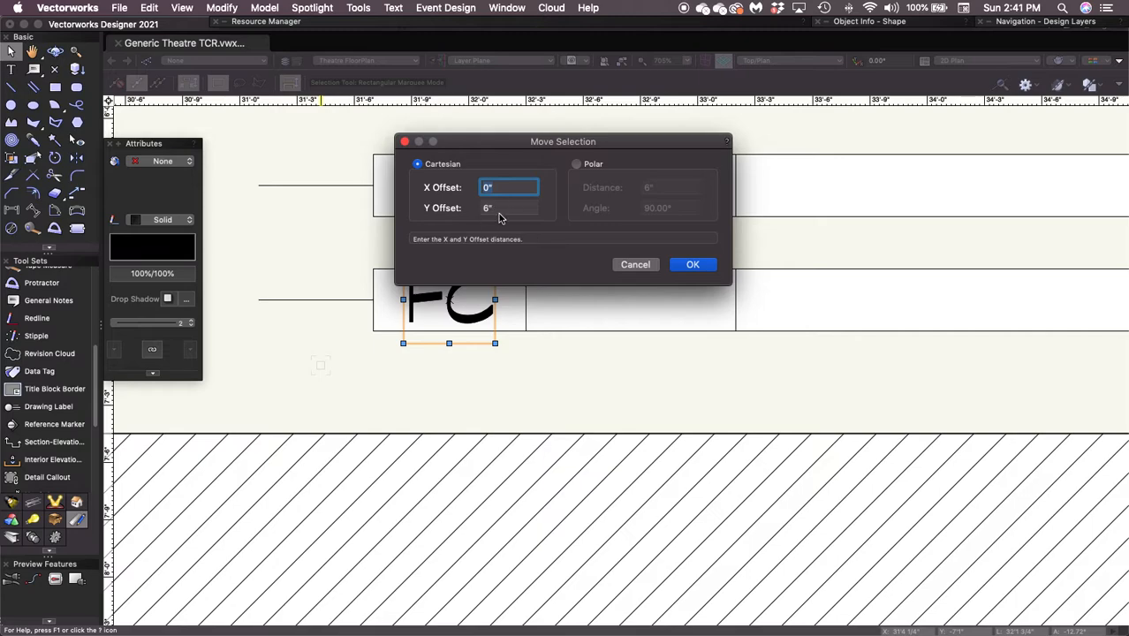
{"action": "left_click", "coordinate": [692, 266]}
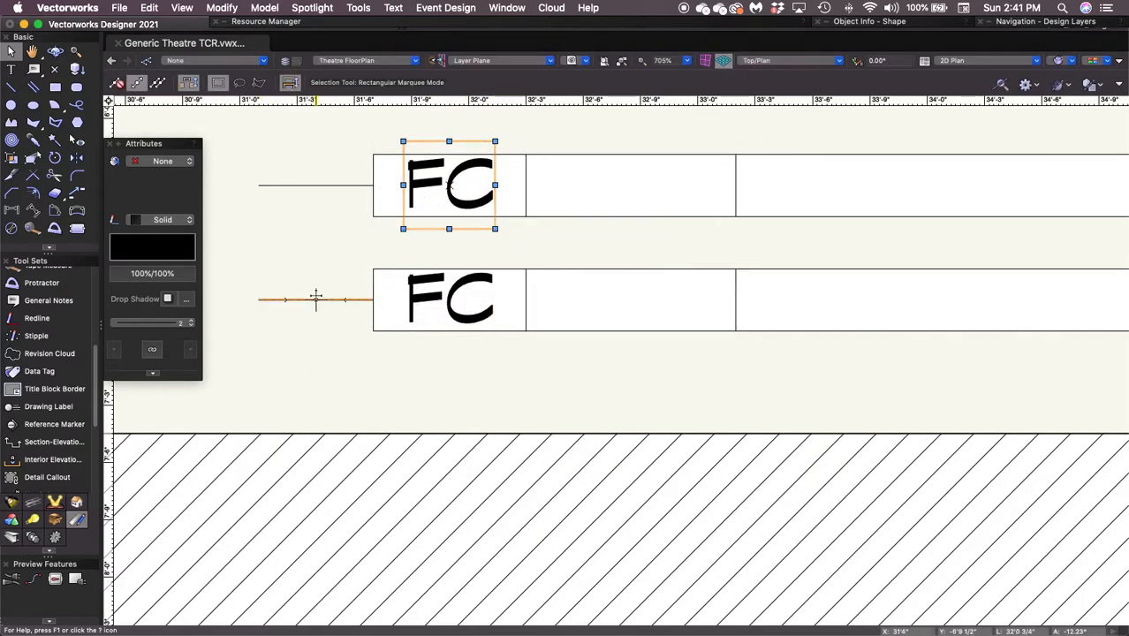
{"action": "mouse_move", "coordinate": [325, 257]}
{"action": "middle_mouse_down"}
{"action": "mouse_move", "coordinate": [355, 346]}
{"action": "mouse_move", "coordinate": [356, 408]}
{"action": "middle_mouse_up"}
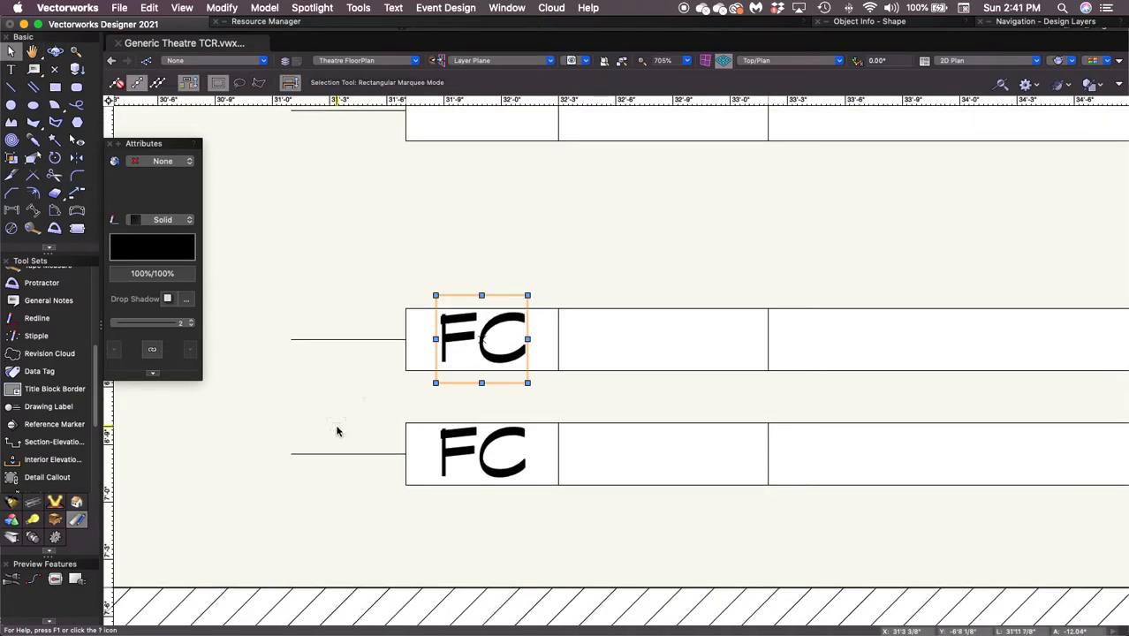
{"action": "left_click", "coordinate": [559, 397]}
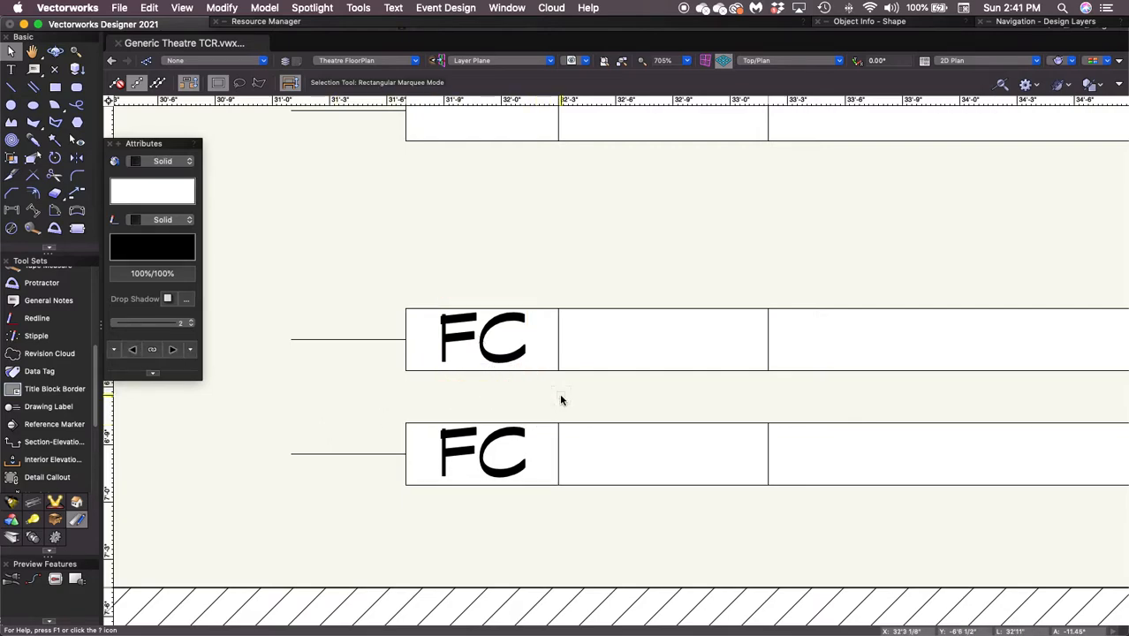
Step: Change the copied FC text in the second row from the front wall to 1, keeping the text object selected
{"action": "left_click", "coordinate": [484, 345]}
{"action": "double_click", "coordinate": [484, 344]}
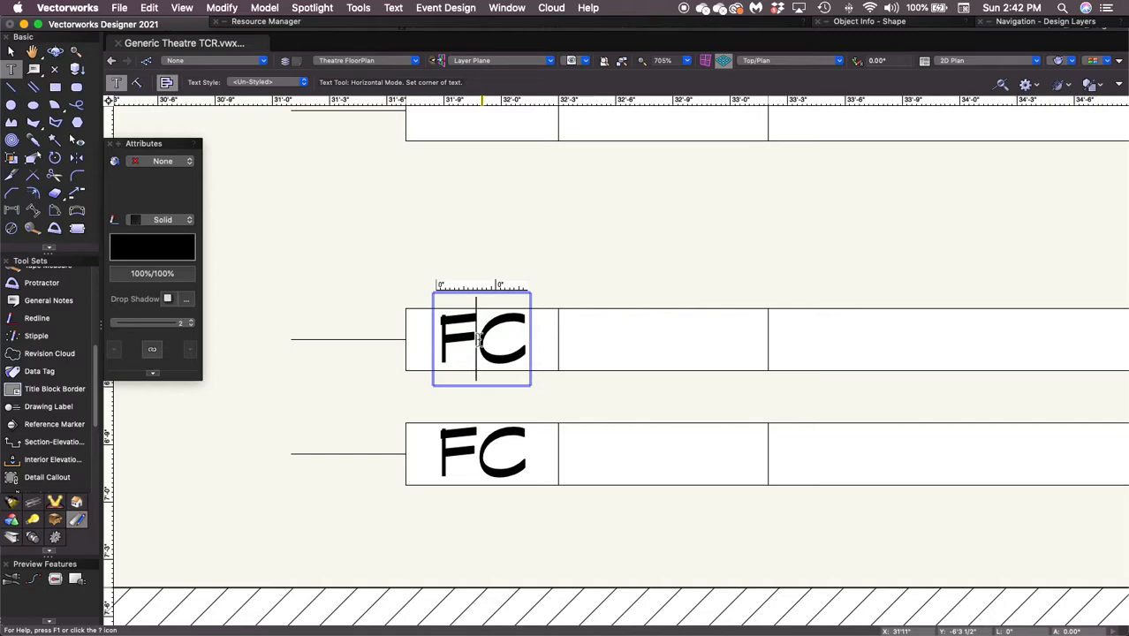
{"action": "double_click", "coordinate": [479, 341]}
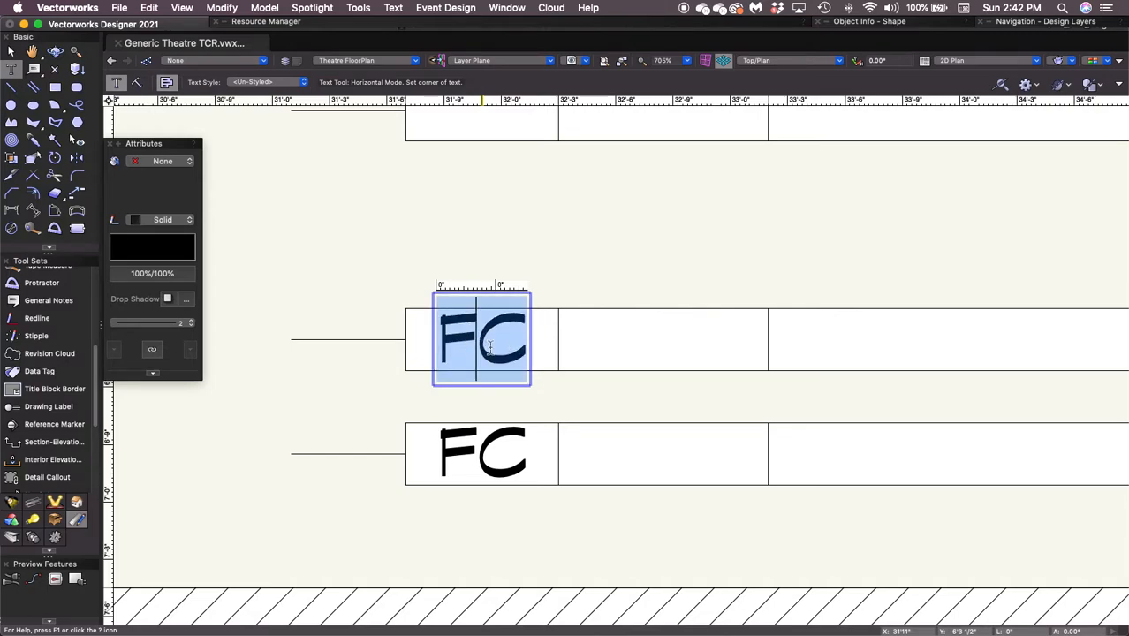
{"action": "type", "text": "1"}
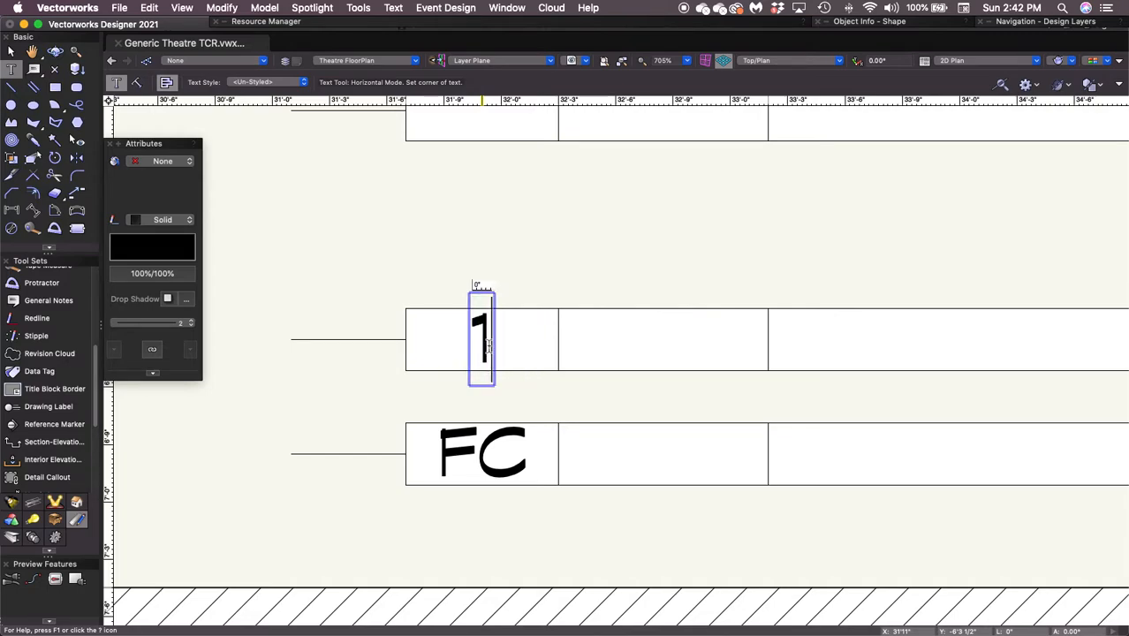
{"action": "key", "text": "Escape"}
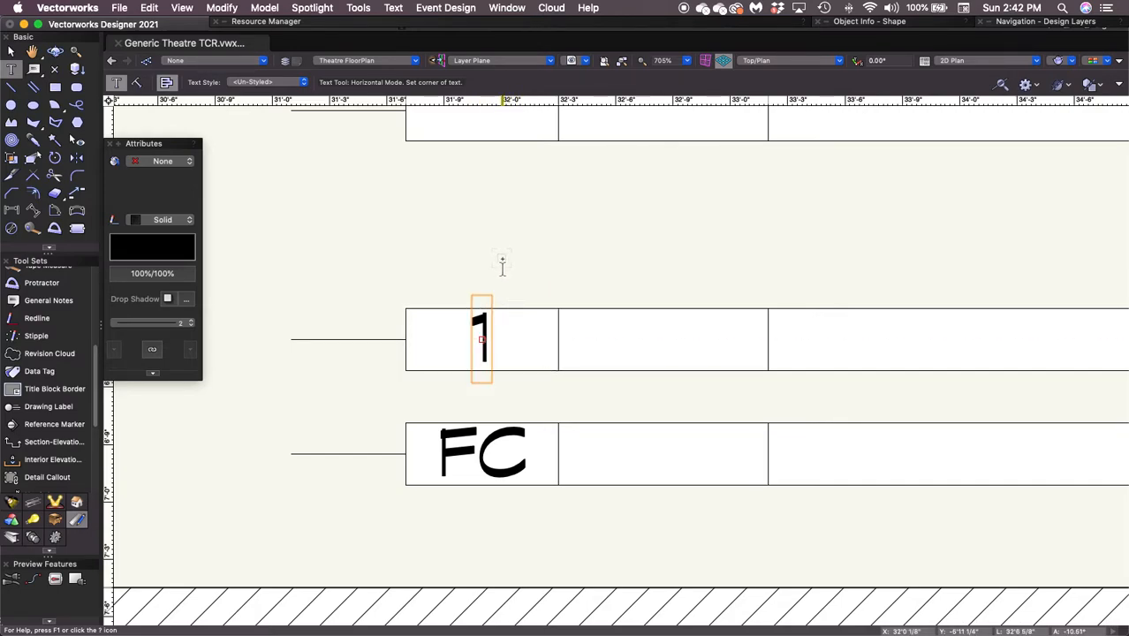
{"action": "key", "text": "x"}
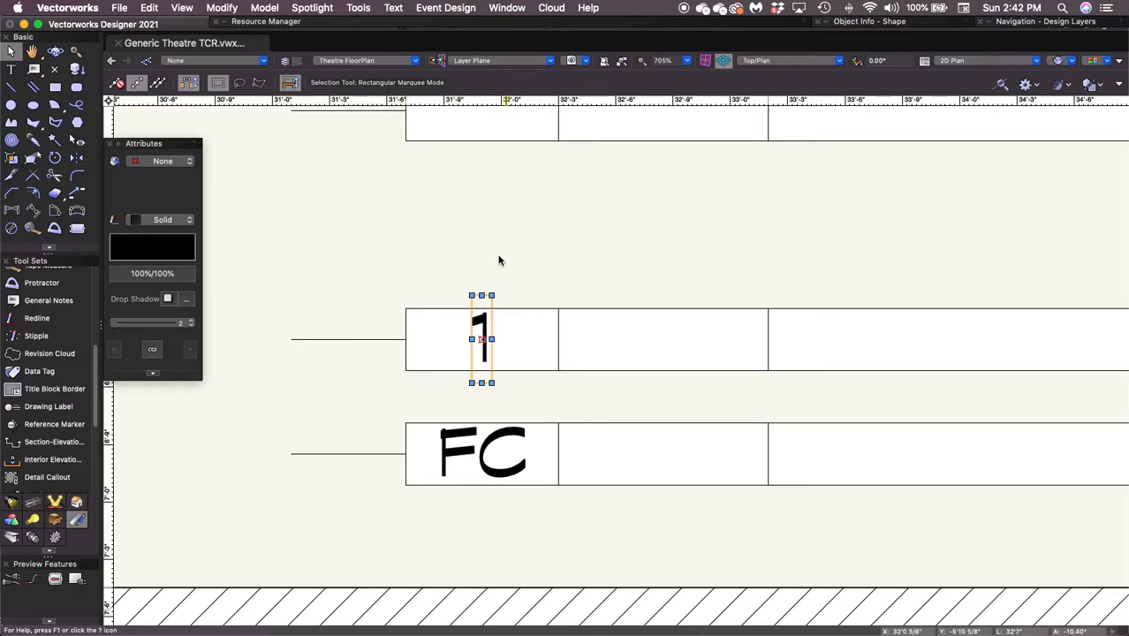
Step: Duplicate the number 1 in a linear array of 21 copies at X 0", Y 1'0" and Z 0", retaining the original
{"action": "left_click", "coordinate": [150, 8]}
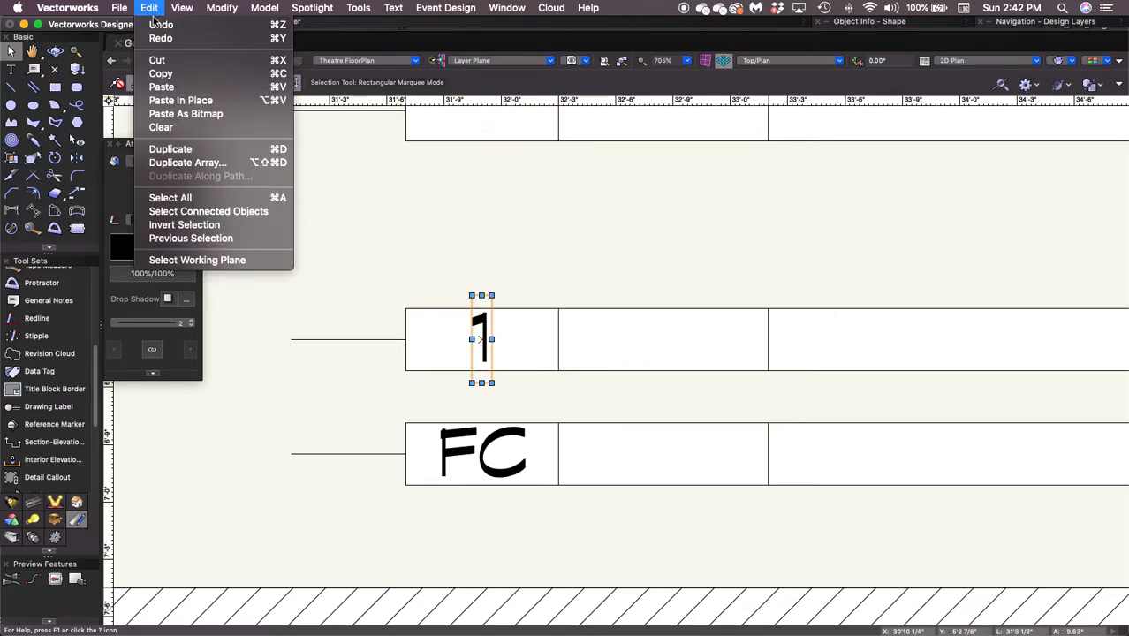
{"action": "left_click", "coordinate": [185, 162]}
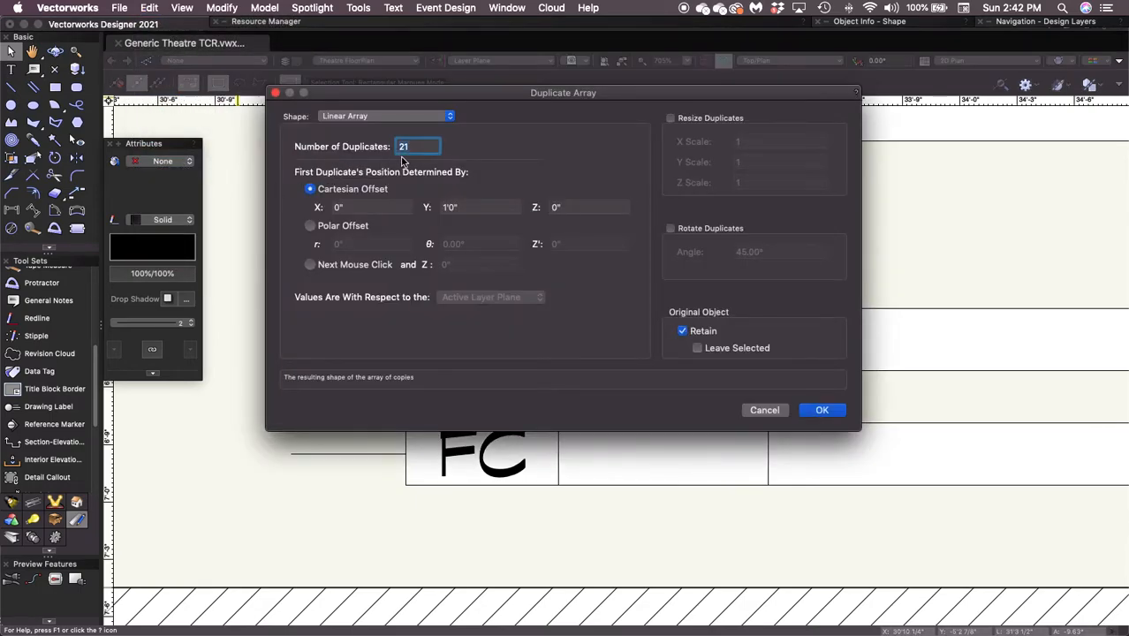
{"action": "left_click", "coordinate": [405, 149]}
{"action": "left_click", "coordinate": [823, 412]}
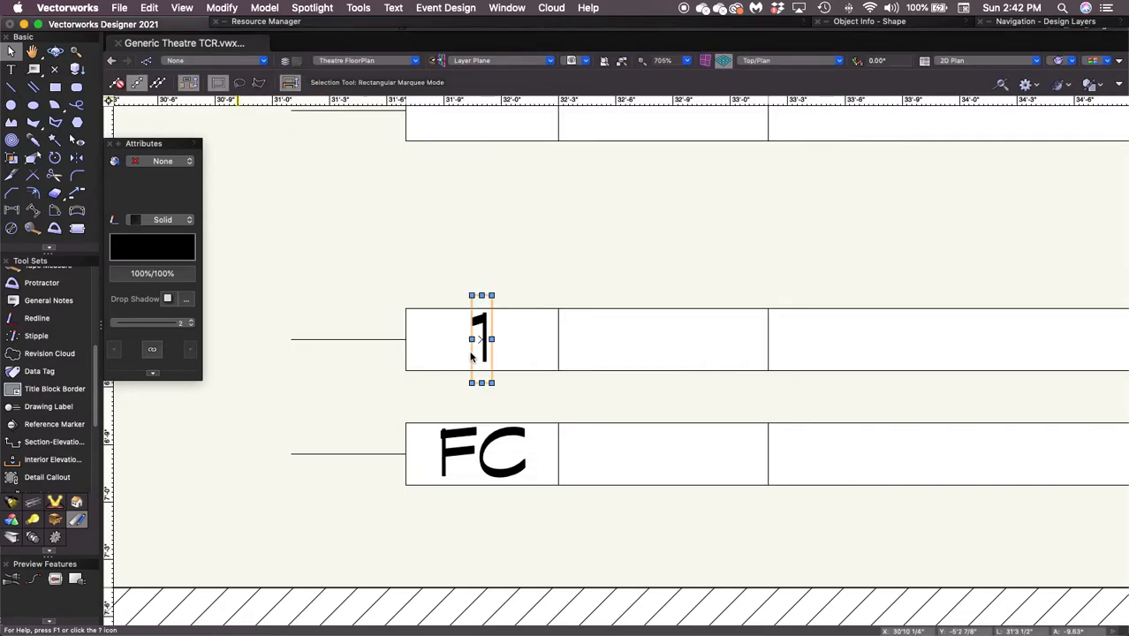
Step: Examine the duplicated numbers in the rows along the side wall, down to the corner with the front wall
{"action": "scroll", "coordinate": [356, 262], "scroll_direction": "down", "scroll_amount": 5}
{"action": "middle_click_drag", "start_coordinate": [357, 259], "coordinate": [448, 467]}
{"action": "middle_click_drag", "start_coordinate": [378, 277], "coordinate": [436, 454]}
{"action": "scroll", "coordinate": [400, 367], "scroll_direction": "down", "scroll_amount": 1}
{"action": "scroll", "coordinate": [399, 371], "scroll_direction": "down", "scroll_amount": 1}
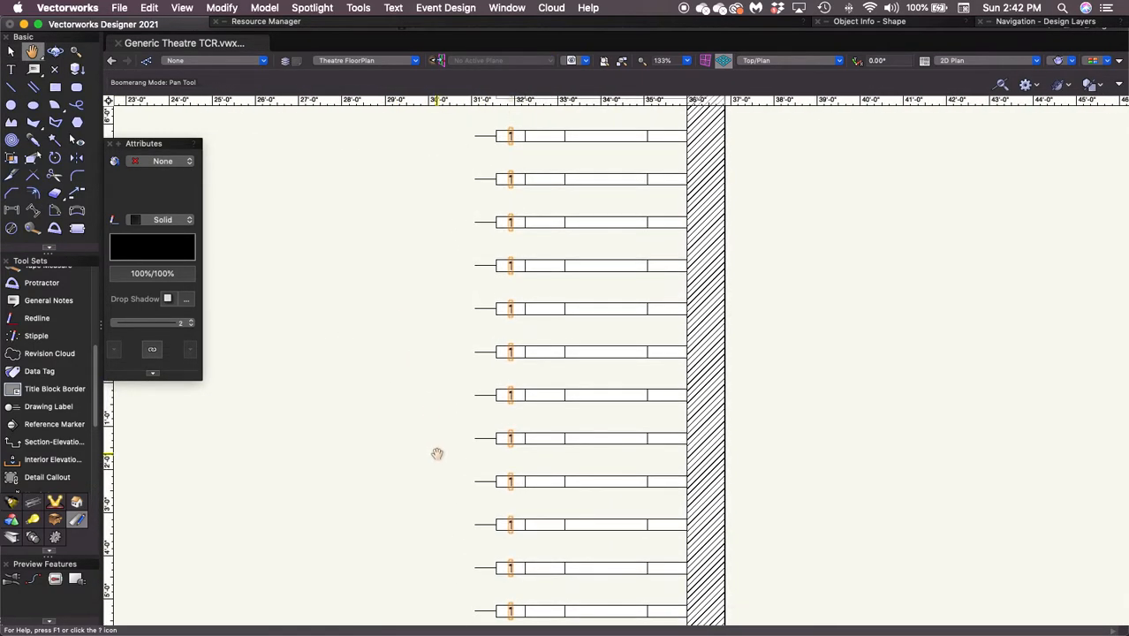
{"action": "mouse_move", "coordinate": [423, 394]}
{"action": "middle_mouse_down"}
{"action": "mouse_move", "coordinate": [421, 494]}
{"action": "mouse_move", "coordinate": [438, 166]}
{"action": "middle_mouse_up"}
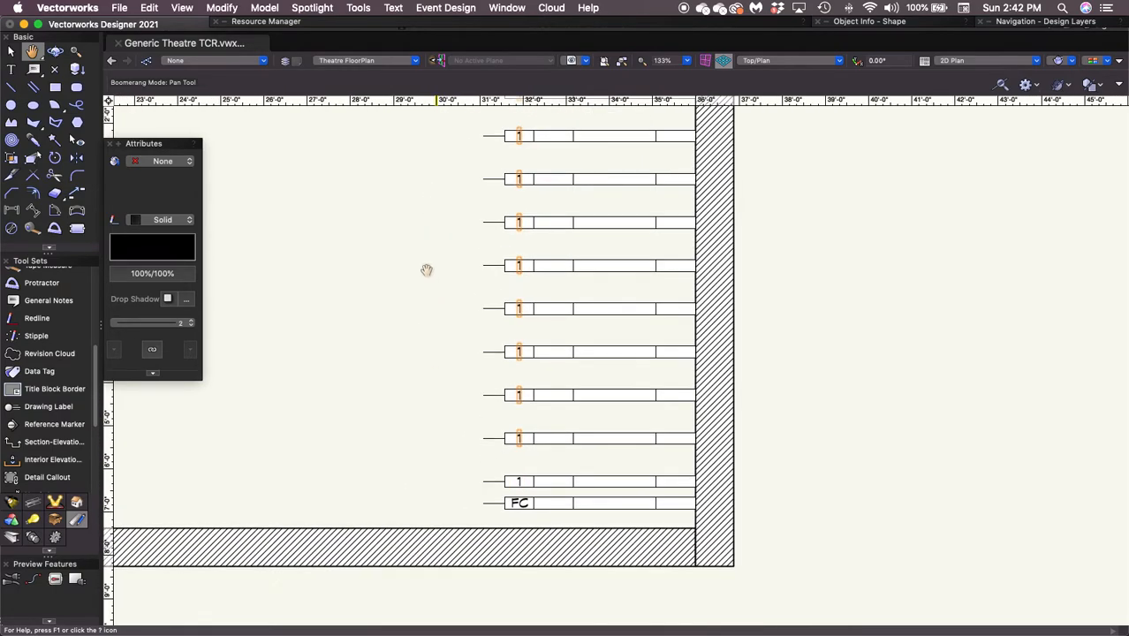
{"action": "middle_click_drag", "start_coordinate": [426, 267], "coordinate": [396, 223]}
{"action": "middle_click_drag", "start_coordinate": [411, 265], "coordinate": [370, 212]}
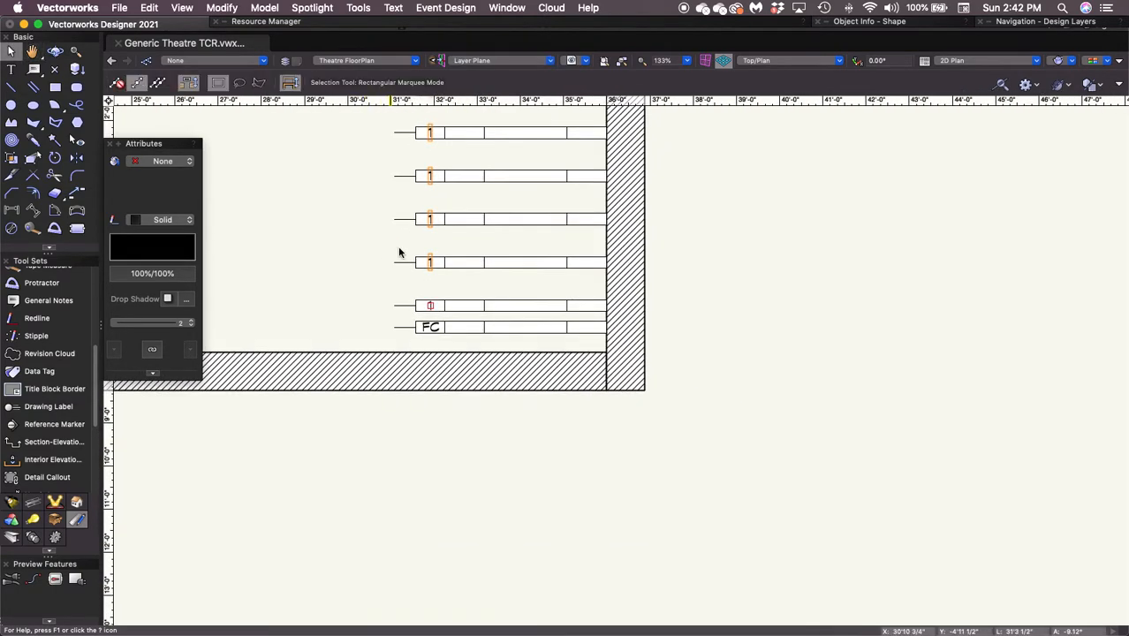
Step: Change the first duplicated number above the original 1 to 2
{"action": "scroll", "coordinate": [398, 252], "scroll_direction": "up", "scroll_amount": 1}
{"action": "scroll", "coordinate": [405, 249], "scroll_direction": "up", "scroll_amount": 7}
{"action": "scroll", "coordinate": [405, 243], "scroll_direction": "down", "scroll_amount": 1}
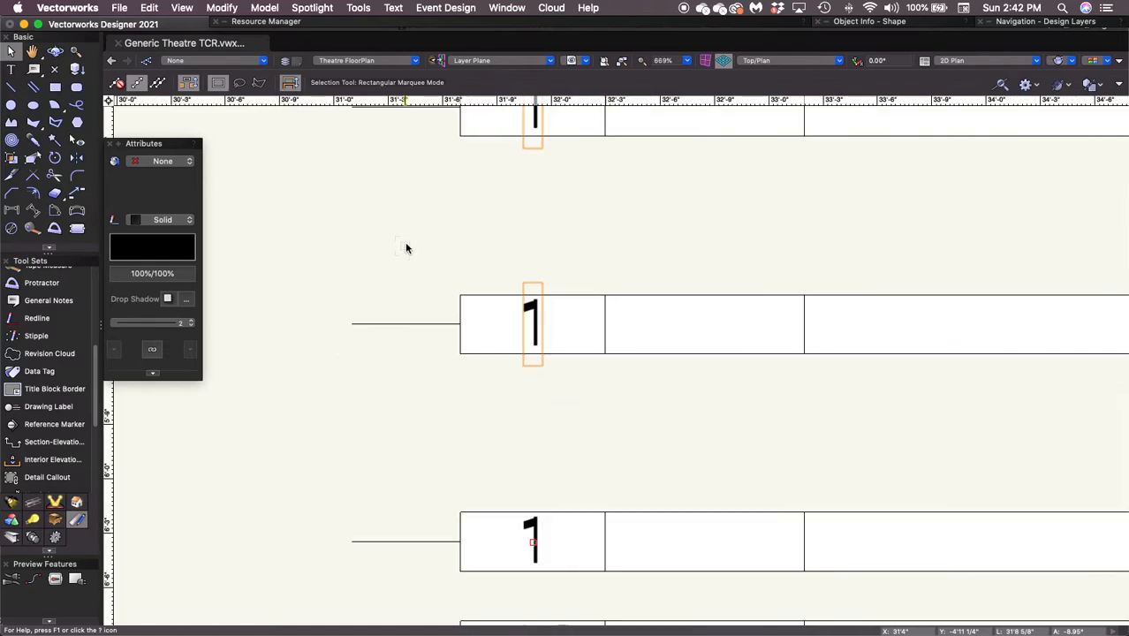
{"action": "left_click", "coordinate": [529, 318]}
{"action": "double_click", "coordinate": [528, 319]}
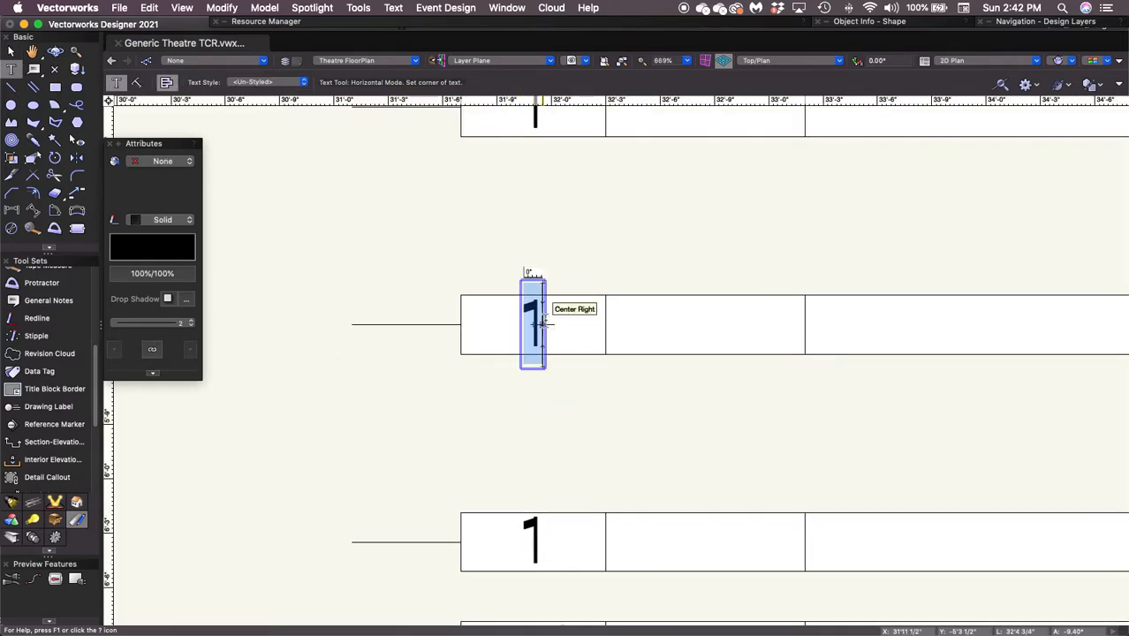
{"action": "type", "text": "2"}
{"action": "key", "text": "Escape"}
Step: Renumber the next two rows above row 2 as 3 and 4
{"action": "left_click_drag", "start_coordinate": [531, 240], "coordinate": [511, 502]}
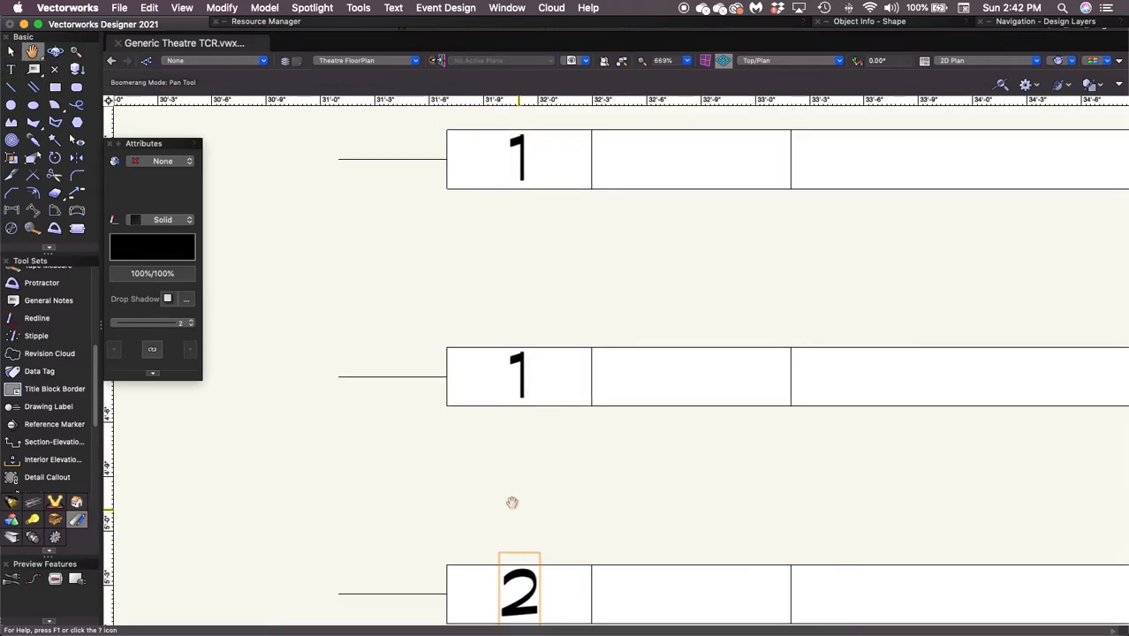
{"action": "scroll", "coordinate": [506, 498], "scroll_direction": "up", "scroll_amount": 1}
{"action": "scroll", "coordinate": [504, 496], "scroll_direction": "down", "scroll_amount": 5}
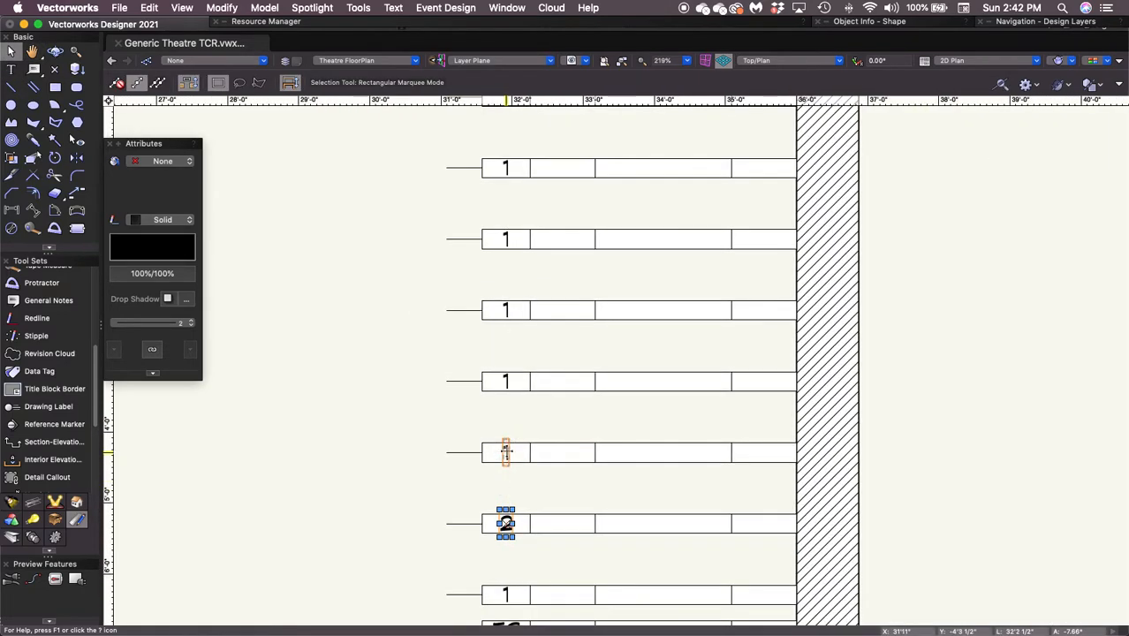
{"action": "double_click", "coordinate": [507, 452]}
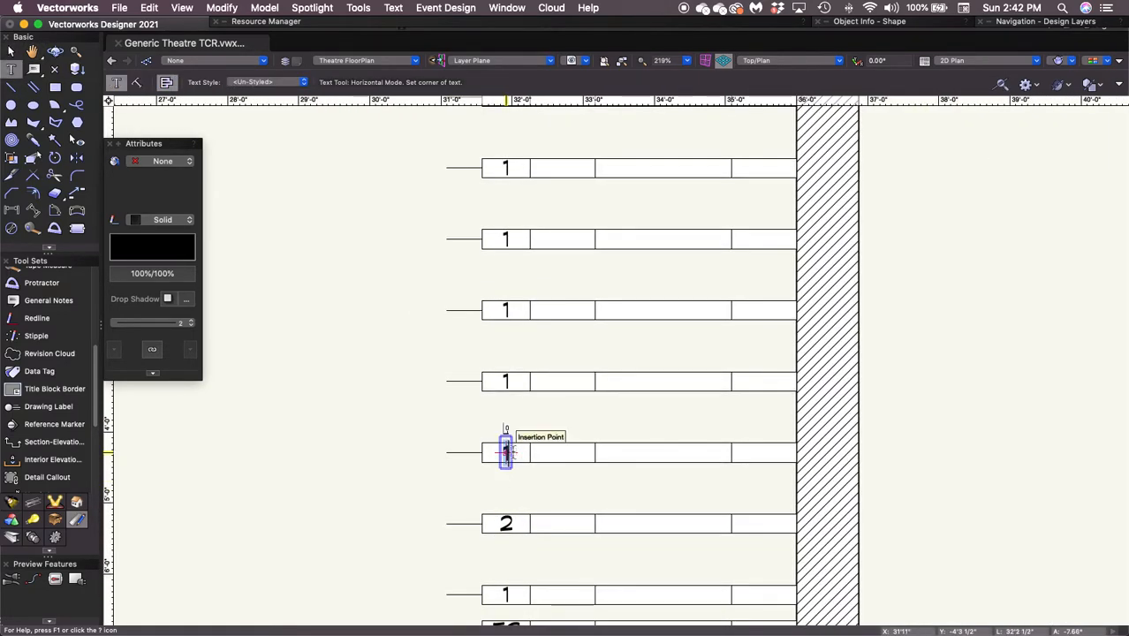
{"action": "type", "text": "3"}
{"action": "double_click", "coordinate": [505, 381]}
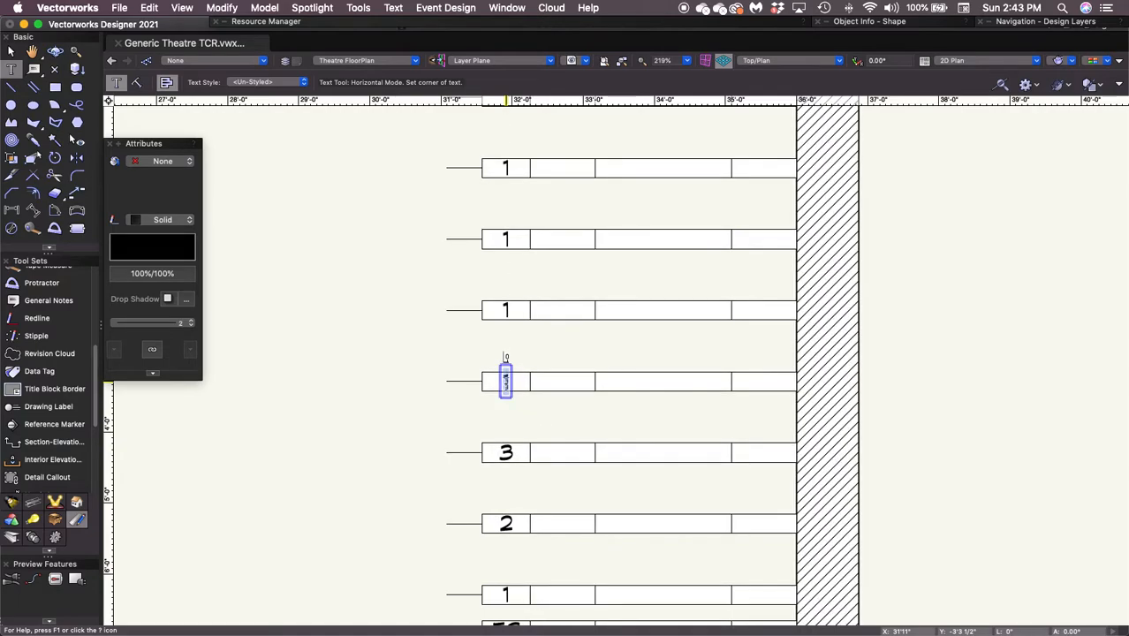
{"action": "type", "text": "4"}
Step: Renumber the three rows above row 4 as 5, 6 and 7, and finish editing the text
{"action": "double_click", "coordinate": [505, 308]}
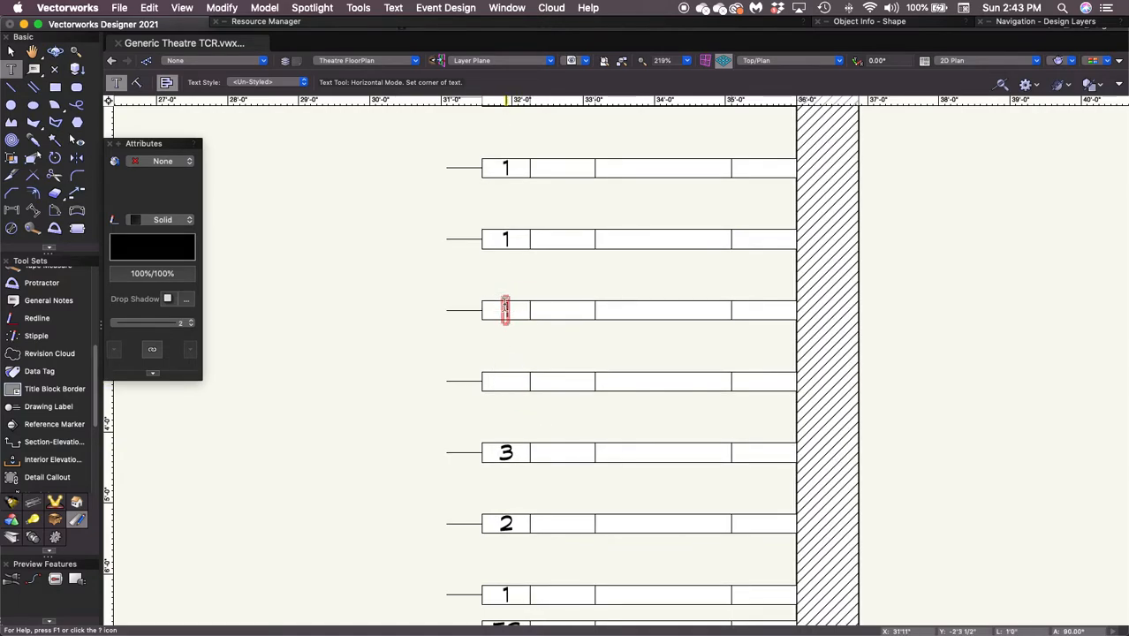
{"action": "type", "text": "5"}
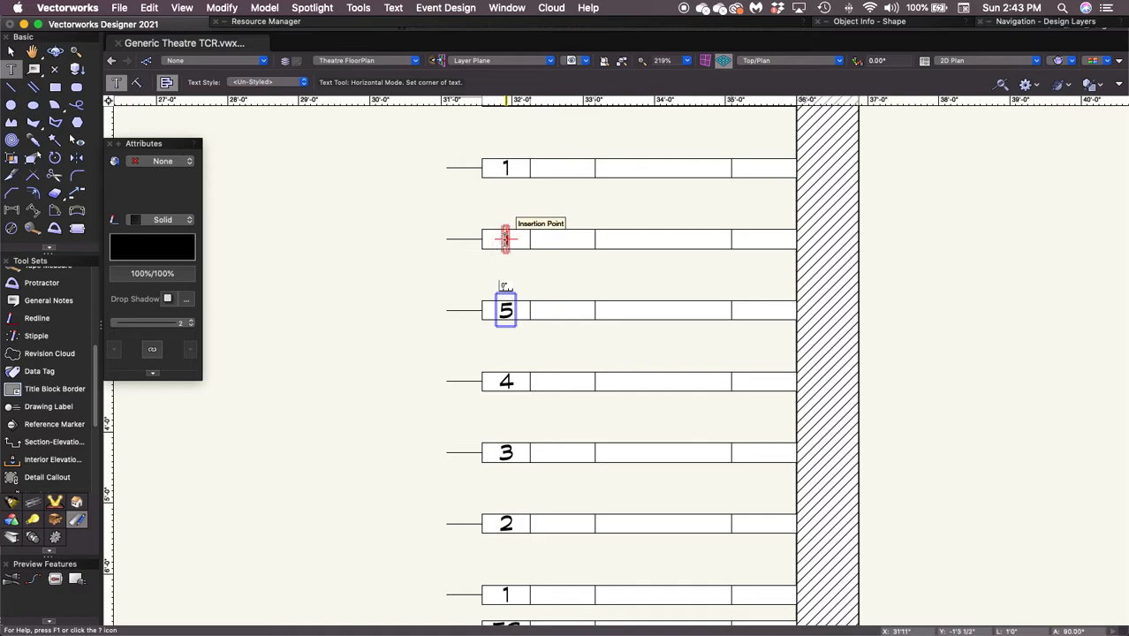
{"action": "double_click", "coordinate": [505, 236]}
{"action": "type", "text": "6"}
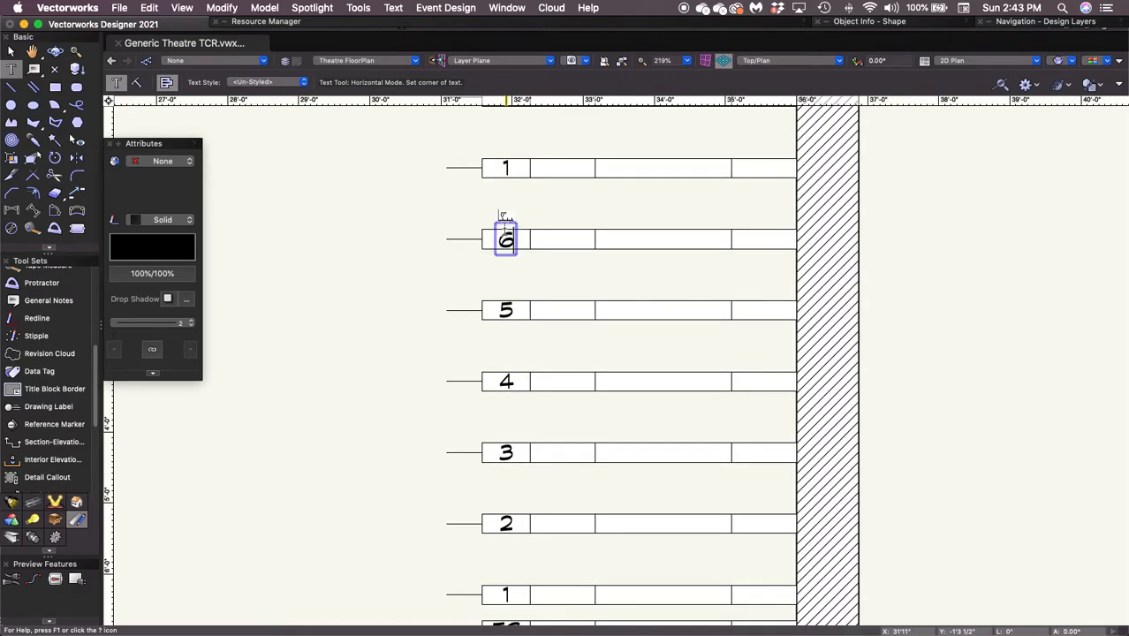
{"action": "double_click", "coordinate": [505, 168]}
{"action": "type", "text": "7"}
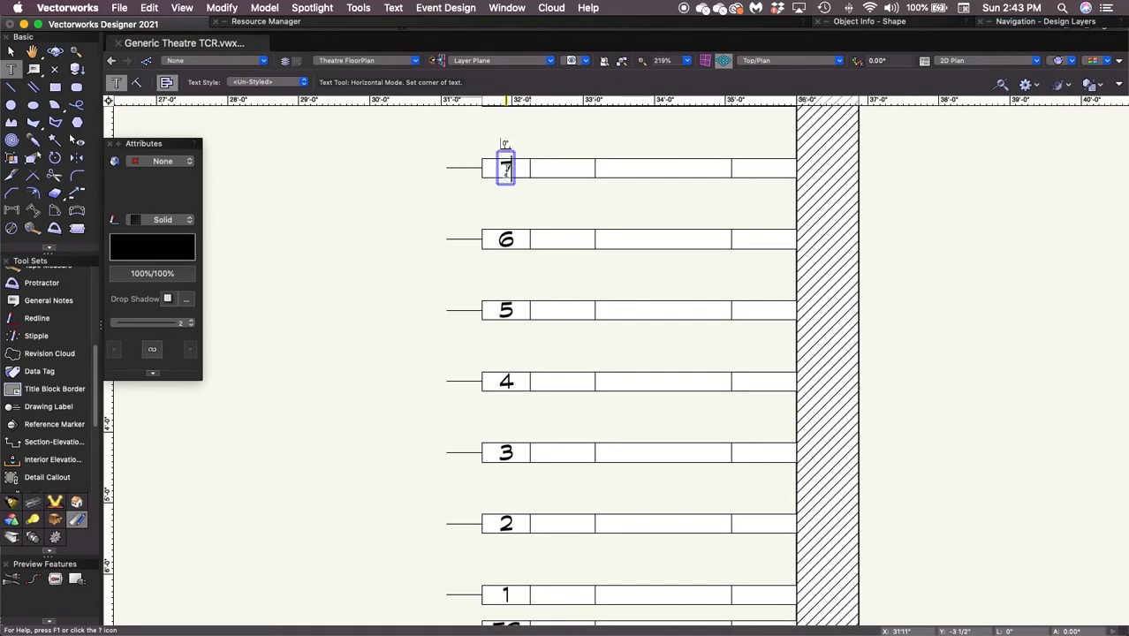
{"action": "key", "text": "Escape"}
Step: Renumber the two rows above row 7 as 8 and 9
{"action": "middle_click_drag", "start_coordinate": [549, 177], "coordinate": [553, 567]}
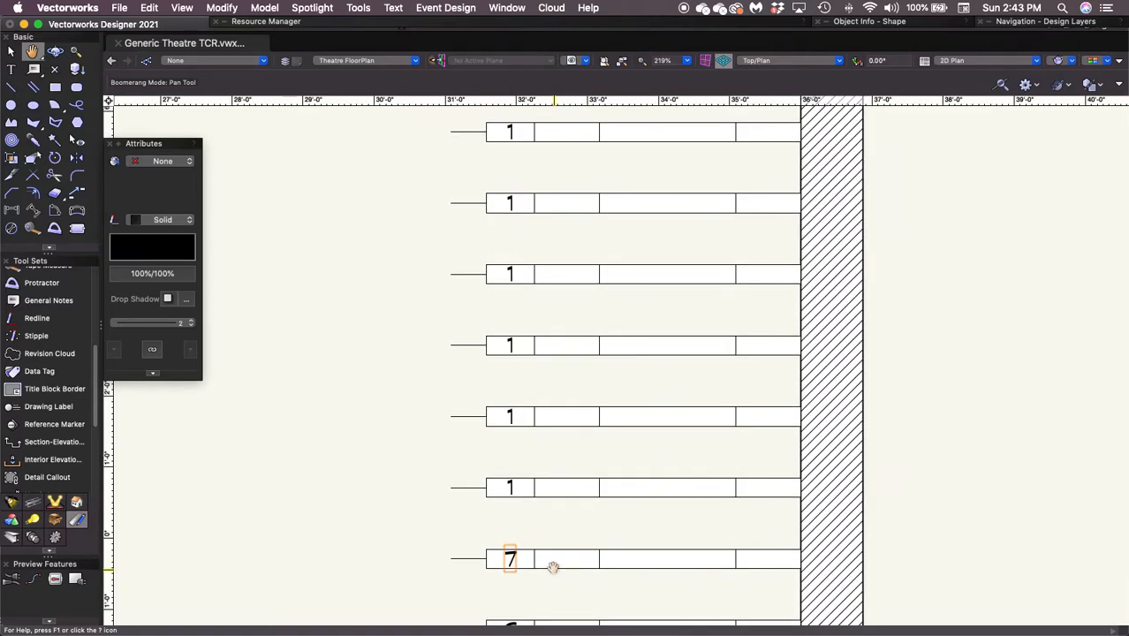
{"action": "double_click", "coordinate": [510, 484]}
{"action": "type", "text": "8"}
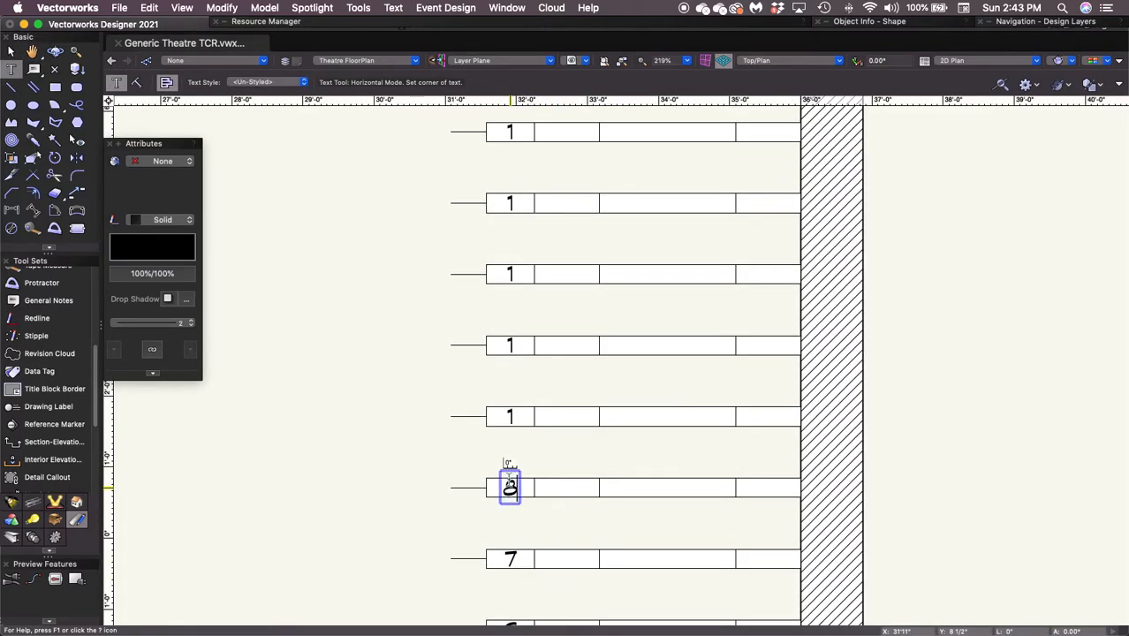
{"action": "double_click", "coordinate": [510, 414]}
{"action": "type", "text": "0"}
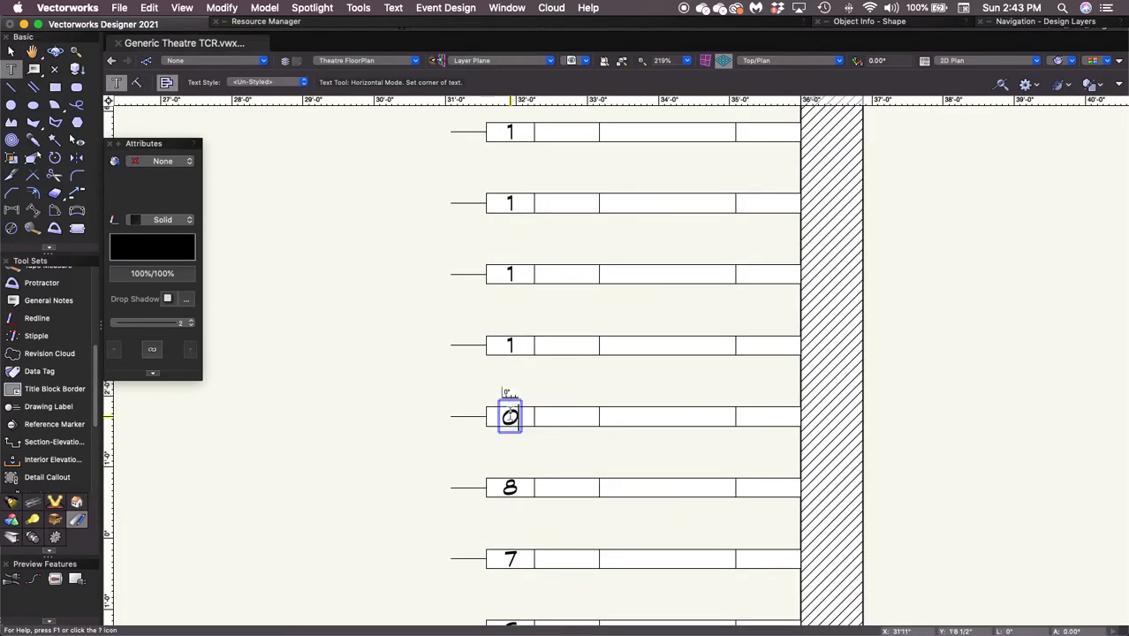
{"action": "key", "text": "BackSpace"}
{"action": "type", "text": "9"}
Step: Renumber the two rows above row 9 as 10 and 11
{"action": "double_click", "coordinate": [510, 344]}
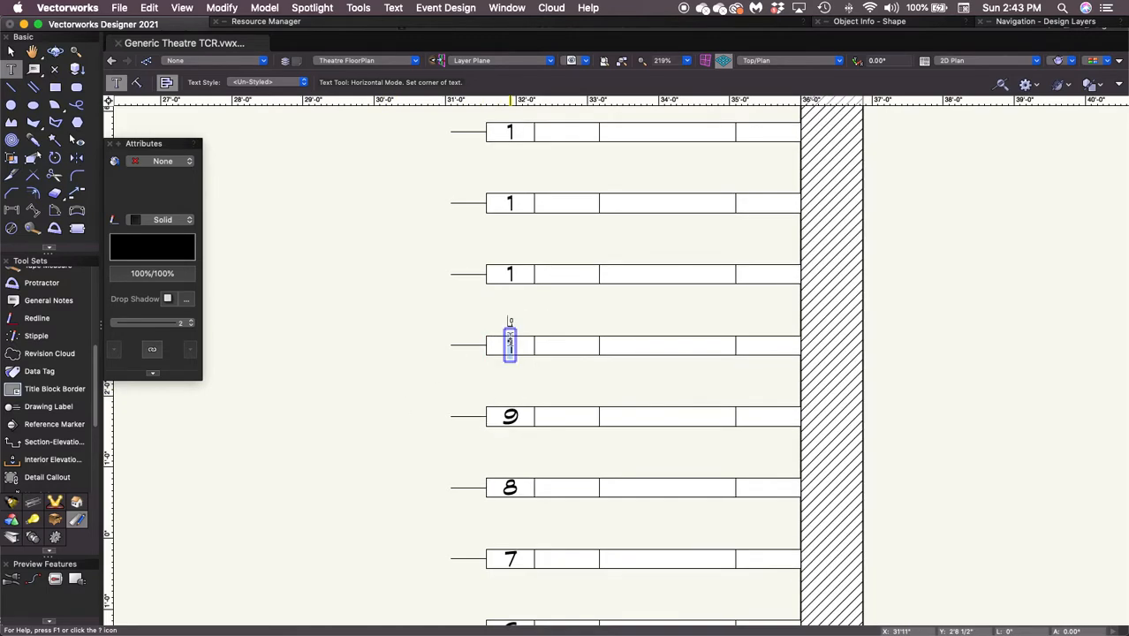
{"action": "type", "text": "10"}
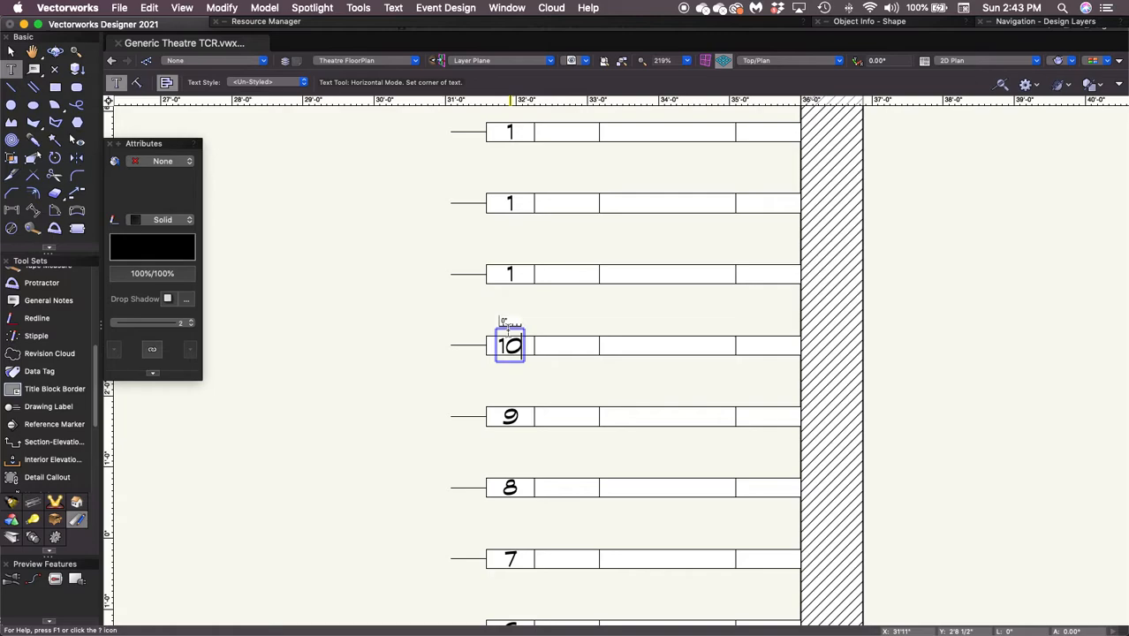
{"action": "double_click", "coordinate": [509, 274]}
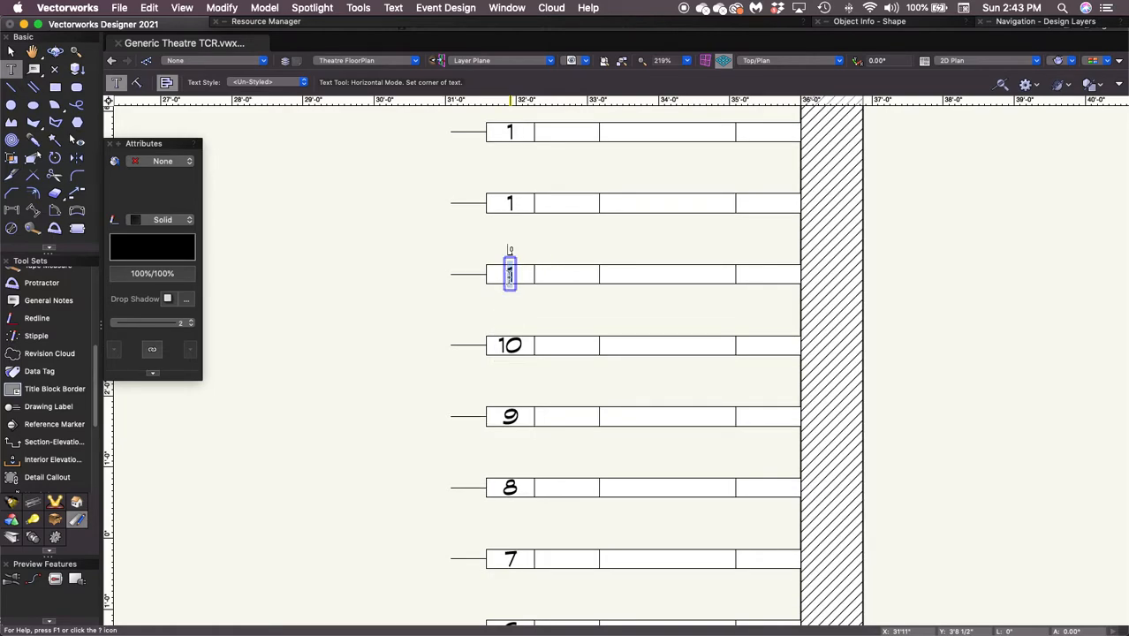
{"action": "type", "text": "11"}
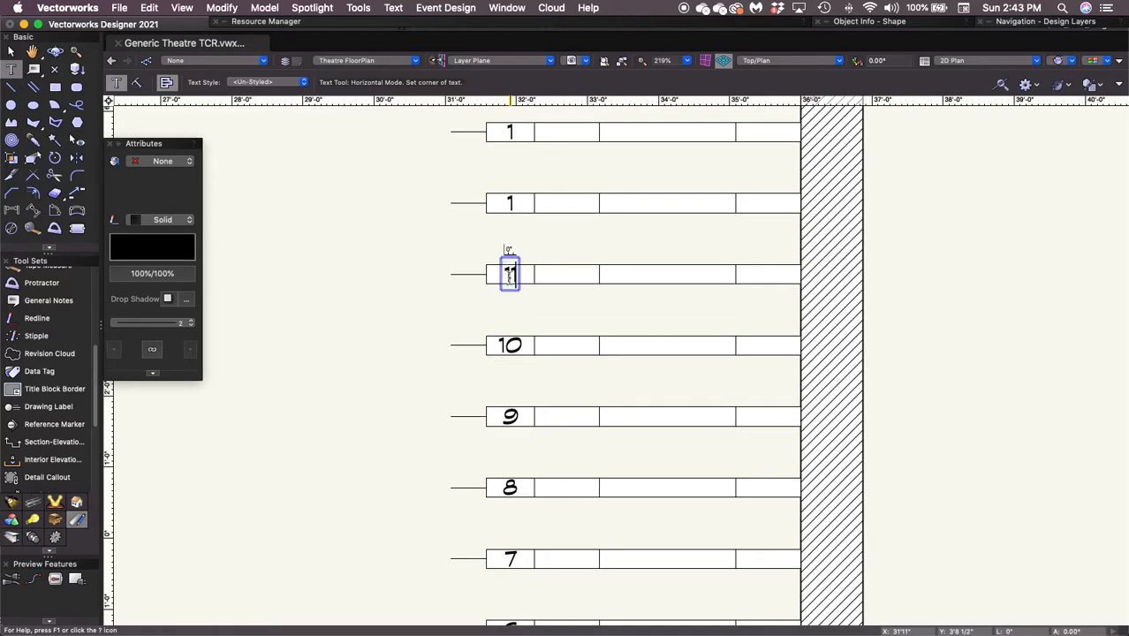
Step: Renumber the two rows above row 11 as 12 and 13, and finish editing the text
{"action": "double_click", "coordinate": [509, 203]}
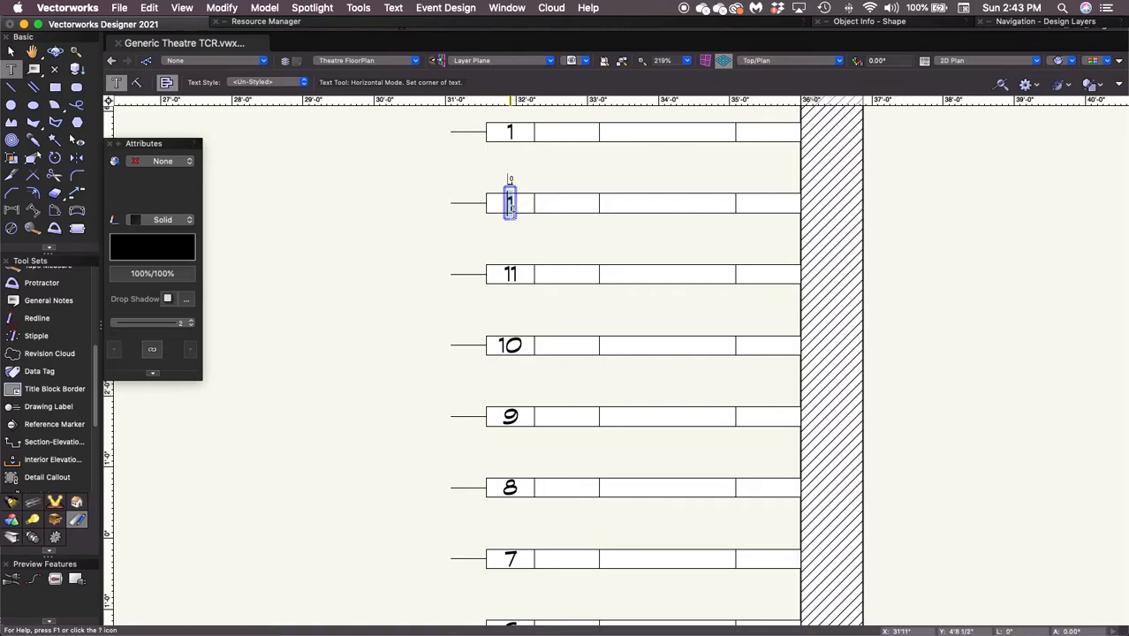
{"action": "type", "text": "21"}
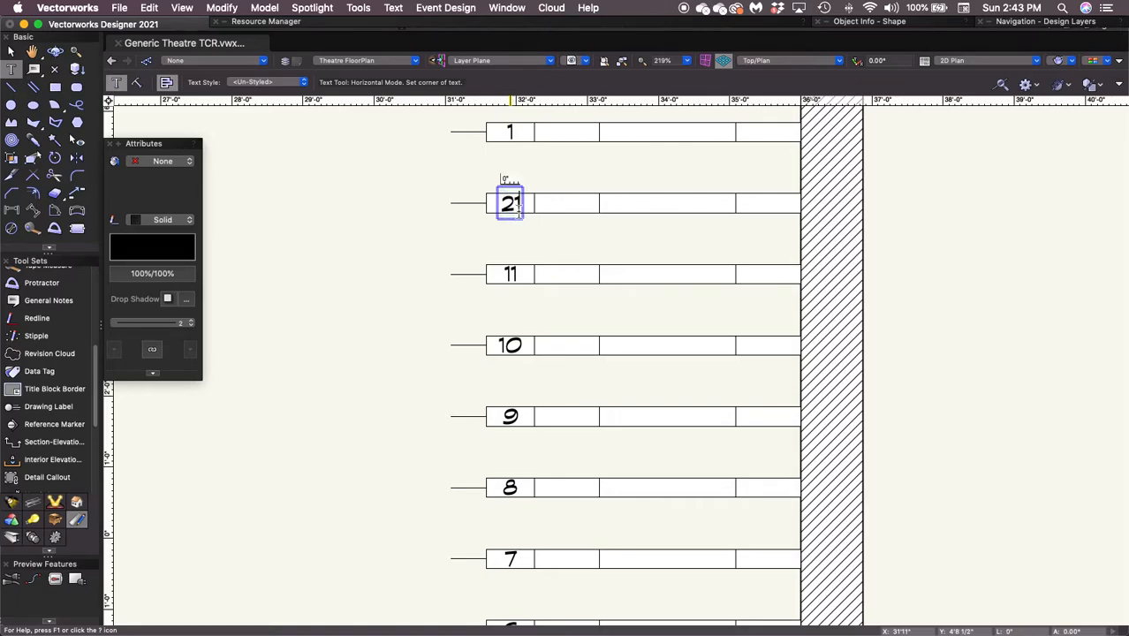
{"action": "key", "text": "BackSpace"}
{"action": "key", "text": "BackSpace"}
{"action": "type", "text": "12"}
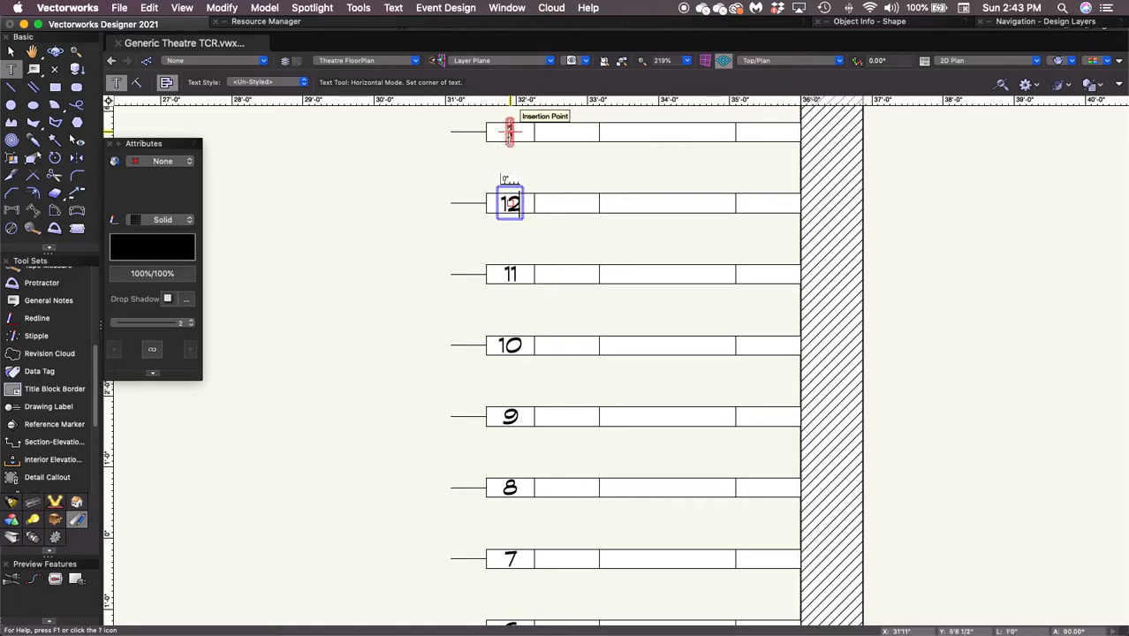
{"action": "left_click", "coordinate": [508, 133]}
{"action": "type", "text": "3"}
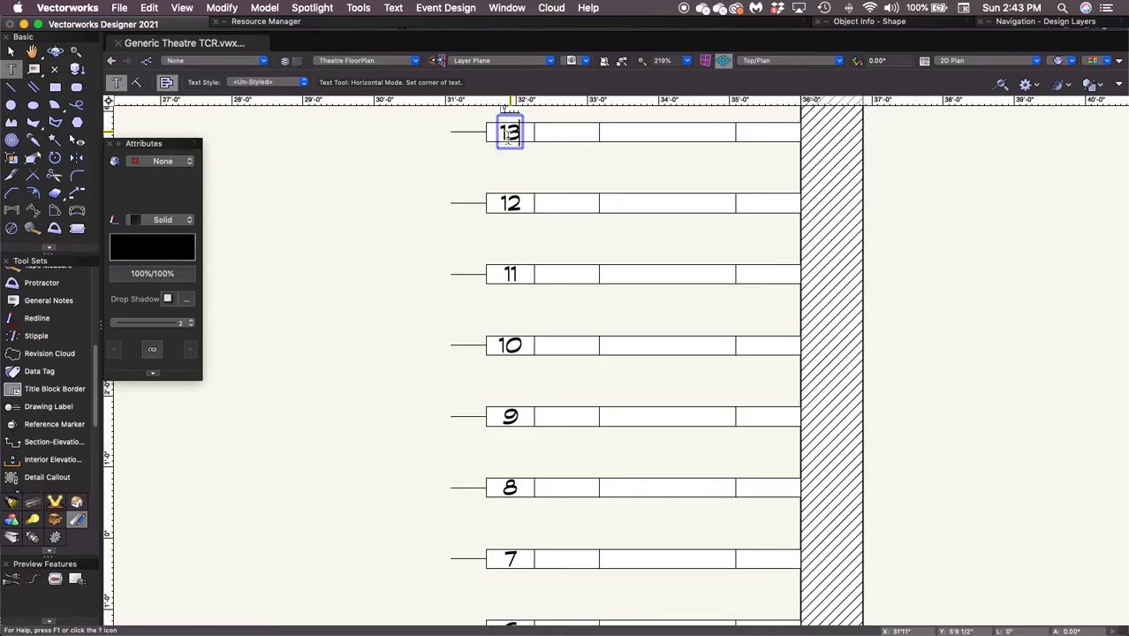
{"action": "key", "text": "Escape"}
{"action": "left_click_drag", "start_coordinate": [602, 246], "coordinate": [567, 482]}
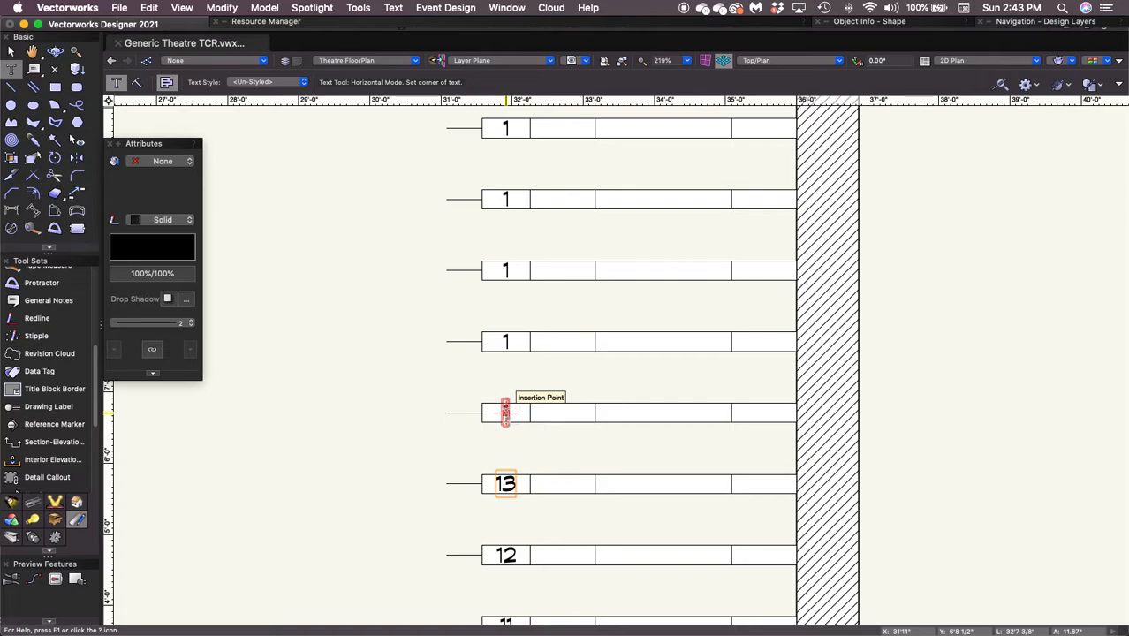
{"action": "key", "text": "x"}
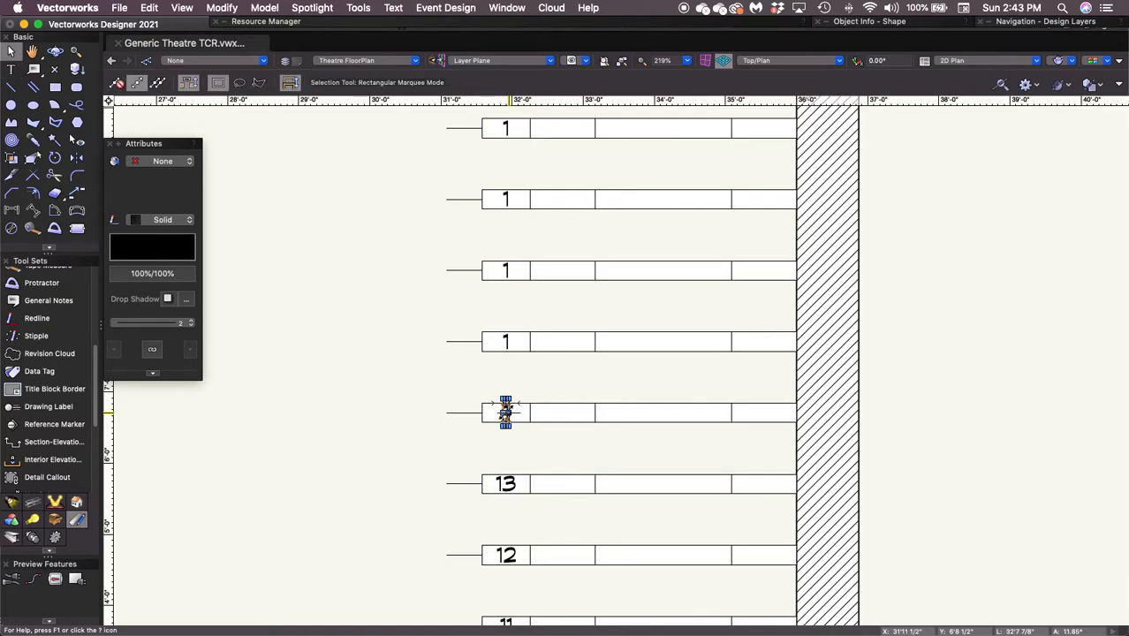
{"action": "double_click", "coordinate": [505, 412]}
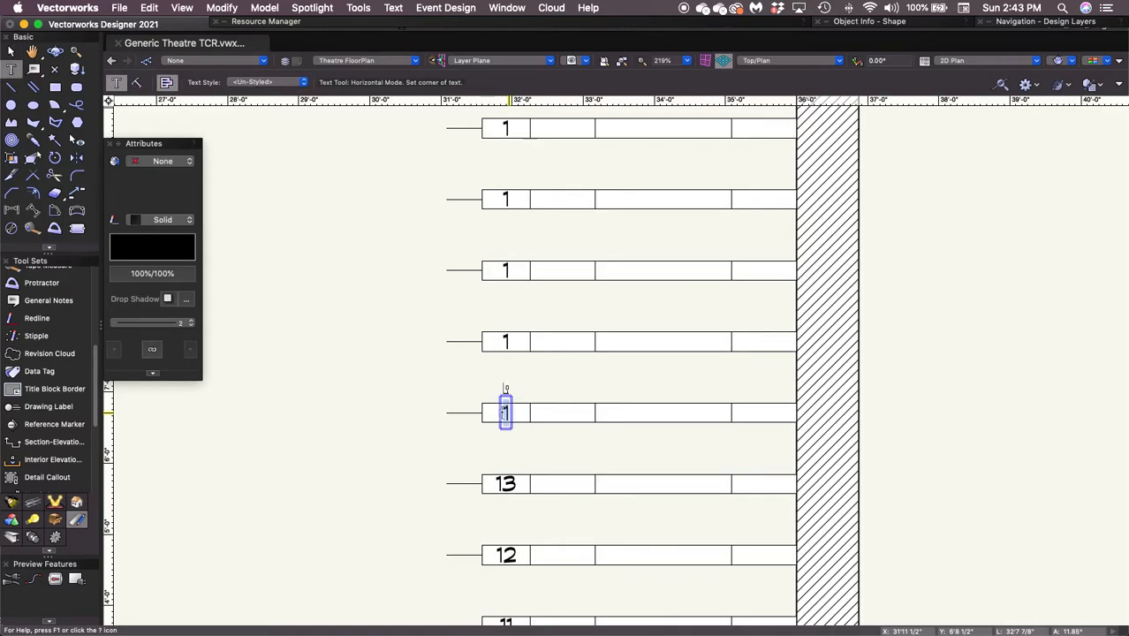
{"action": "type", "text": "14"}
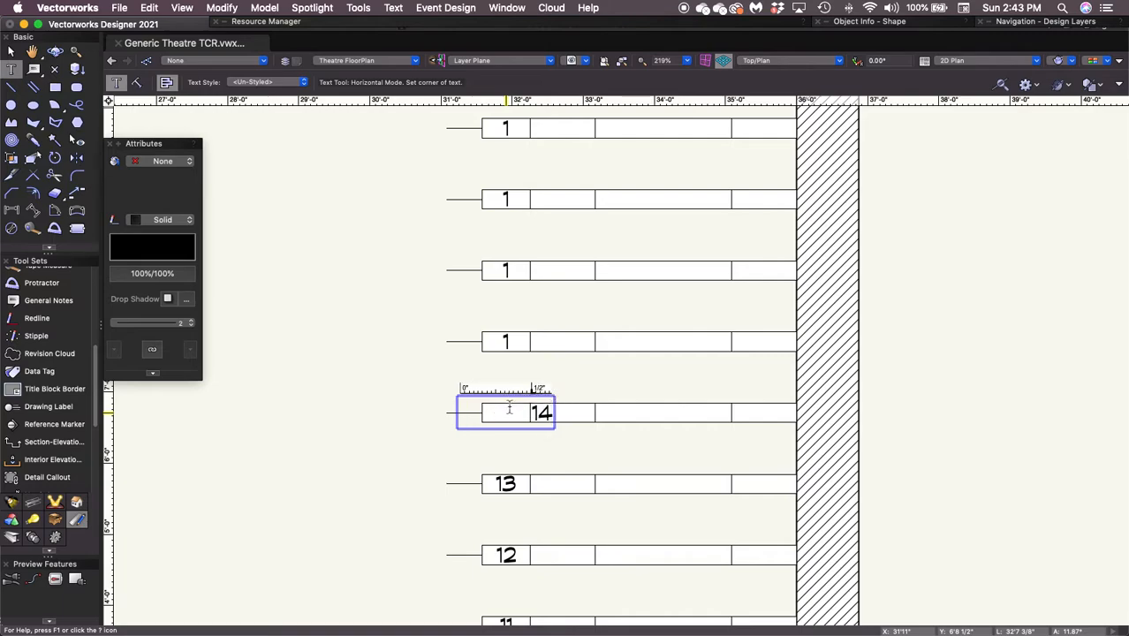
{"action": "key", "text": "Escape"}
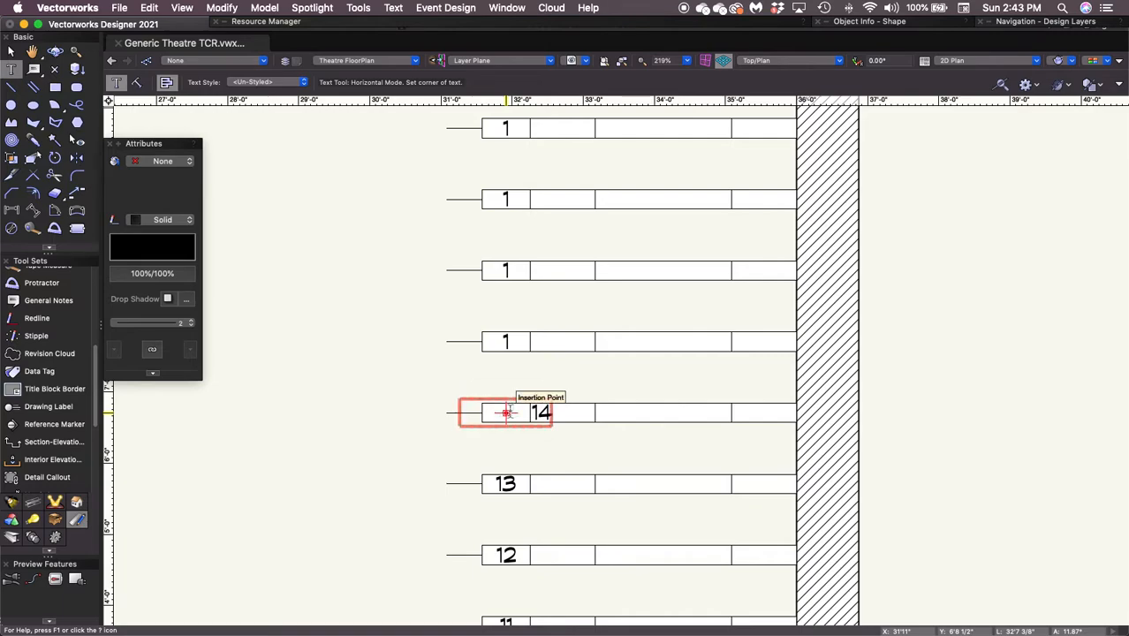
{"action": "scroll", "coordinate": [505, 412], "scroll_direction": "down", "scroll_amount": 5}
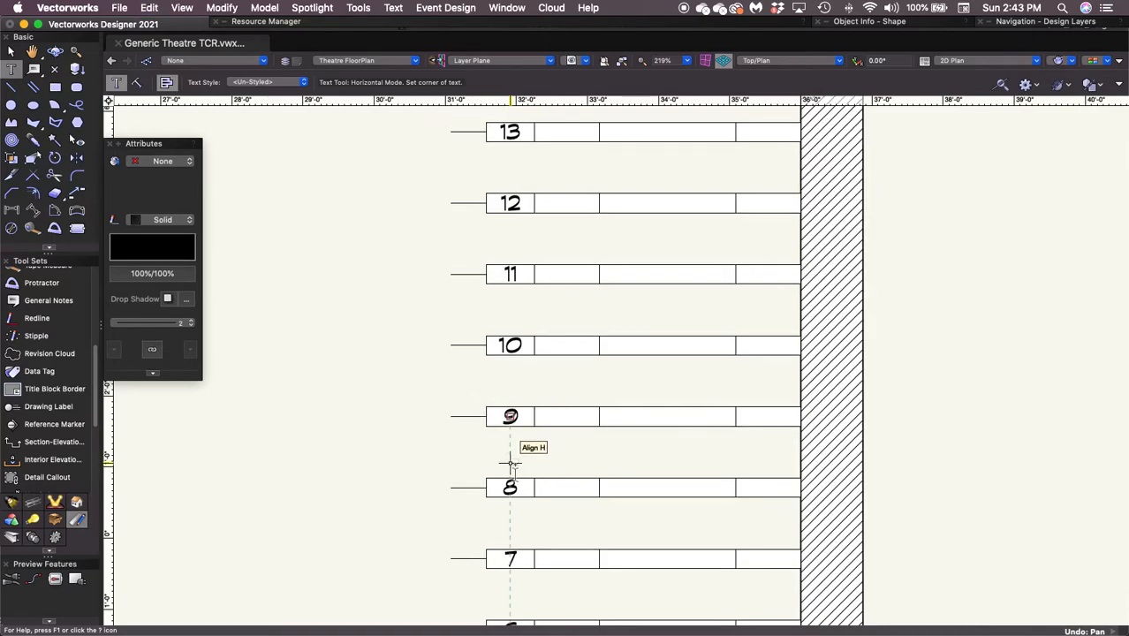
Step: Renumber the row directly above row 13 as 14, keeping the number centred in its cell
{"action": "key", "text": "x"}
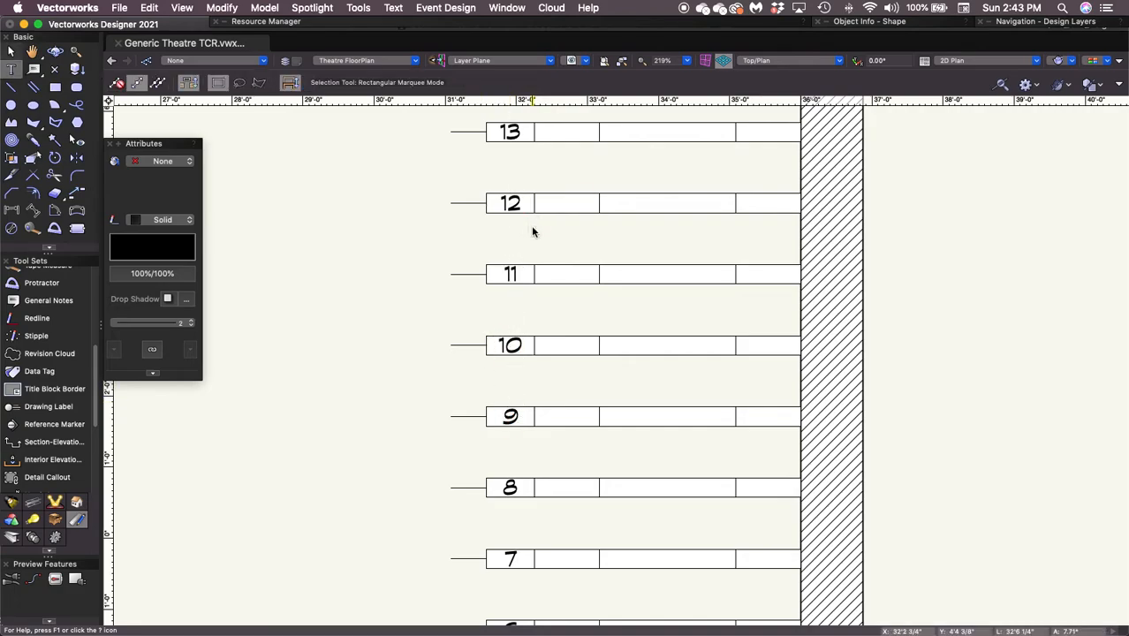
{"action": "middle_click_drag", "start_coordinate": [543, 256], "coordinate": [546, 566]}
{"action": "key", "text": "x"}
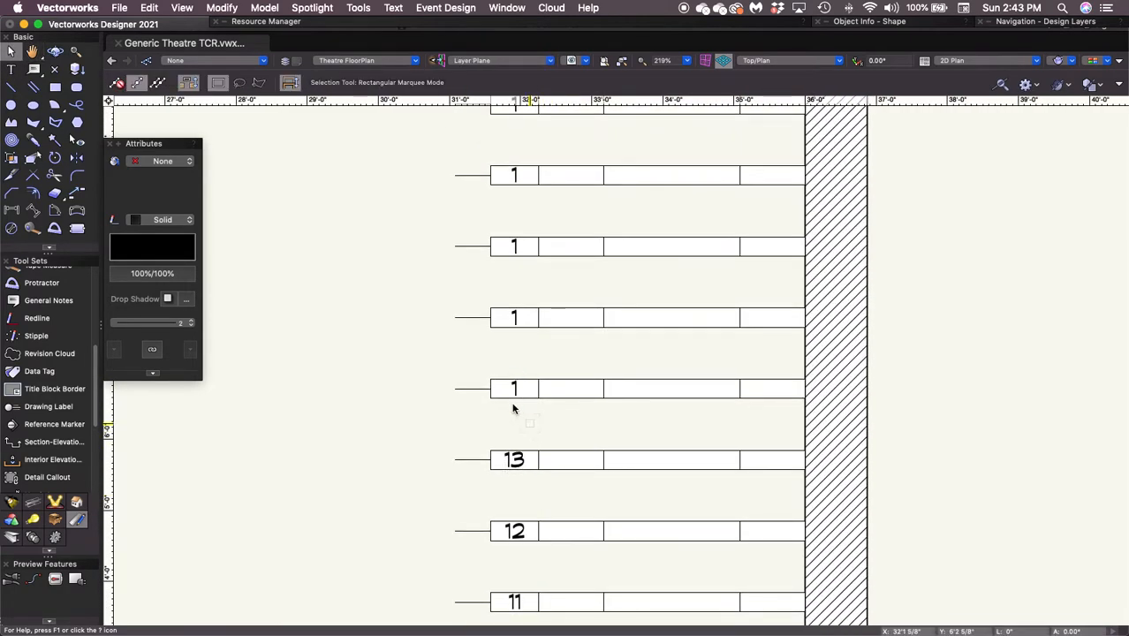
{"action": "scroll", "coordinate": [514, 403], "scroll_direction": "up", "scroll_amount": 1}
{"action": "left_click", "coordinate": [515, 388]}
{"action": "double_click", "coordinate": [513, 388]}
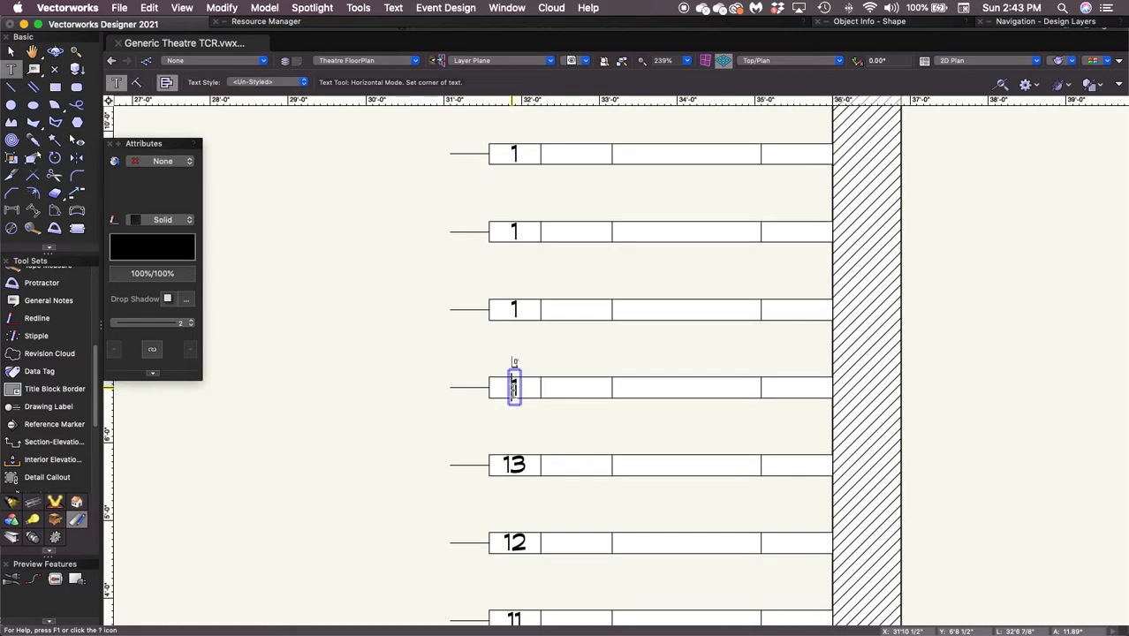
{"action": "type", "text": "14"}
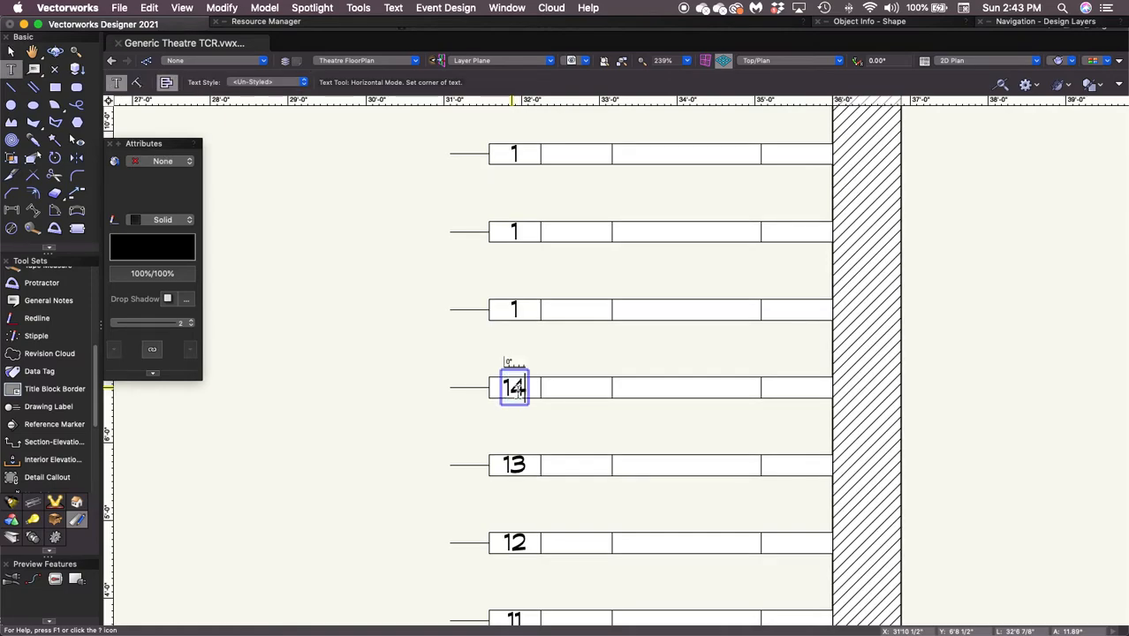
{"action": "key", "text": "Escape"}
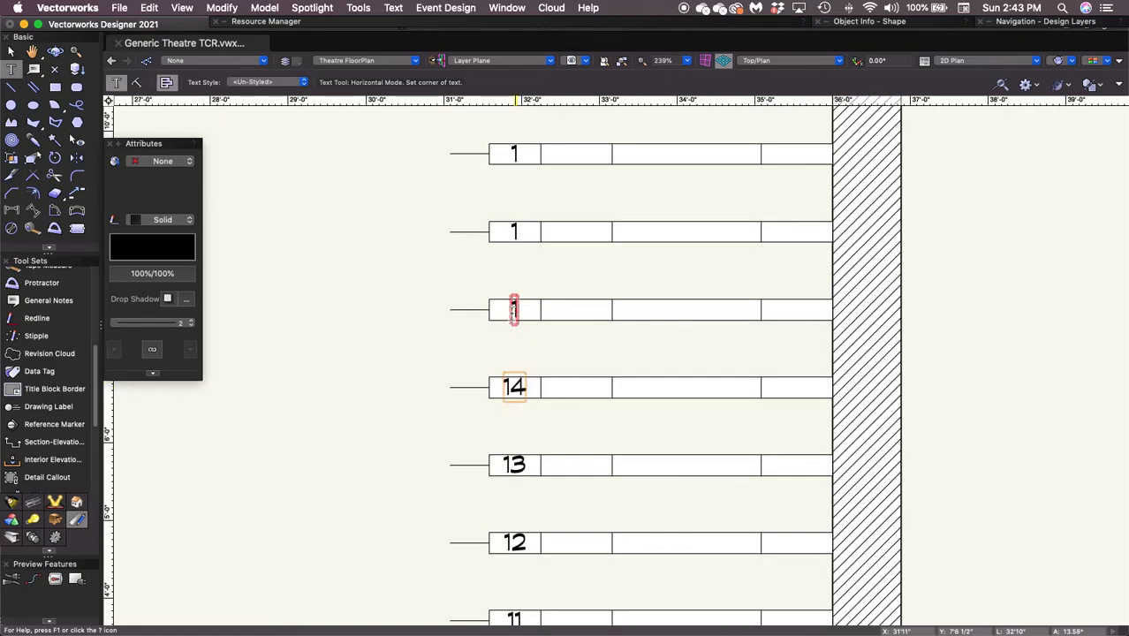
Step: Renumber the three rows above row 14 as 15, 16 and 17, and finish editing the text
{"action": "key", "text": "x"}
{"action": "left_click", "coordinate": [513, 309]}
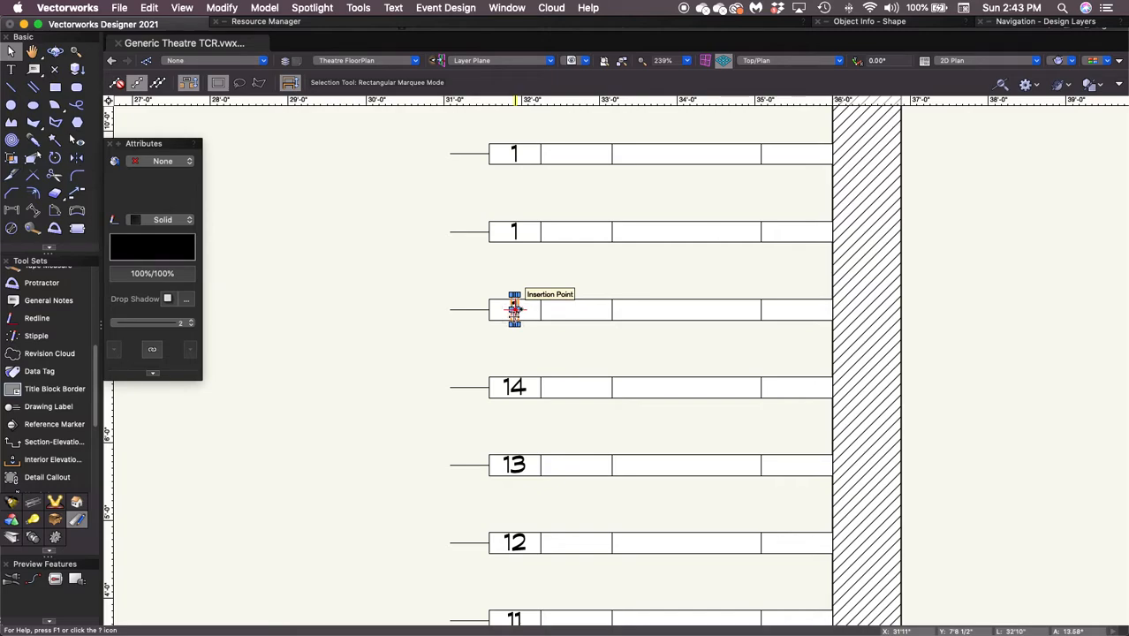
{"action": "double_click", "coordinate": [513, 309]}
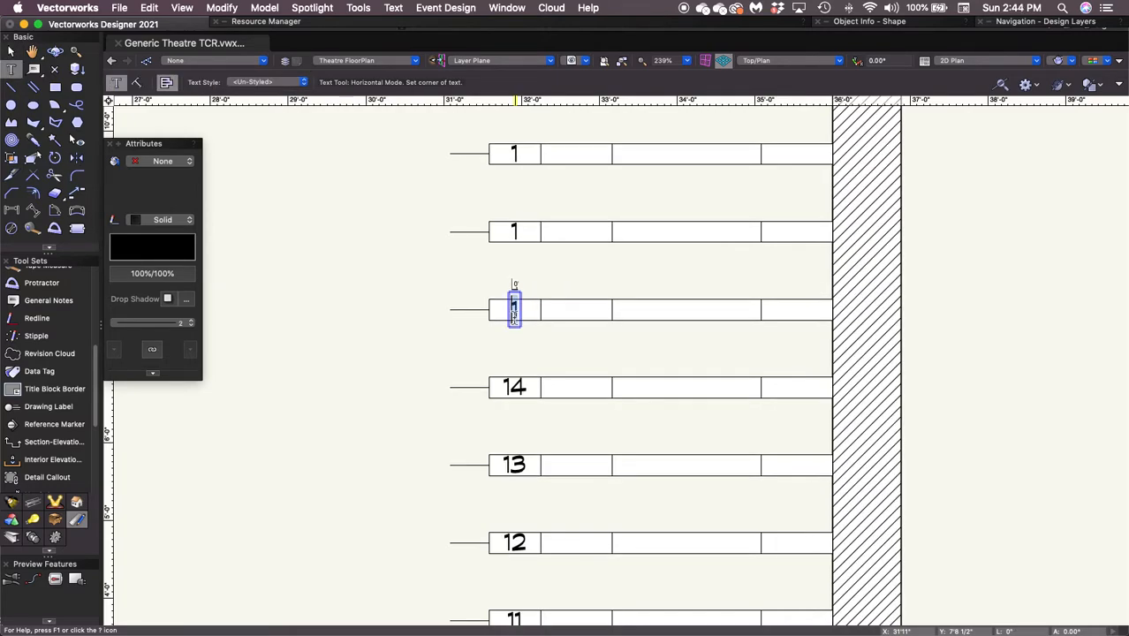
{"action": "type", "text": "5"}
{"action": "left_click", "coordinate": [514, 231]}
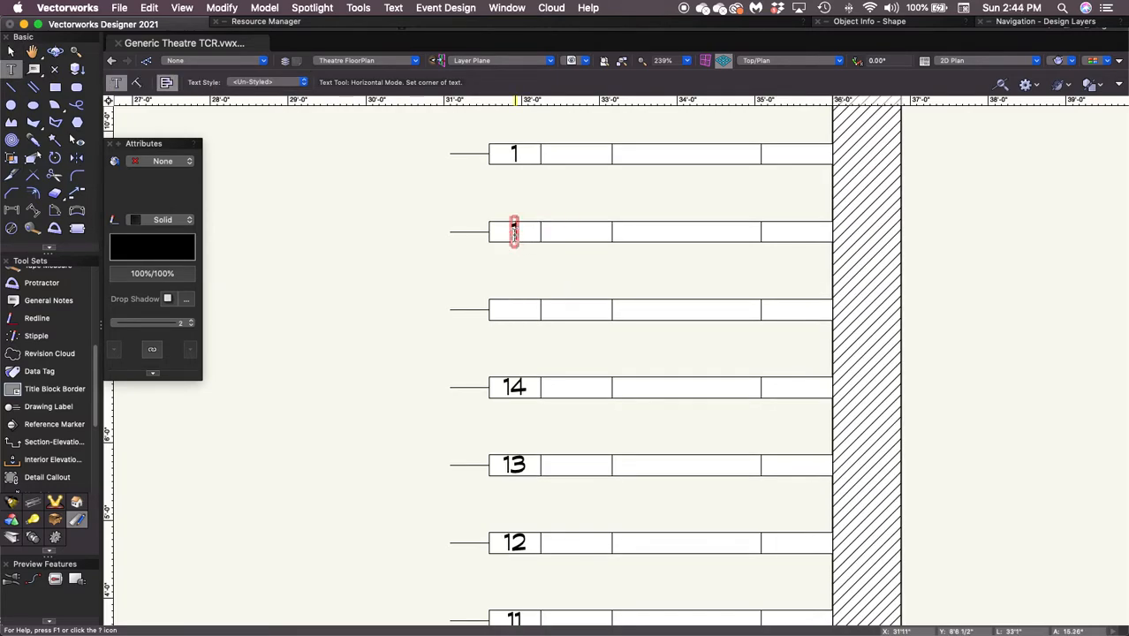
{"action": "type", "text": "6"}
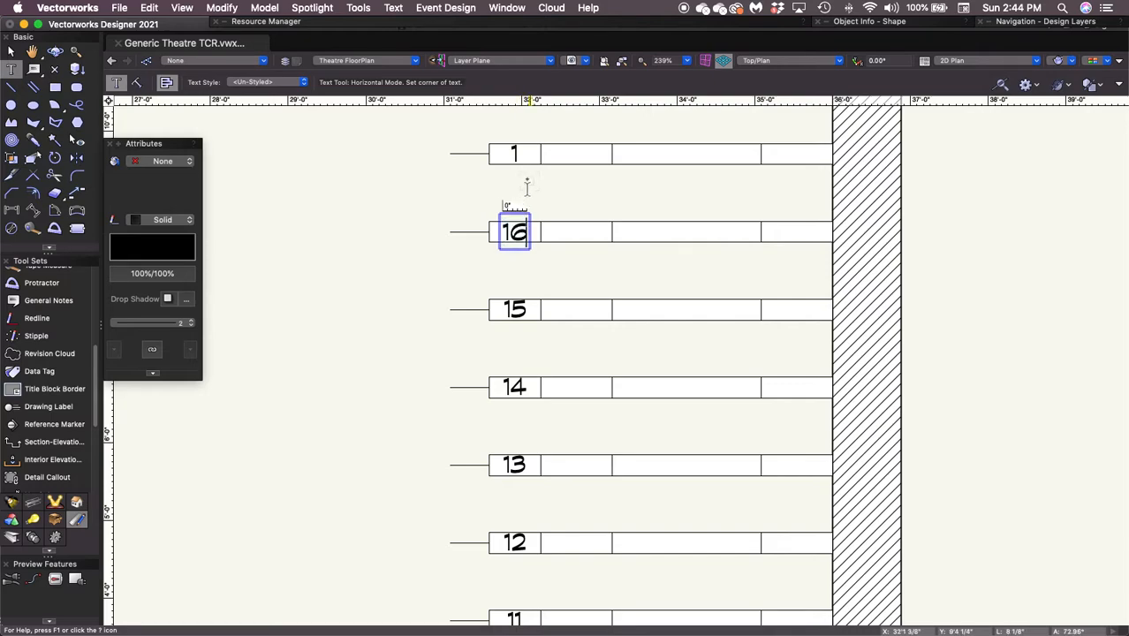
{"action": "left_click", "coordinate": [514, 152]}
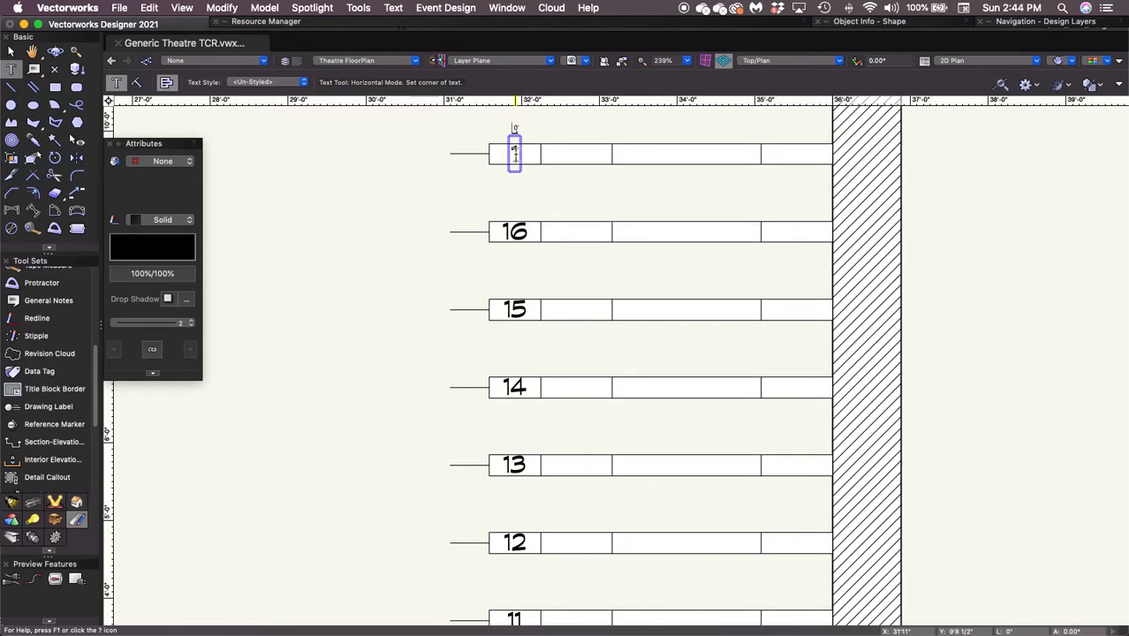
{"action": "type", "text": "7"}
{"action": "key", "text": "Escape"}
Step: Renumber the two rows above row 17 as 18 and 19
{"action": "middle_click_drag", "start_coordinate": [569, 262], "coordinate": [560, 610]}
{"action": "left_click", "coordinate": [503, 470]}
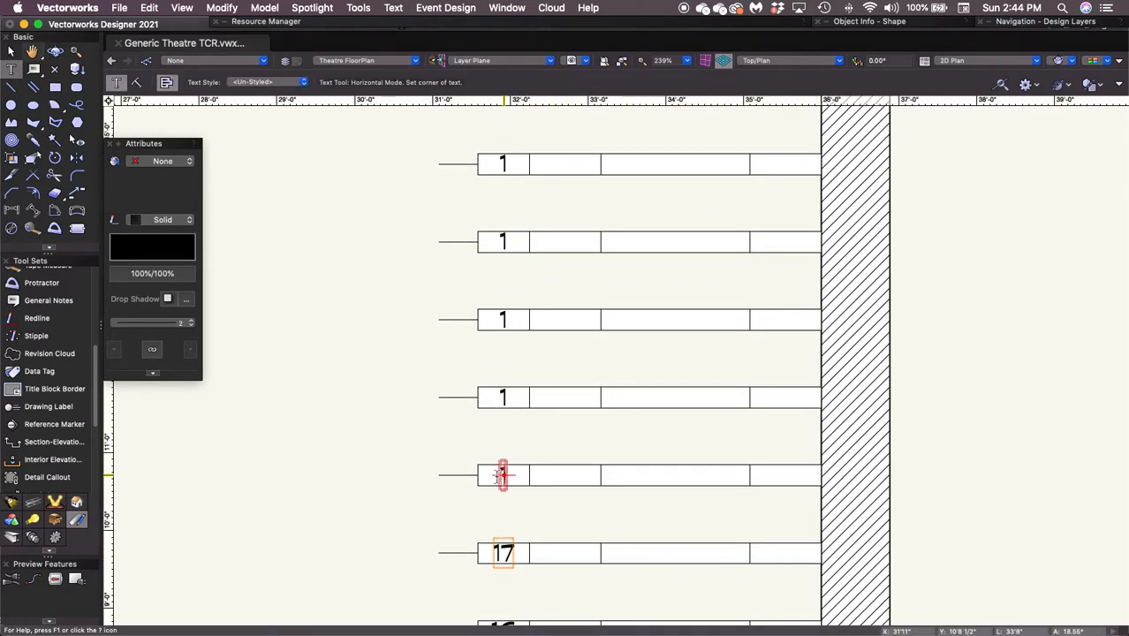
{"action": "left_click", "coordinate": [502, 471]}
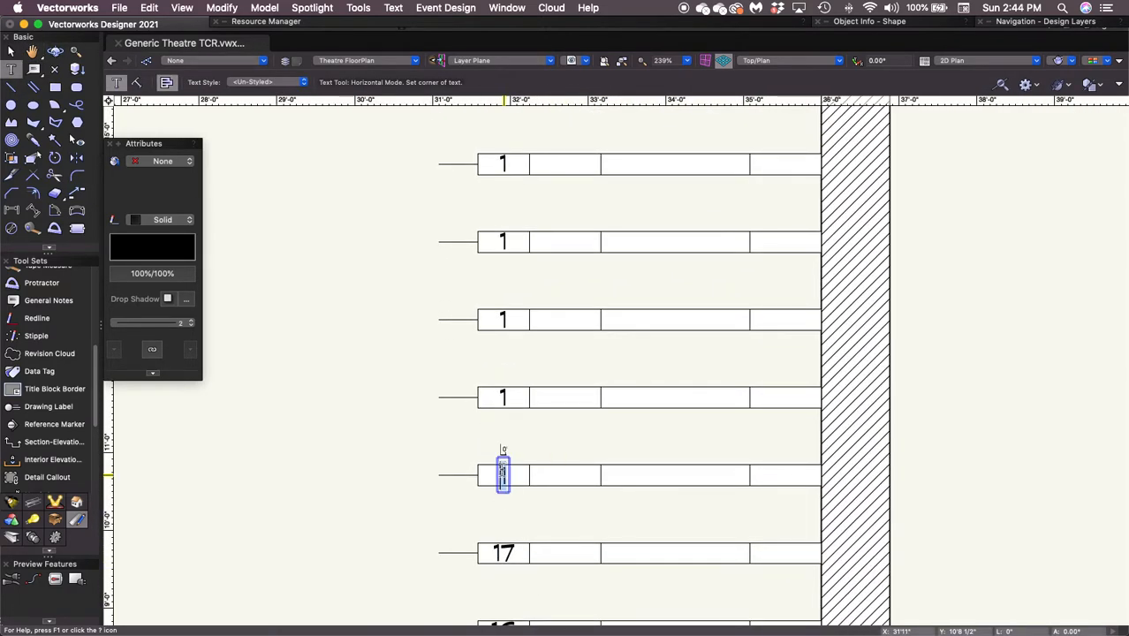
{"action": "type", "text": "8"}
{"action": "left_click", "coordinate": [502, 397]}
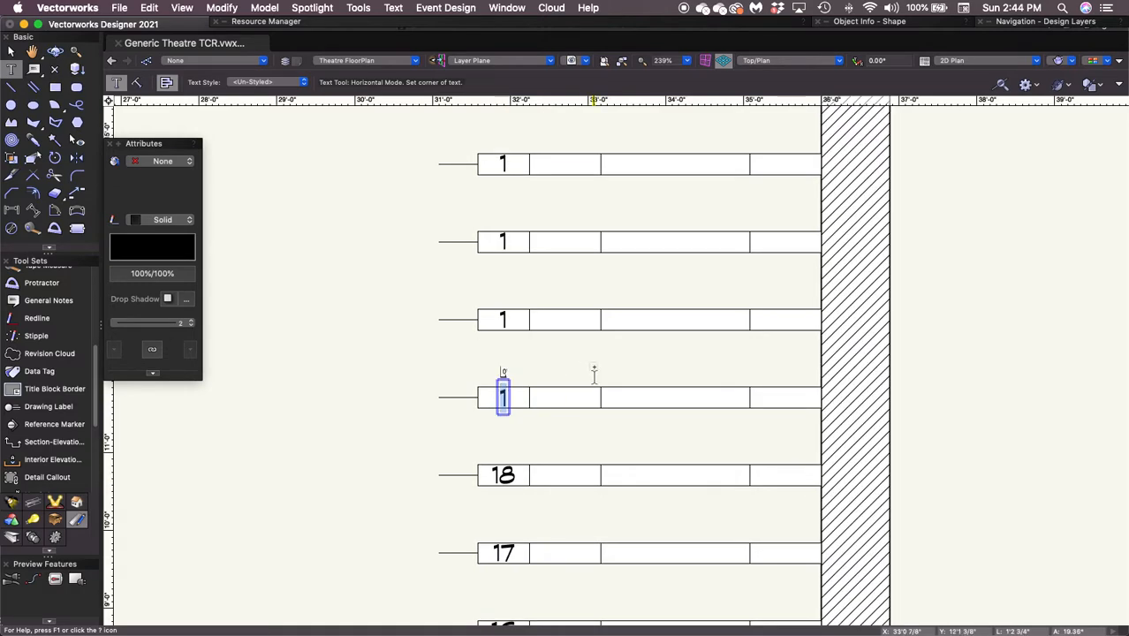
{"action": "type", "text": "9"}
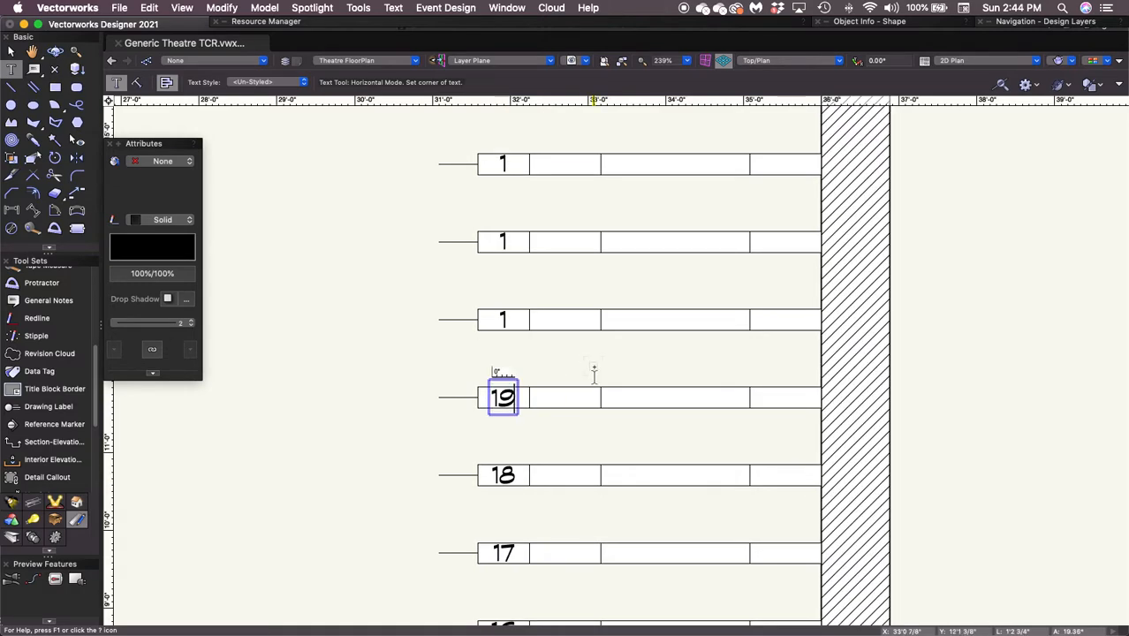
Step: Renumber the last three rows above row 19 as 20, 21 and 22, and finish editing the text
{"action": "left_click", "coordinate": [503, 319]}
{"action": "type", "text": "20"}
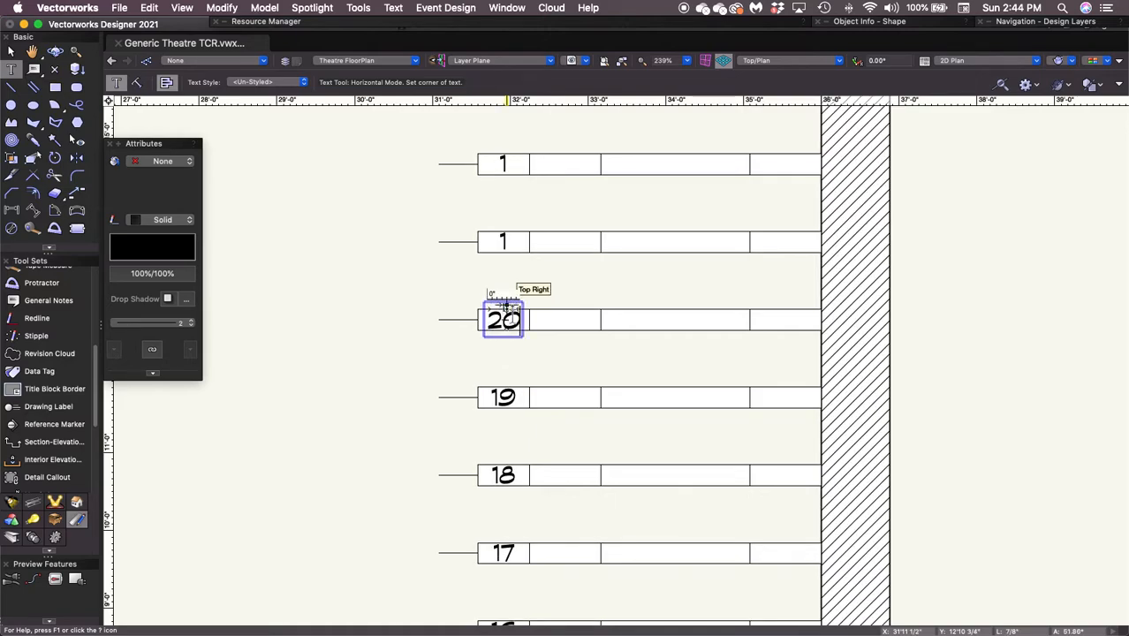
{"action": "left_click", "coordinate": [503, 241]}
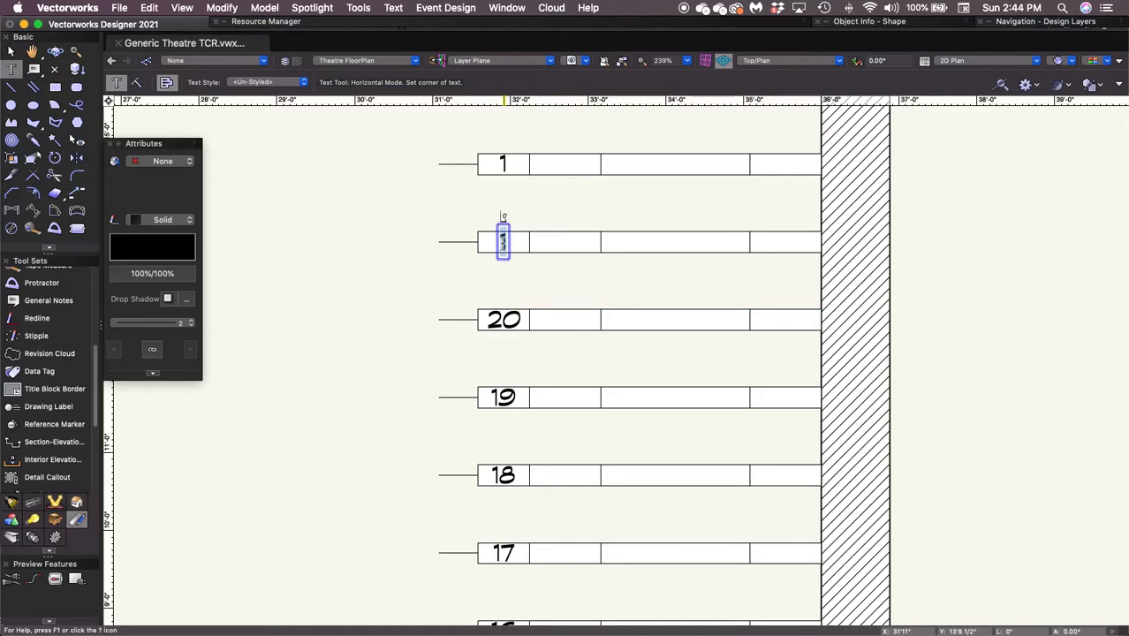
{"action": "type", "text": "21"}
{"action": "left_click", "coordinate": [502, 163]}
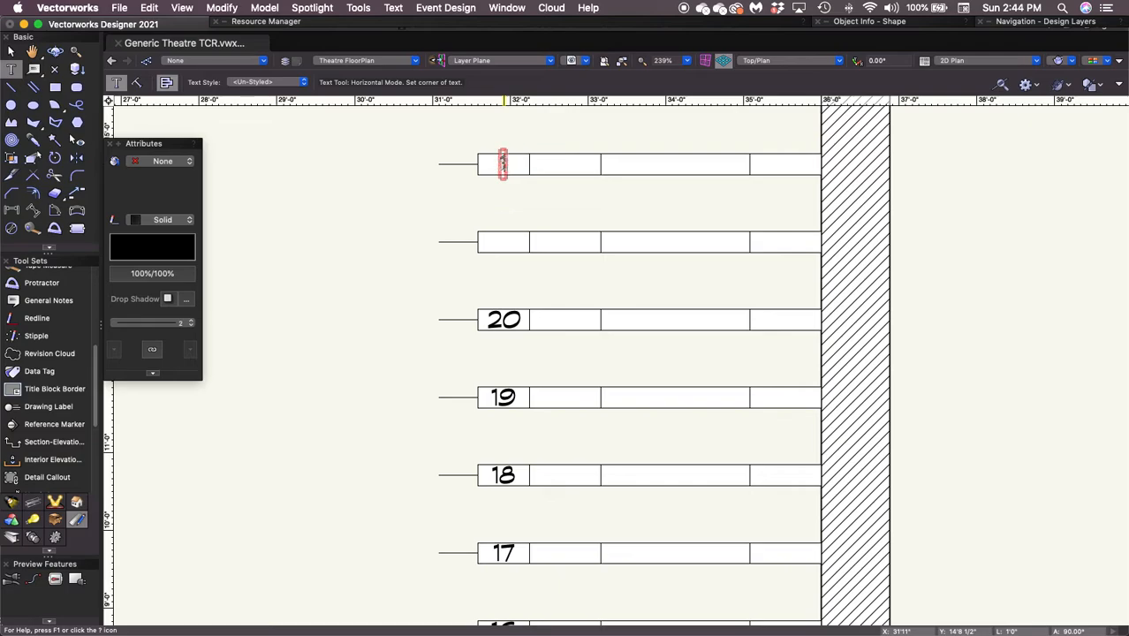
{"action": "type", "text": "22"}
{"action": "key", "text": "Escape"}
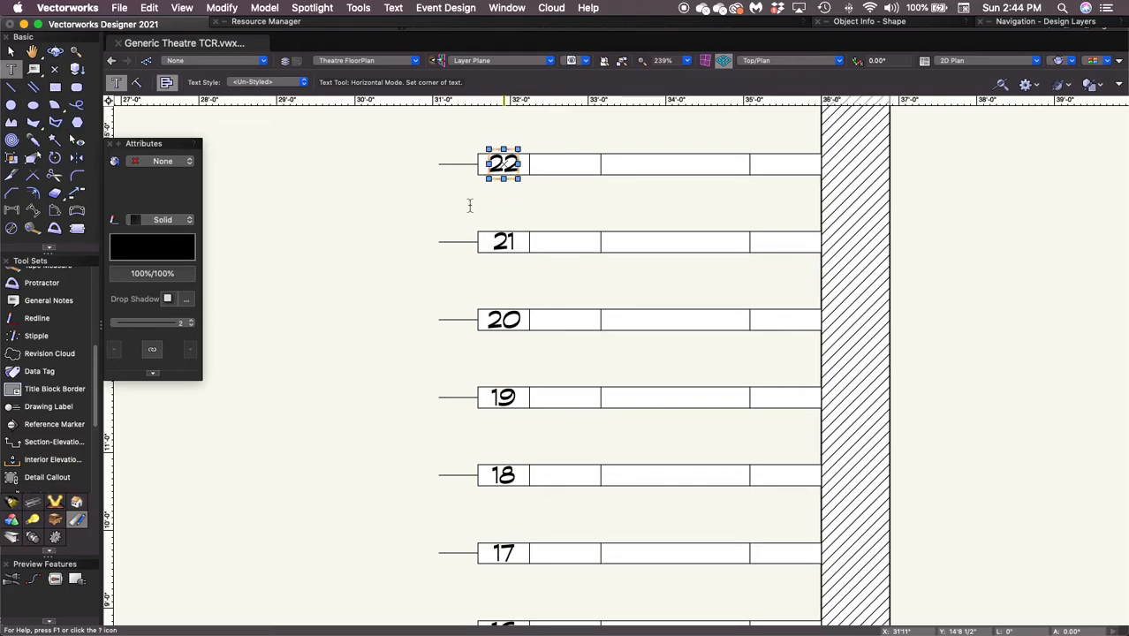
Step: Duplicate the FC label from the first cell of the FC row into the centre of the adjacent second cell
{"action": "key", "text": "x"}
{"action": "key", "text": "x"}
{"action": "scroll", "coordinate": [350, 309], "scroll_direction": "down", "scroll_amount": 4}
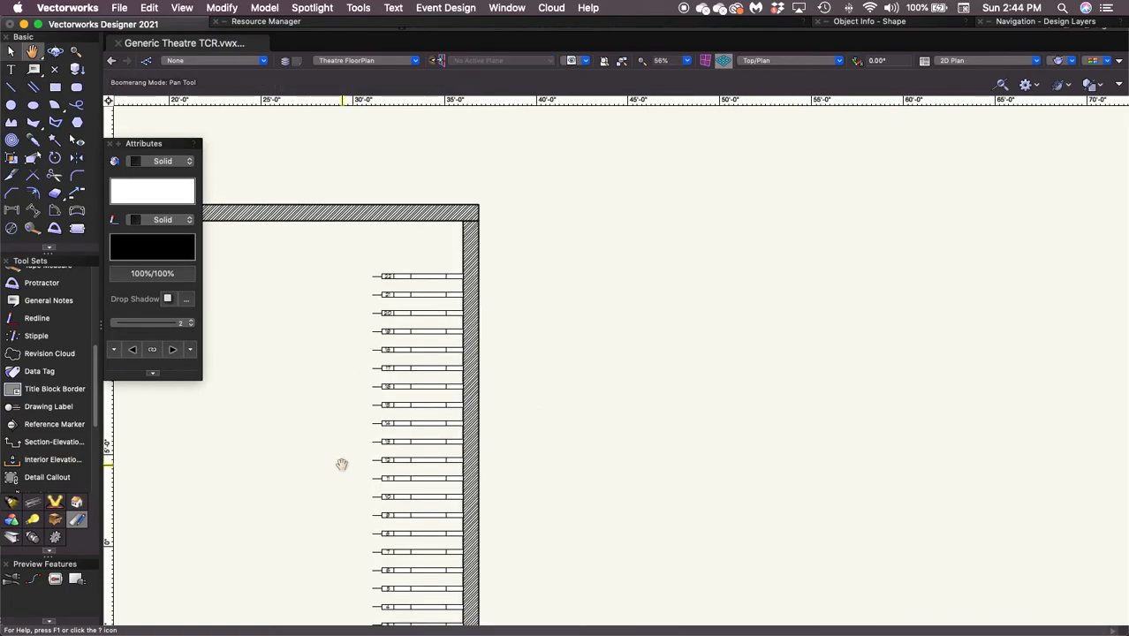
{"action": "middle_click_drag", "start_coordinate": [340, 464], "coordinate": [410, 262]}
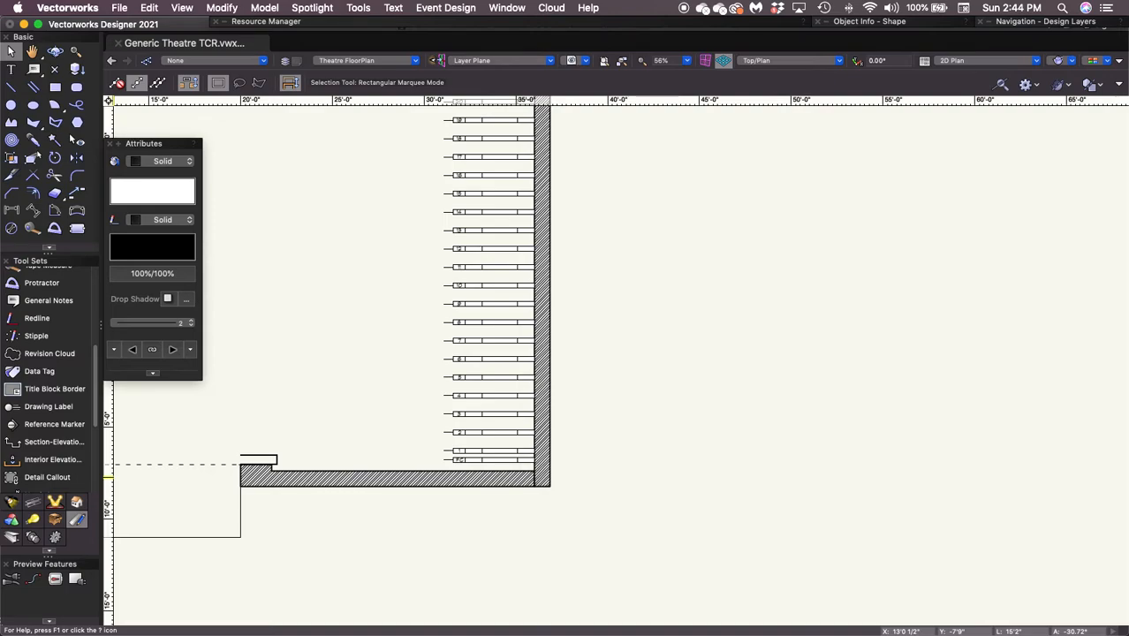
{"action": "scroll", "coordinate": [478, 514], "scroll_direction": "up", "scroll_amount": 3}
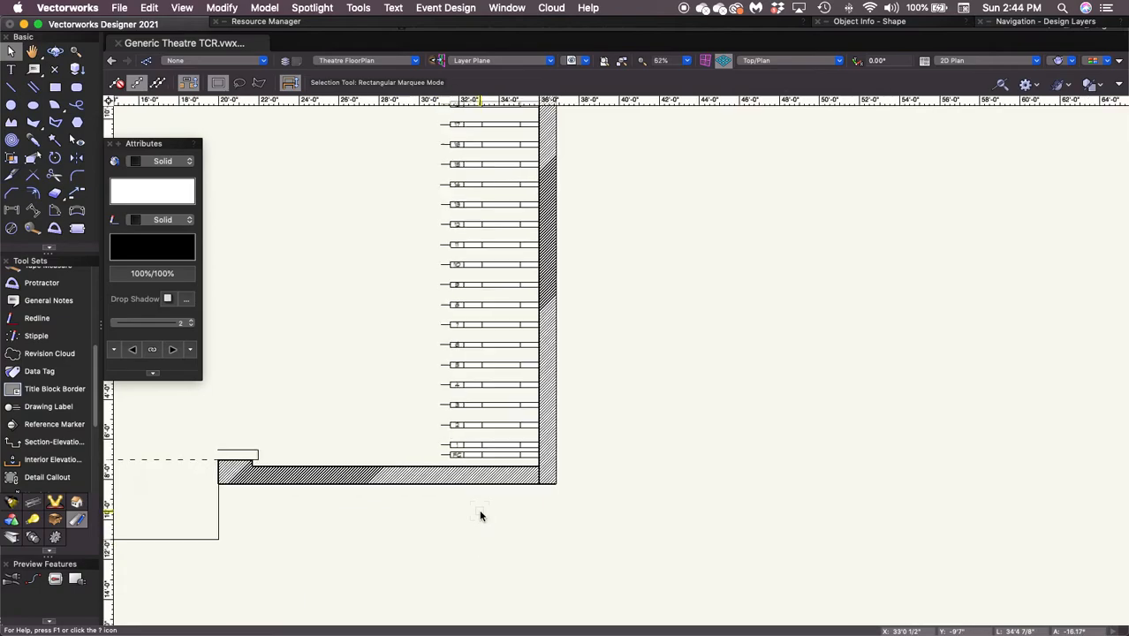
{"action": "scroll", "coordinate": [469, 517], "scroll_direction": "up", "scroll_amount": 4}
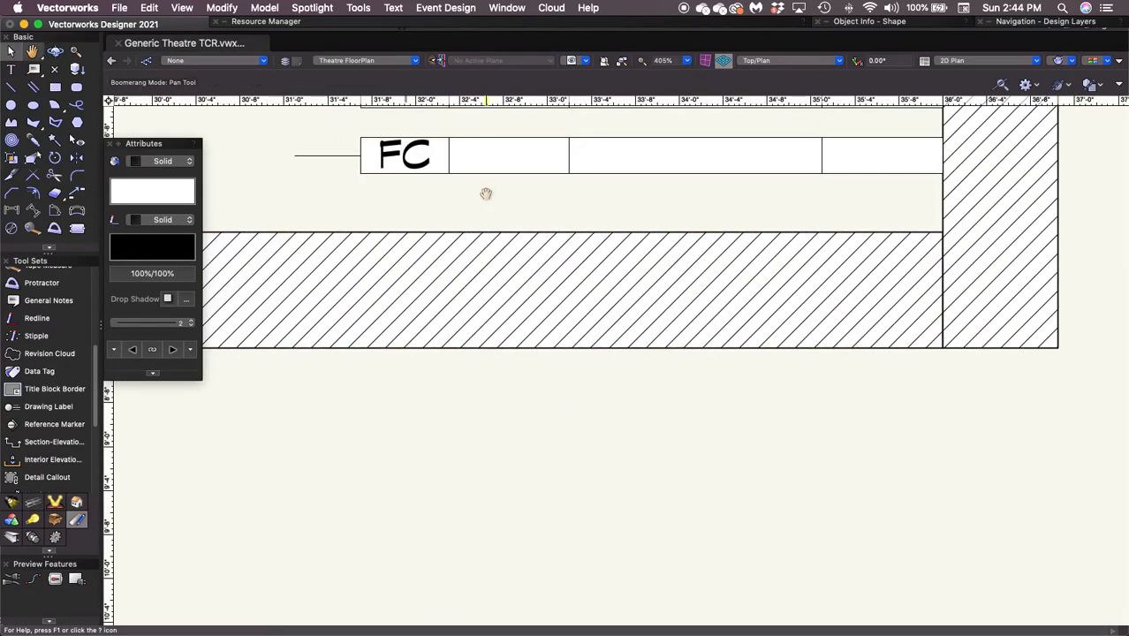
{"action": "middle_click_drag", "start_coordinate": [486, 191], "coordinate": [521, 372]}
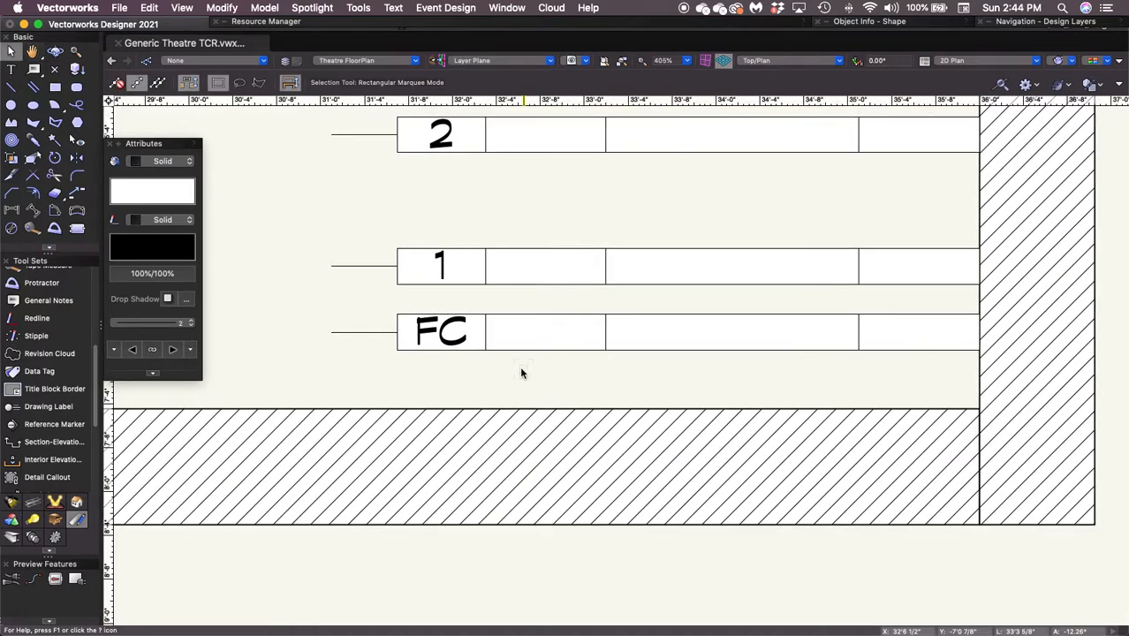
{"action": "left_click", "coordinate": [440, 329]}
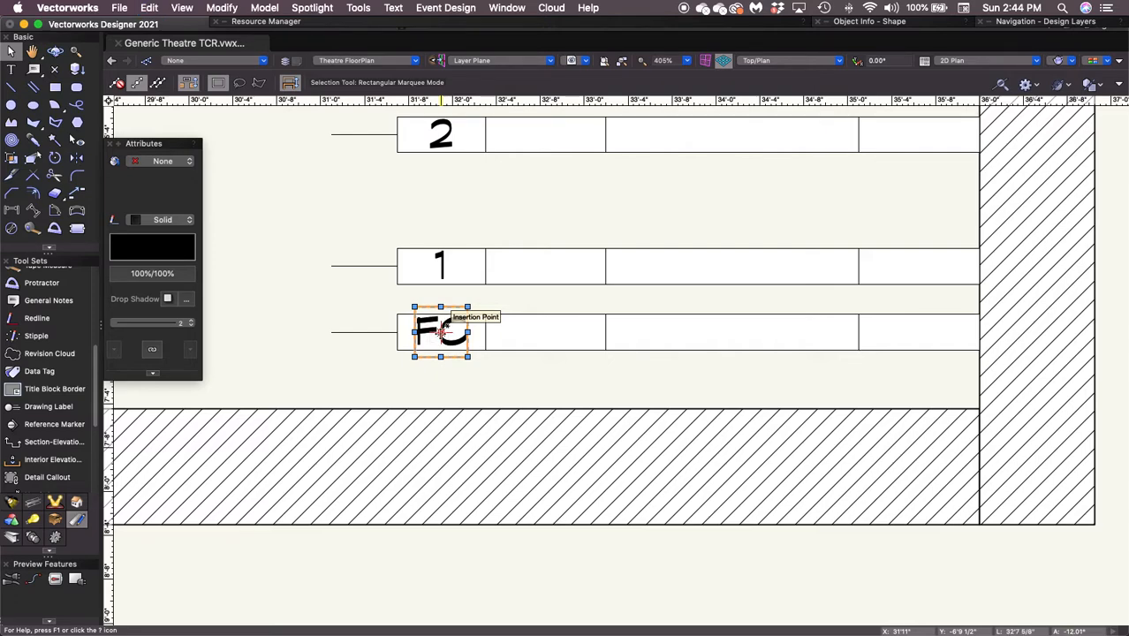
{"action": "left_click_drag", "start_coordinate": [442, 332], "coordinate": [545, 332]}
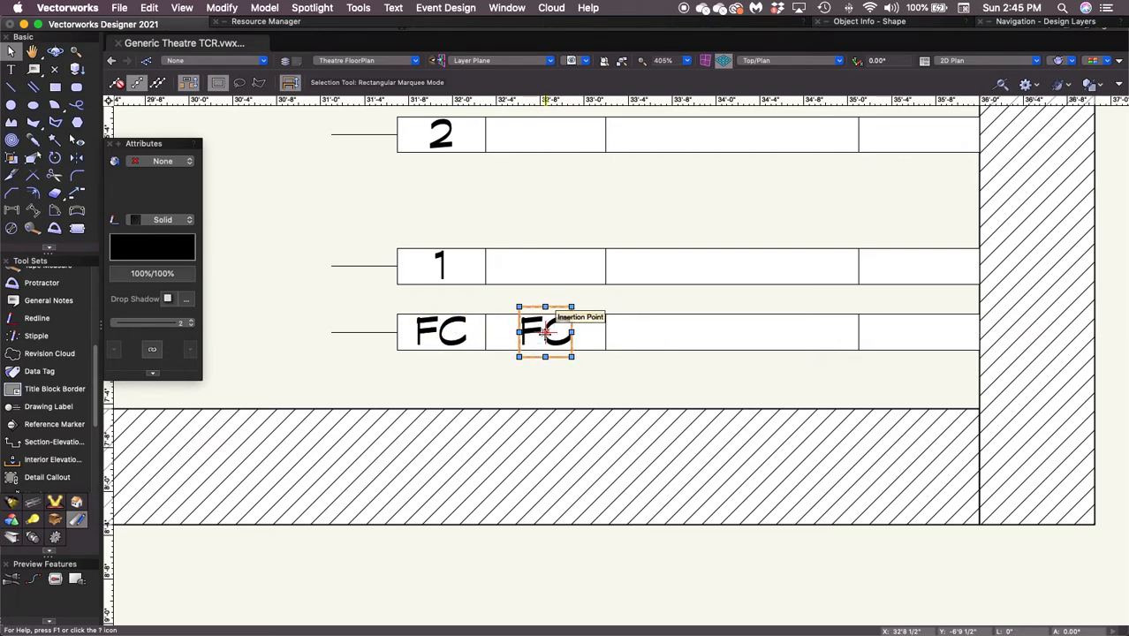
Step: Change the copied label in the FC row's second cell to DIST. and finish editing the text
{"action": "double_click", "coordinate": [545, 333]}
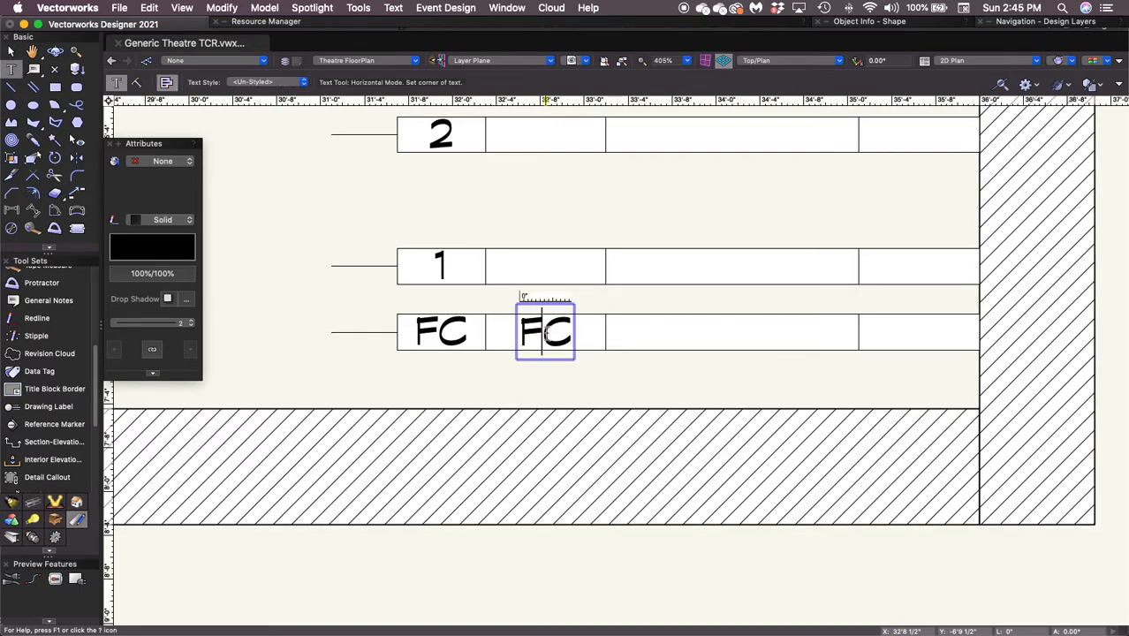
{"action": "double_click", "coordinate": [545, 332]}
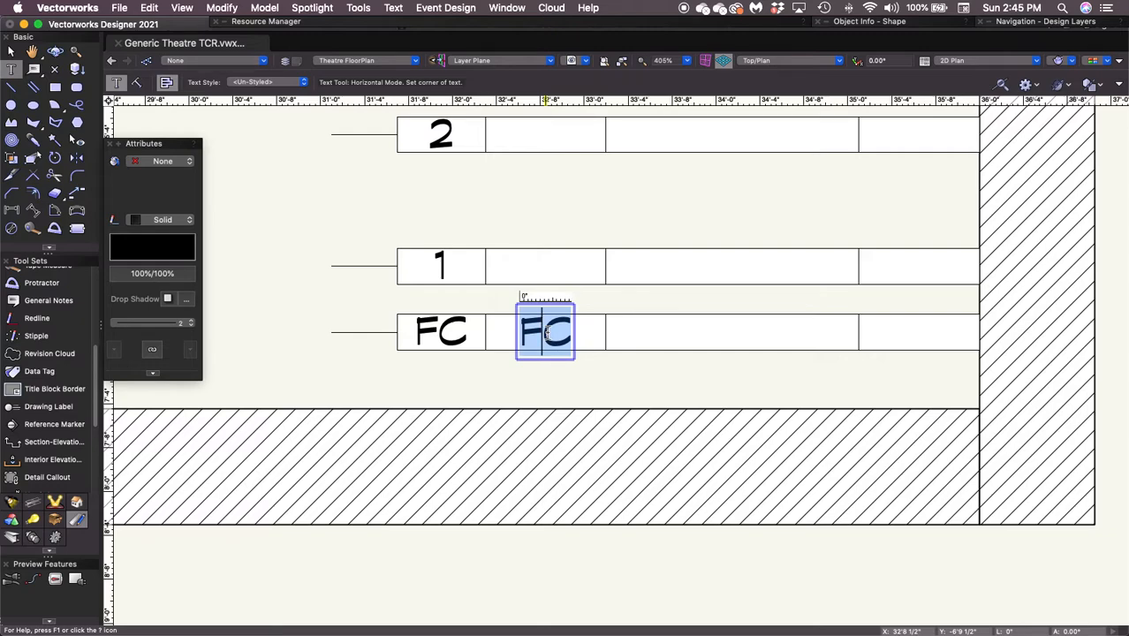
{"action": "type", "text": "dist"}
{"action": "key", "text": "BackSpace"}
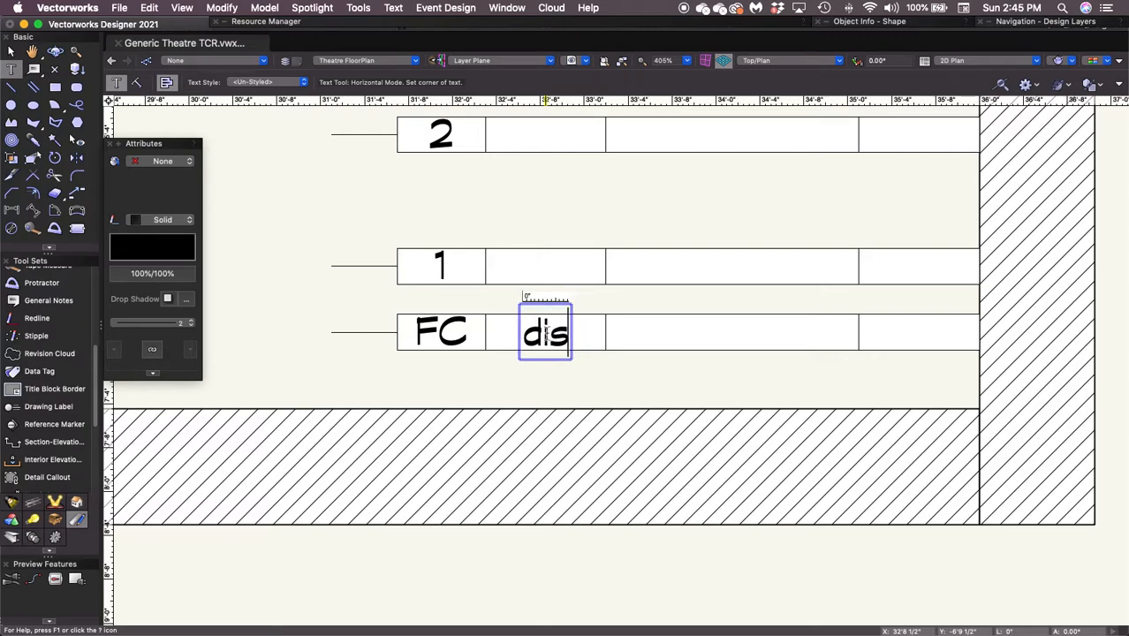
{"action": "key", "text": "BackSpace"}
{"action": "key", "text": "BackSpace"}
{"action": "key", "text": "BackSpace"}
{"action": "type", "text": "D"}
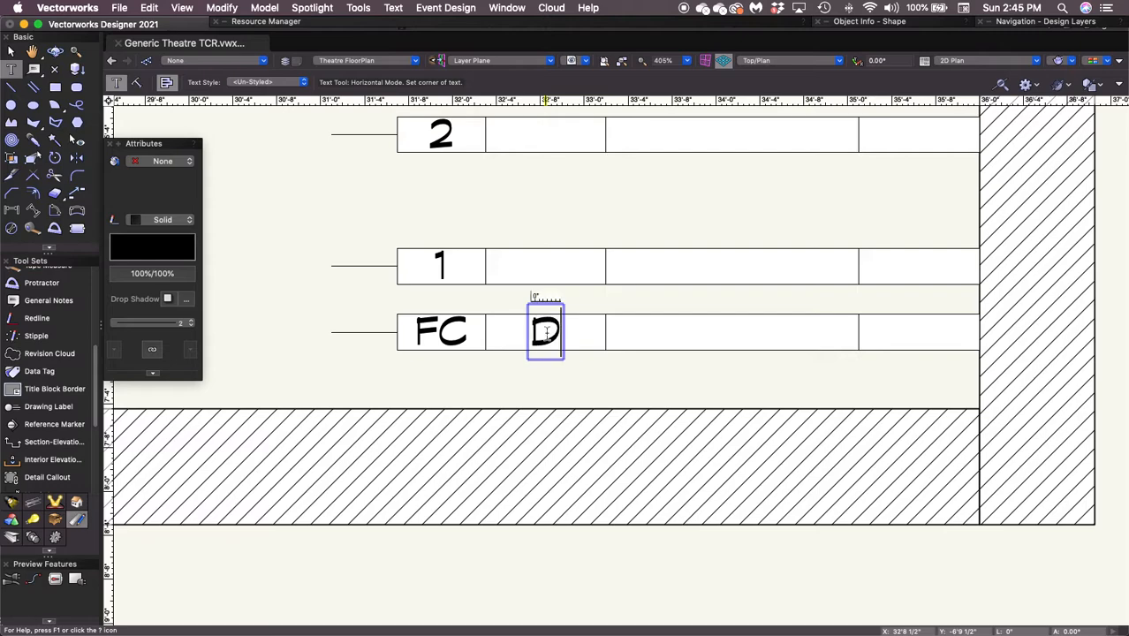
{"action": "type", "text": "IST."}
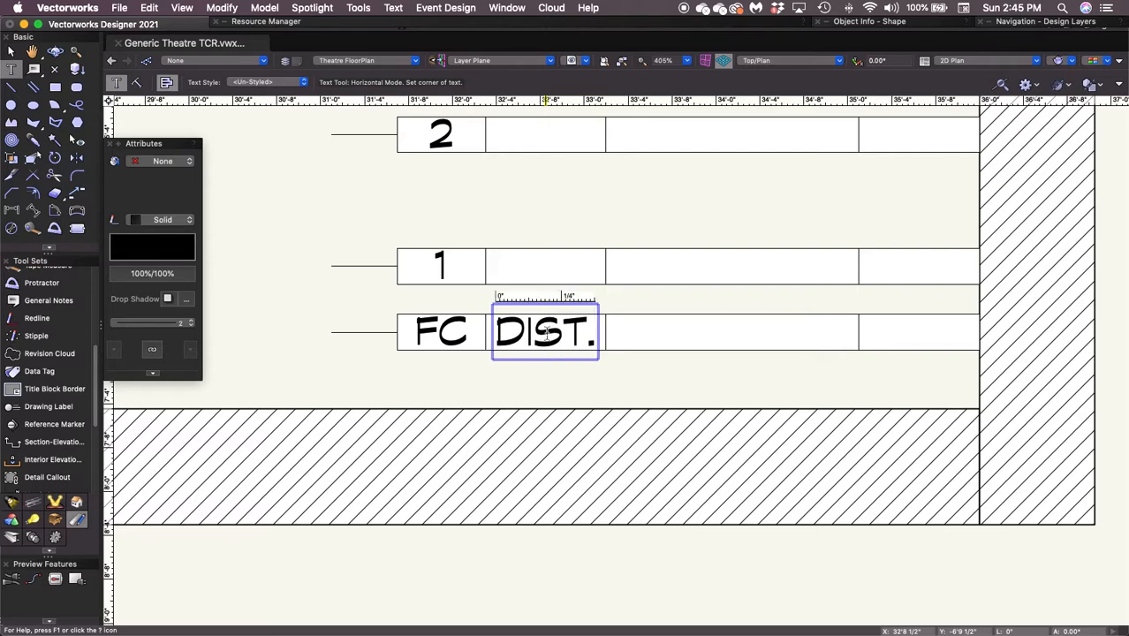
{"action": "key", "text": "Escape"}
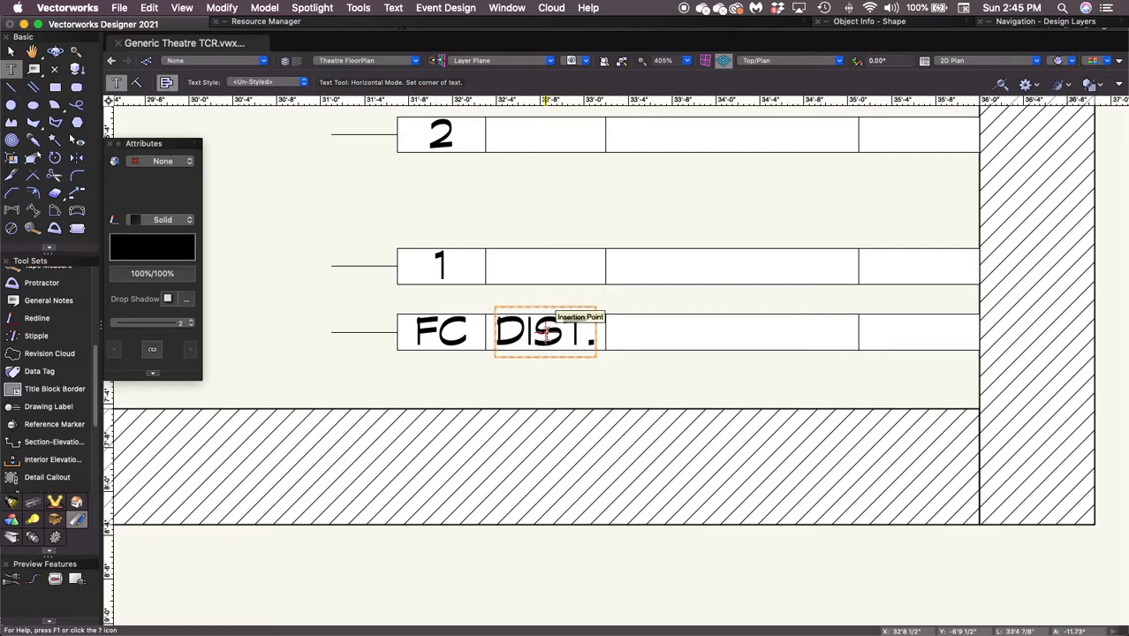
{"action": "key", "text": "x"}
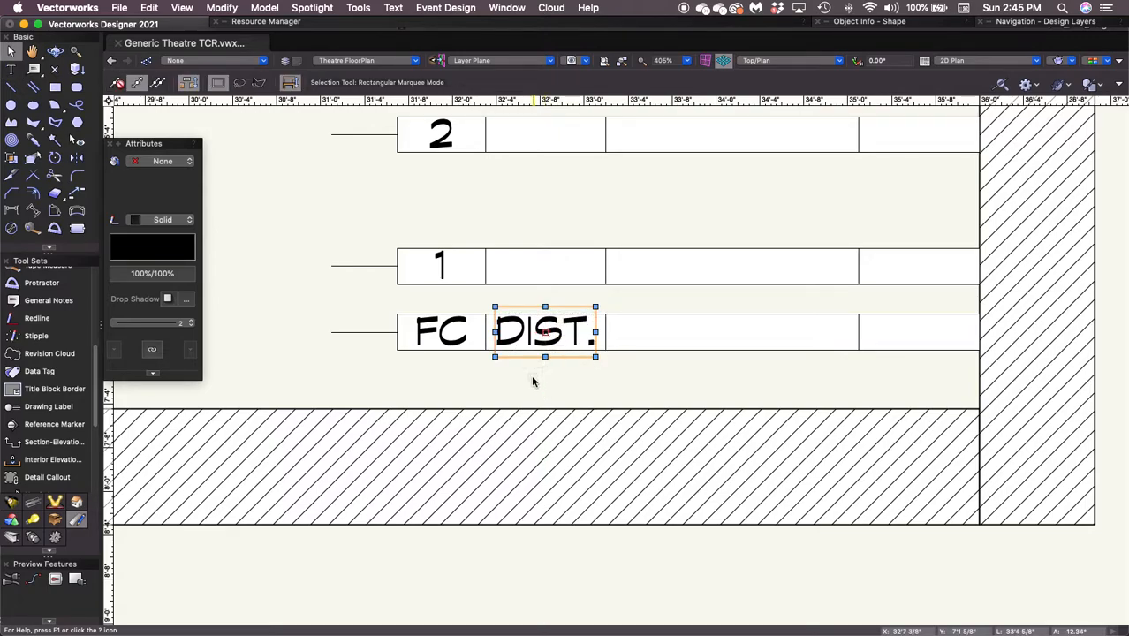
{"action": "left_click", "coordinate": [647, 394]}
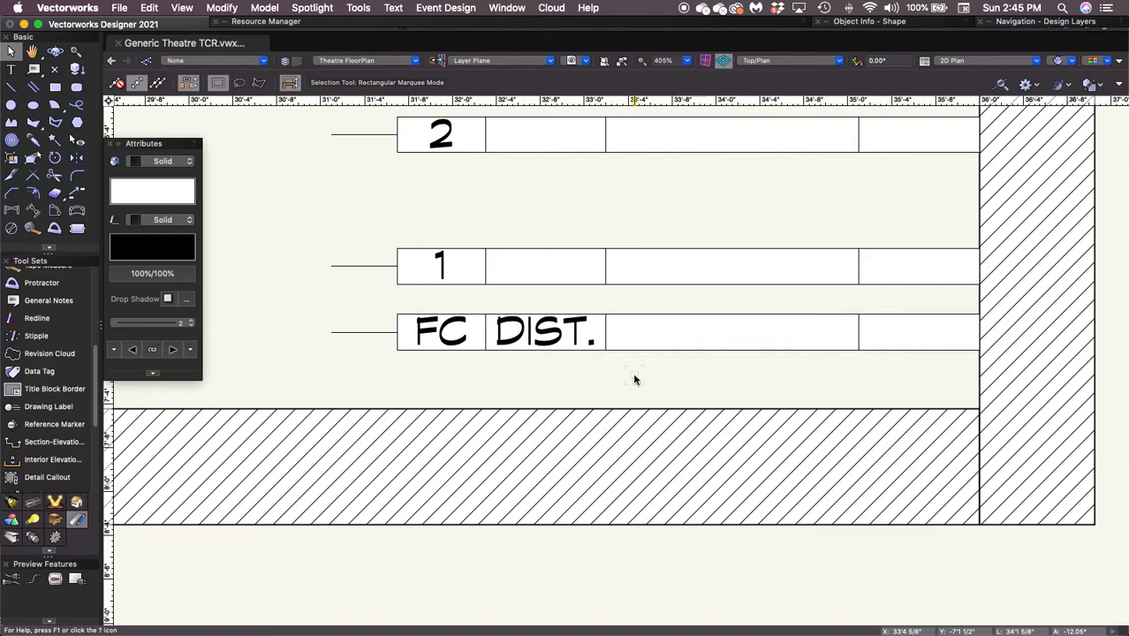
Step: Duplicate the DIST. label into the centre of the FC row's third cell and change the copy to GOODS
{"action": "left_click", "coordinate": [579, 333]}
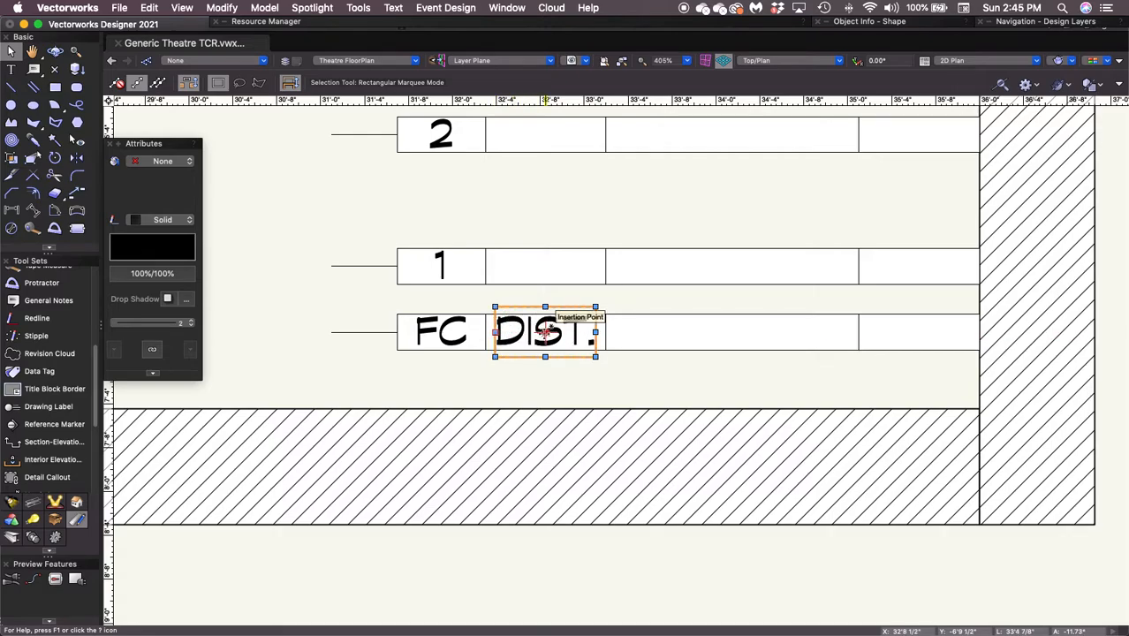
{"action": "left_click_drag", "start_coordinate": [546, 332], "coordinate": [731, 331]}
{"action": "double_click", "coordinate": [731, 331]}
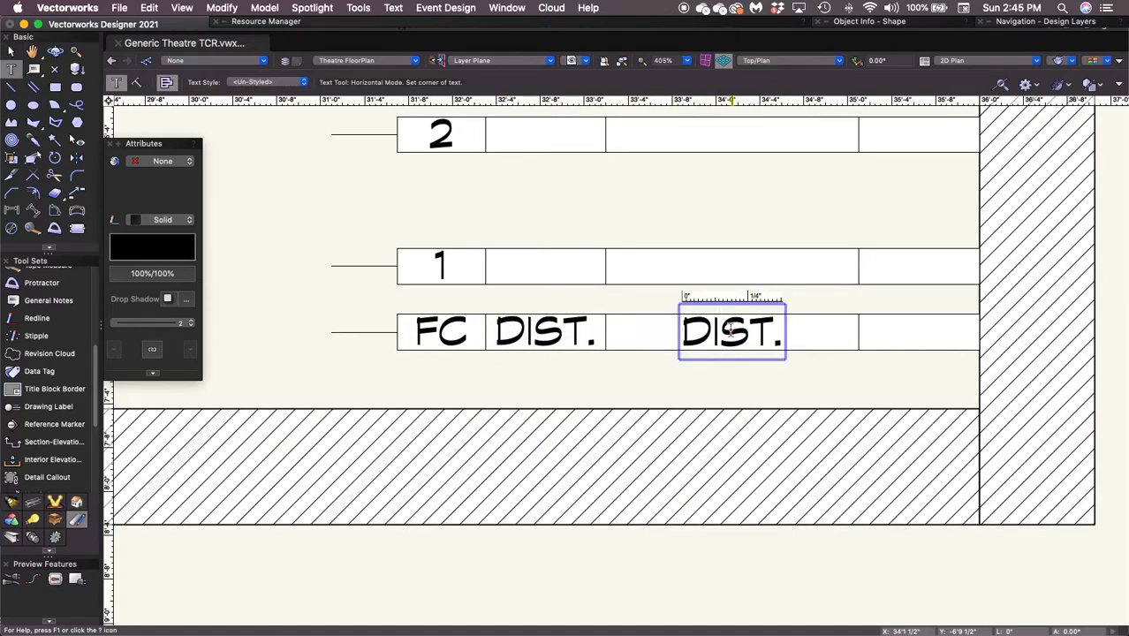
{"action": "key", "text": "super+a"}
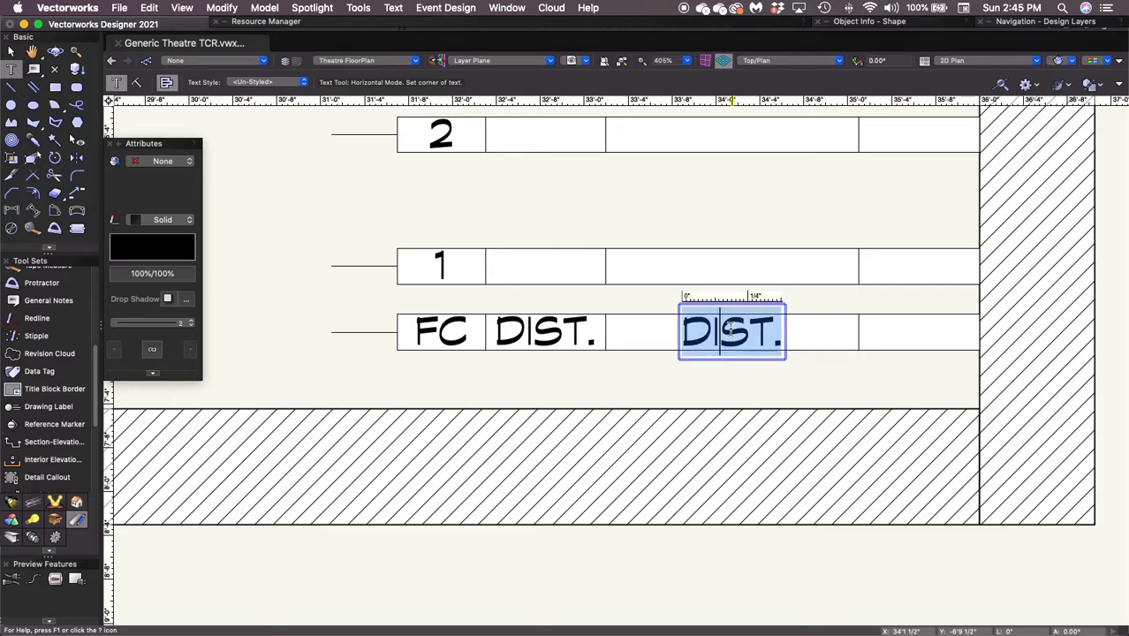
{"action": "type", "text": "GOODS"}
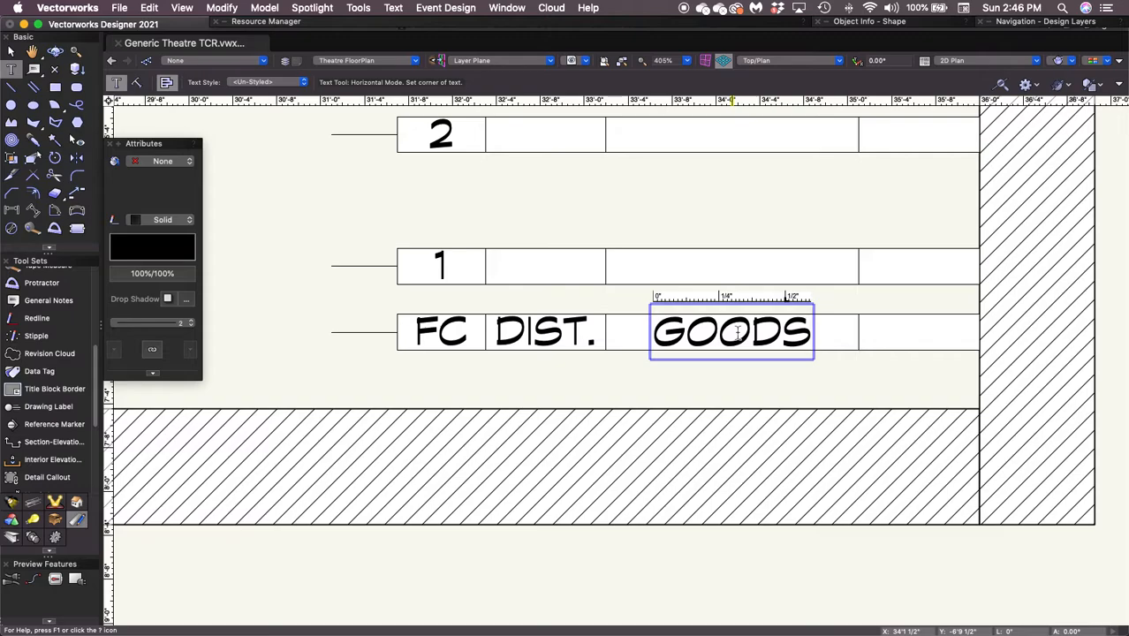
{"action": "key", "text": "Escape"}
{"action": "key", "text": "x"}
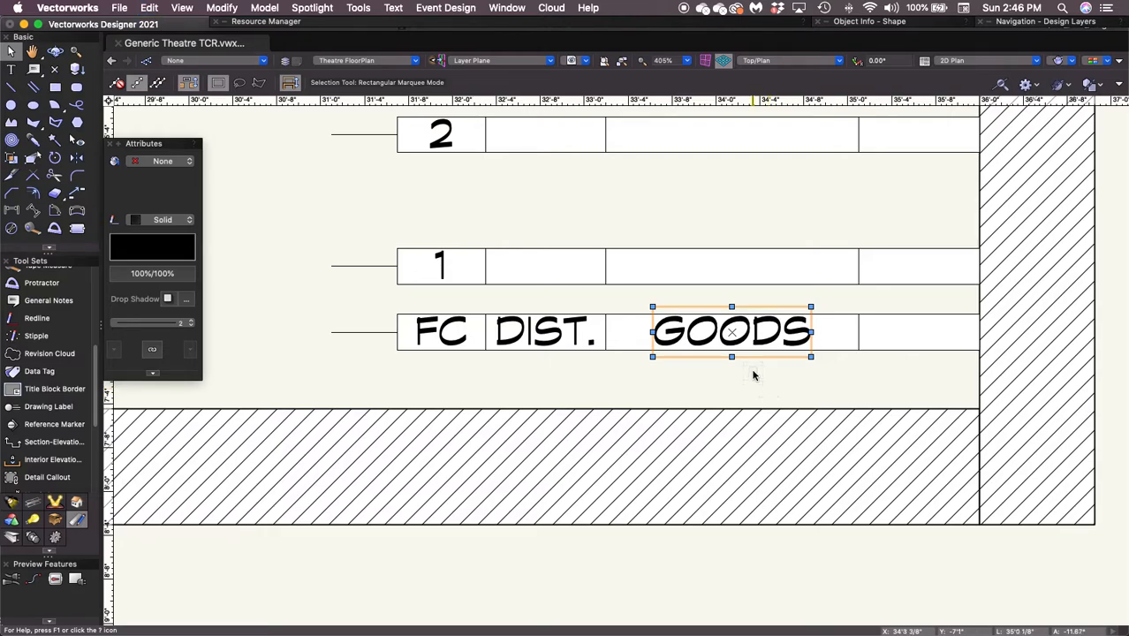
Step: Duplicate the GOODS label into the centre of the FC row's last cell and change the copy to TRIM
{"action": "left_click_drag", "start_coordinate": [731, 332], "coordinate": [918, 332]}
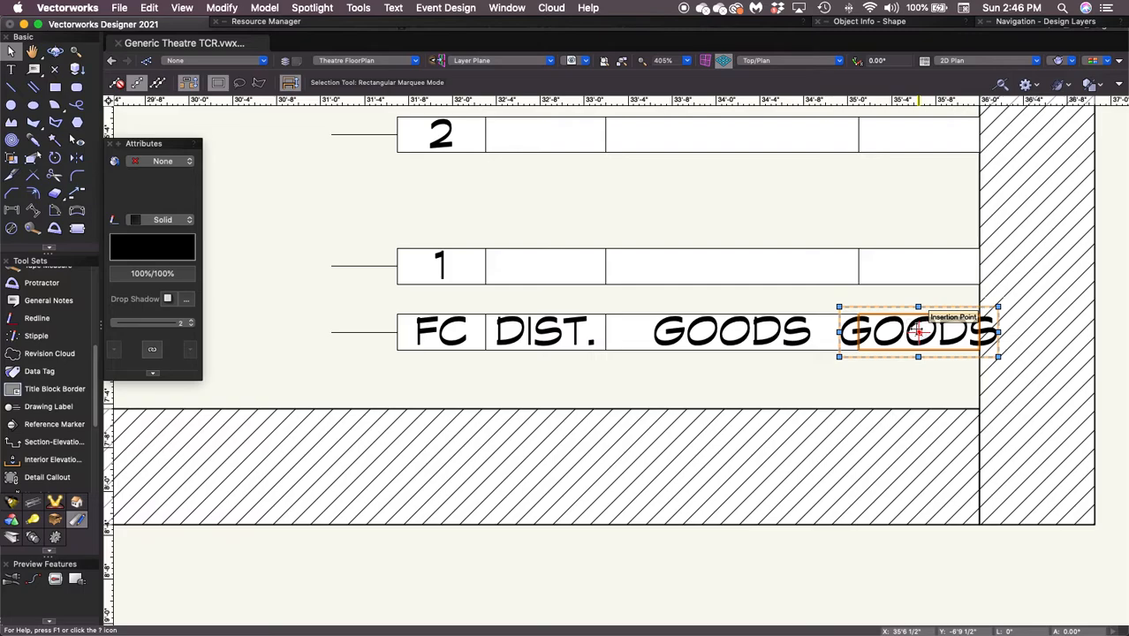
{"action": "double_click", "coordinate": [918, 332]}
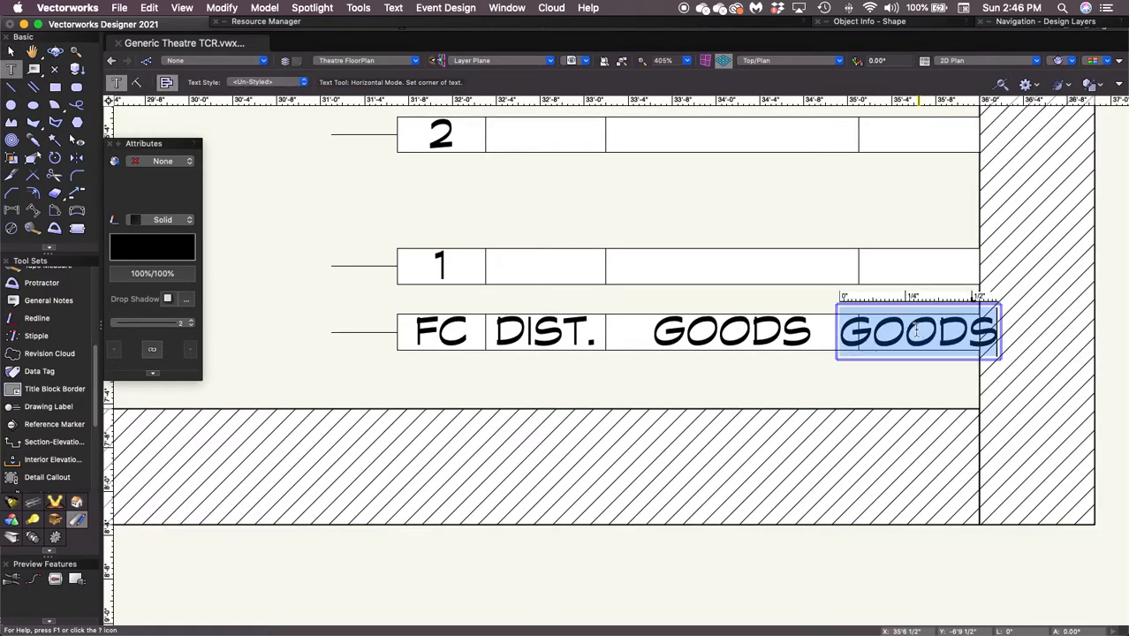
{"action": "type", "text": "TRIM"}
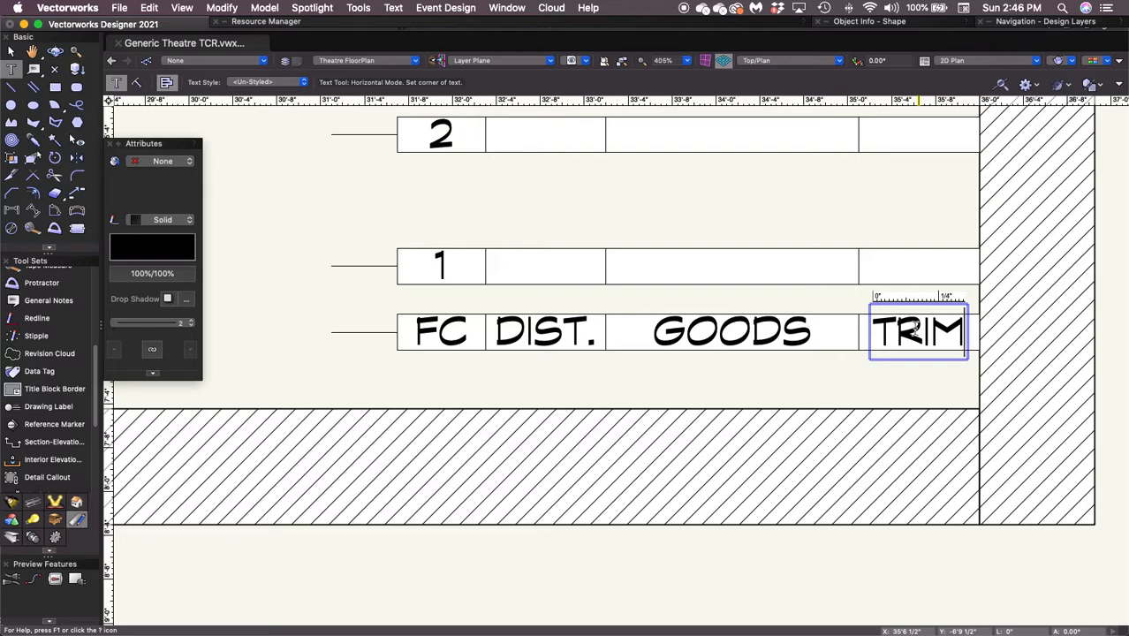
{"action": "key", "text": "Escape"}
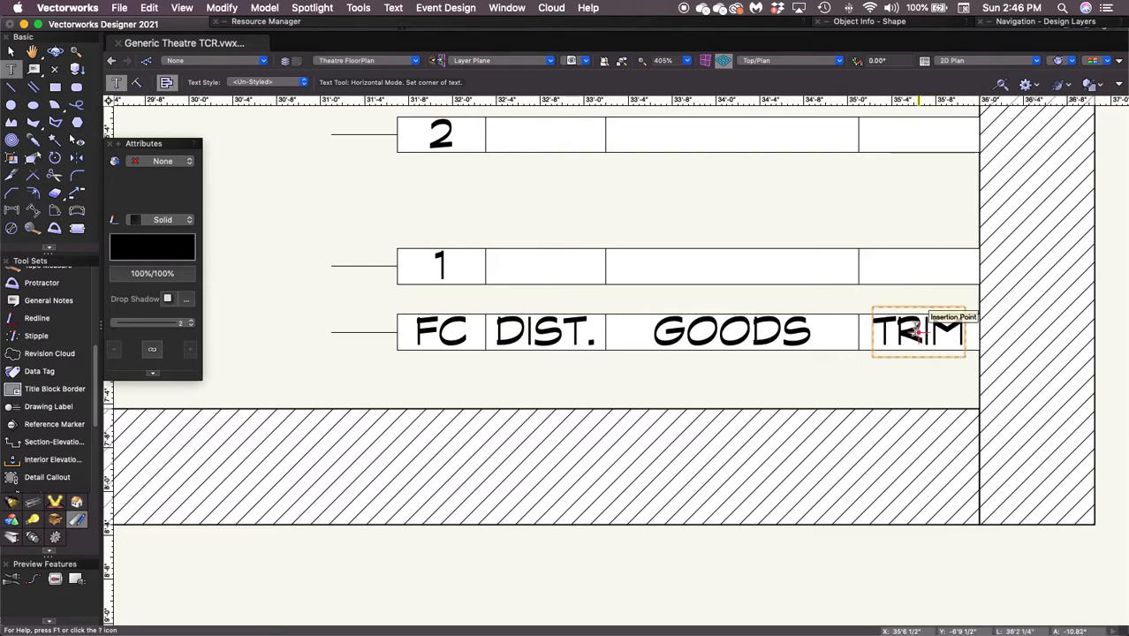
{"action": "key", "text": "x"}
{"action": "left_click", "coordinate": [845, 386]}
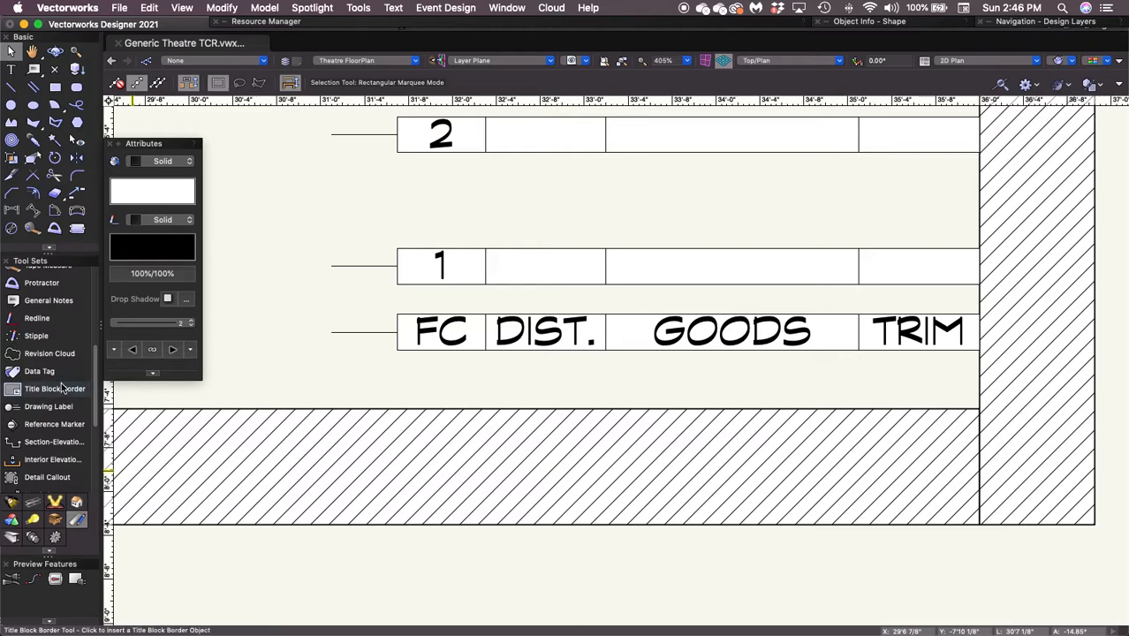
Step: Duplicate the FC row's DIST., GOODS and TRIM labels into row 1 with an X offset of 0" and a Y offset of 6"
{"action": "left_click", "coordinate": [541, 331]}
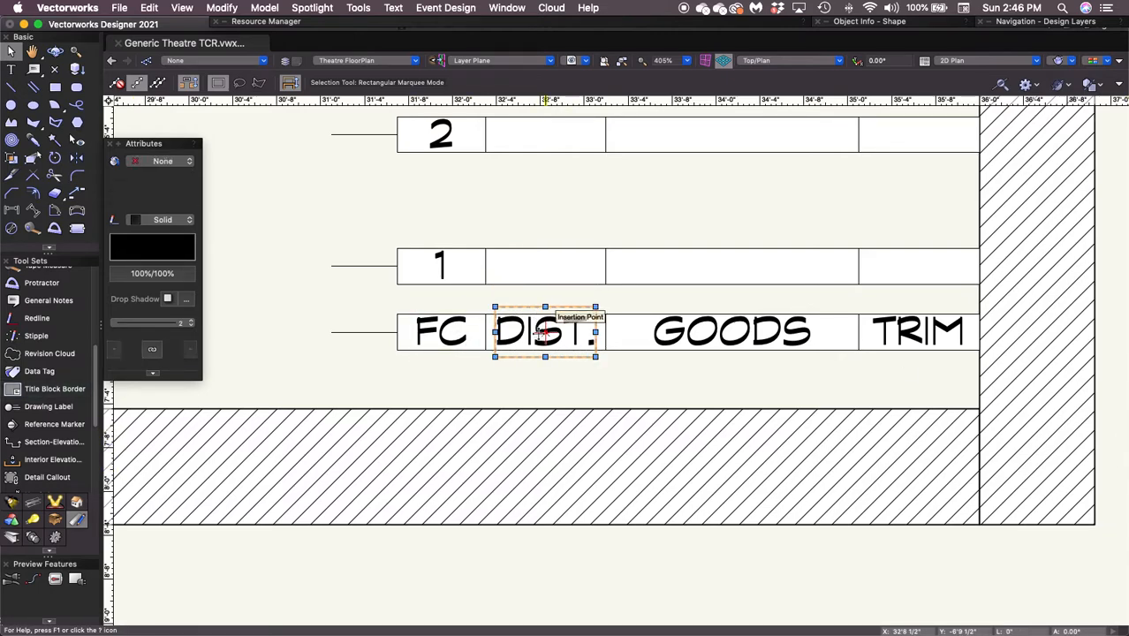
{"action": "left_click", "coordinate": [732, 332], "text": "shift"}
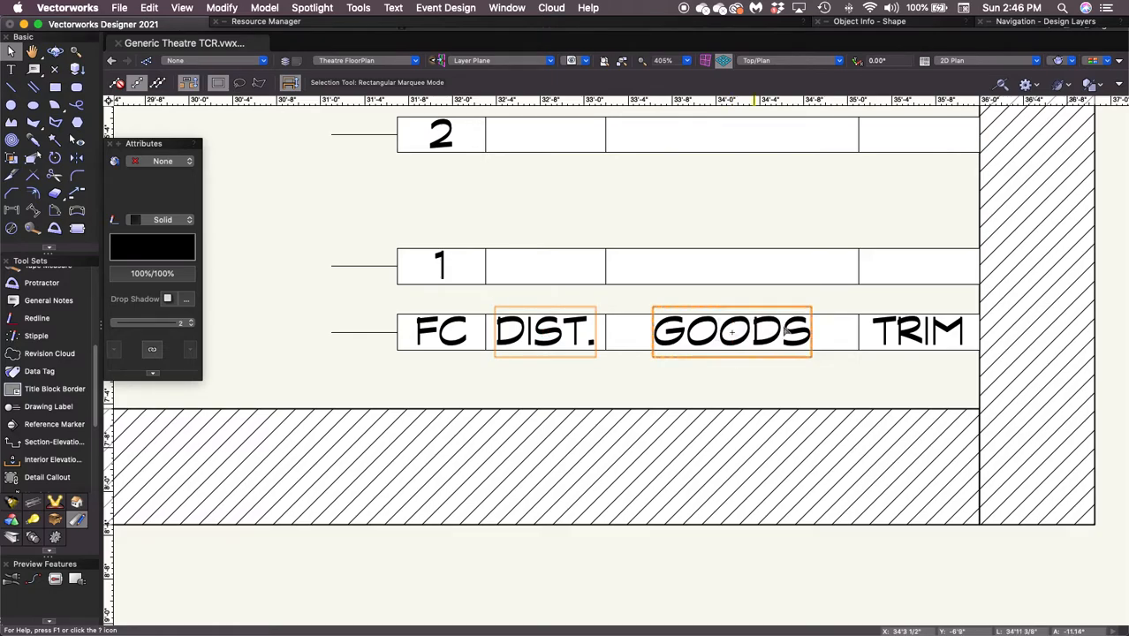
{"action": "left_click", "coordinate": [921, 335], "text": "shift"}
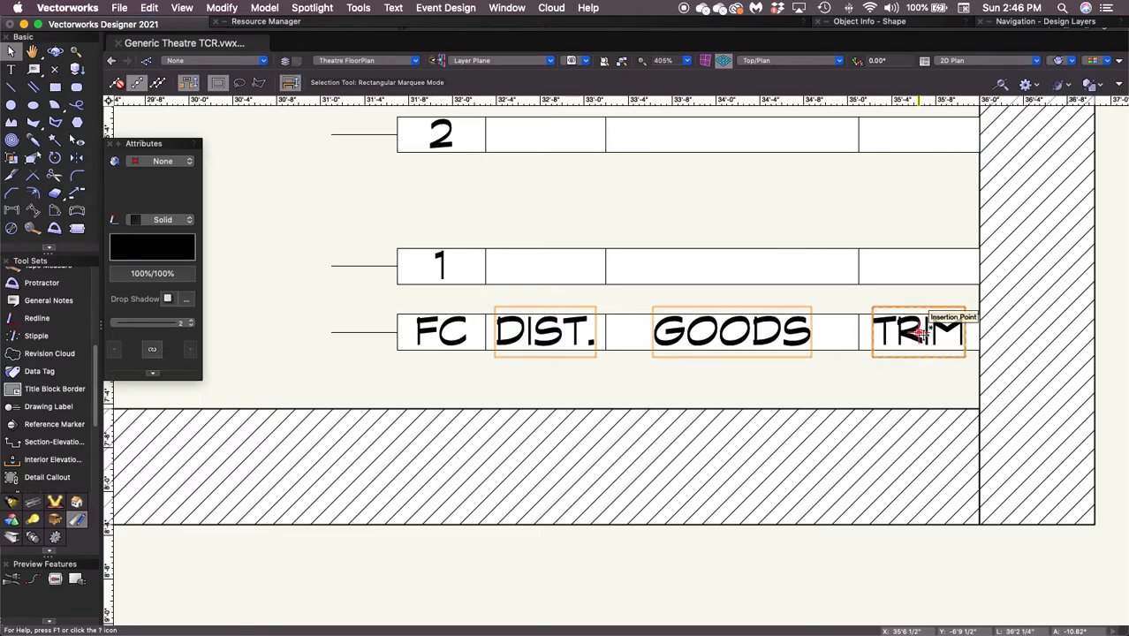
{"action": "key", "text": "super+m"}
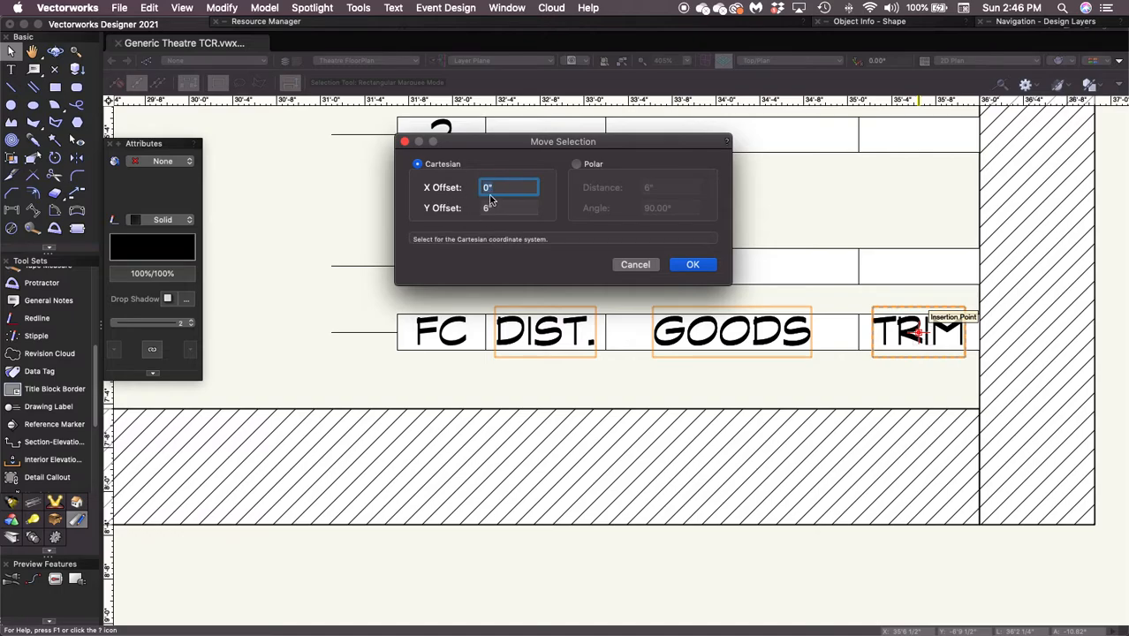
{"action": "left_click", "coordinate": [692, 264]}
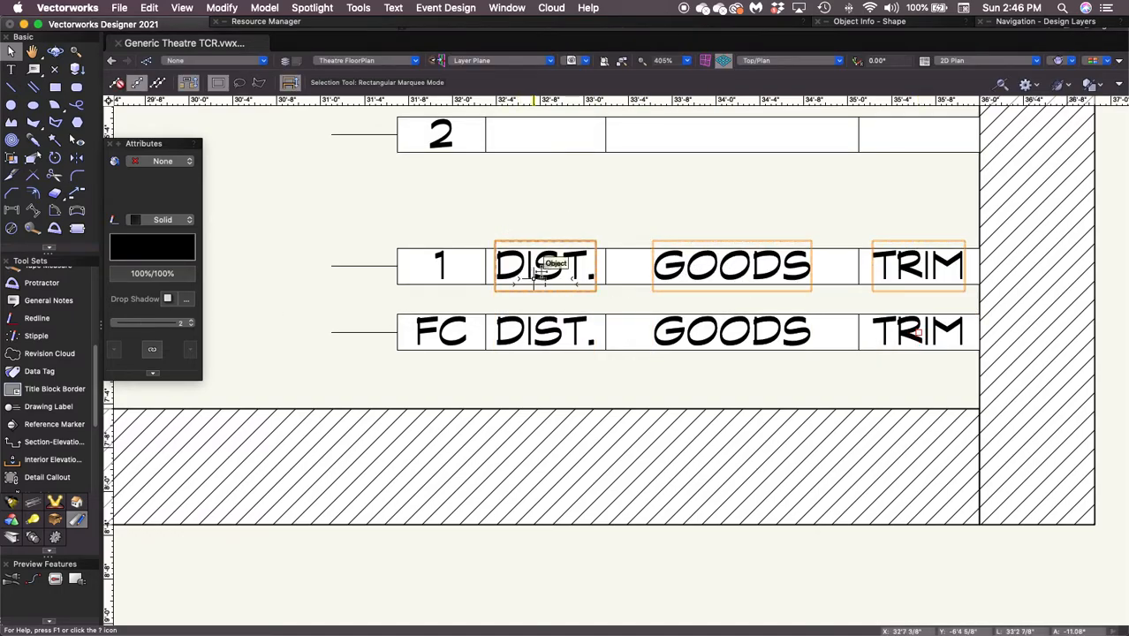
Step: Duplicate row 1's DIST., GOODS and TRIM labels as a linear array of 21 copies with a 1'0" Y offset, retaining the originals
{"action": "left_click", "coordinate": [219, 7]}
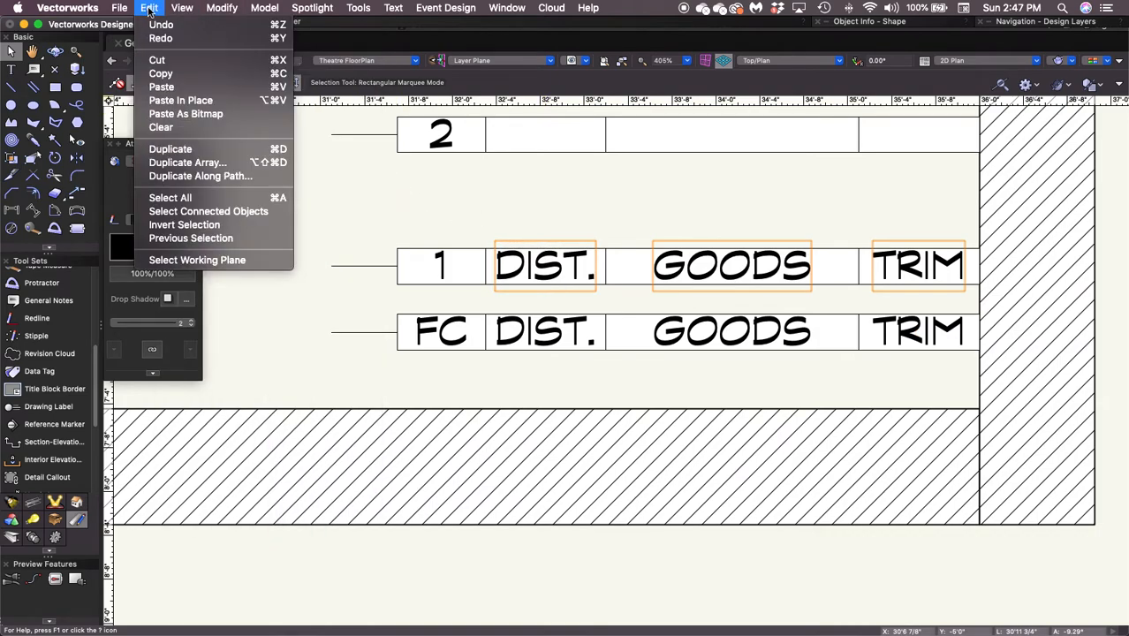
{"action": "left_click", "coordinate": [196, 165]}
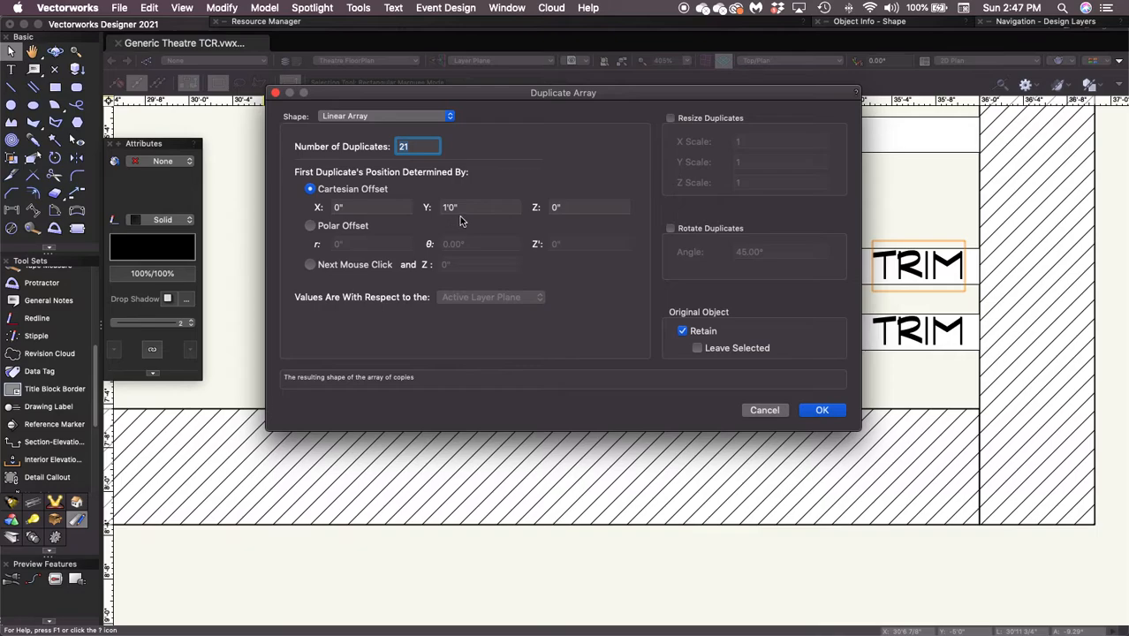
{"action": "left_click", "coordinate": [822, 410]}
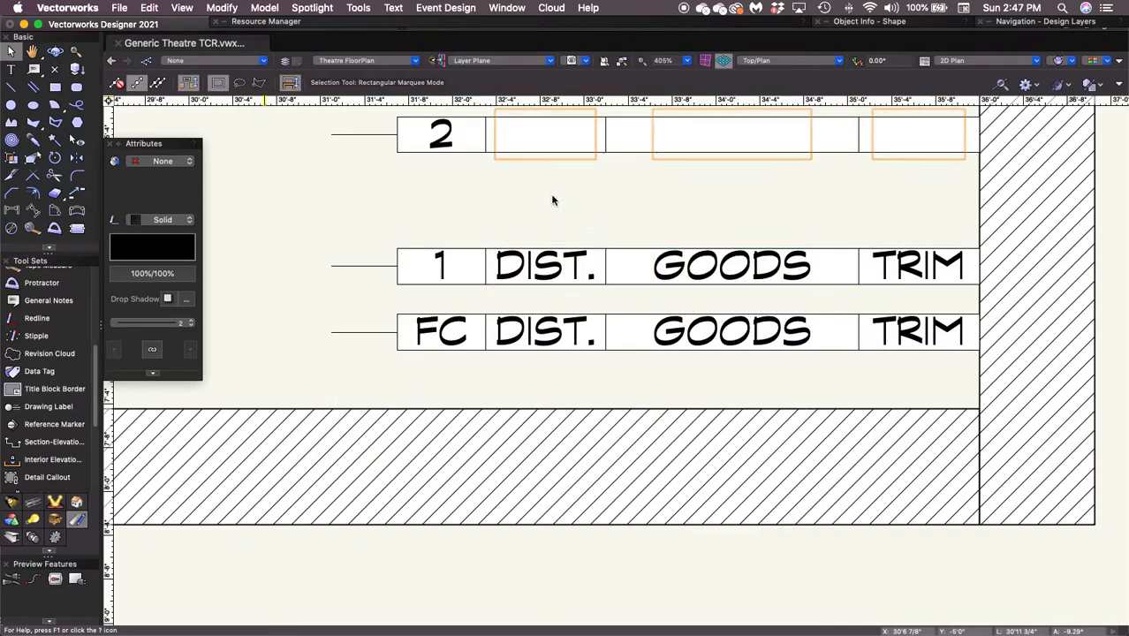
{"action": "scroll", "coordinate": [550, 193], "scroll_direction": "down", "scroll_amount": 5}
{"action": "scroll", "coordinate": [504, 346], "scroll_direction": "down", "scroll_amount": 3}
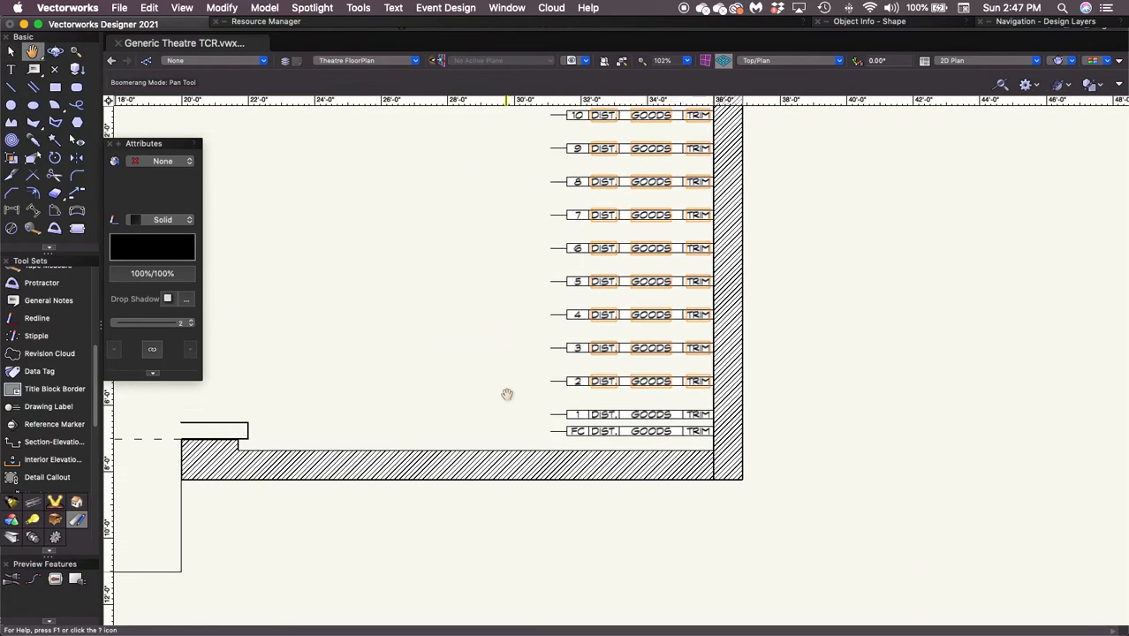
{"action": "mouse_move", "coordinate": [491, 321]}
{"action": "middle_mouse_down"}
{"action": "mouse_move", "coordinate": [529, 484]}
{"action": "mouse_move", "coordinate": [527, 456]}
{"action": "middle_mouse_up"}
{"action": "scroll", "coordinate": [527, 457], "scroll_direction": "up", "scroll_amount": 1}
{"action": "scroll", "coordinate": [526, 457], "scroll_direction": "down", "scroll_amount": 1}
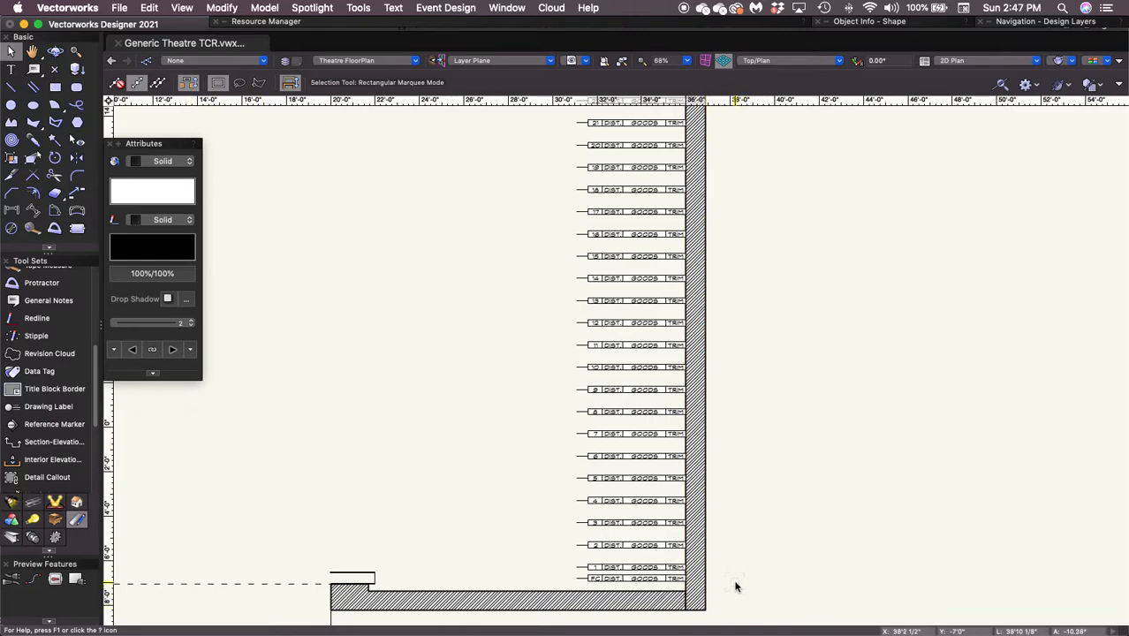
Step: Change the GOODS label in the FC row to FIRE CURT. and finish editing the text
{"action": "mouse_move", "coordinate": [737, 583]}
{"action": "middle_mouse_down"}
{"action": "mouse_move", "coordinate": [717, 322]}
{"action": "mouse_move", "coordinate": [705, 325]}
{"action": "middle_mouse_up"}
{"action": "scroll", "coordinate": [635, 349], "scroll_direction": "up", "scroll_amount": 5}
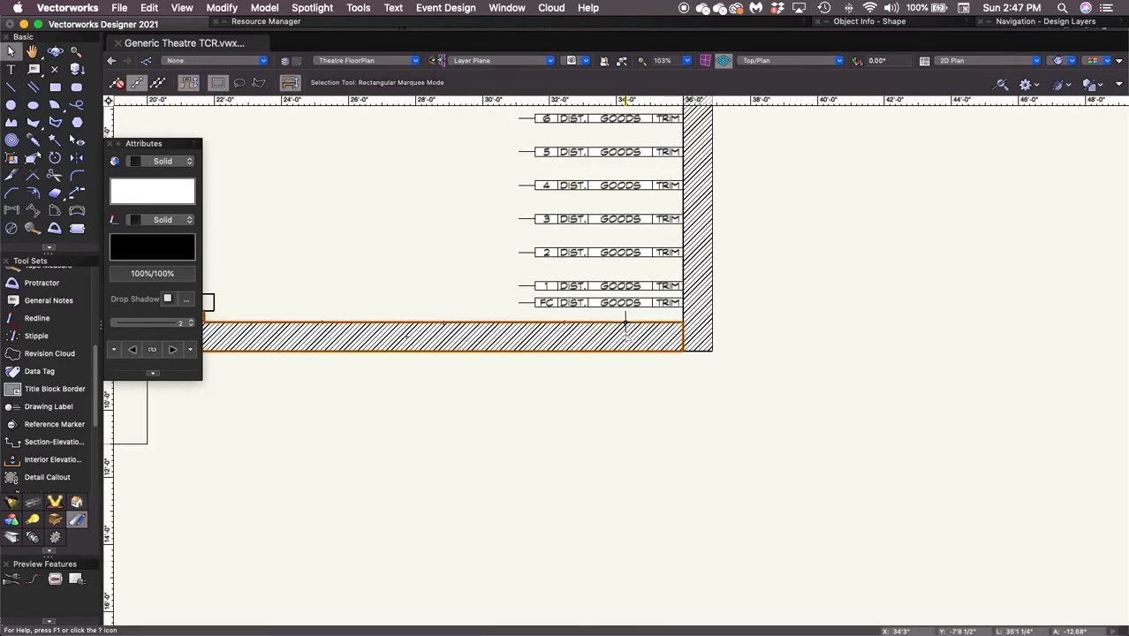
{"action": "scroll", "coordinate": [621, 345], "scroll_direction": "up", "scroll_amount": 2}
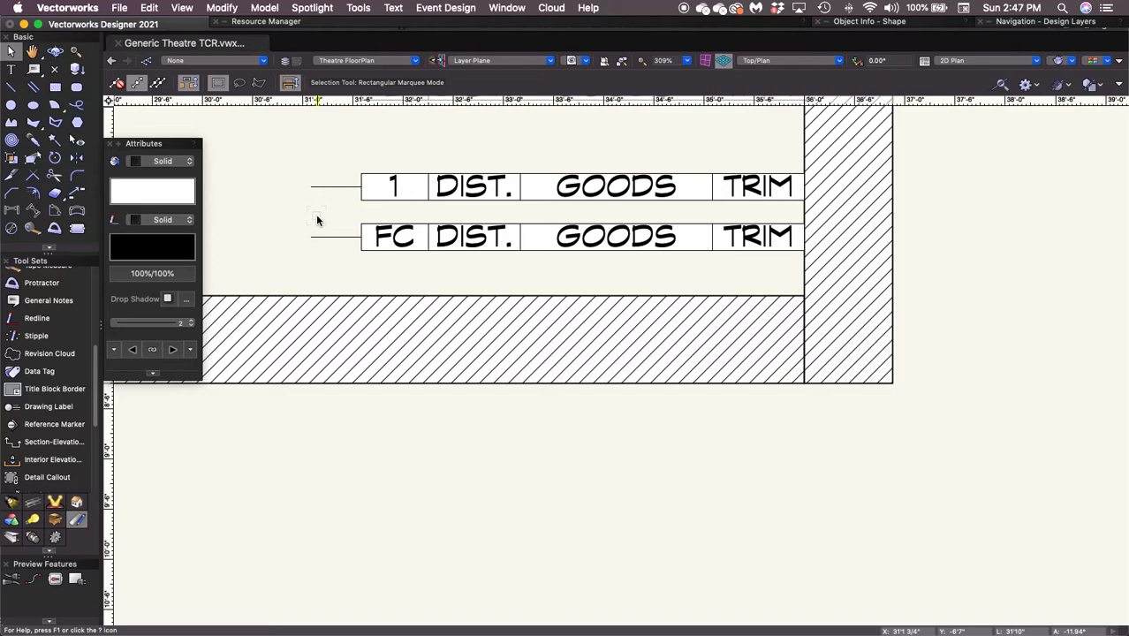
{"action": "double_click", "coordinate": [614, 236]}
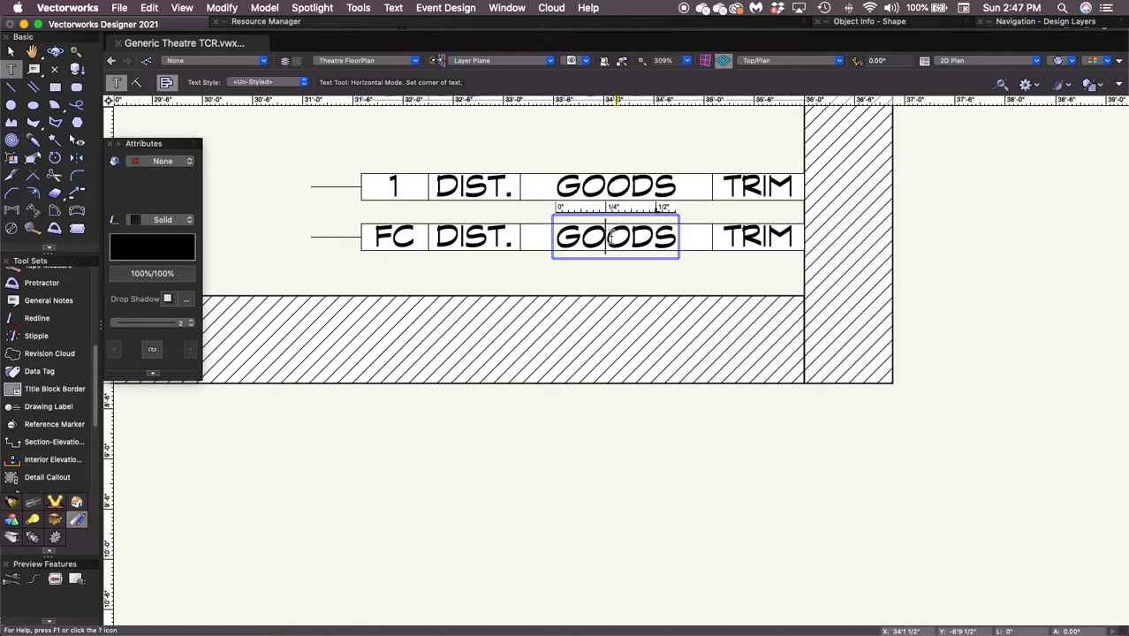
{"action": "double_click", "coordinate": [610, 237]}
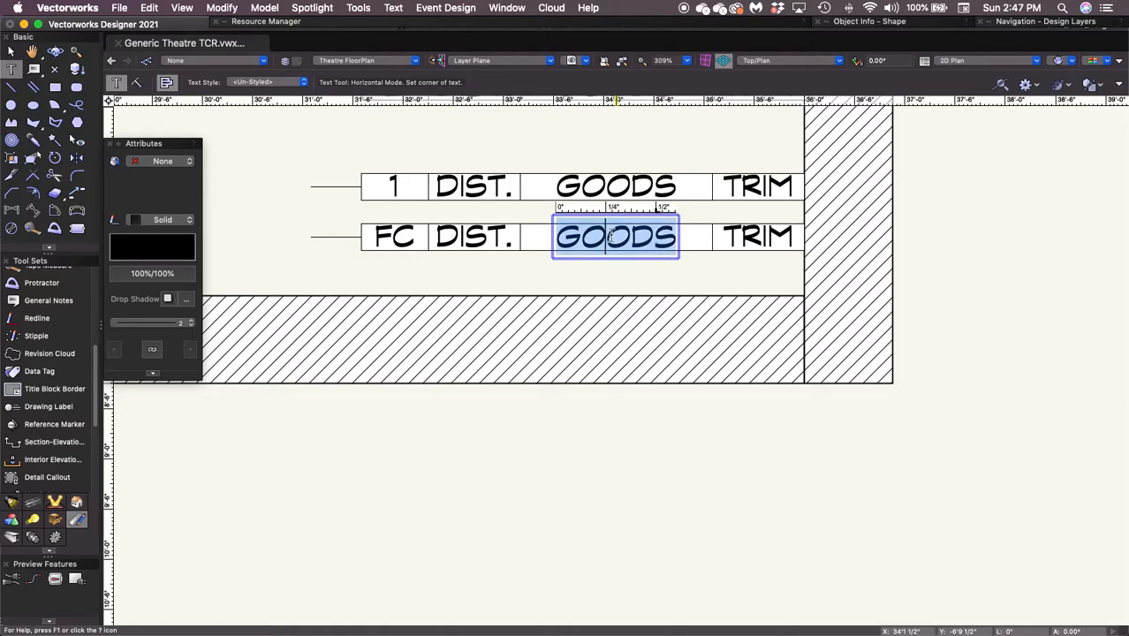
{"action": "type", "text": "FIRE C"}
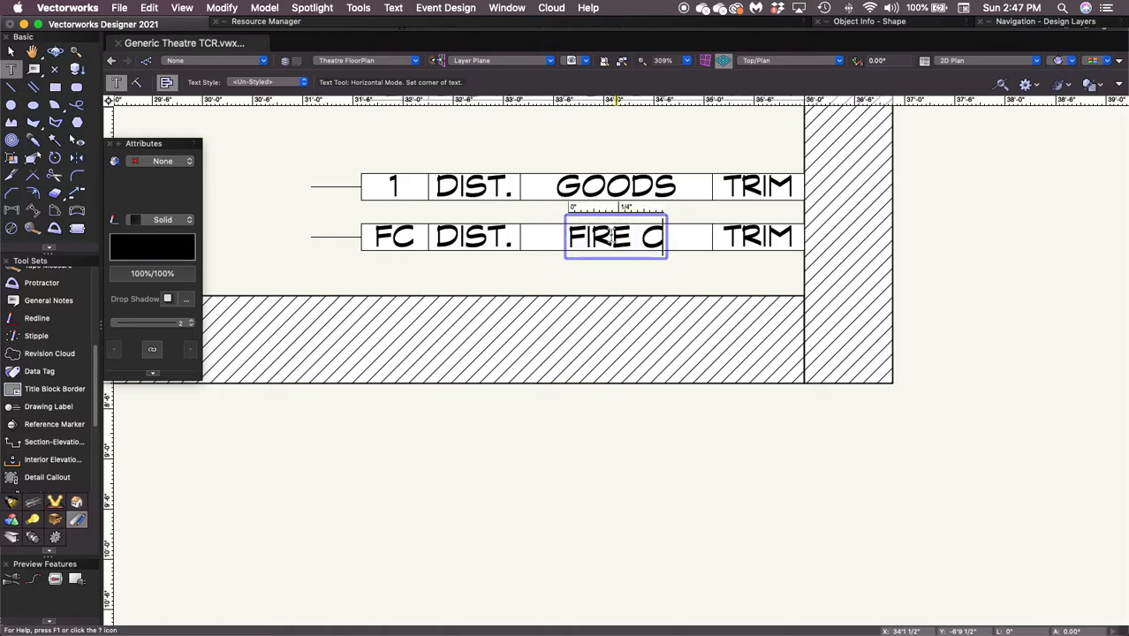
{"action": "type", "text": "URT."}
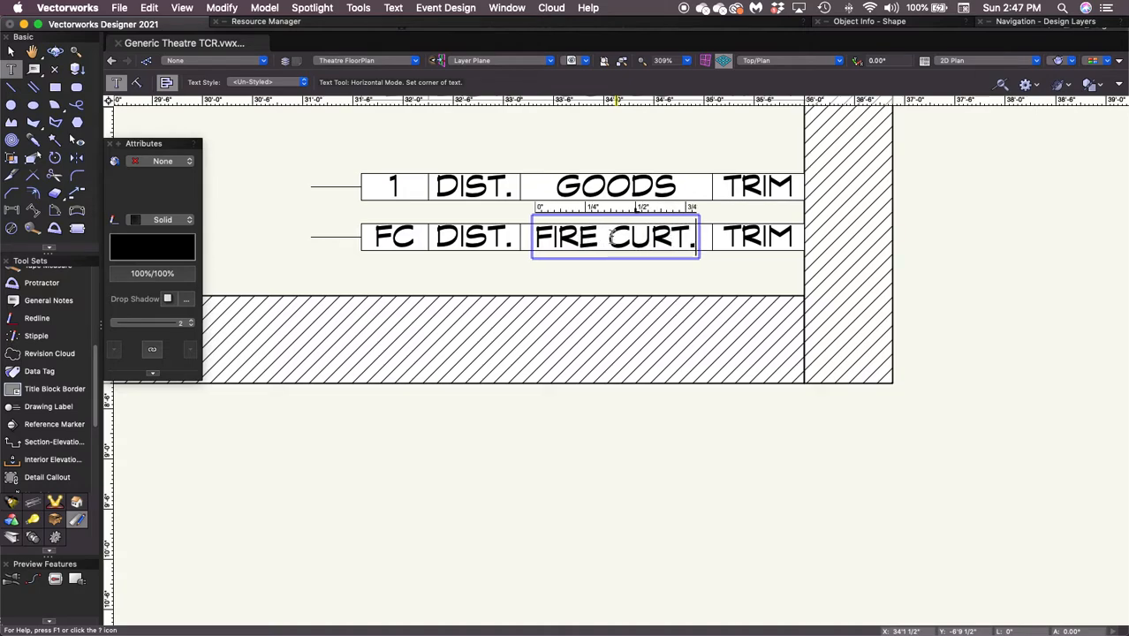
{"action": "key", "text": "Escape"}
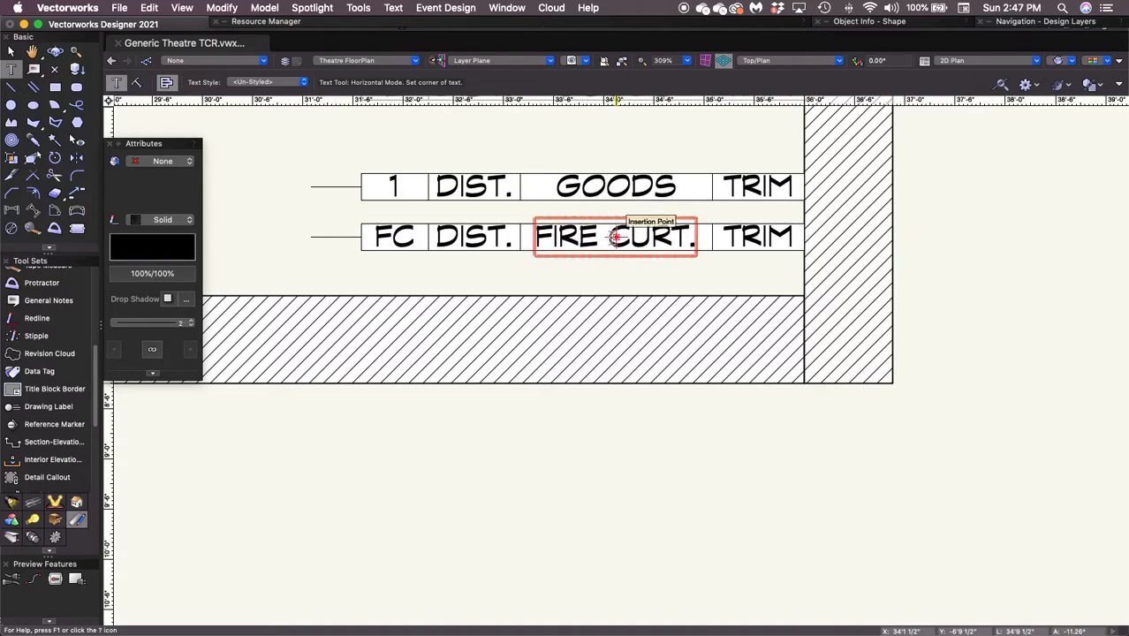
Step: Colour the FC and FIRE CURT. labels in the FC row red and deselect them
{"action": "key", "text": "x"}
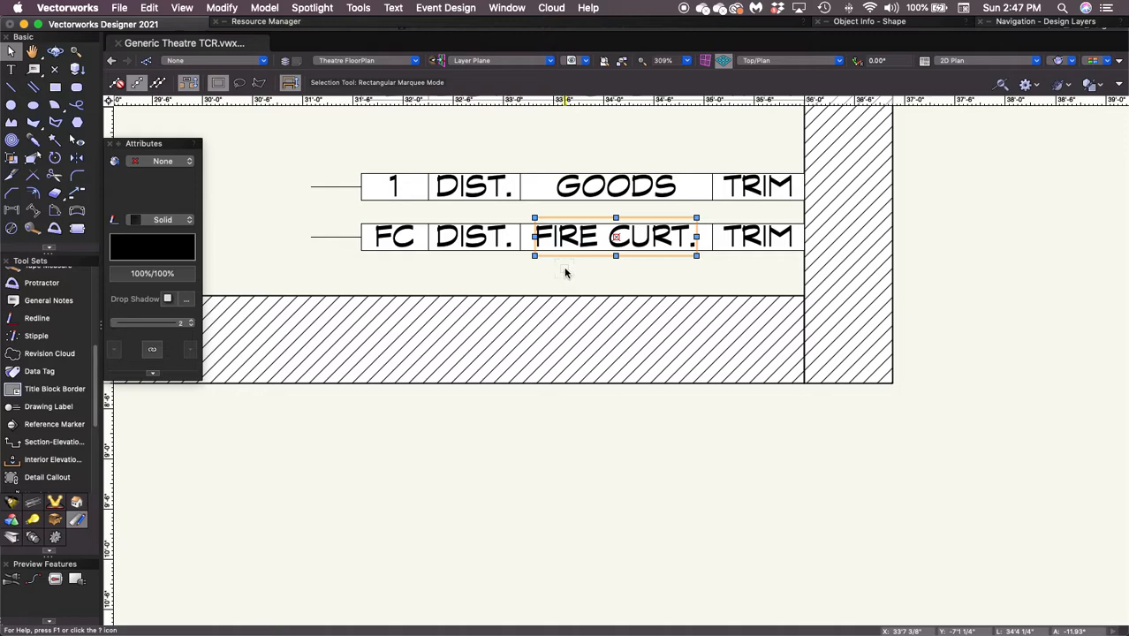
{"action": "left_click", "coordinate": [565, 272]}
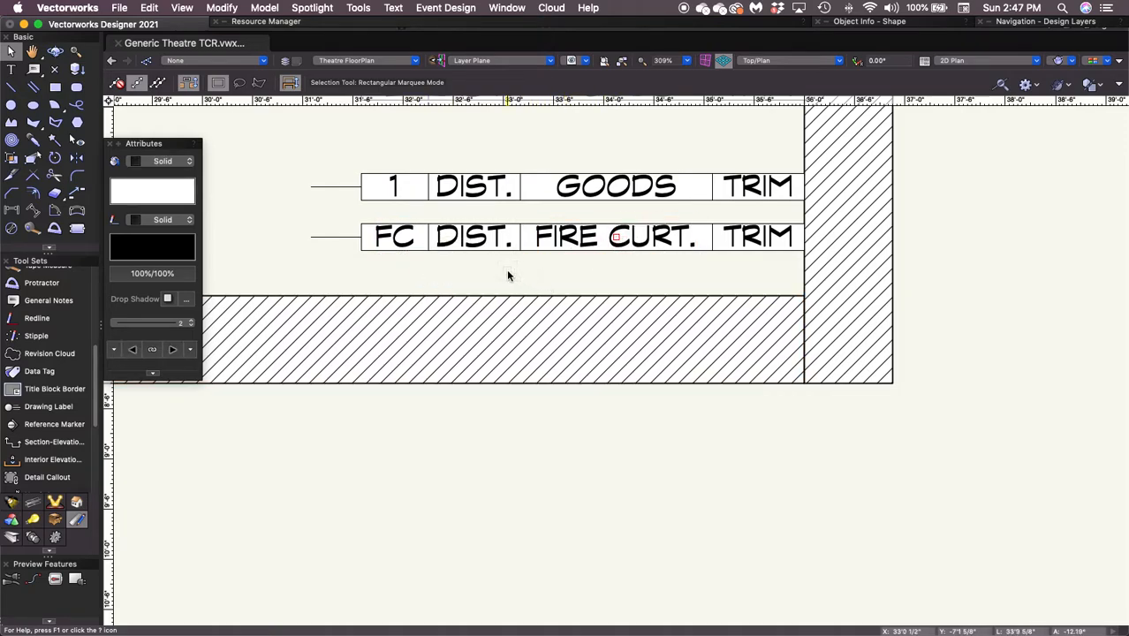
{"action": "left_click", "coordinate": [583, 241]}
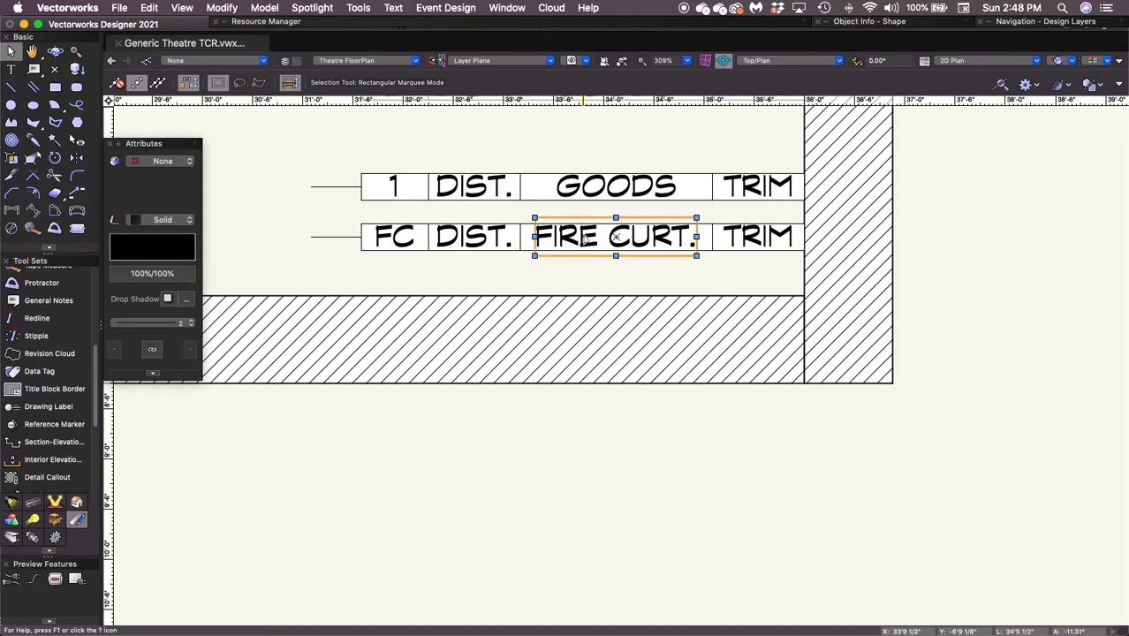
{"action": "left_click", "coordinate": [396, 238], "text": "shift"}
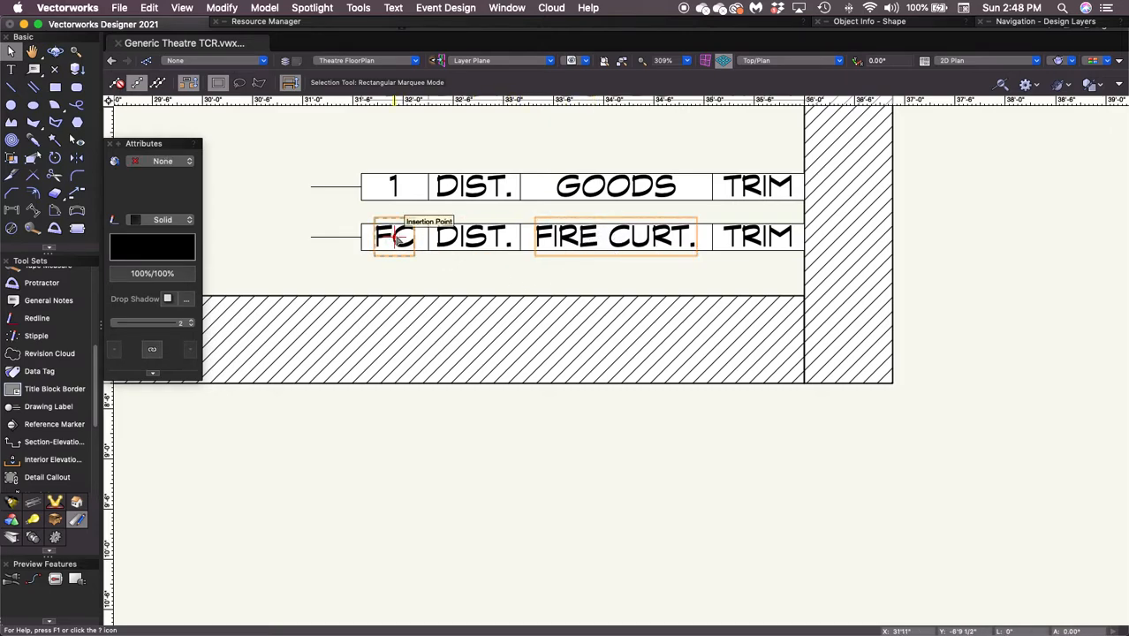
{"action": "left_click", "coordinate": [159, 256]}
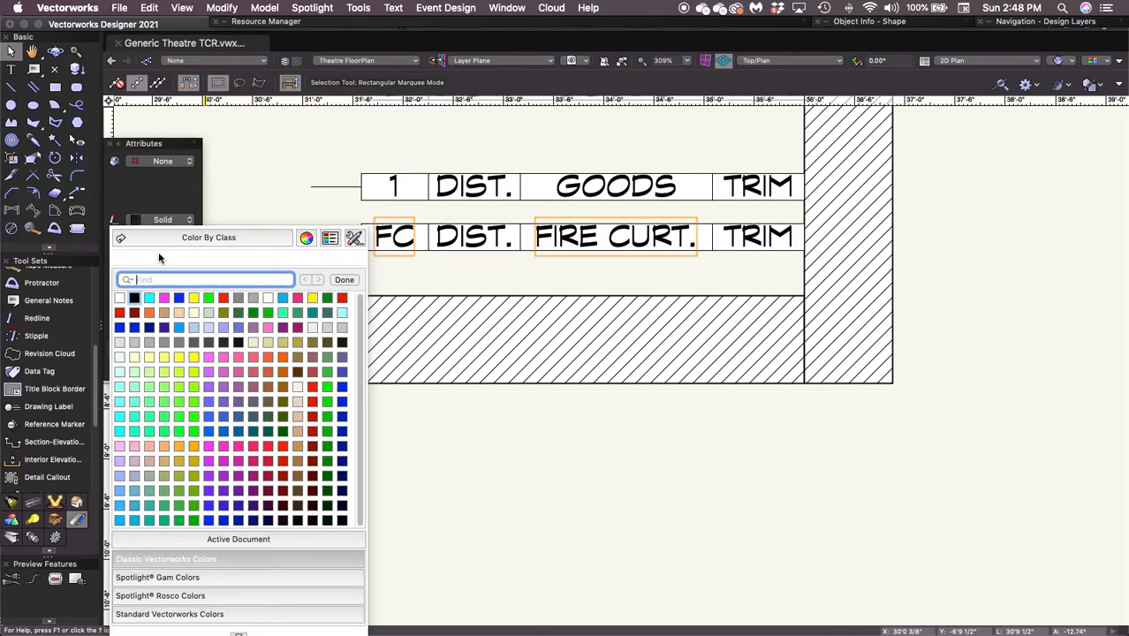
{"action": "left_click", "coordinate": [120, 313]}
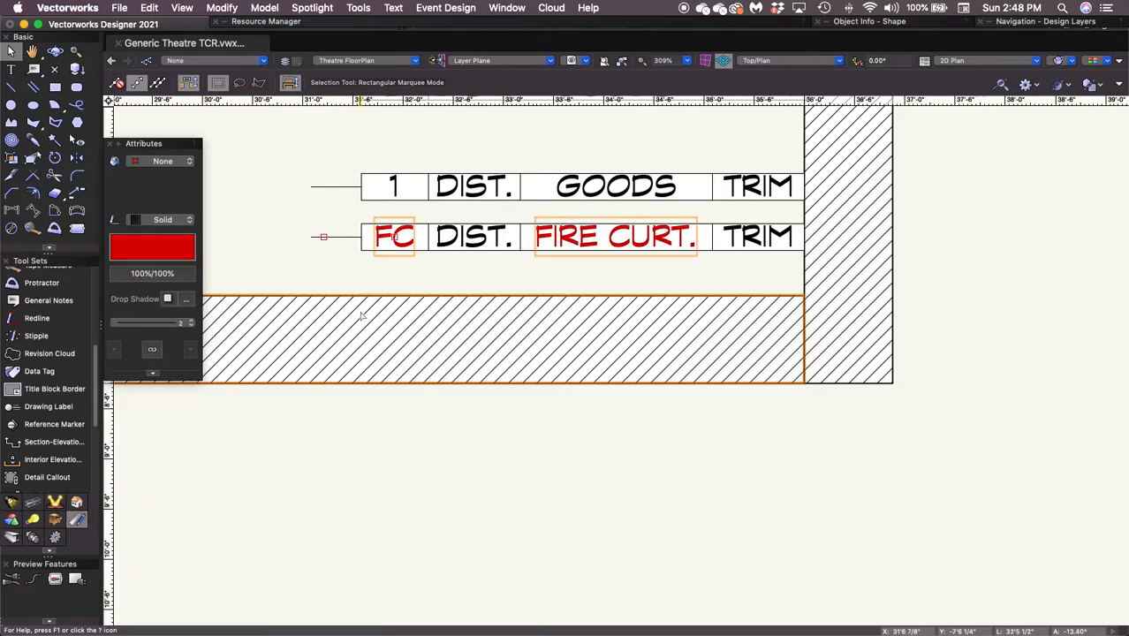
{"action": "left_click", "coordinate": [382, 277]}
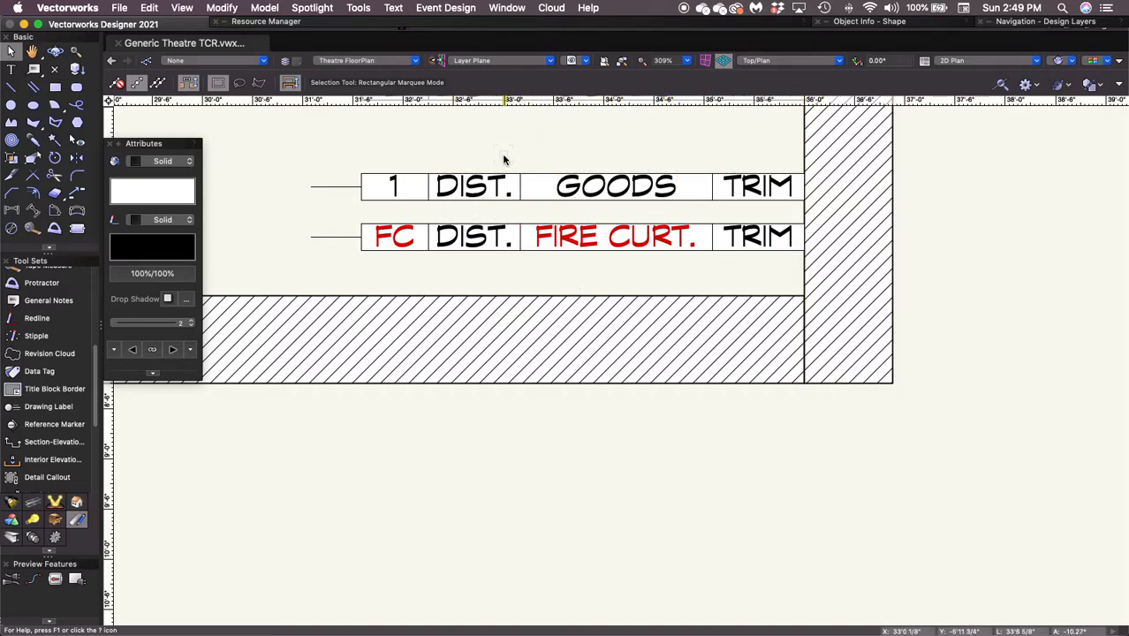
Step: Replace the DIST. label in row 1 with the distance 0'-9", without the trailing period
{"action": "scroll", "coordinate": [503, 157], "scroll_direction": "down", "scroll_amount": 3}
{"action": "scroll", "coordinate": [506, 157], "scroll_direction": "up", "scroll_amount": 5}
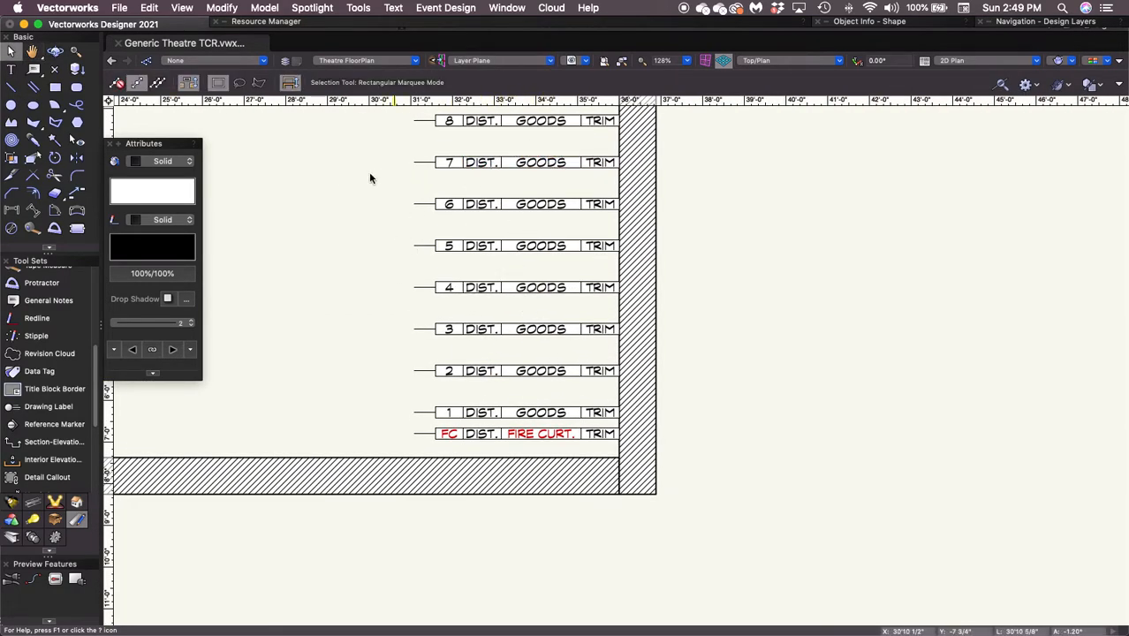
{"action": "left_click_drag", "start_coordinate": [366, 171], "coordinate": [403, 311]}
{"action": "scroll", "coordinate": [403, 312], "scroll_direction": "down", "scroll_amount": 2}
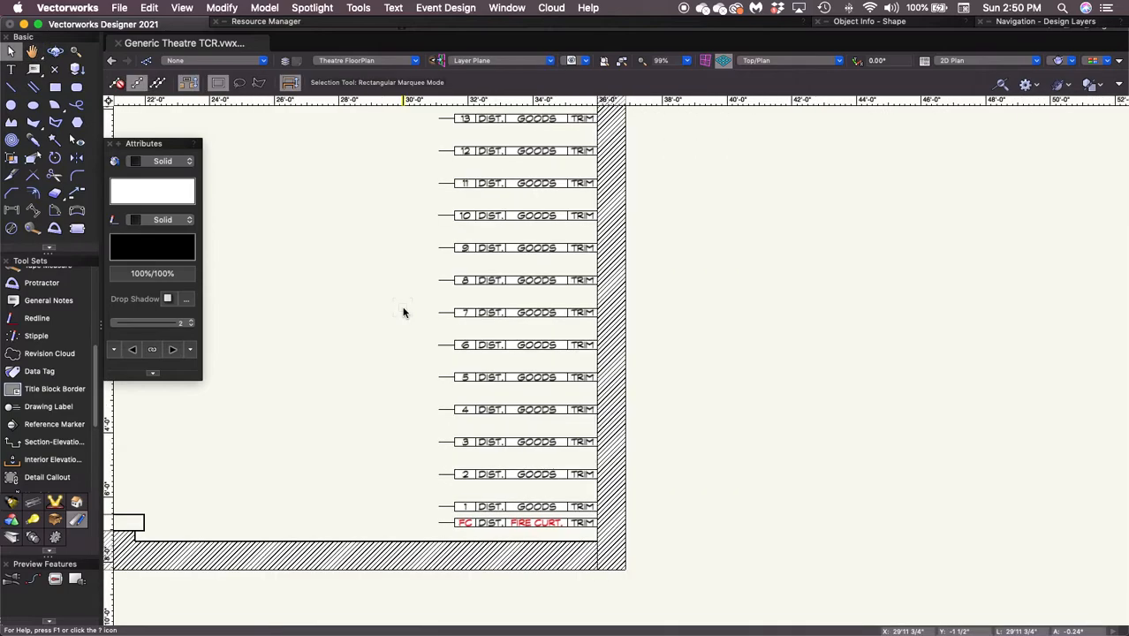
{"action": "scroll", "coordinate": [394, 290], "scroll_direction": "up", "scroll_amount": 3}
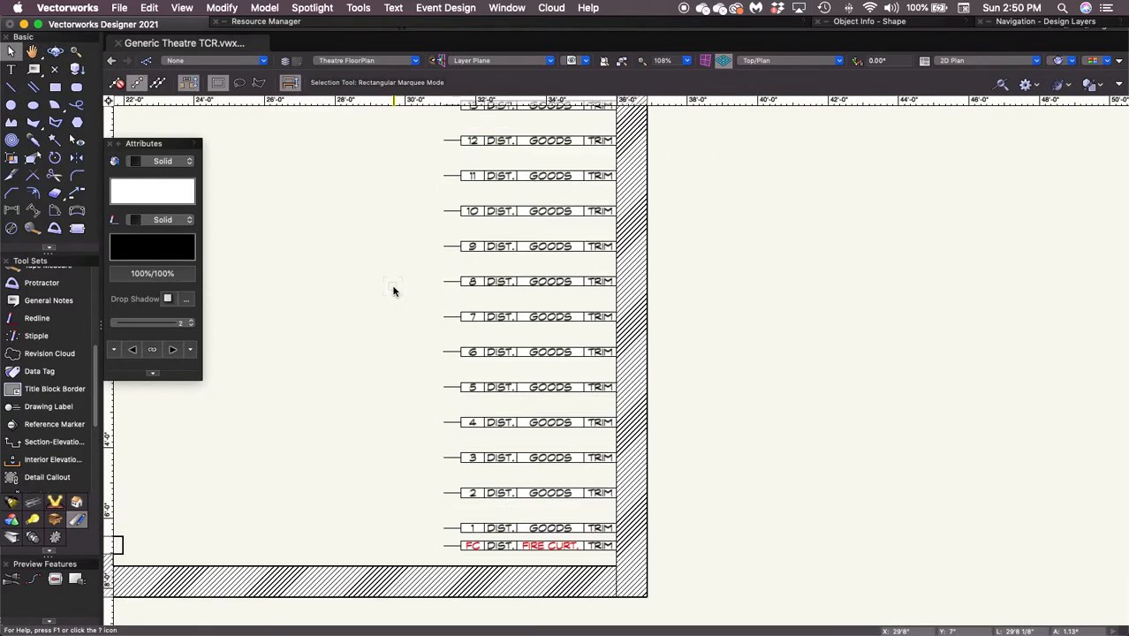
{"action": "scroll", "coordinate": [394, 291], "scroll_direction": "up", "scroll_amount": 2}
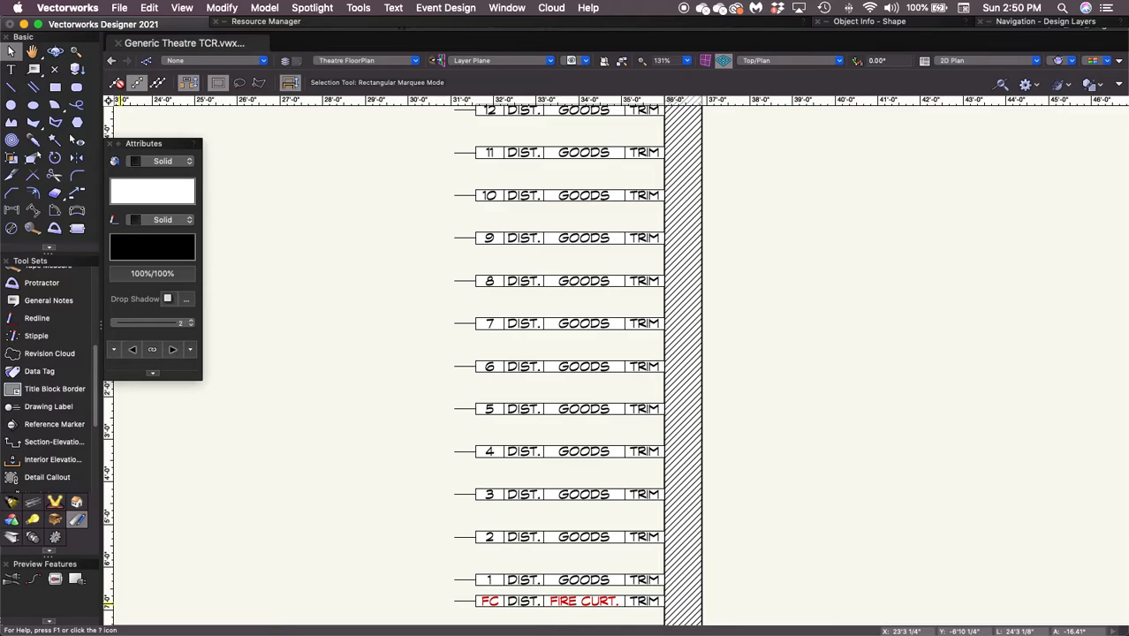
{"action": "left_click_drag", "start_coordinate": [451, 507], "coordinate": [412, 317]}
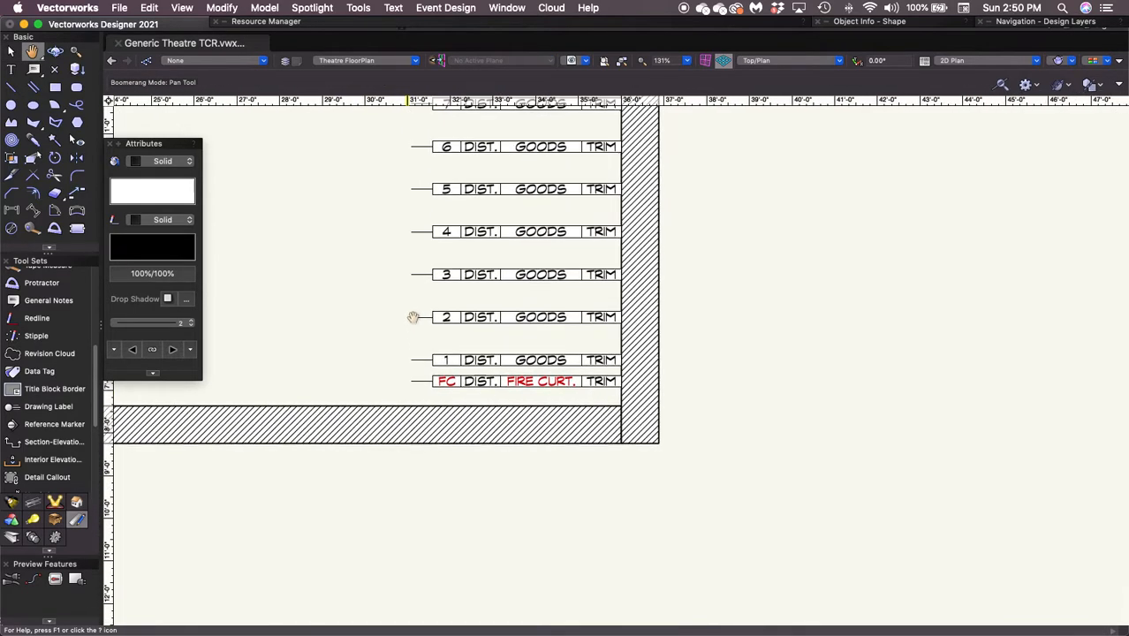
{"action": "scroll", "coordinate": [475, 337], "scroll_direction": "up", "scroll_amount": 5}
{"action": "scroll", "coordinate": [474, 350], "scroll_direction": "down", "scroll_amount": 1}
{"action": "double_click", "coordinate": [484, 422]}
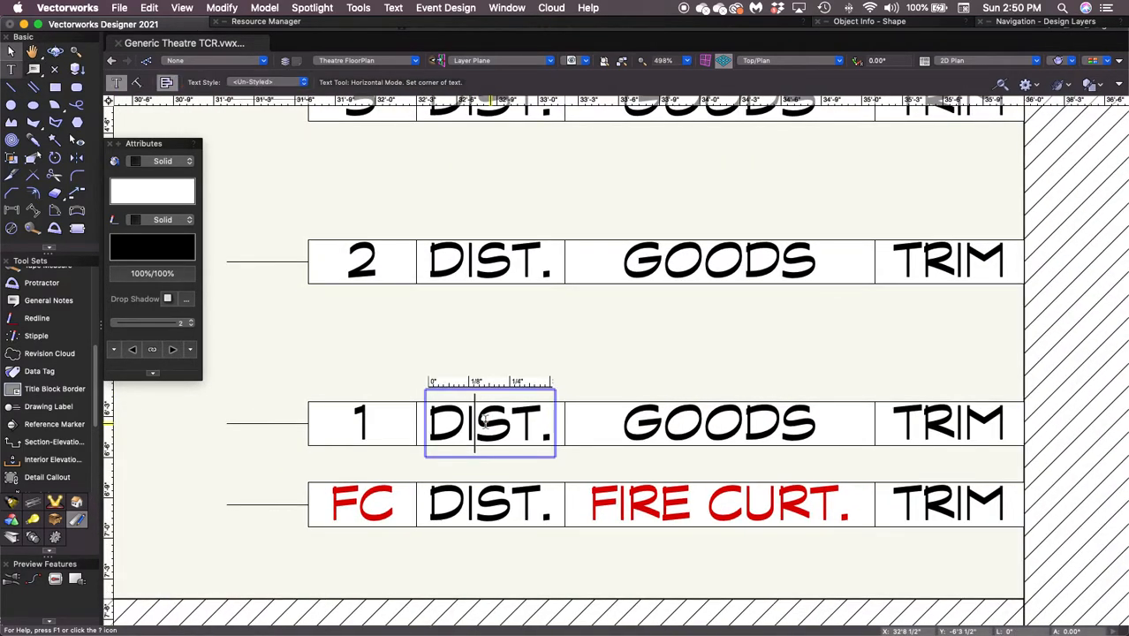
{"action": "double_click", "coordinate": [483, 422]}
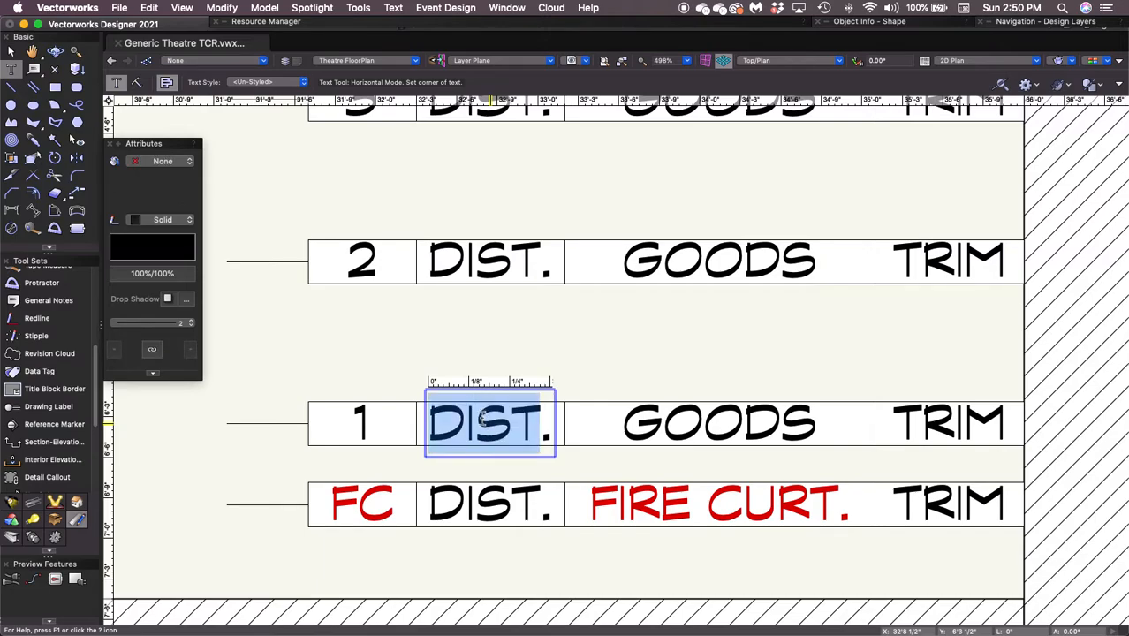
{"action": "type", "text": "0'-"}
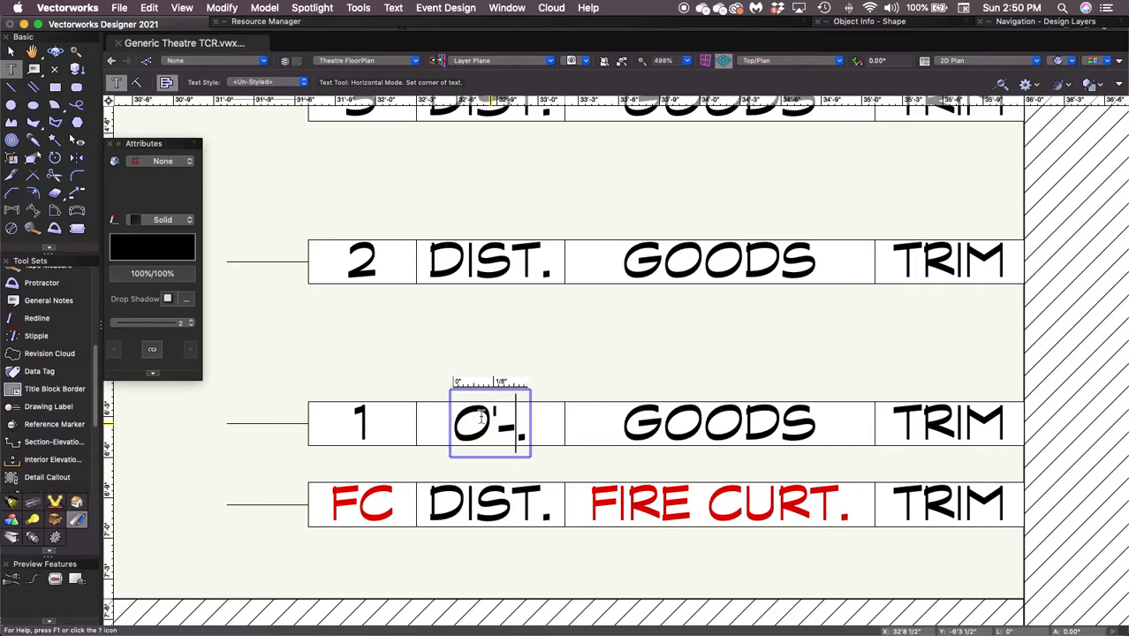
{"action": "type", "text": "9\""}
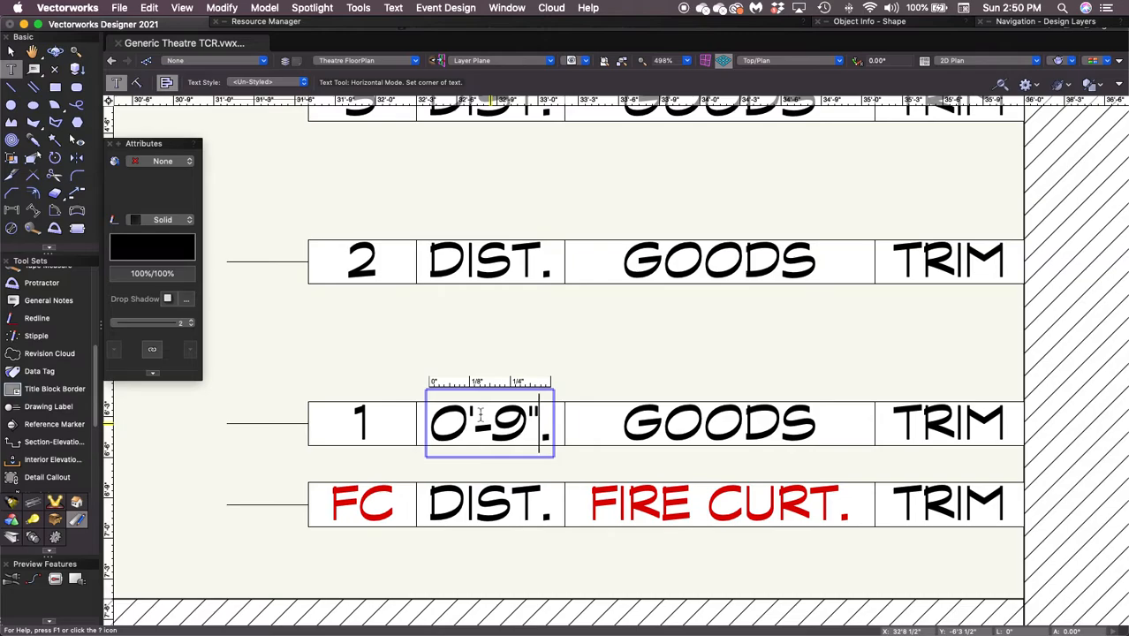
{"action": "key", "text": "Delete"}
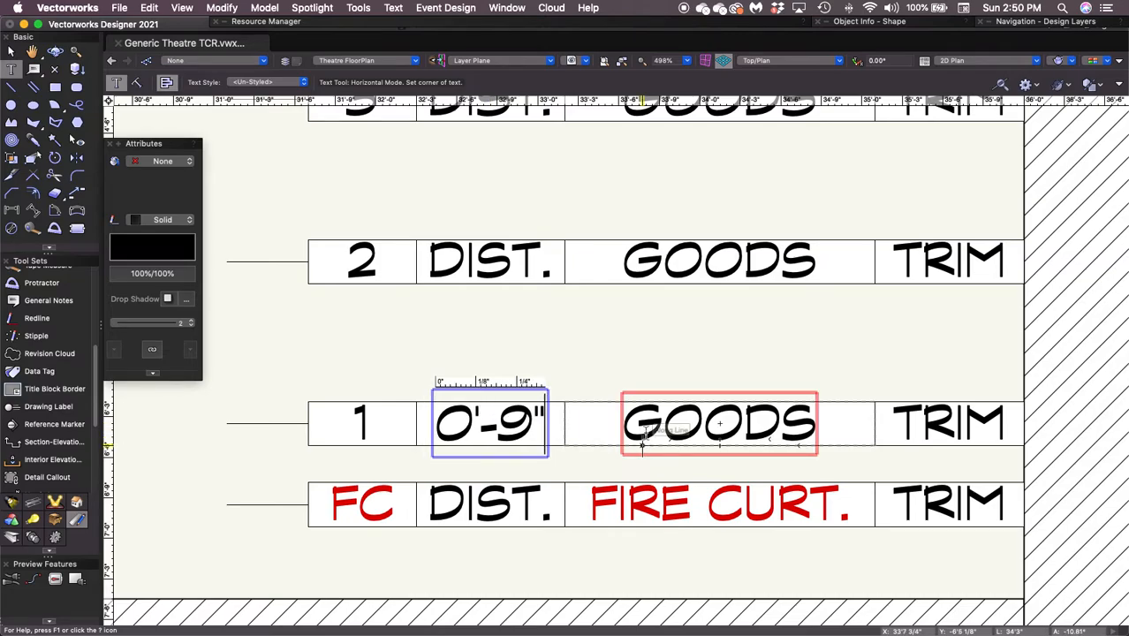
Step: Change the GOODS label in row 1 to #1 BORDER
{"action": "left_click", "coordinate": [663, 424]}
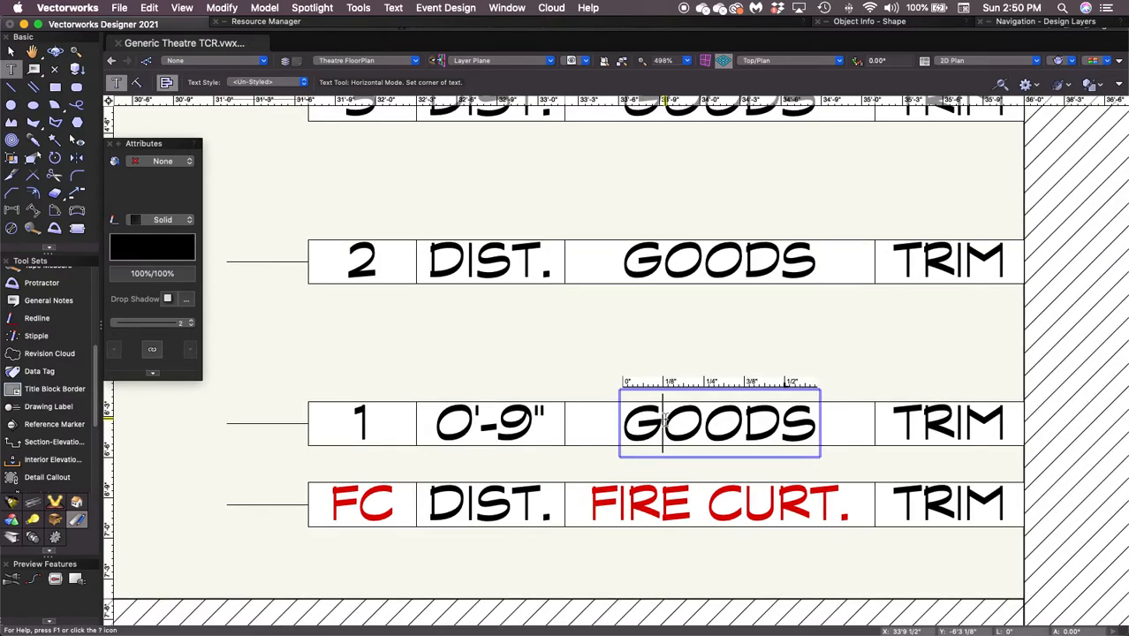
{"action": "double_click", "coordinate": [664, 424]}
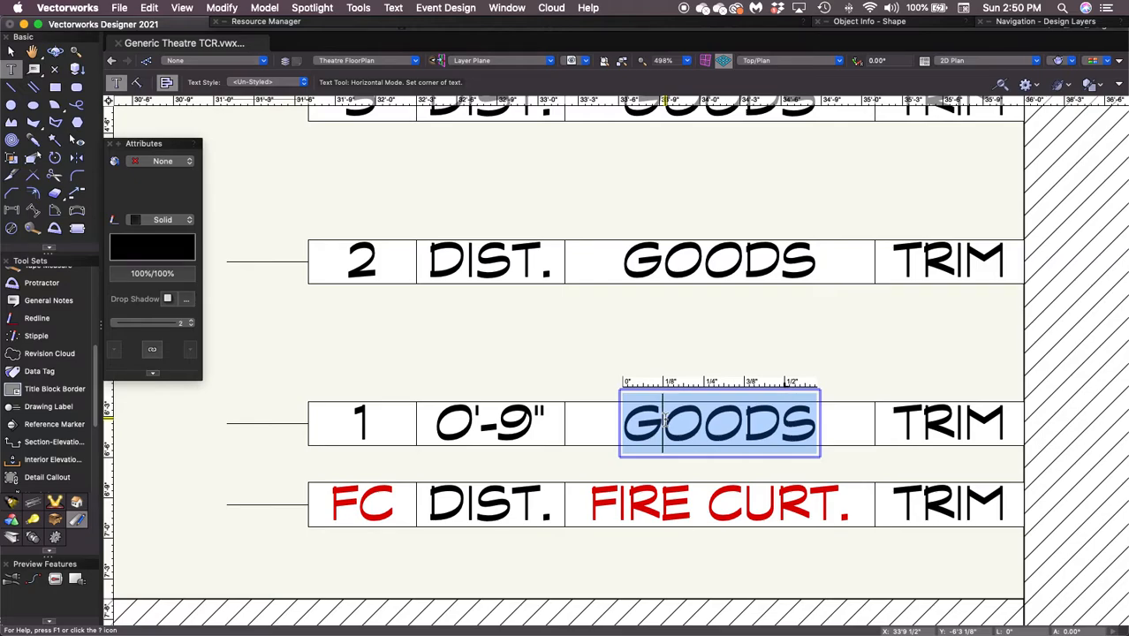
{"action": "type", "text": "#1"}
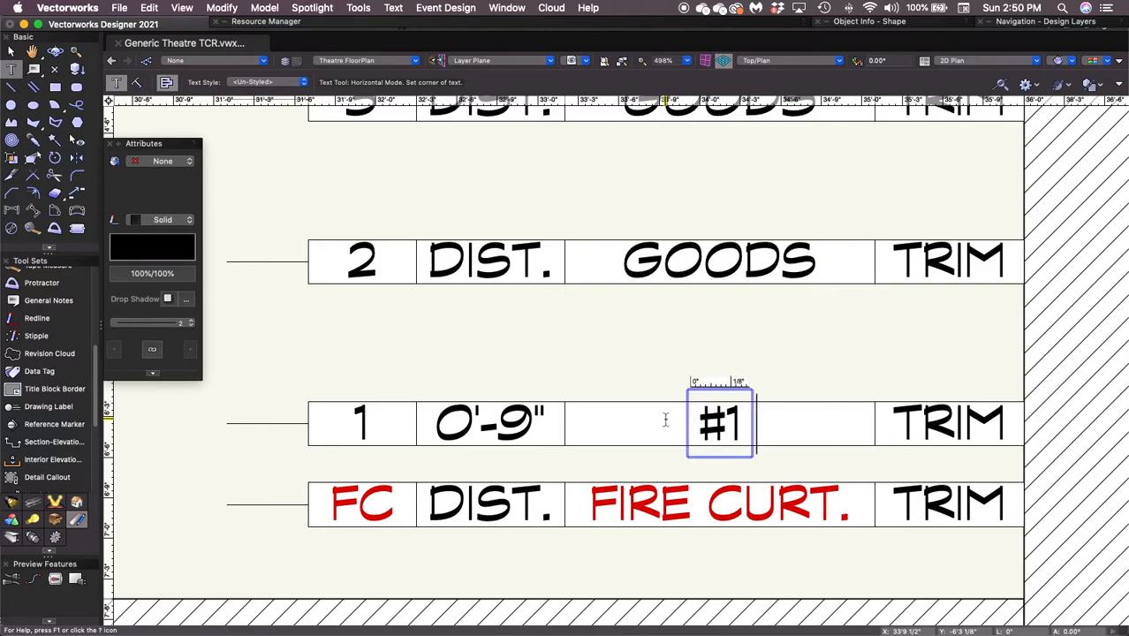
{"action": "type", "text": " BORD"}
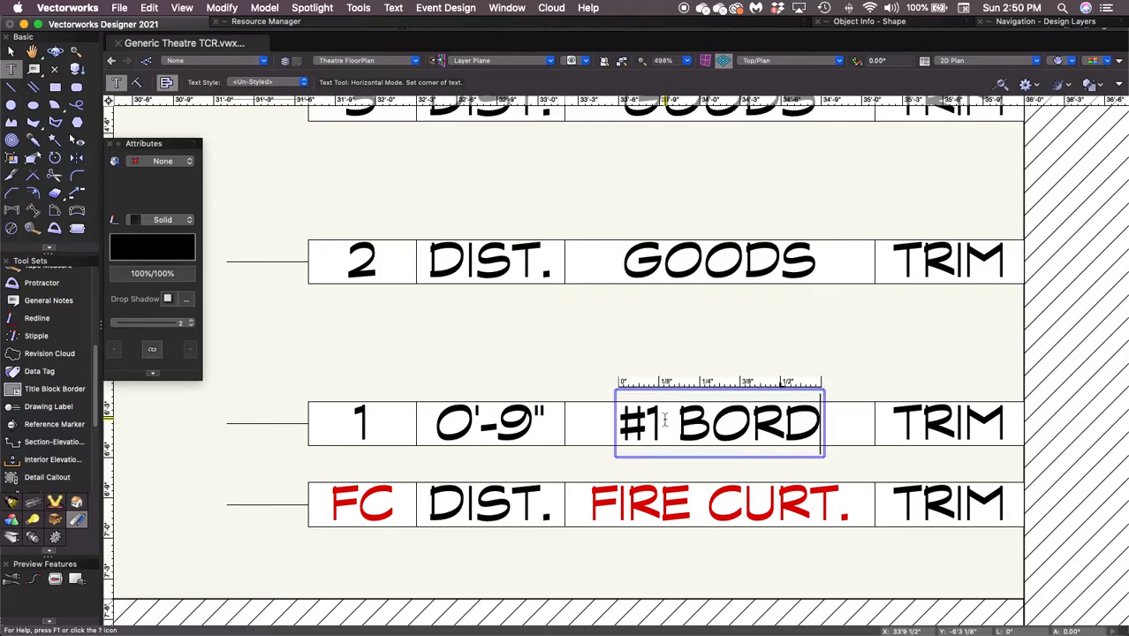
{"action": "type", "text": "ER"}
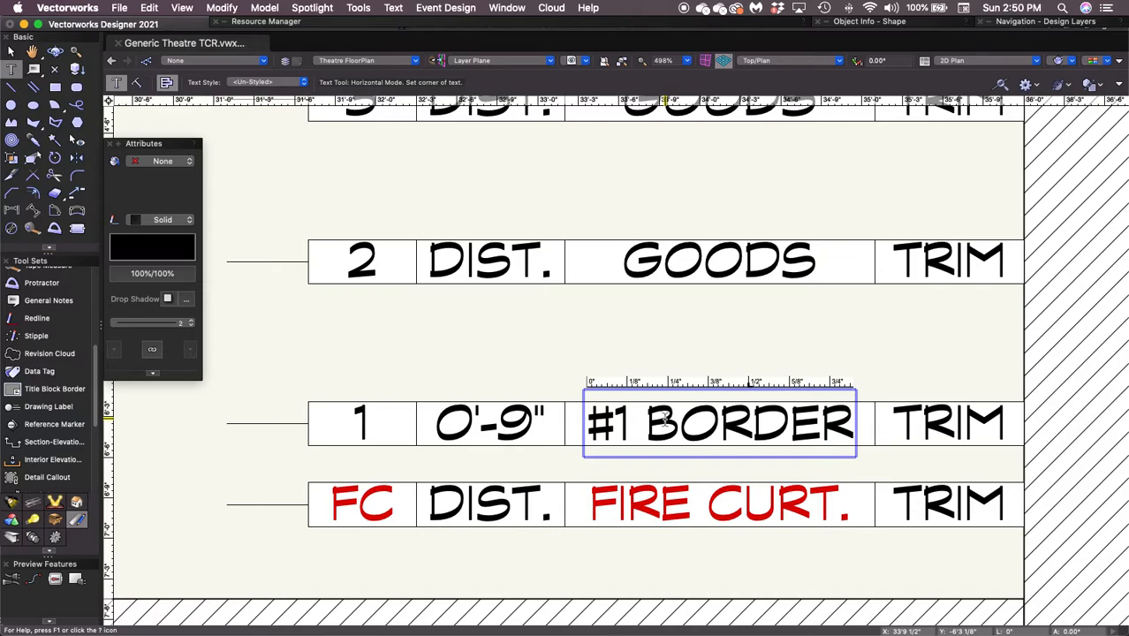
{"action": "key", "text": "Tab"}
{"action": "key", "text": "BackSpace"}
Step: Delete the TRIM label from row 1, leaving its last cell empty
{"action": "left_click", "coordinate": [955, 428]}
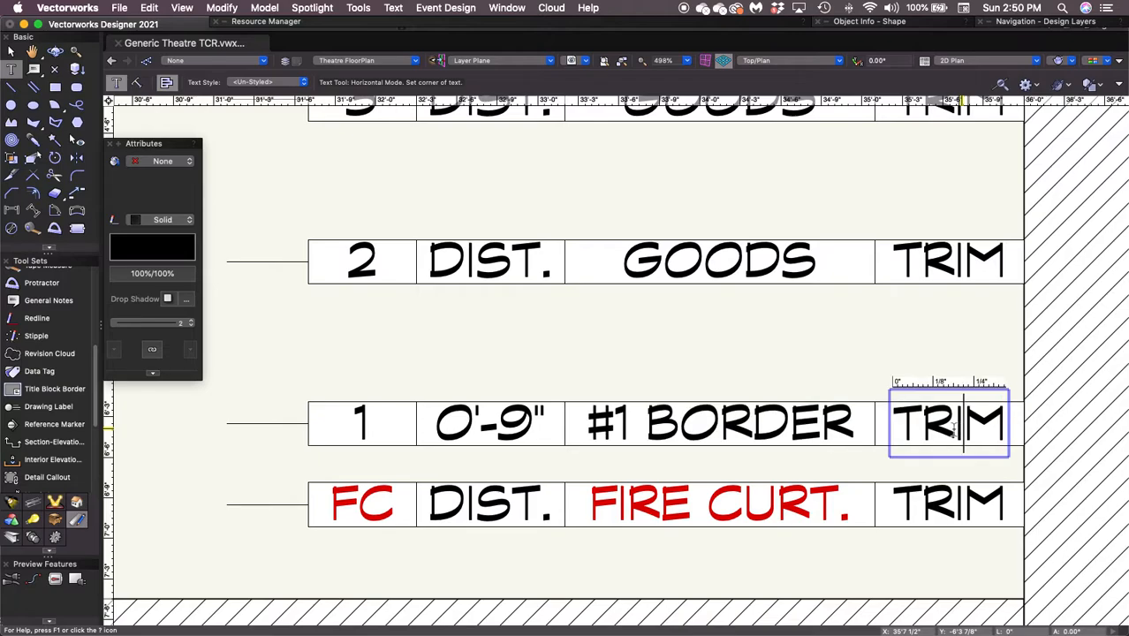
{"action": "key", "text": "Escape"}
{"action": "key", "text": "Delete"}
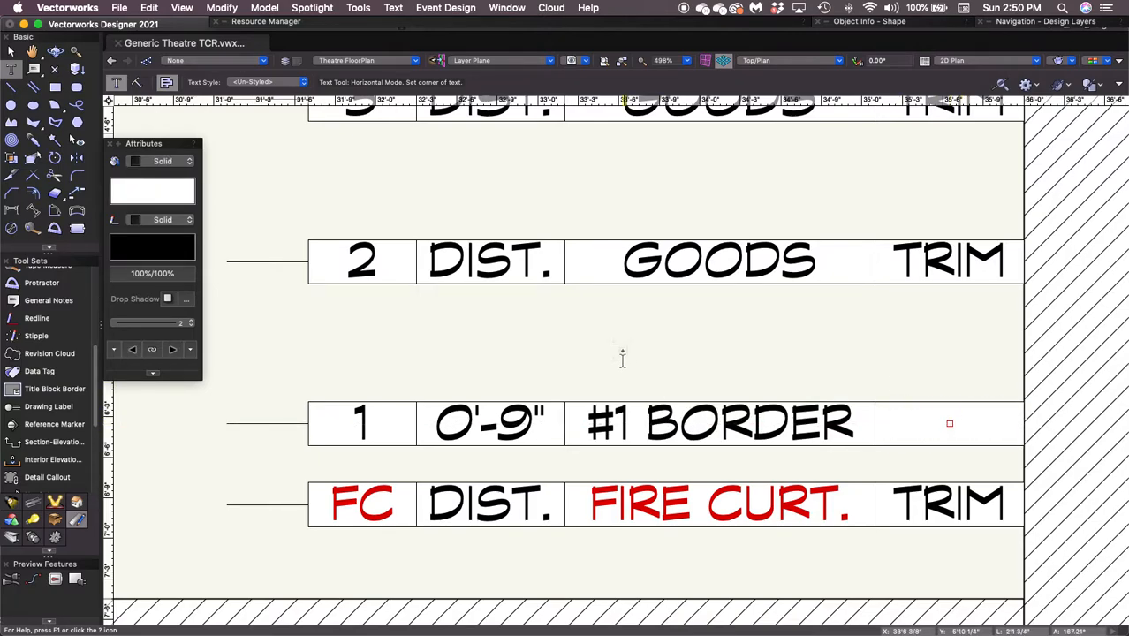
Step: Change row 2's DIST. label to 1'-9" and its GOODS label to #1 LEGS
{"action": "double_click", "coordinate": [511, 273]}
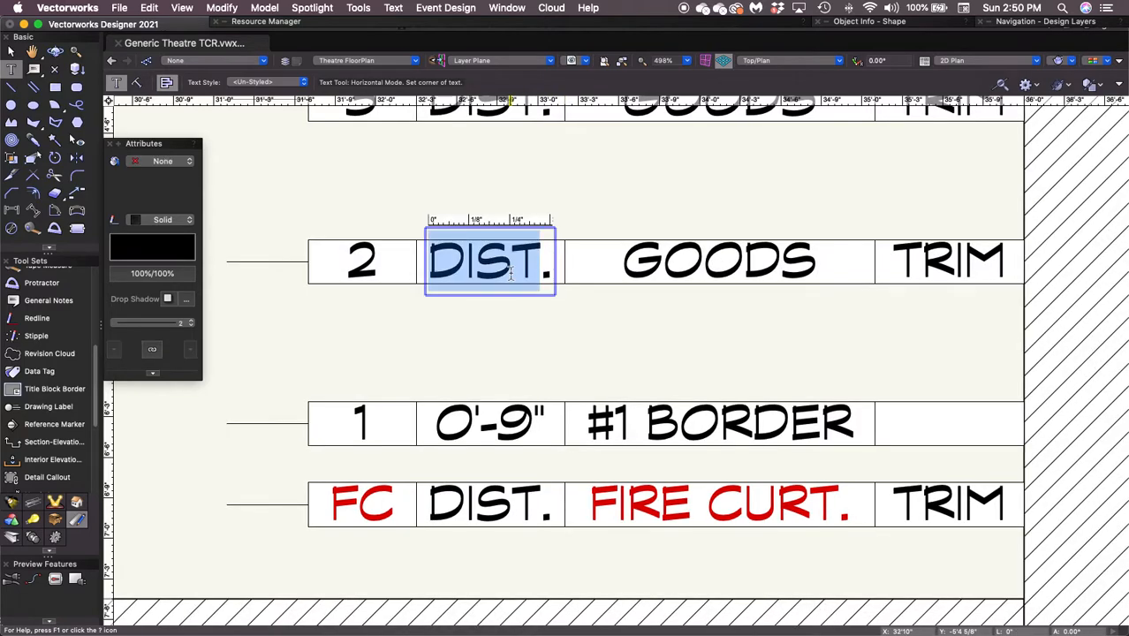
{"action": "triple_click", "coordinate": [511, 273]}
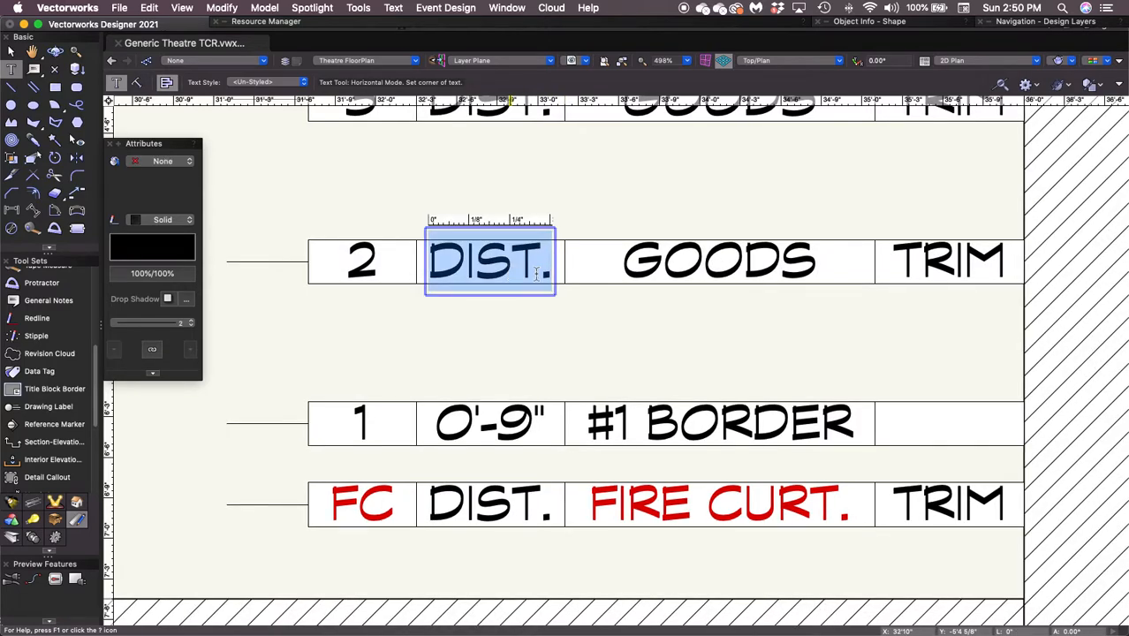
{"action": "type", "text": "1'-"}
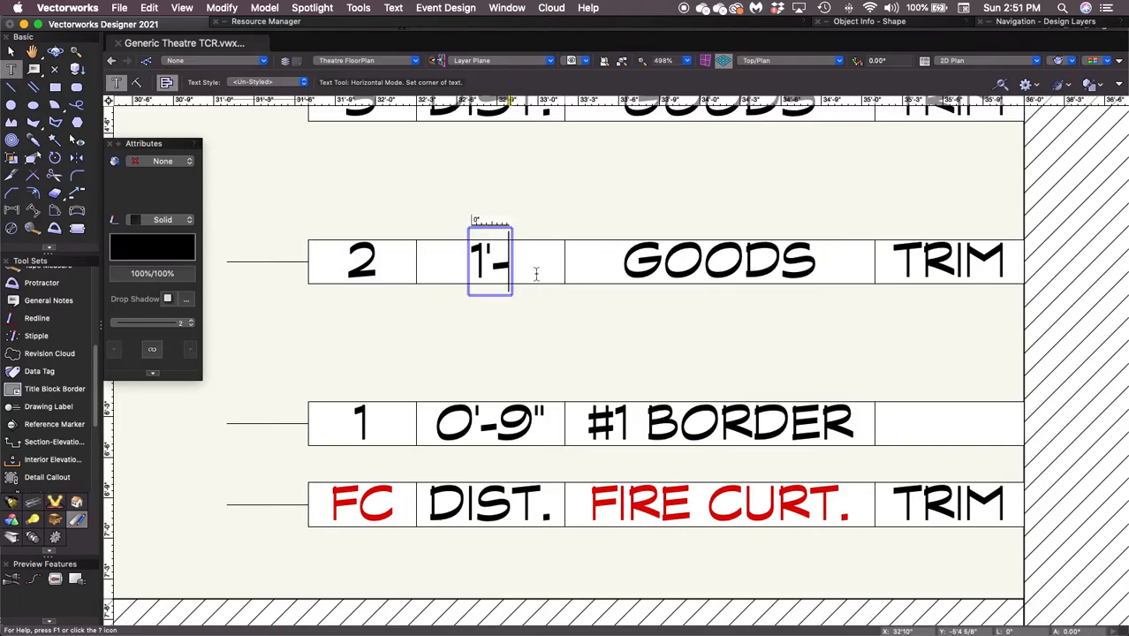
{"action": "type", "text": "9\""}
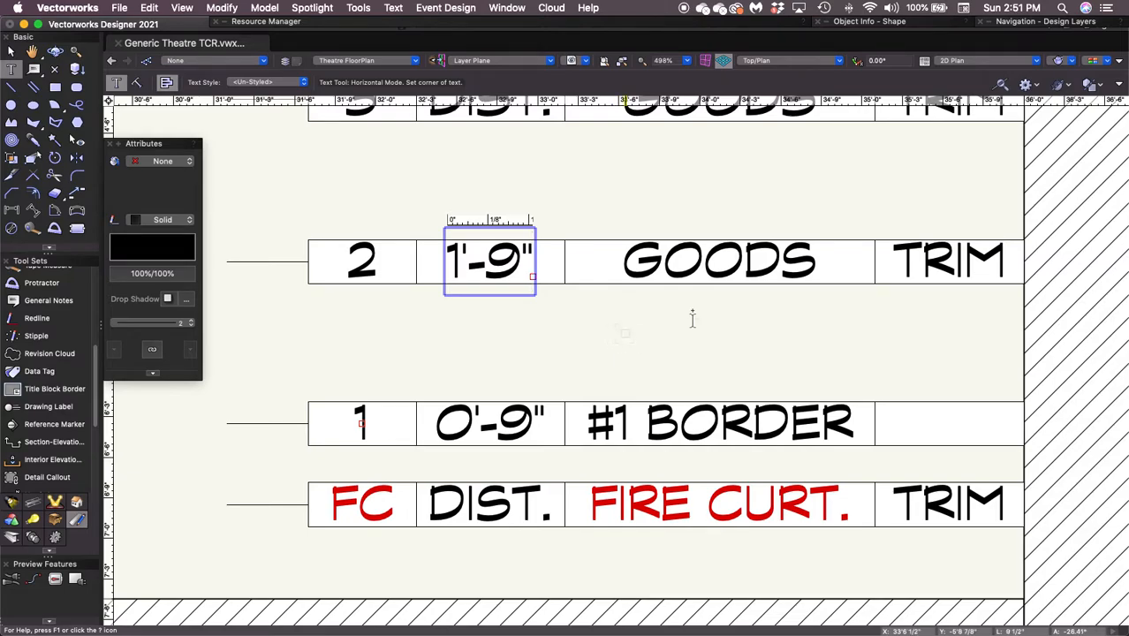
{"action": "double_click", "coordinate": [726, 261]}
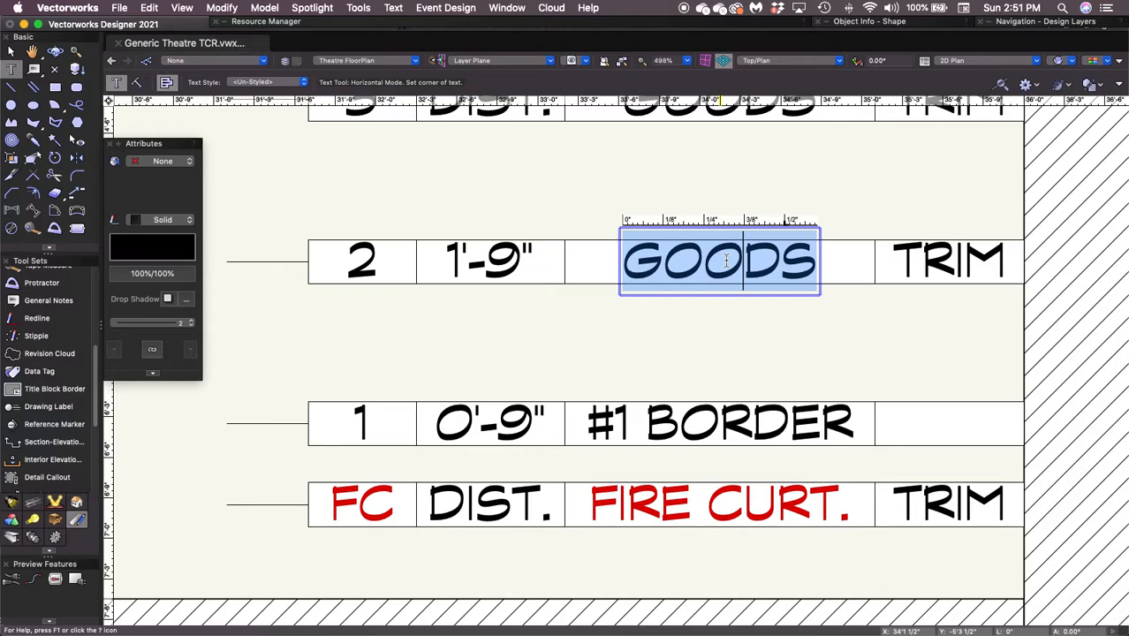
{"action": "type", "text": "#1 LEG"}
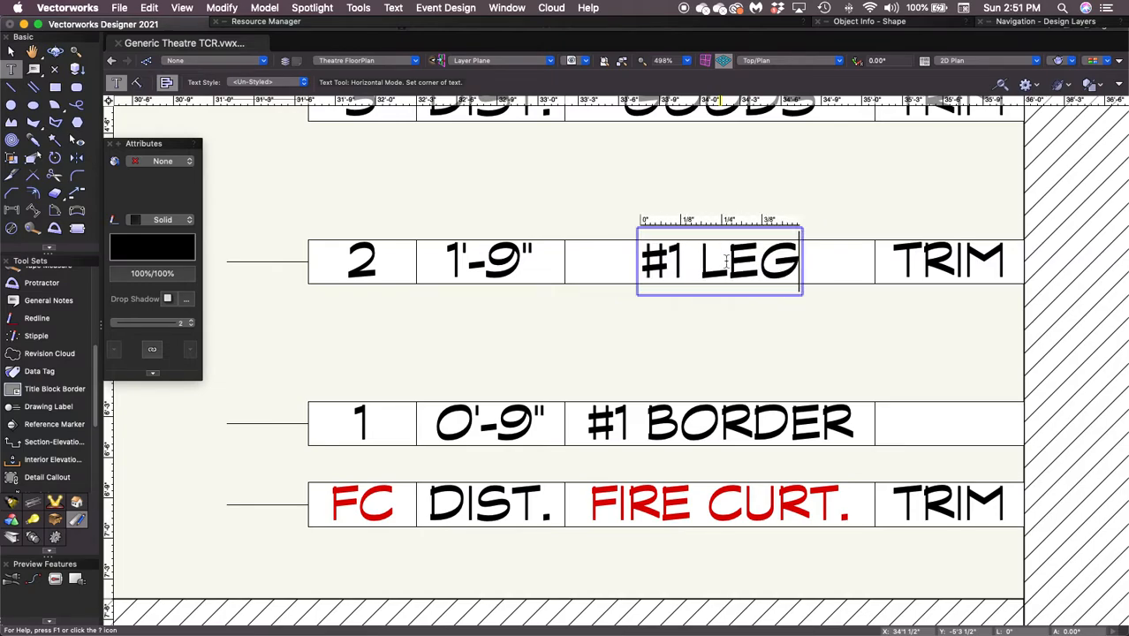
{"action": "type", "text": "S"}
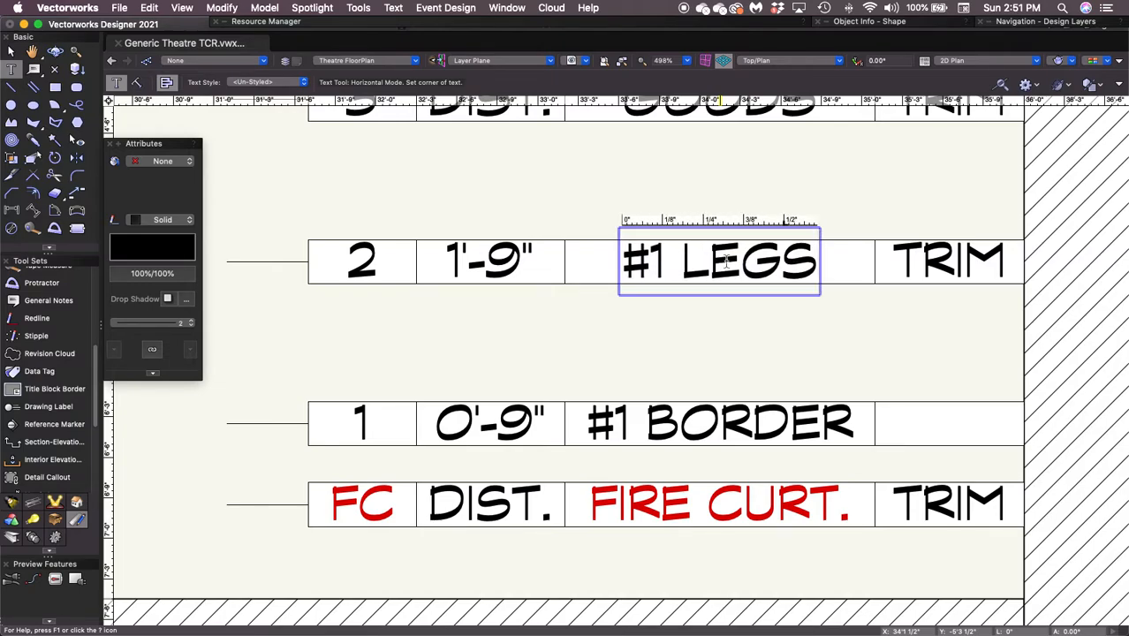
Step: Change the TRIM label in row 2 to 30'-0" and finish editing the text
{"action": "double_click", "coordinate": [966, 270]}
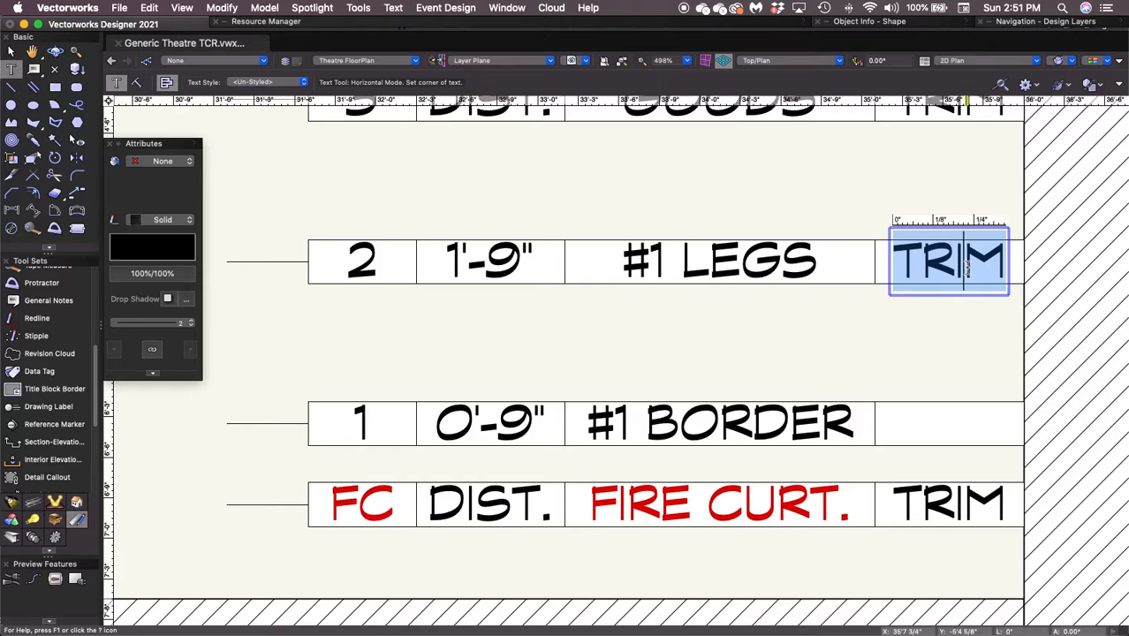
{"action": "type", "text": "30'-"}
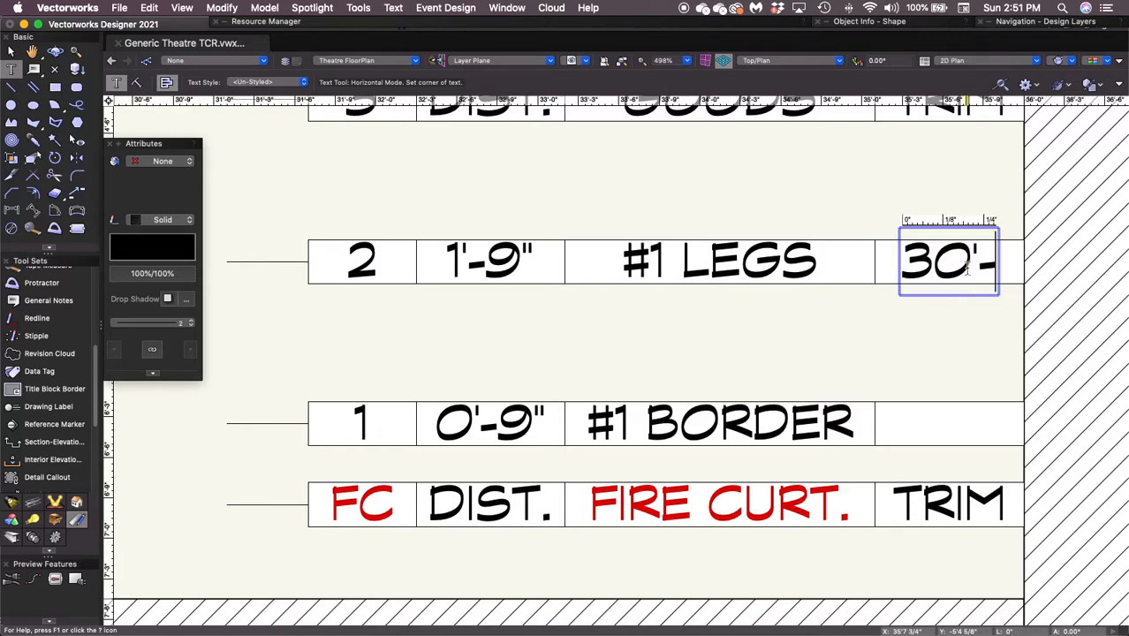
{"action": "type", "text": "0\""}
{"action": "key", "text": "Escape"}
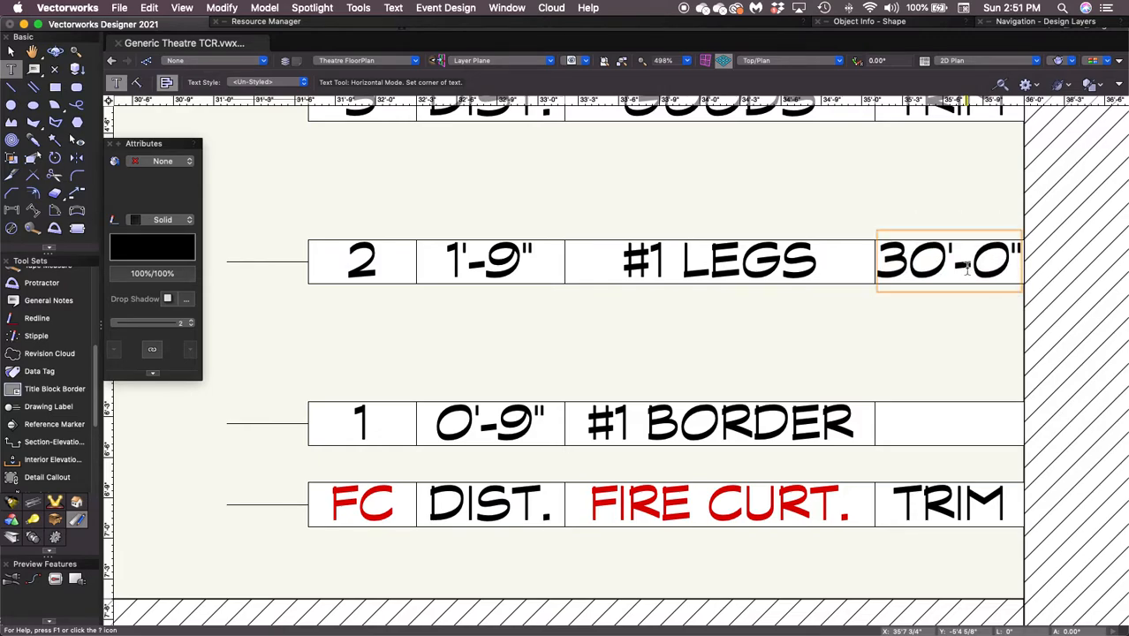
{"action": "key", "text": "Escape"}
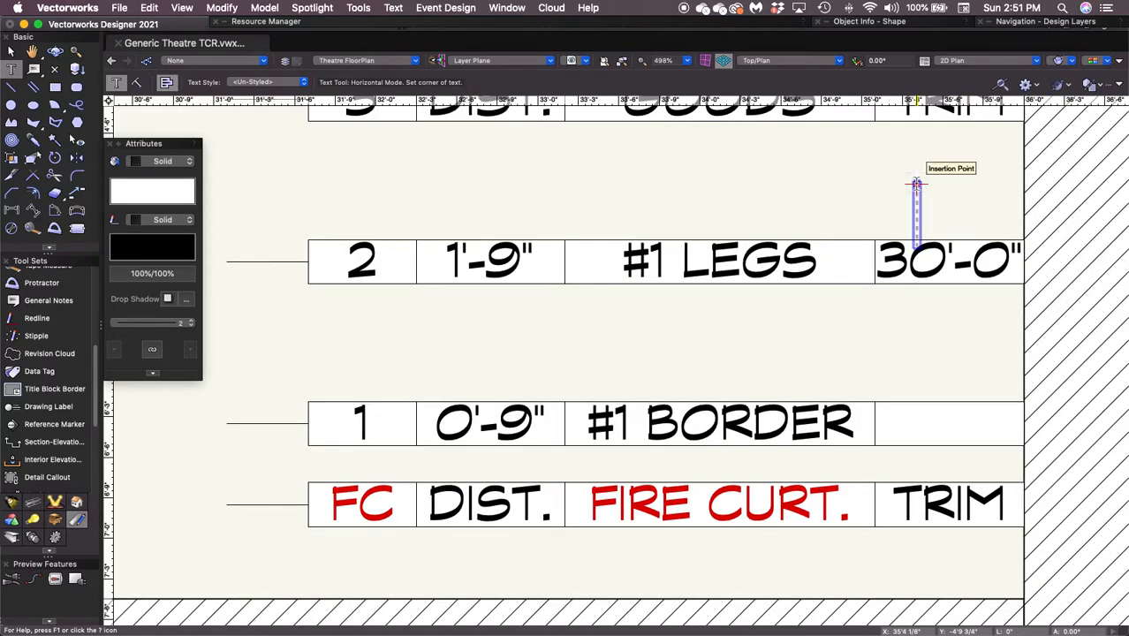
Step: Change the DIST. label in row 3 of the lineset schedule to 2'-9"
{"action": "left_click_drag", "start_coordinate": [889, 184], "coordinate": [902, 433]}
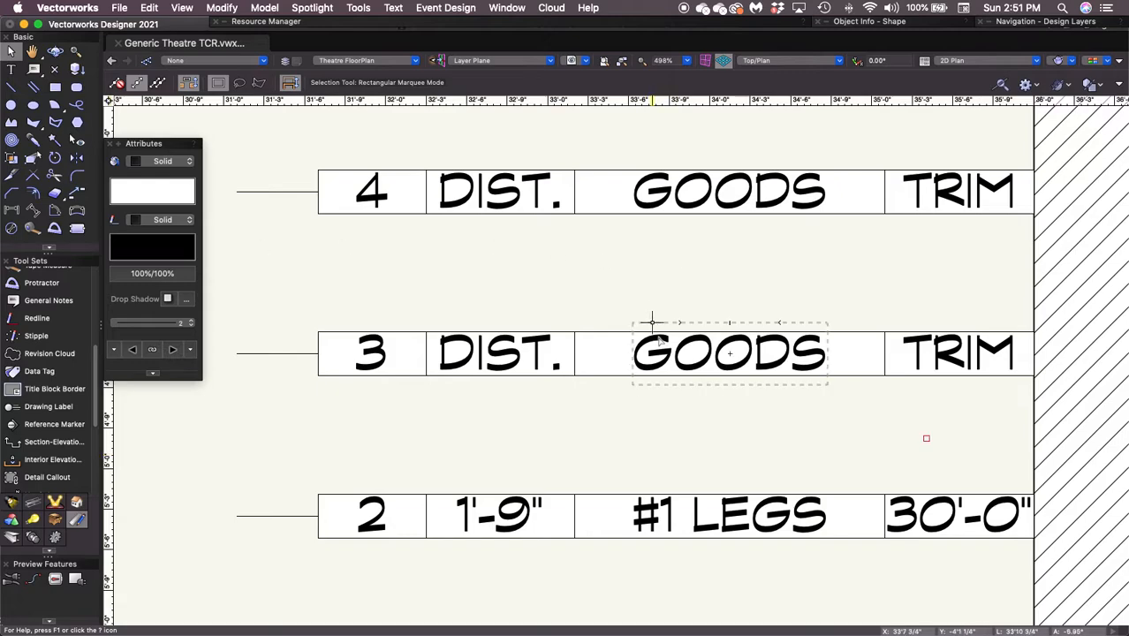
{"action": "left_click", "coordinate": [499, 353]}
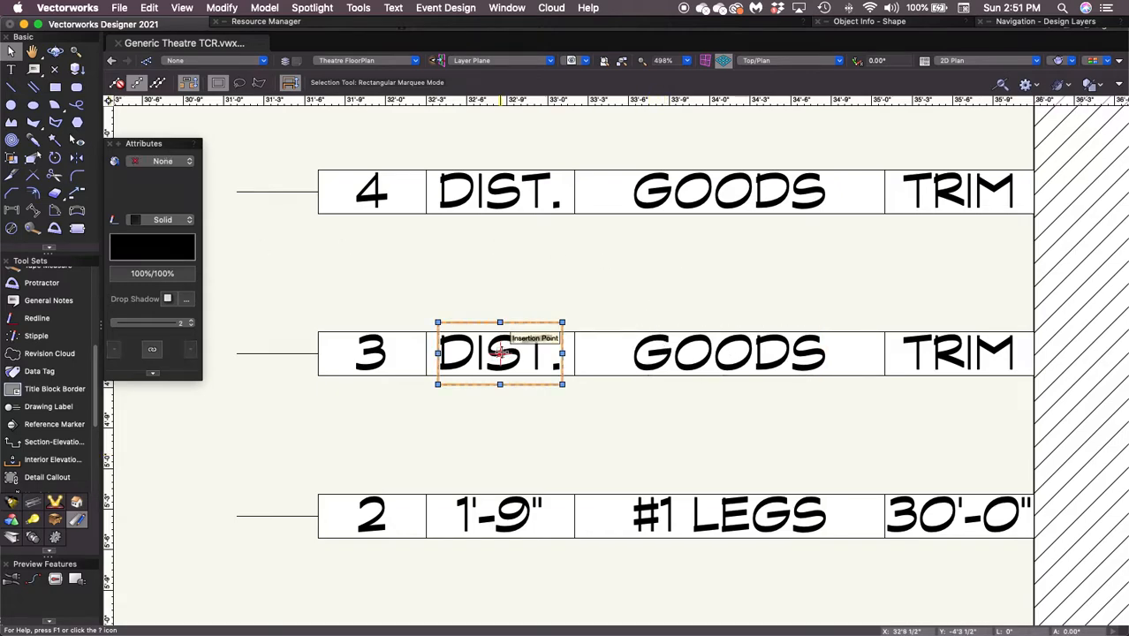
{"action": "double_click", "coordinate": [500, 353]}
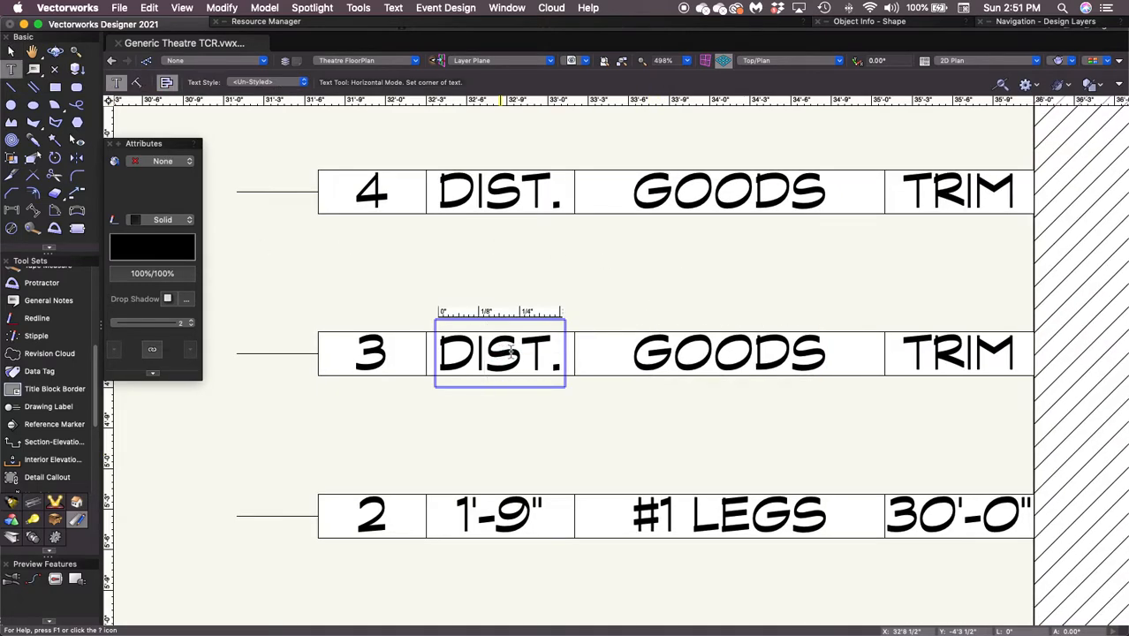
{"action": "double_click", "coordinate": [511, 351]}
{"action": "left_click", "coordinate": [510, 351]}
{"action": "left_click_drag", "start_coordinate": [563, 353], "coordinate": [425, 353]}
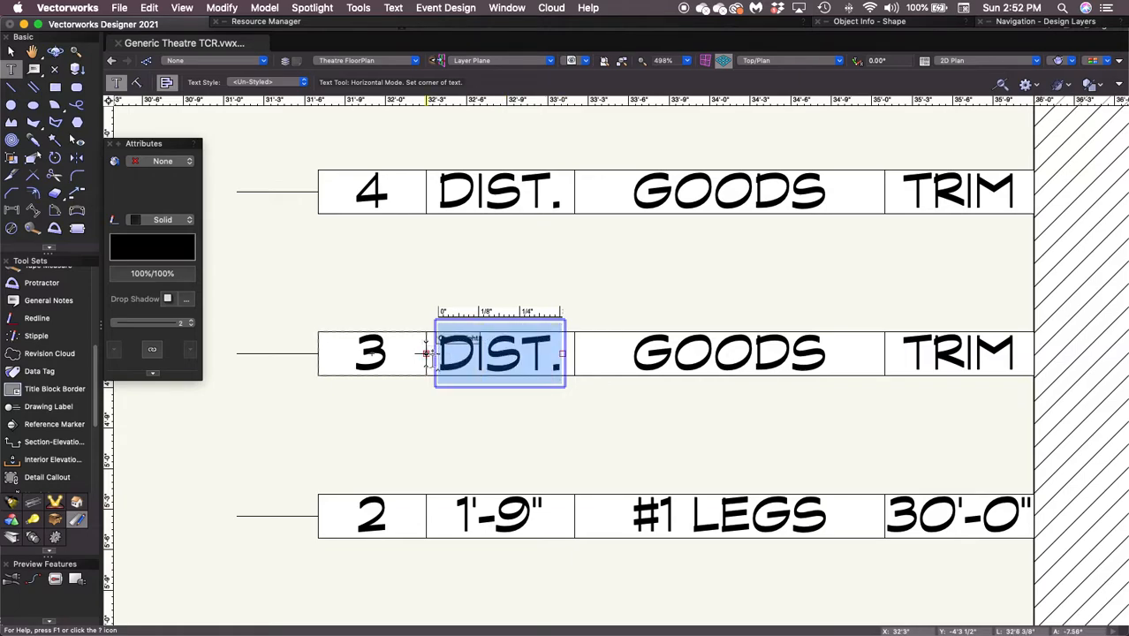
{"action": "type", "text": "2'-9\""}
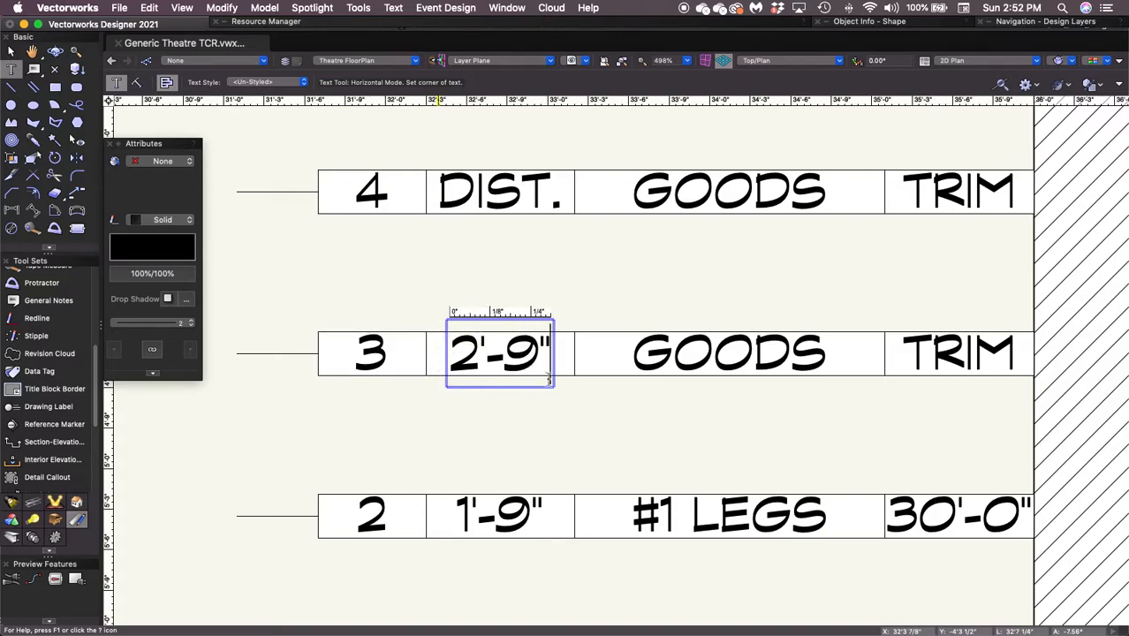
{"action": "key", "text": "Escape"}
Step: Delete the GOODS and TRIM labels from row 3, leaving both cells empty
{"action": "key", "text": "x"}
{"action": "left_click", "coordinate": [753, 358]}
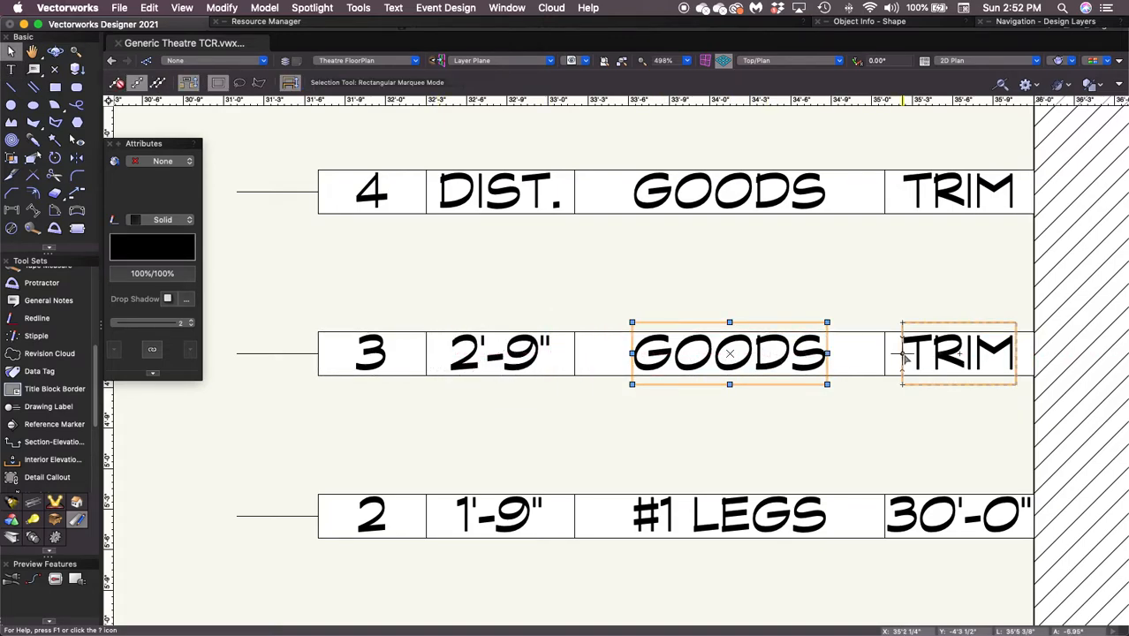
{"action": "key", "text": "Delete"}
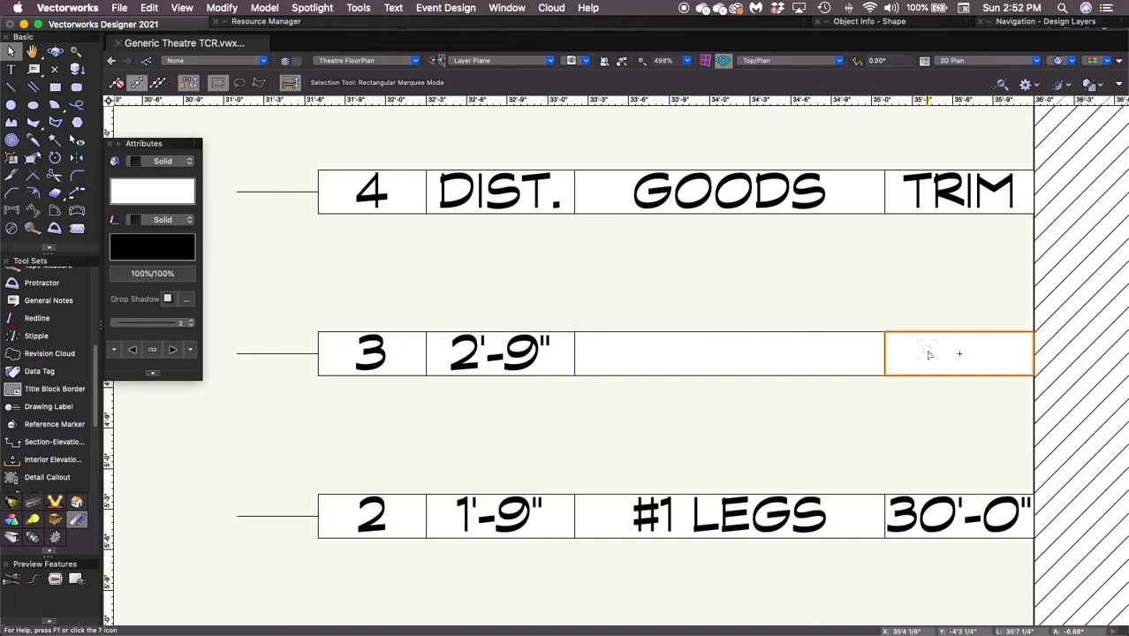
Step: Change row 4's DIST. label to 3'-9" and its GOODS label to #1 ELEC
{"action": "double_click", "coordinate": [521, 196]}
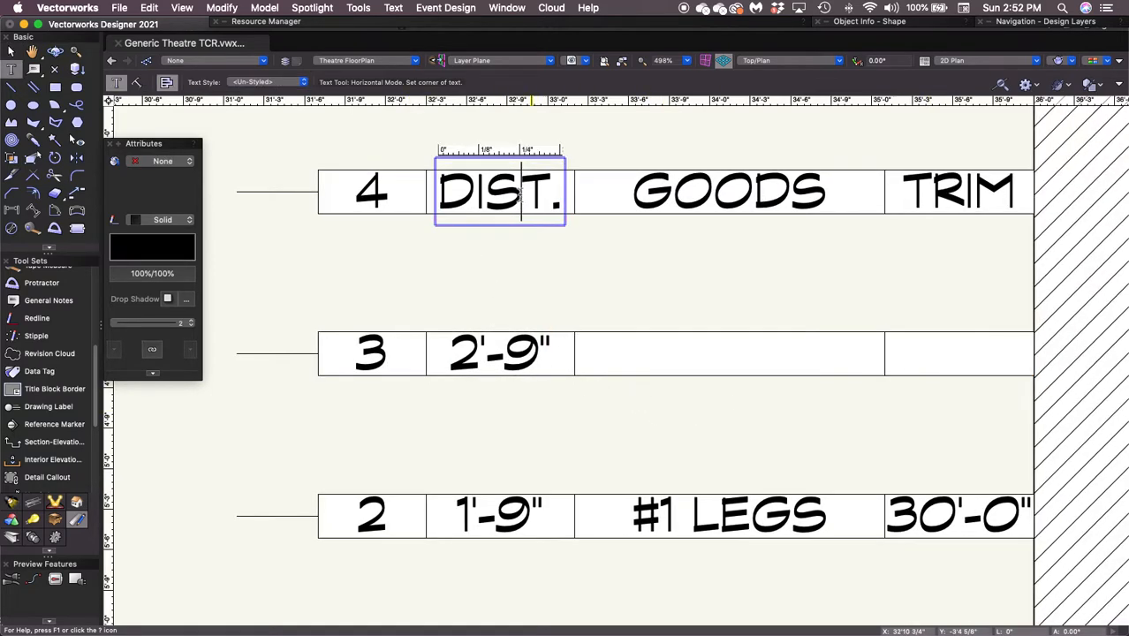
{"action": "type", "text": "3'-9\""}
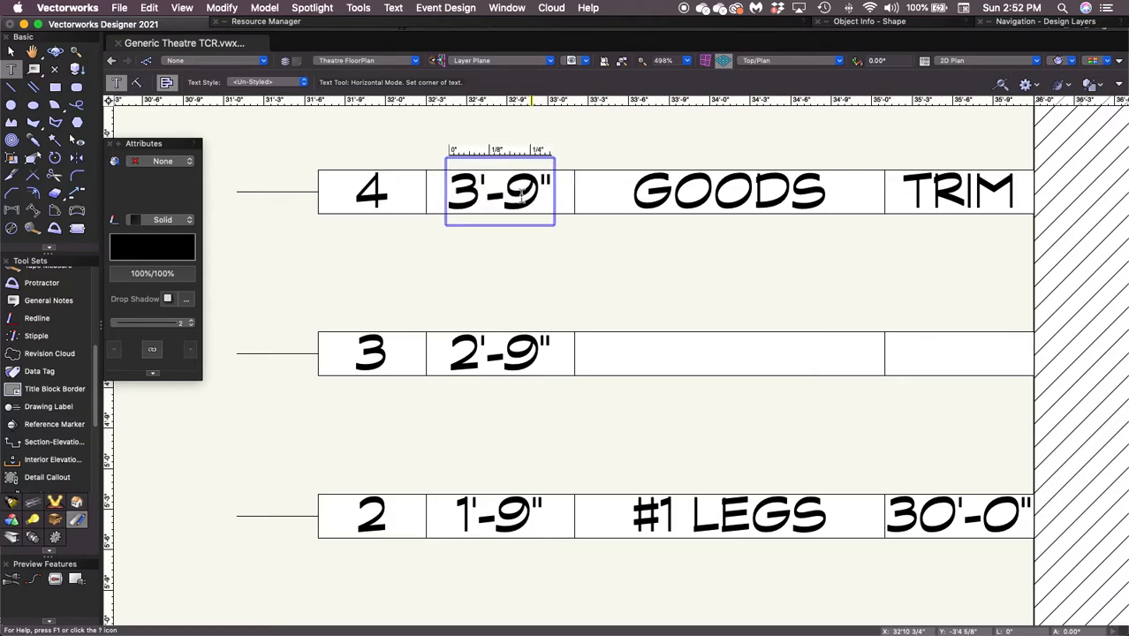
{"action": "key", "text": "Escape"}
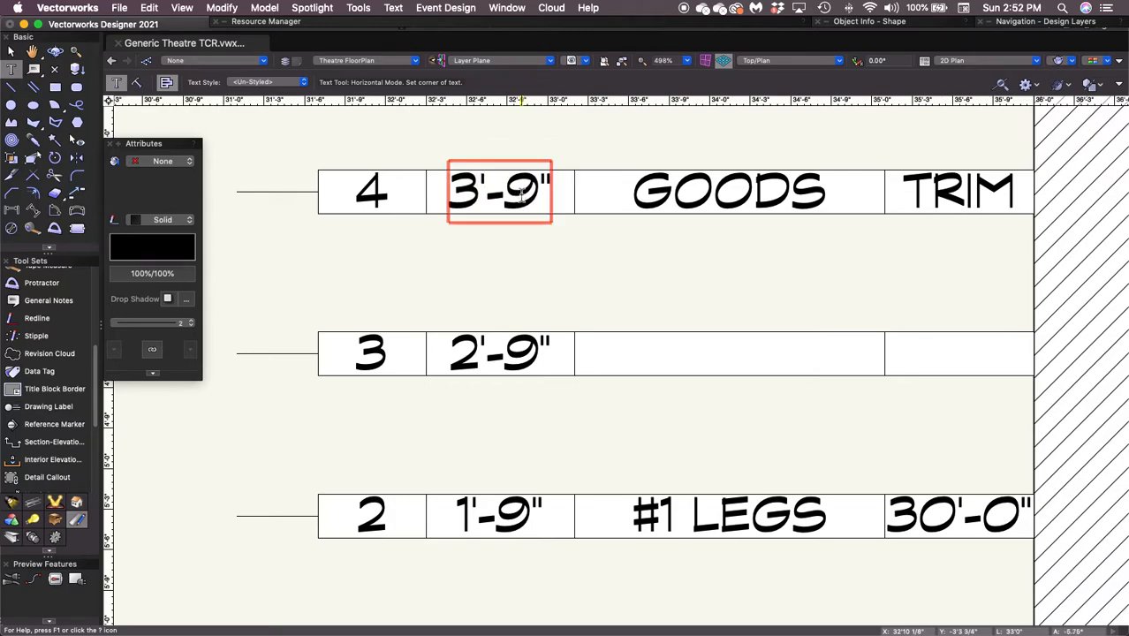
{"action": "left_click", "coordinate": [732, 196]}
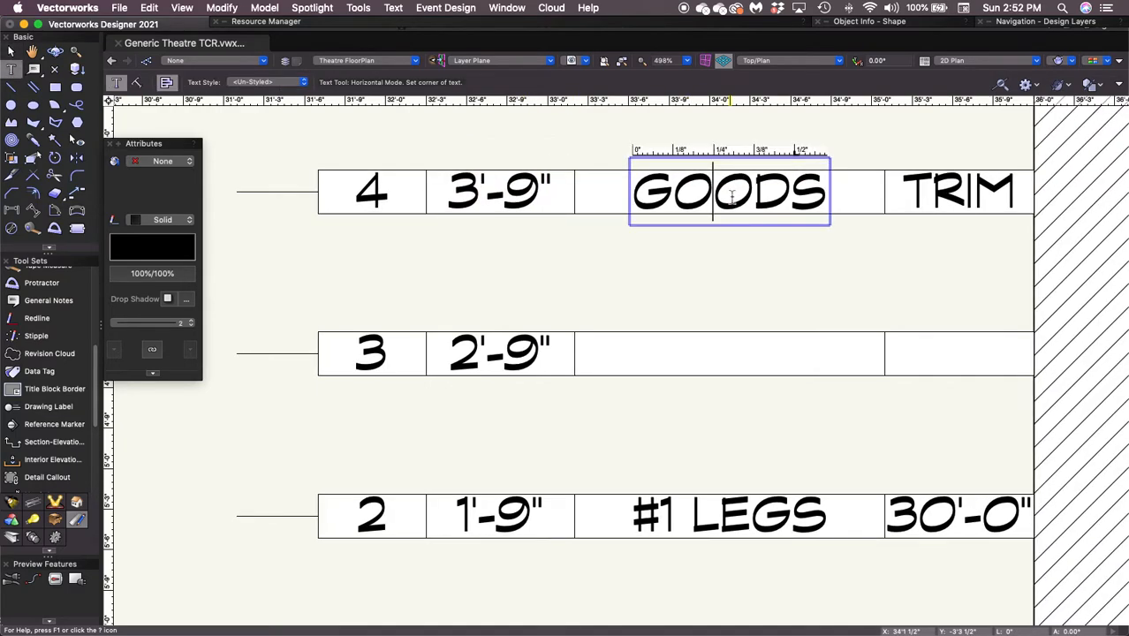
{"action": "double_click", "coordinate": [752, 194]}
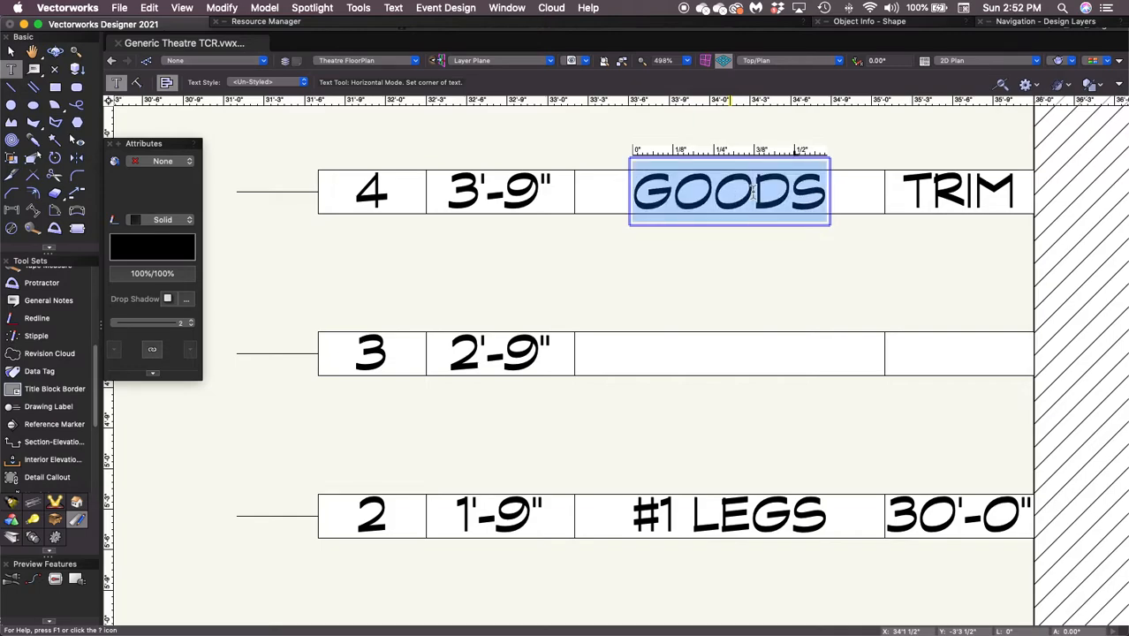
{"action": "type", "text": "#1"}
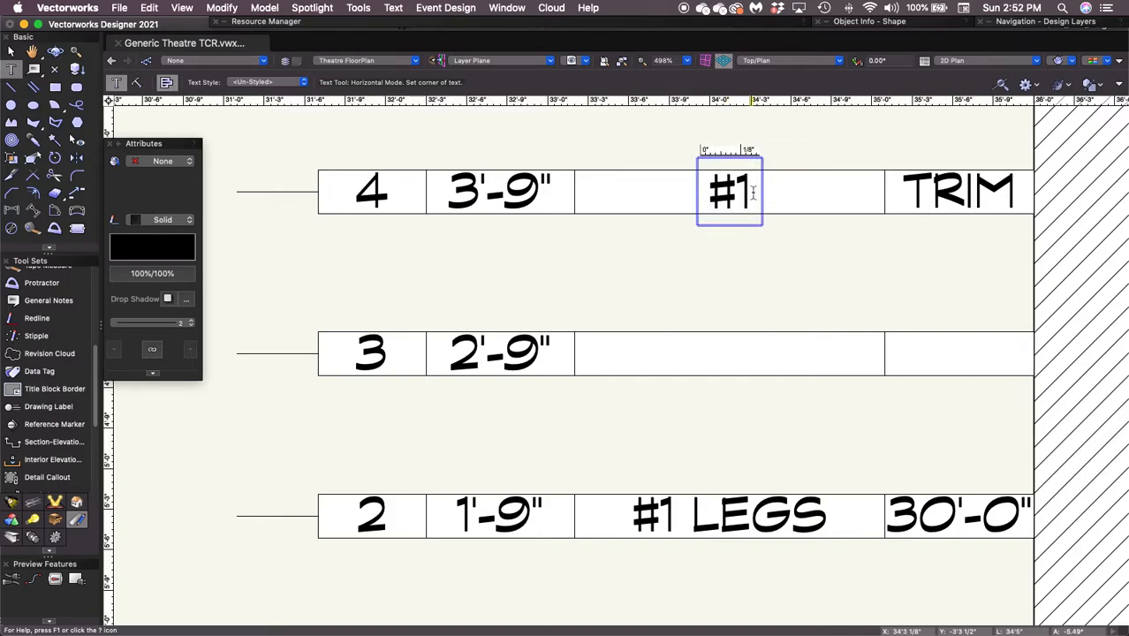
{"action": "type", "text": " ELEC."}
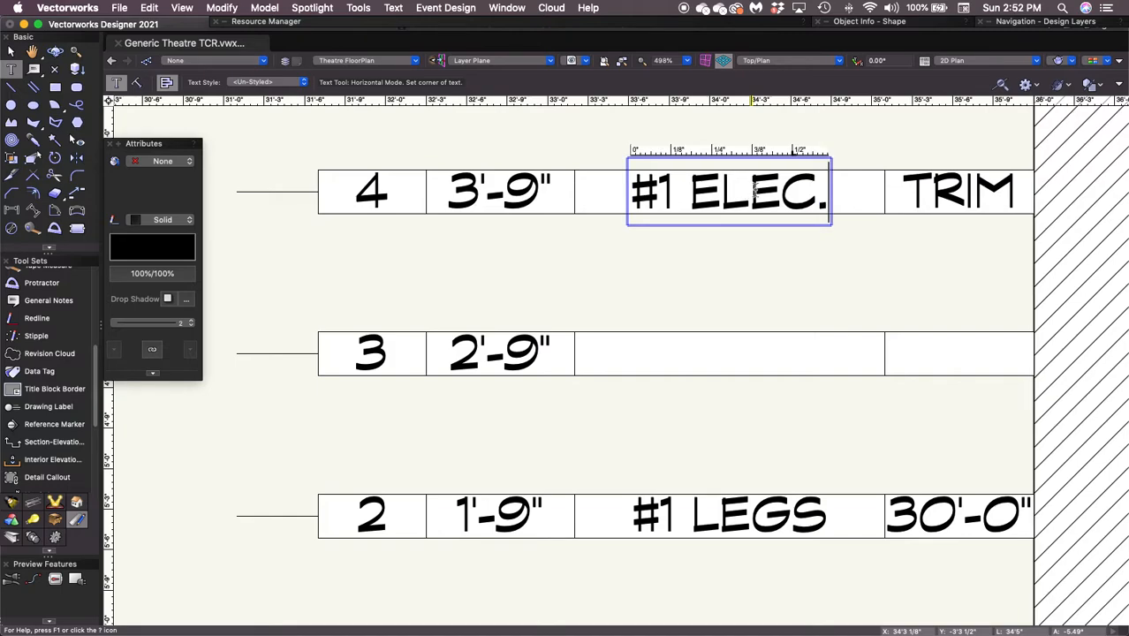
{"action": "key", "text": "Escape"}
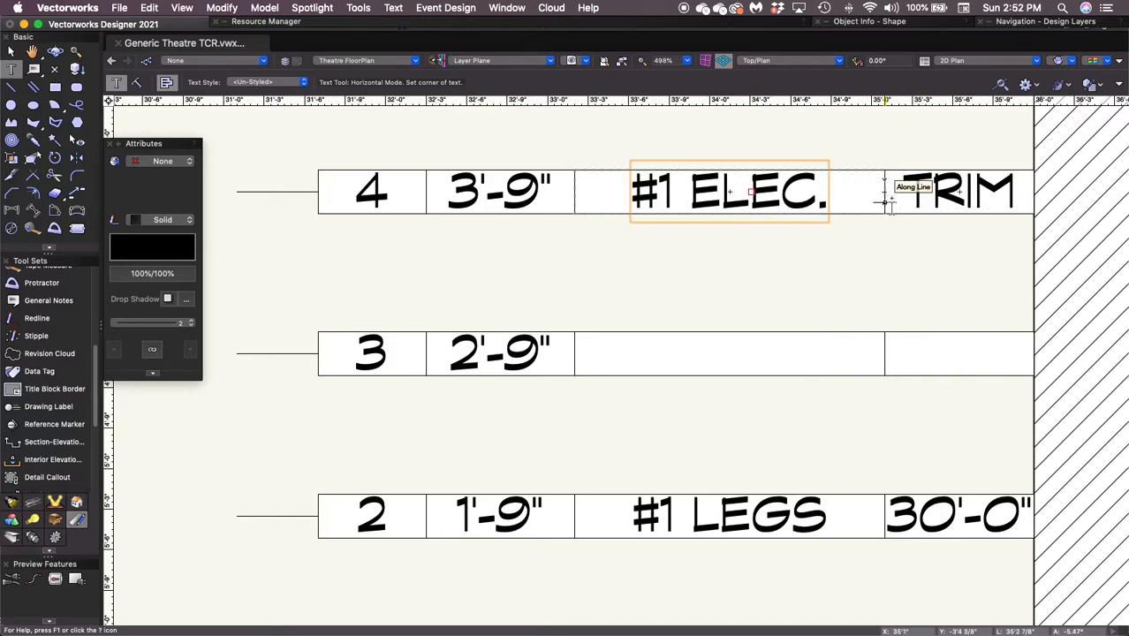
Step: Delete the TRIM label from row 4, leaving its last cell empty
{"action": "key", "text": "x"}
{"action": "left_click", "coordinate": [954, 190]}
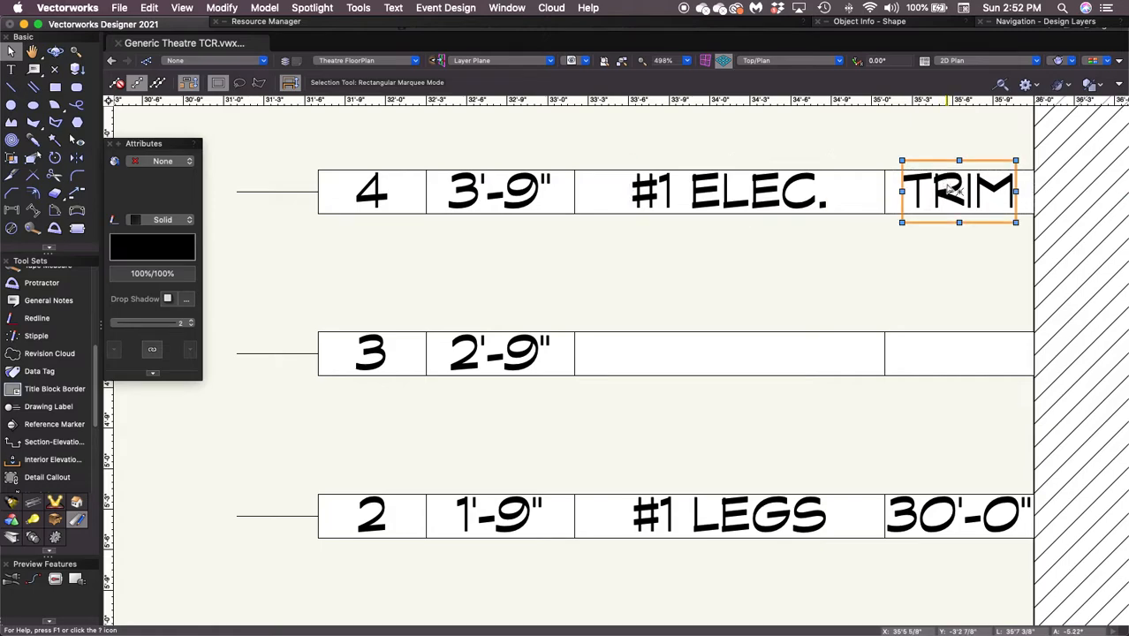
{"action": "key", "text": "BackSpace"}
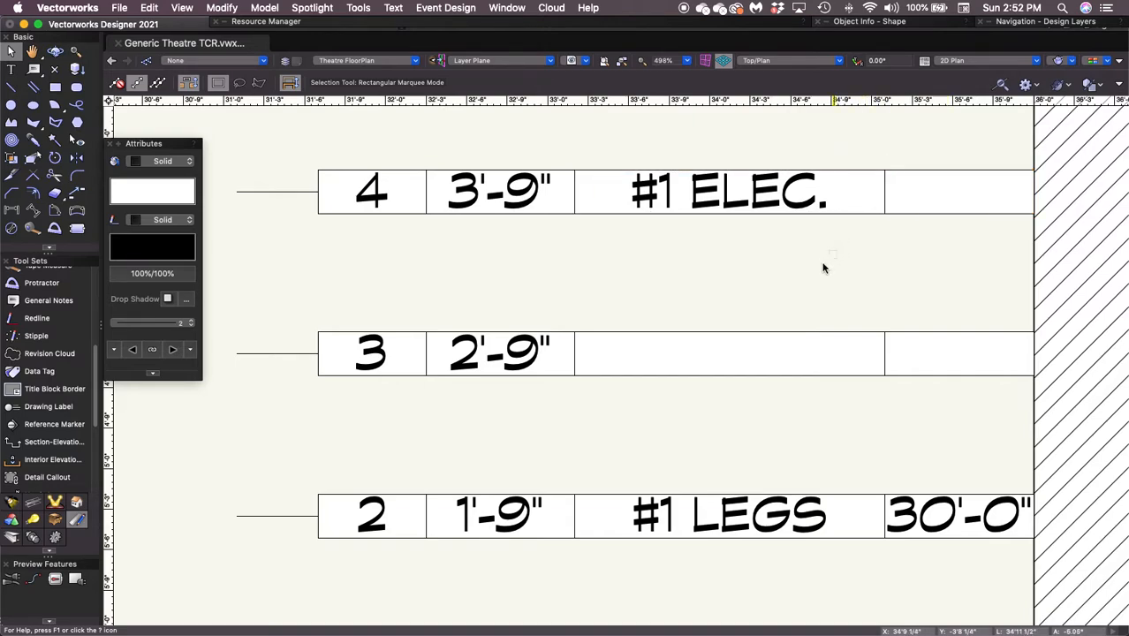
Step: Change row 5's DIST. label to 4'-9" and delete the GOODS and TRIM labels from that row
{"action": "left_click", "coordinate": [623, 224]}
{"action": "left_click", "coordinate": [703, 256]}
{"action": "left_click_drag", "start_coordinate": [678, 142], "coordinate": [703, 454]}
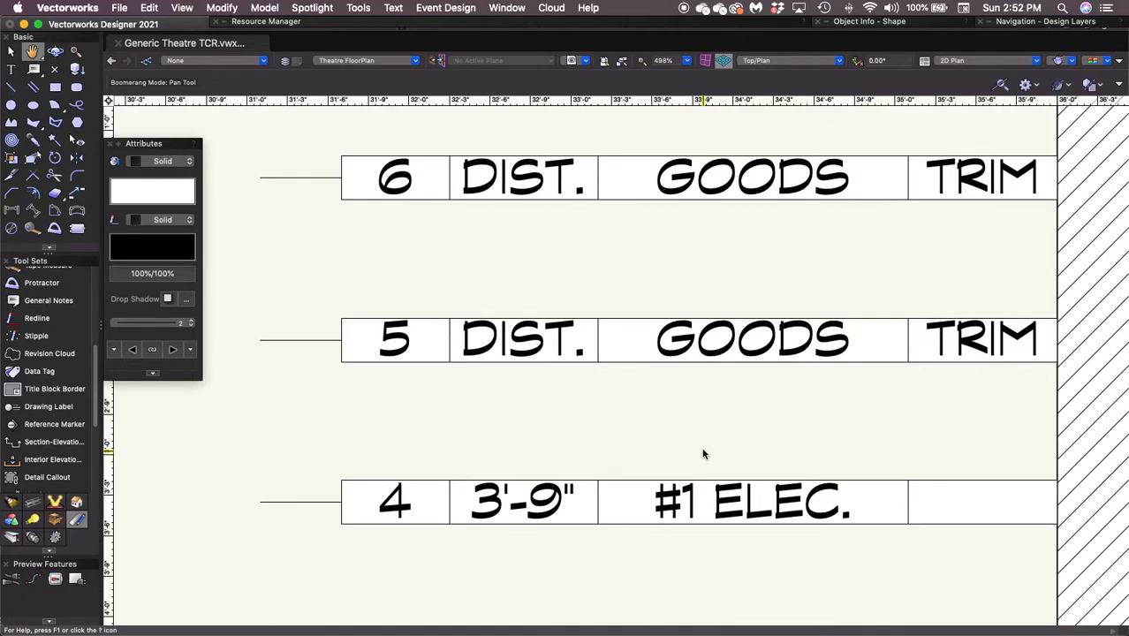
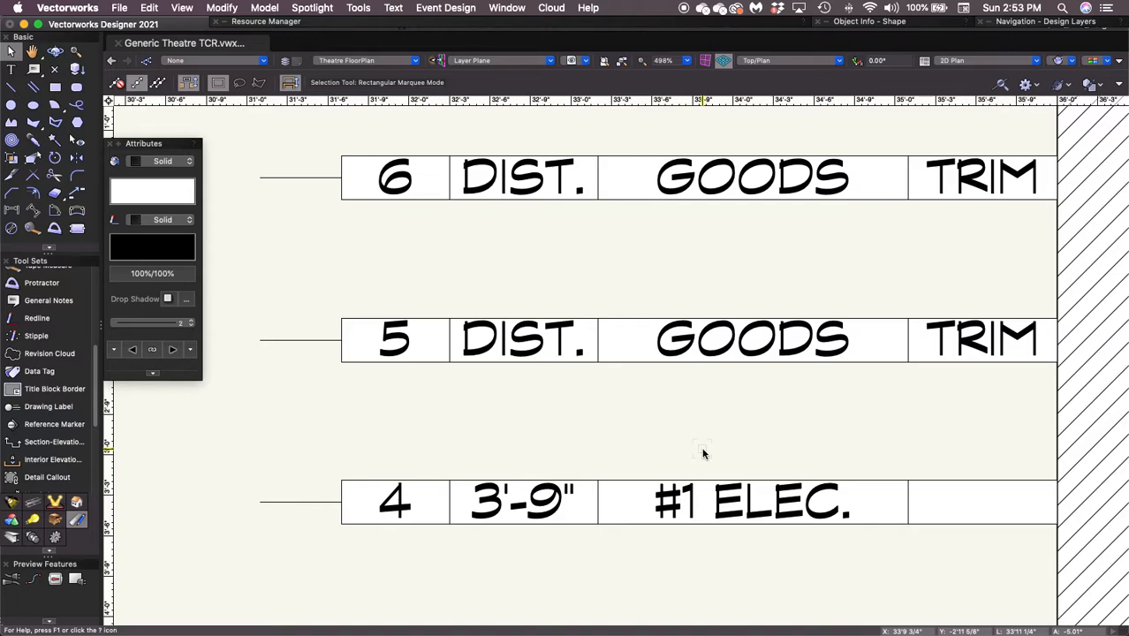
{"action": "left_click", "coordinate": [676, 512]}
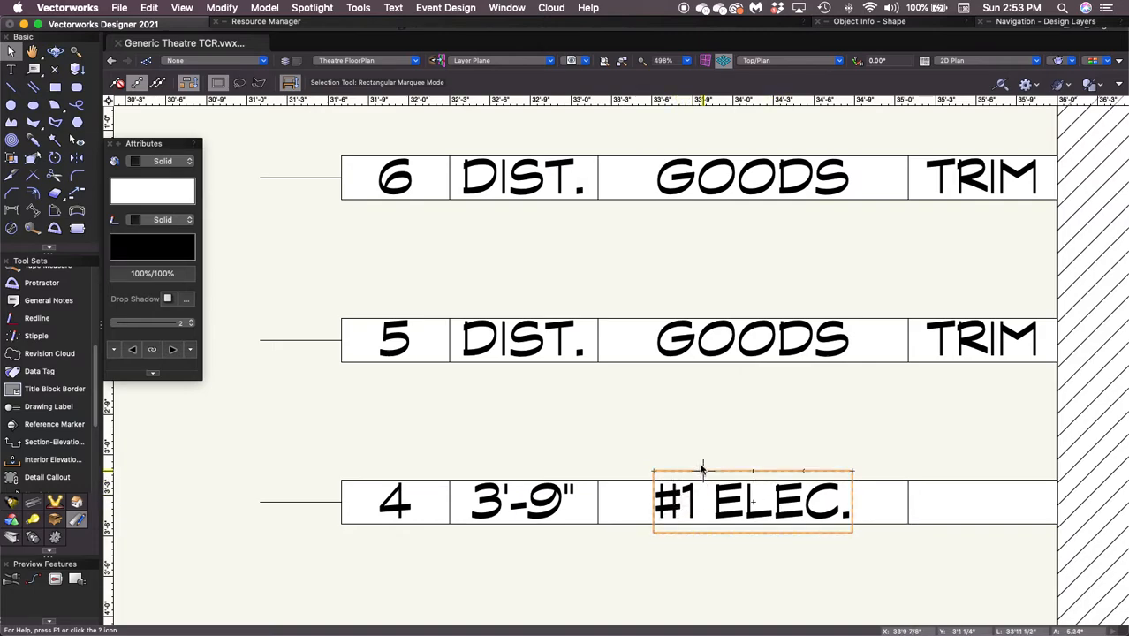
{"action": "left_click", "coordinate": [703, 402]}
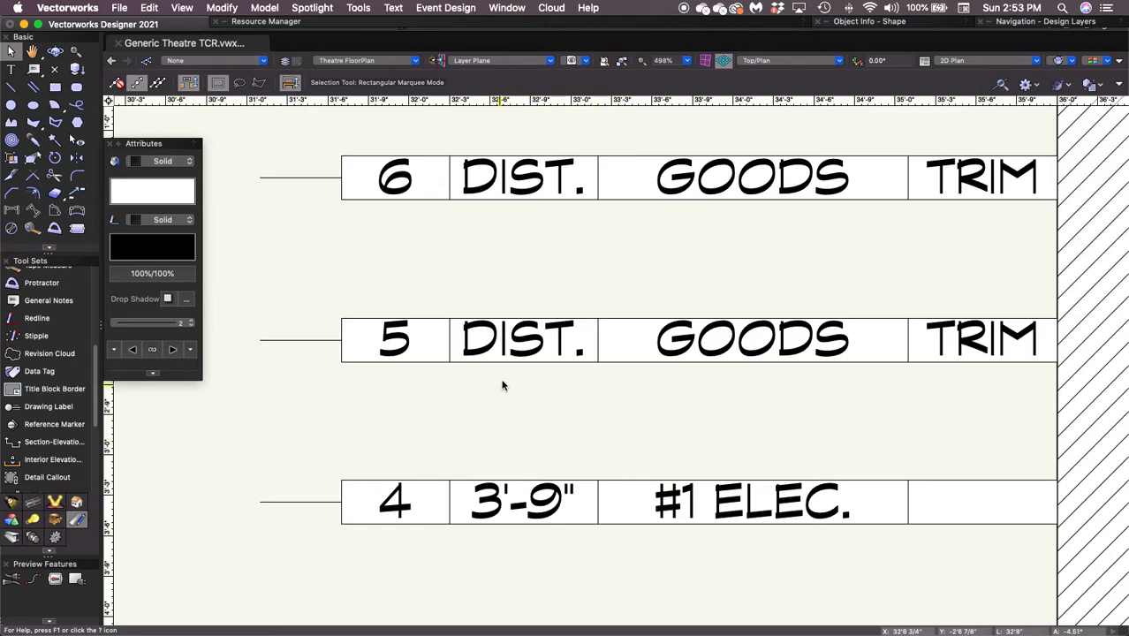
{"action": "double_click", "coordinate": [524, 345]}
{"action": "double_click", "coordinate": [523, 344]}
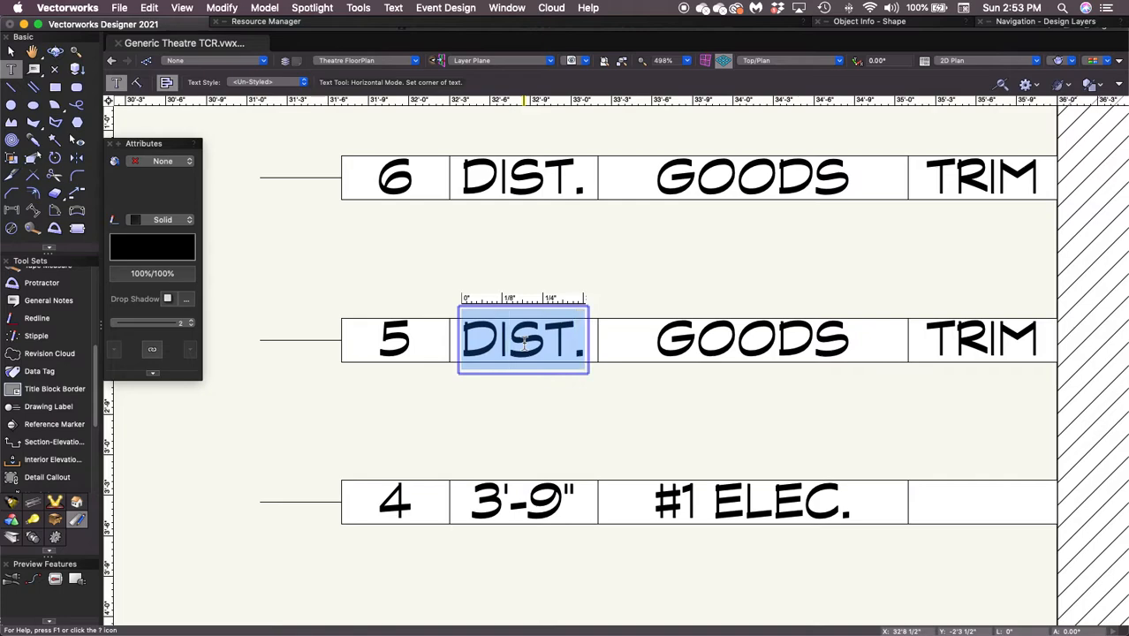
{"action": "type", "text": "4'-9\""}
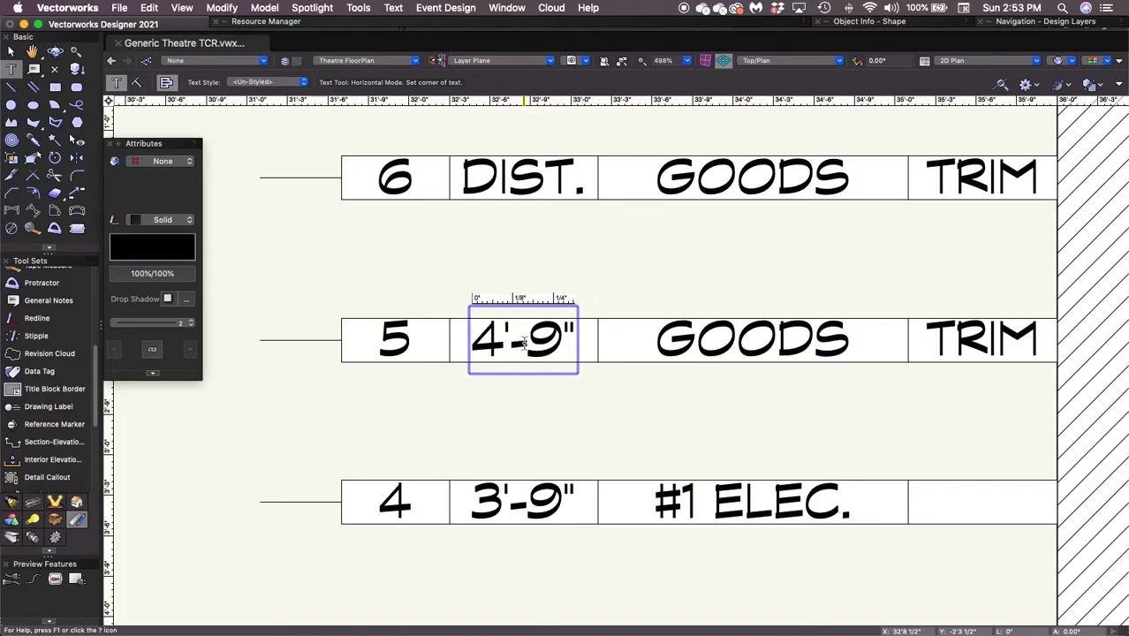
{"action": "key", "text": "Escape"}
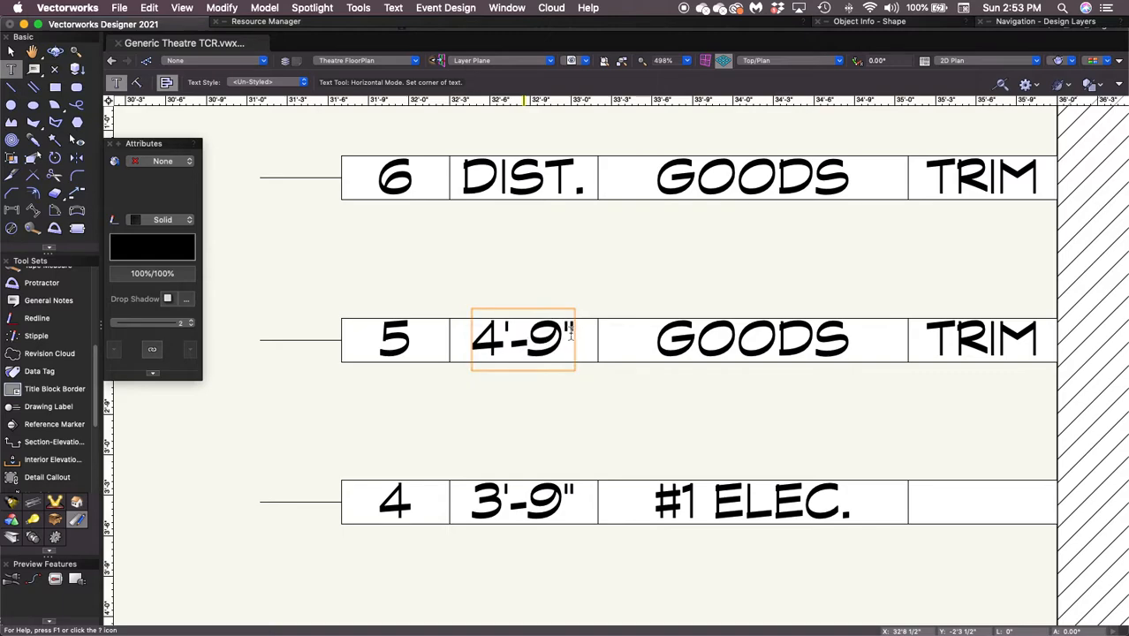
{"action": "left_click", "coordinate": [718, 345]}
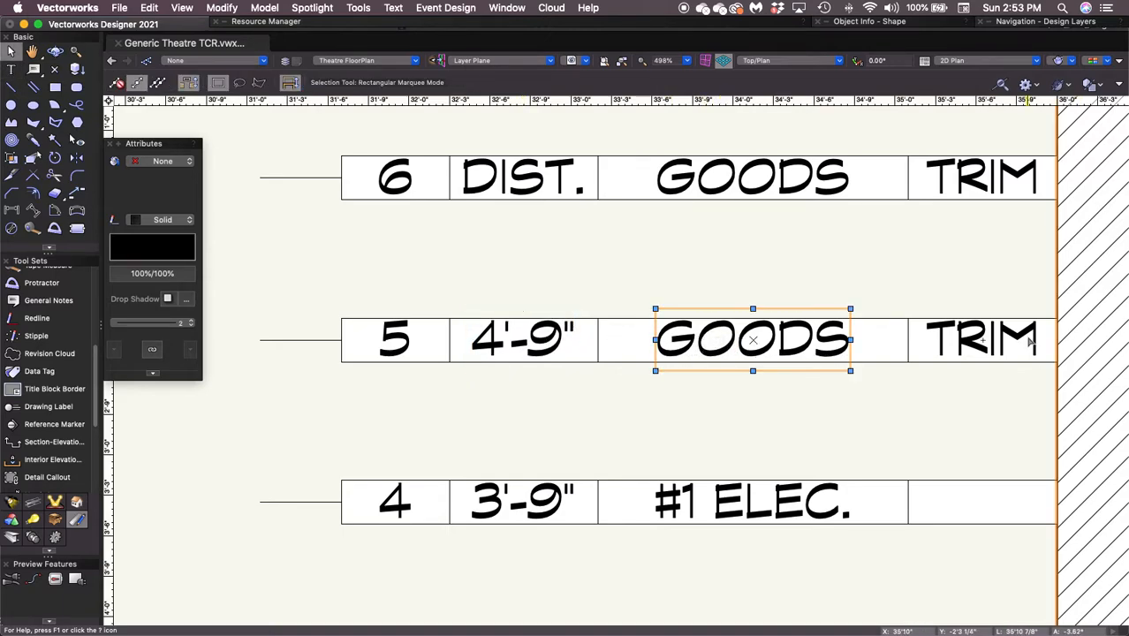
{"action": "key", "text": "Delete"}
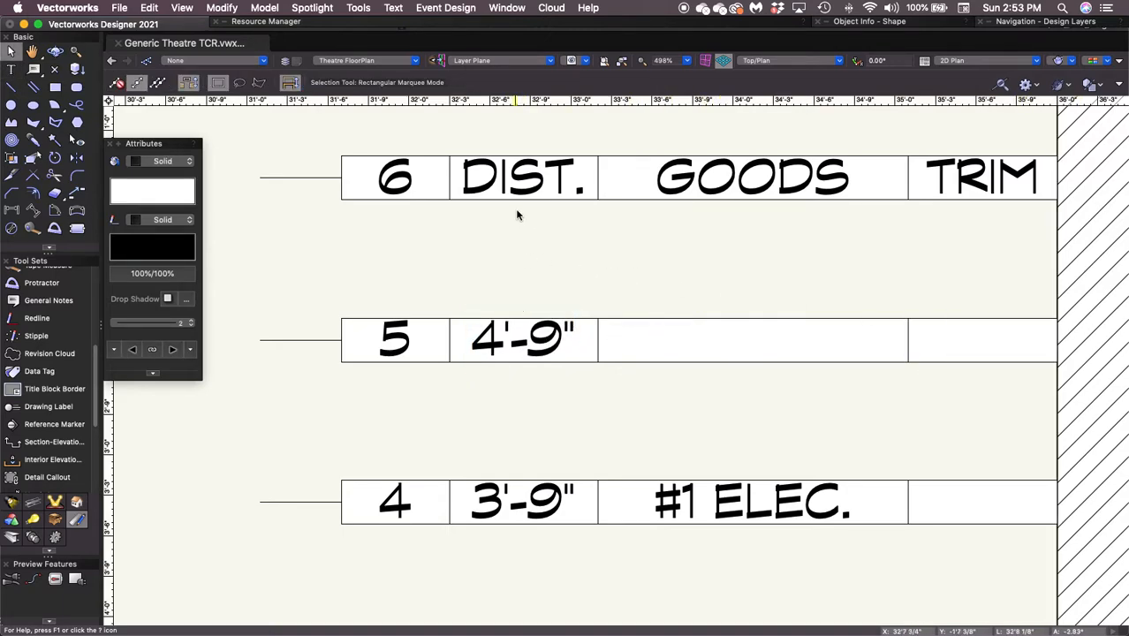
Step: Change row 6's DIST. label to 5'-9" and its GOODS label to #2 BORDER
{"action": "double_click", "coordinate": [524, 188]}
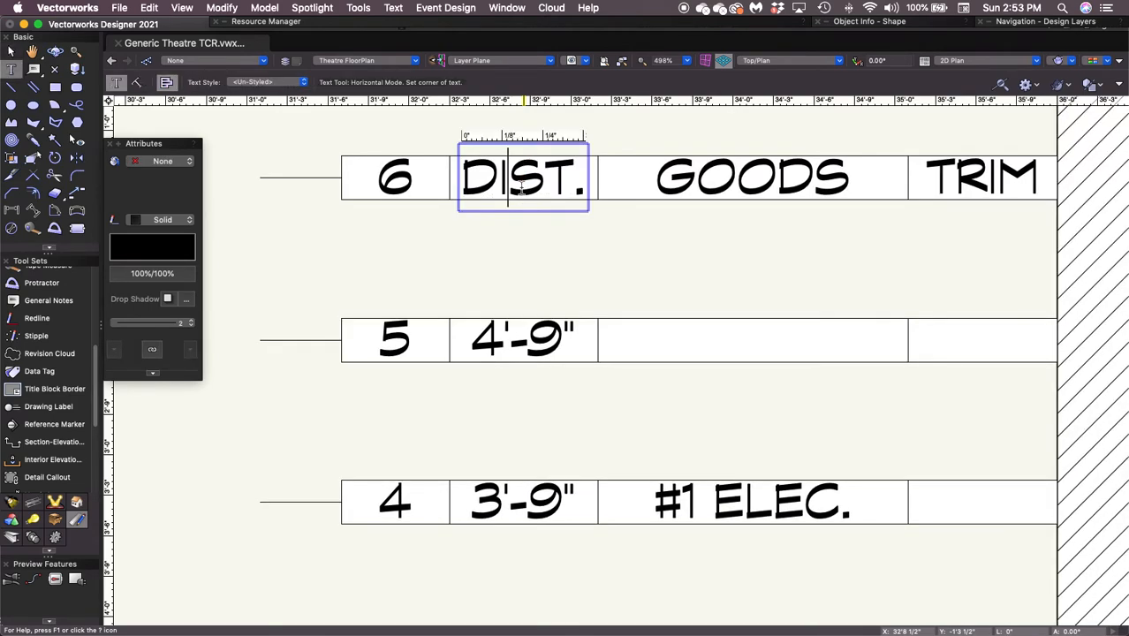
{"action": "key", "text": "super+a"}
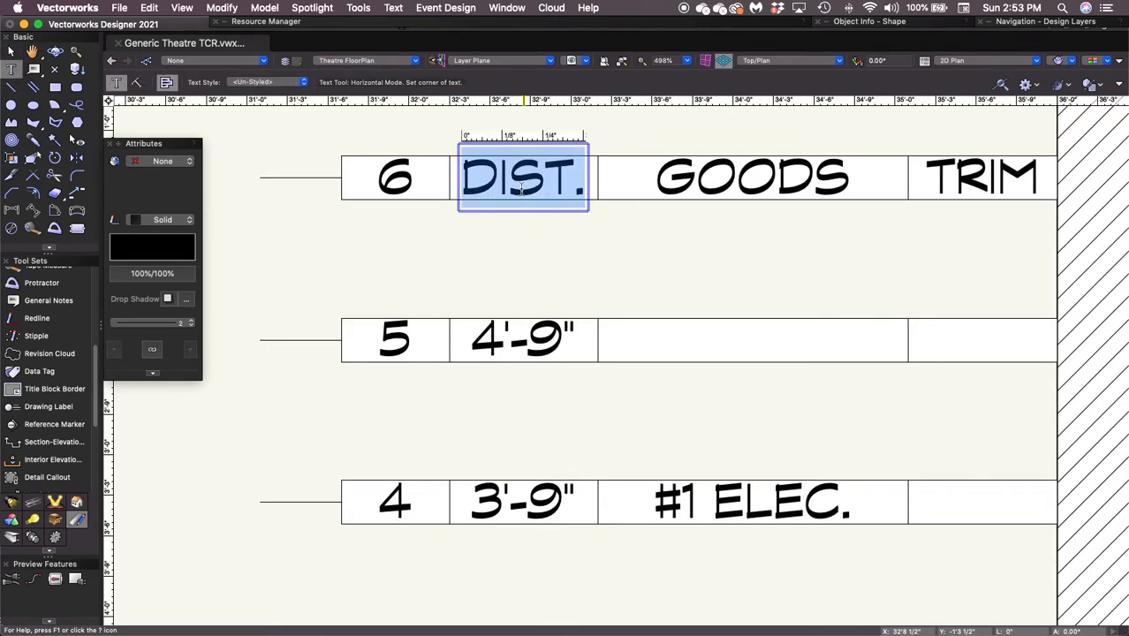
{"action": "type", "text": "5'-9\""}
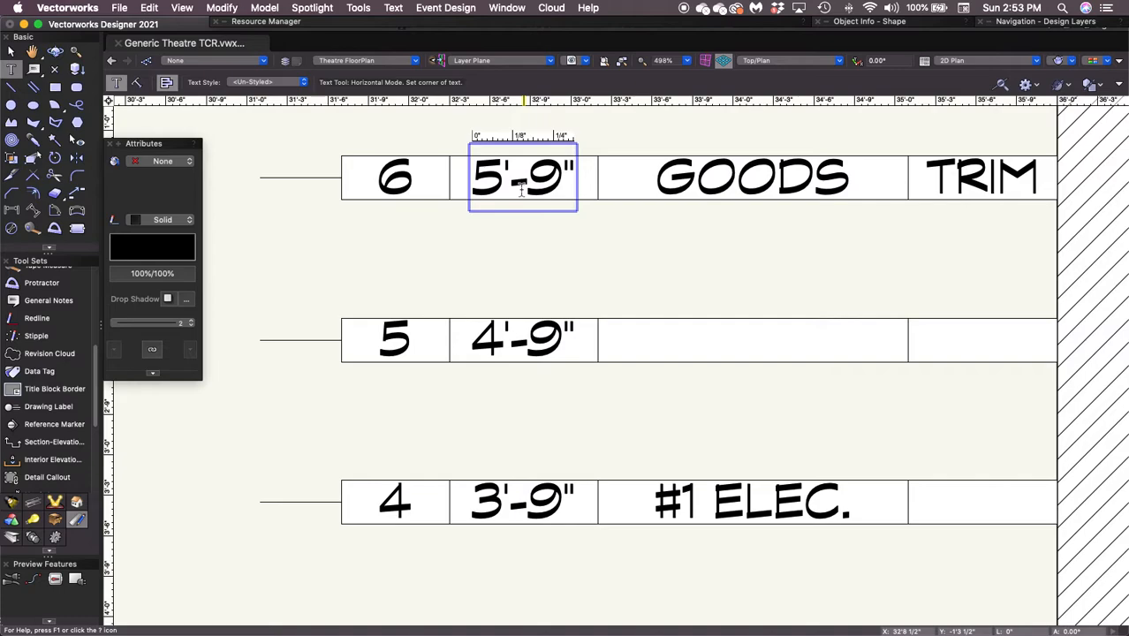
{"action": "key", "text": "Escape"}
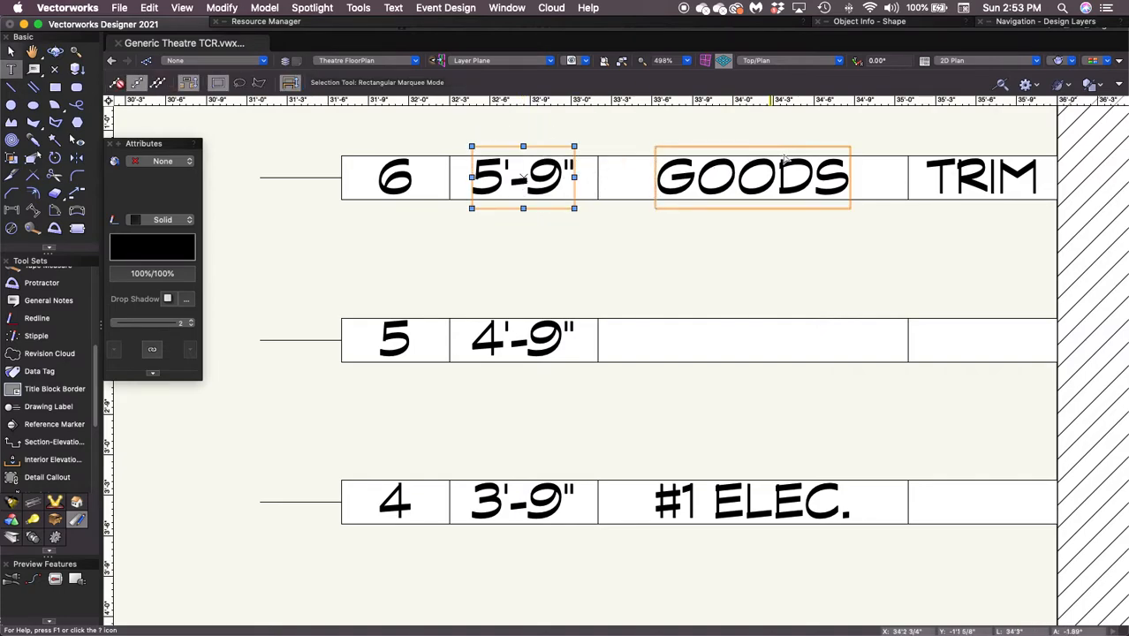
{"action": "left_click", "coordinate": [751, 180]}
{"action": "key", "text": "super+a"}
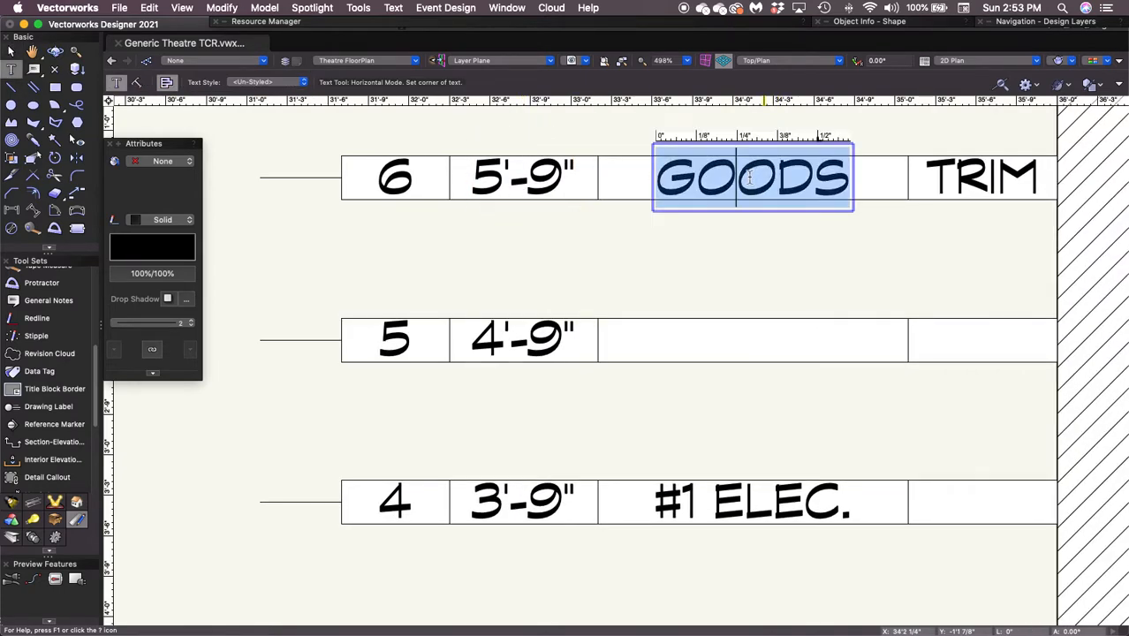
{"action": "type", "text": "#2 BORDER"}
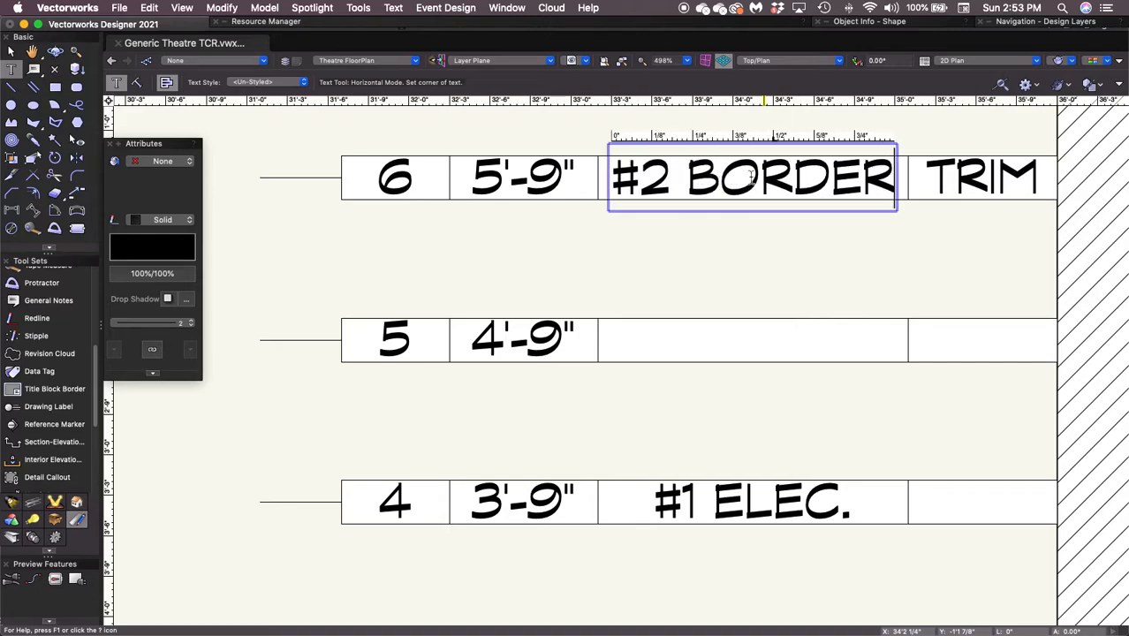
{"action": "key", "text": "Escape"}
Step: Delete the TRIM label from row 6, leaving its last cell empty
{"action": "key", "text": "x"}
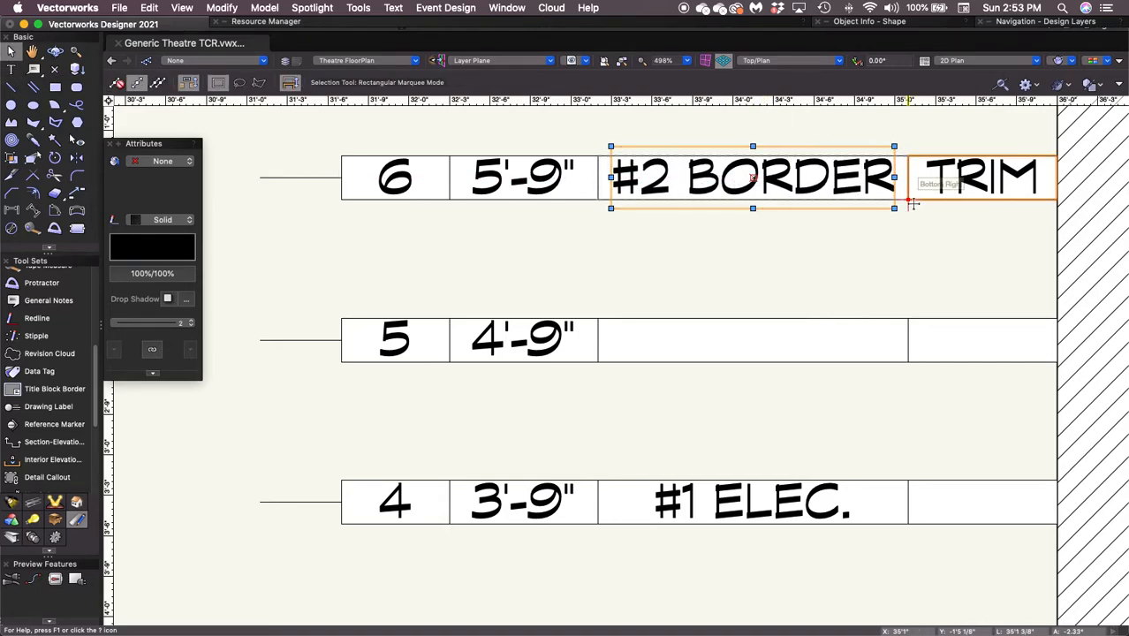
{"action": "left_click", "coordinate": [979, 179]}
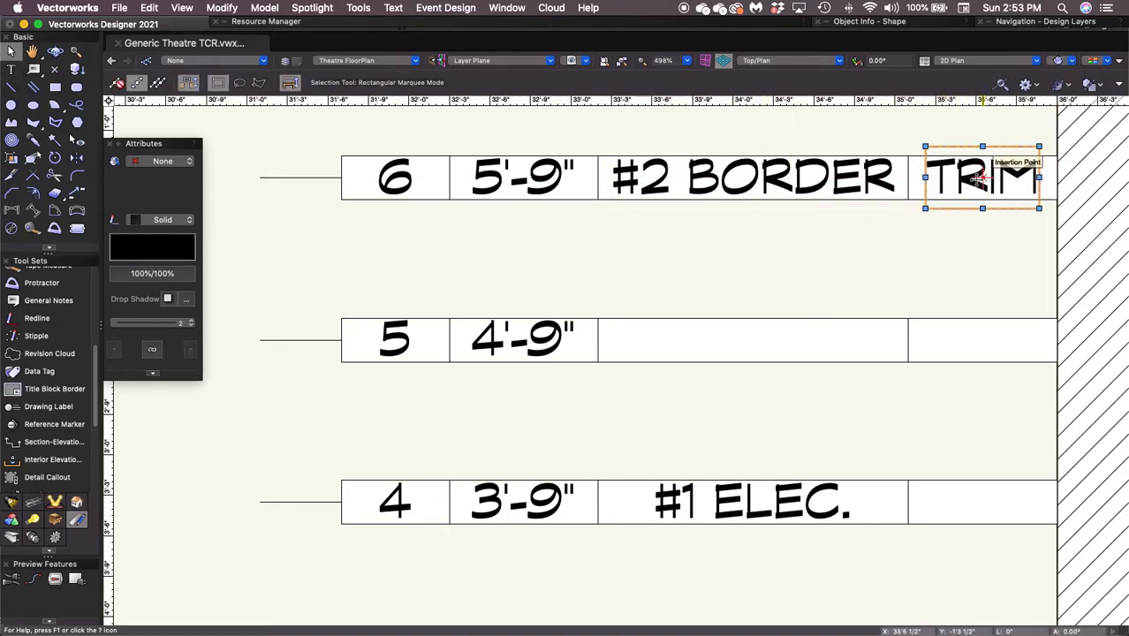
{"action": "key", "text": "BackSpace"}
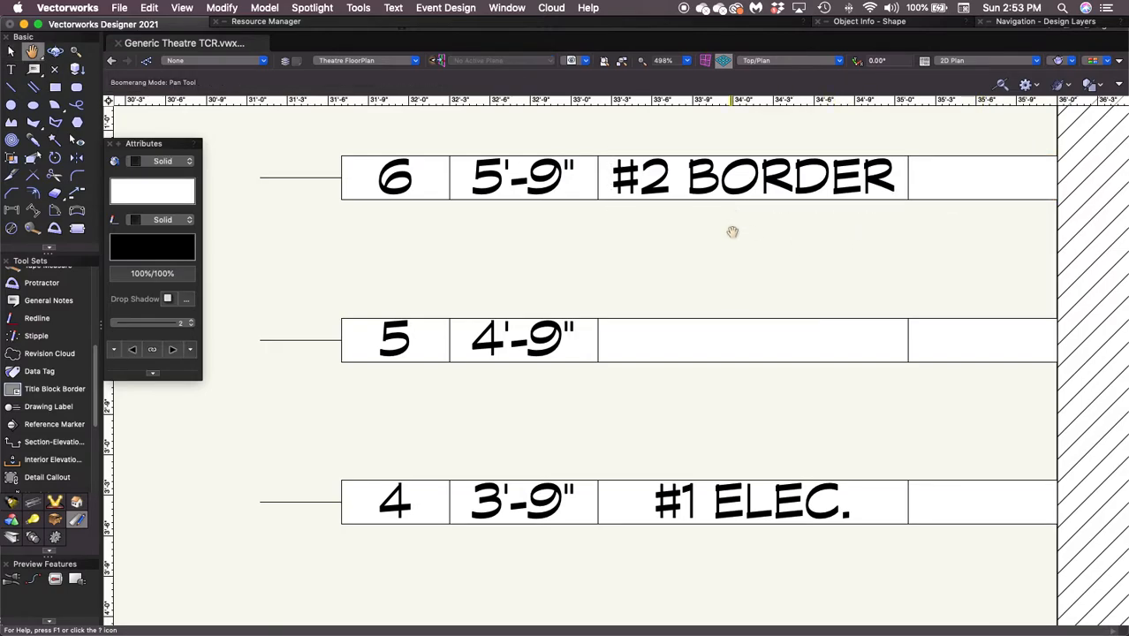
Step: Change row 7's DIST. label to 6'-9"
{"action": "left_click_drag", "start_coordinate": [734, 208], "coordinate": [757, 456]}
{"action": "left_click", "coordinate": [575, 283]}
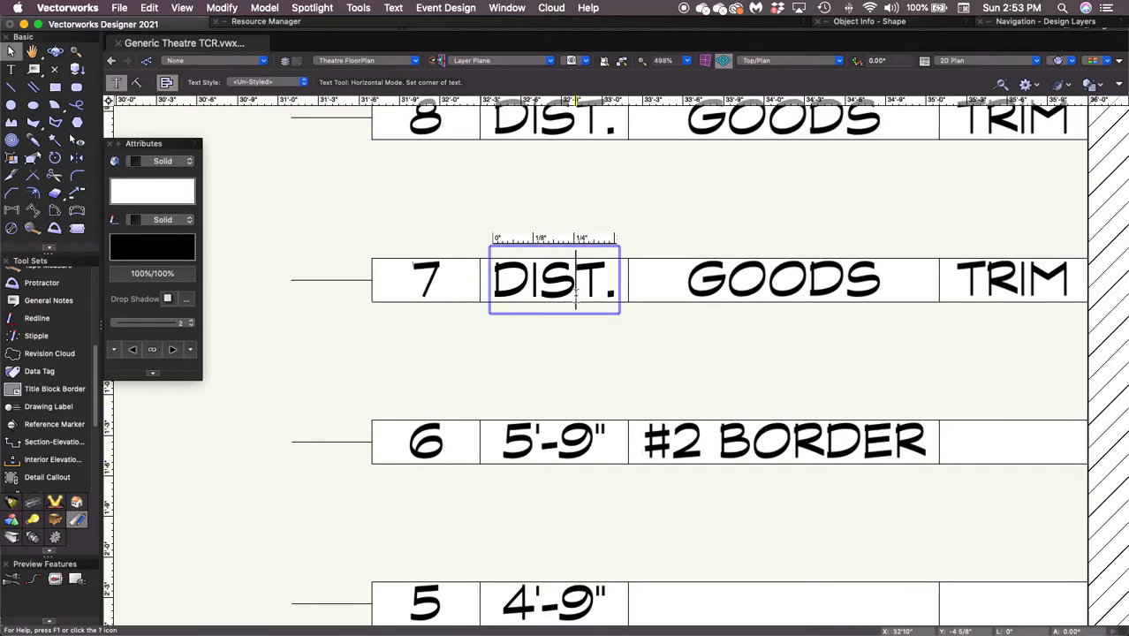
{"action": "triple_click", "coordinate": [570, 284]}
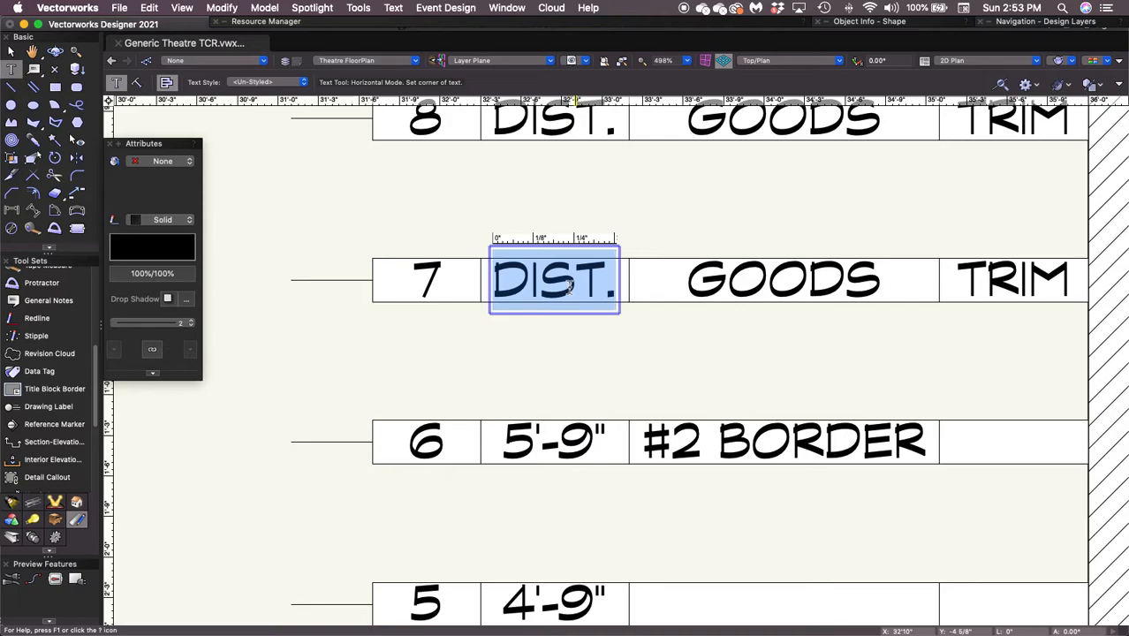
{"action": "type", "text": "6'"}
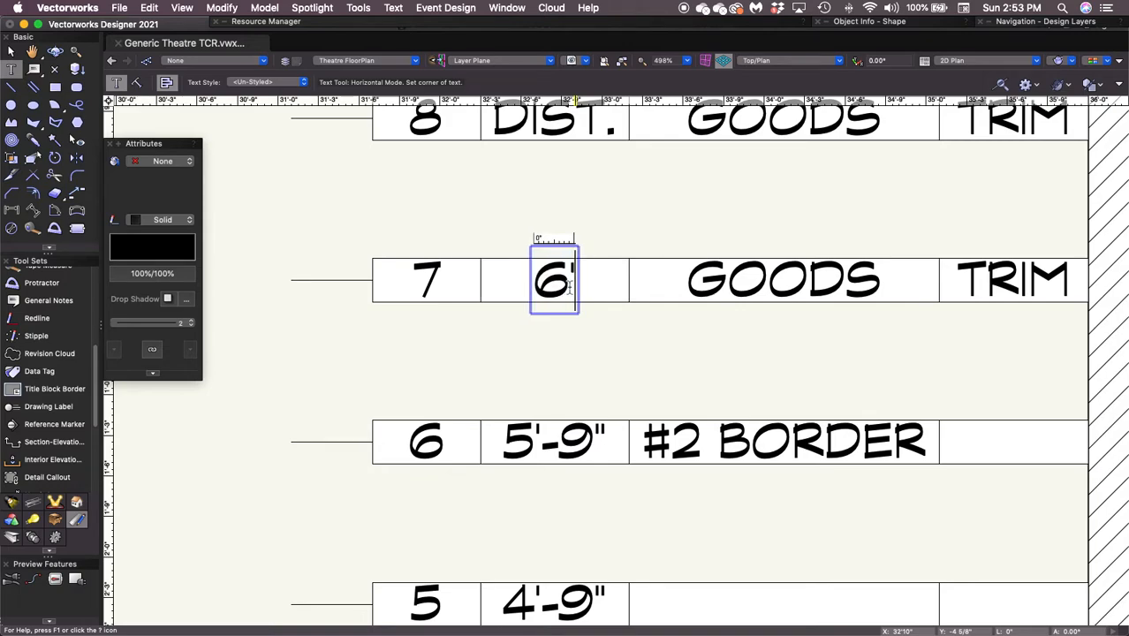
{"action": "type", "text": "9"}
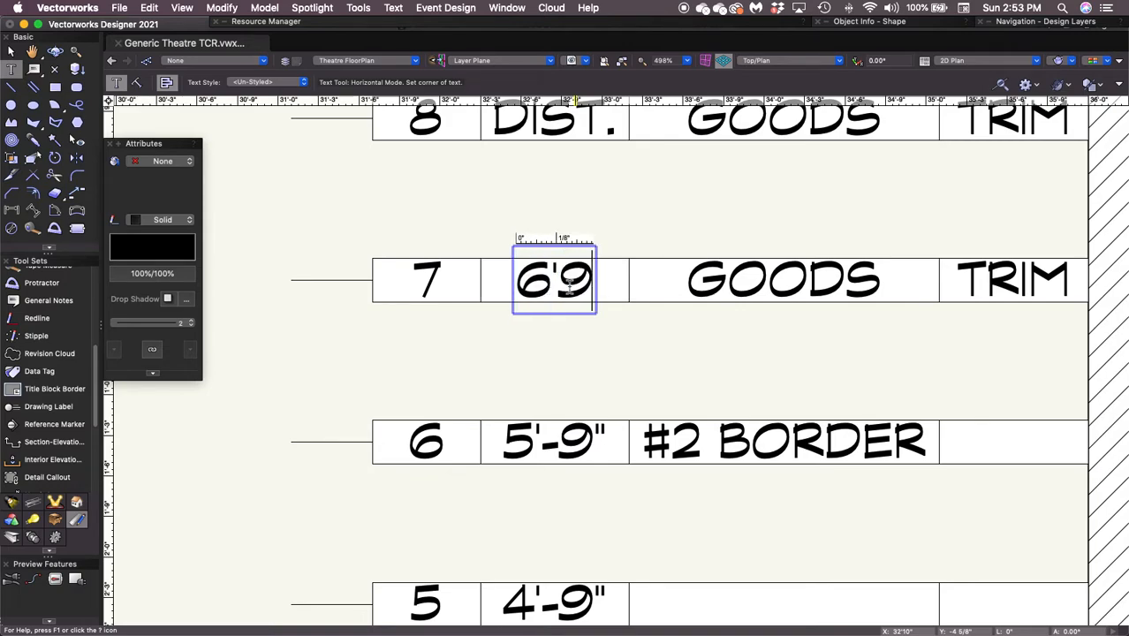
{"action": "key", "text": "BackSpace"}
{"action": "type", "text": "-9"}
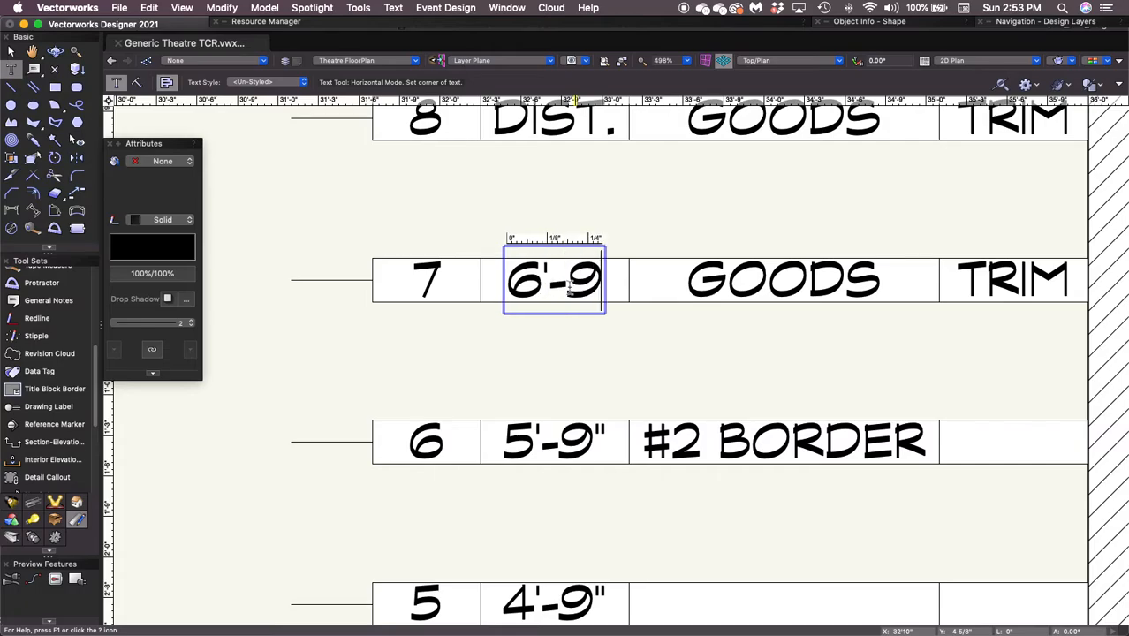
{"action": "type", "text": "\""}
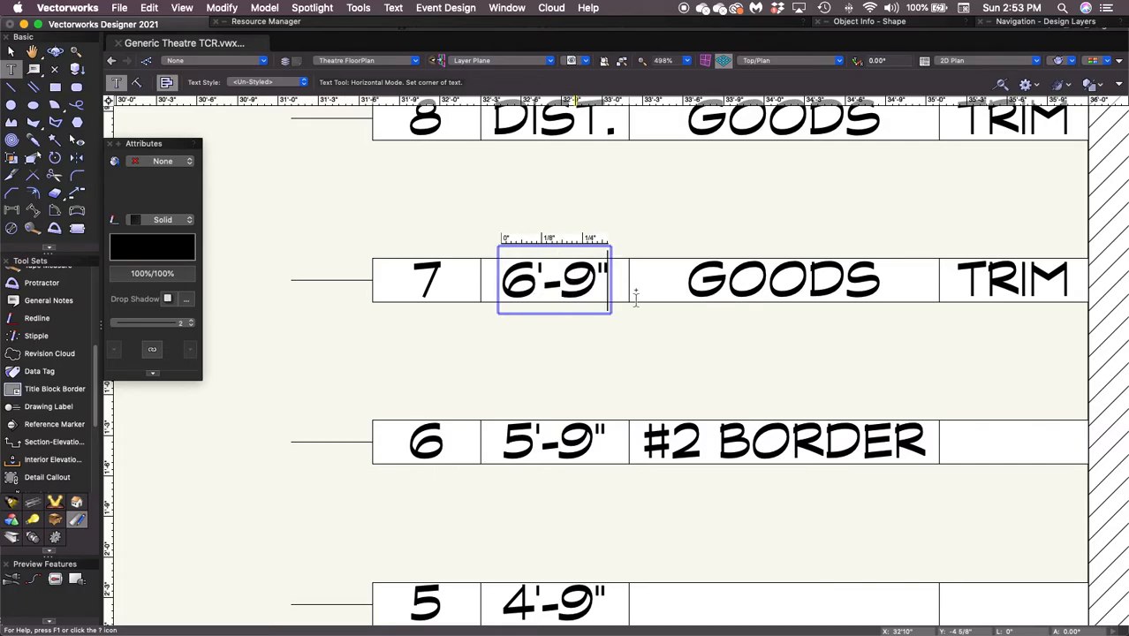
Step: Replace the GOODS label in row 7 with #2 LEGS
{"action": "left_click", "coordinate": [757, 279]}
{"action": "left_click", "coordinate": [757, 279]}
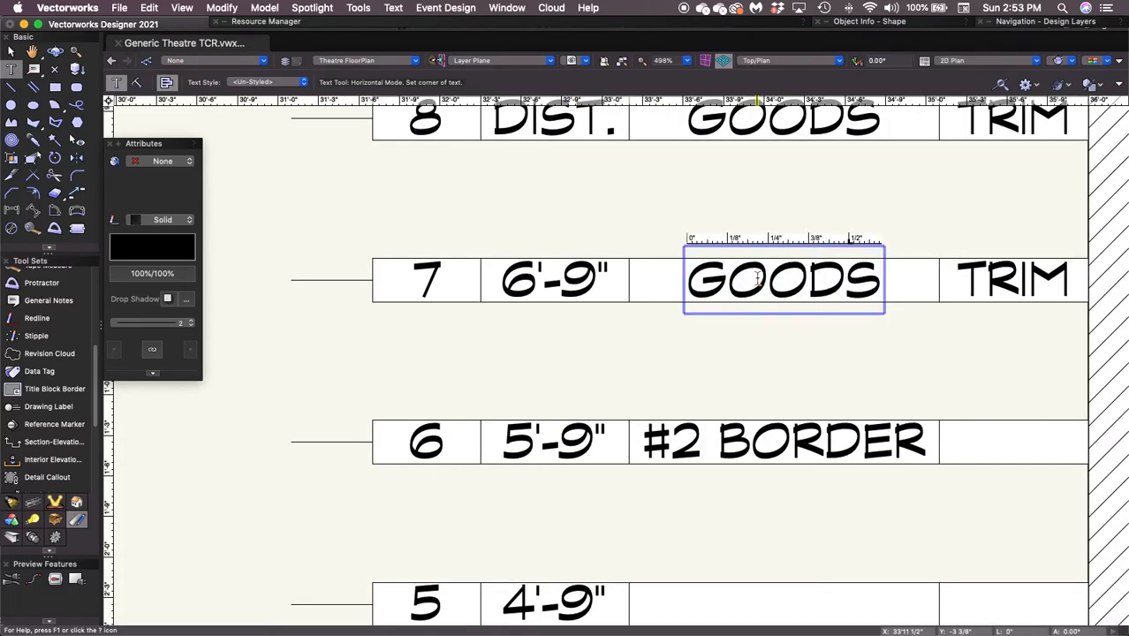
{"action": "type", "text": "#2"}
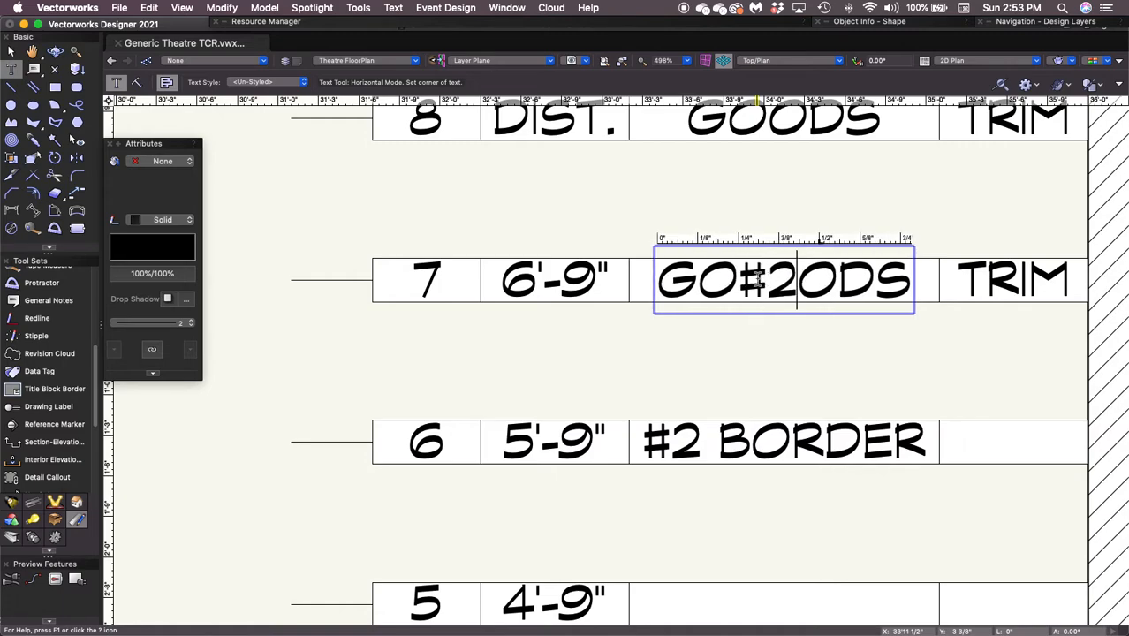
{"action": "key", "text": "BackSpace"}
{"action": "key", "text": "BackSpace"}
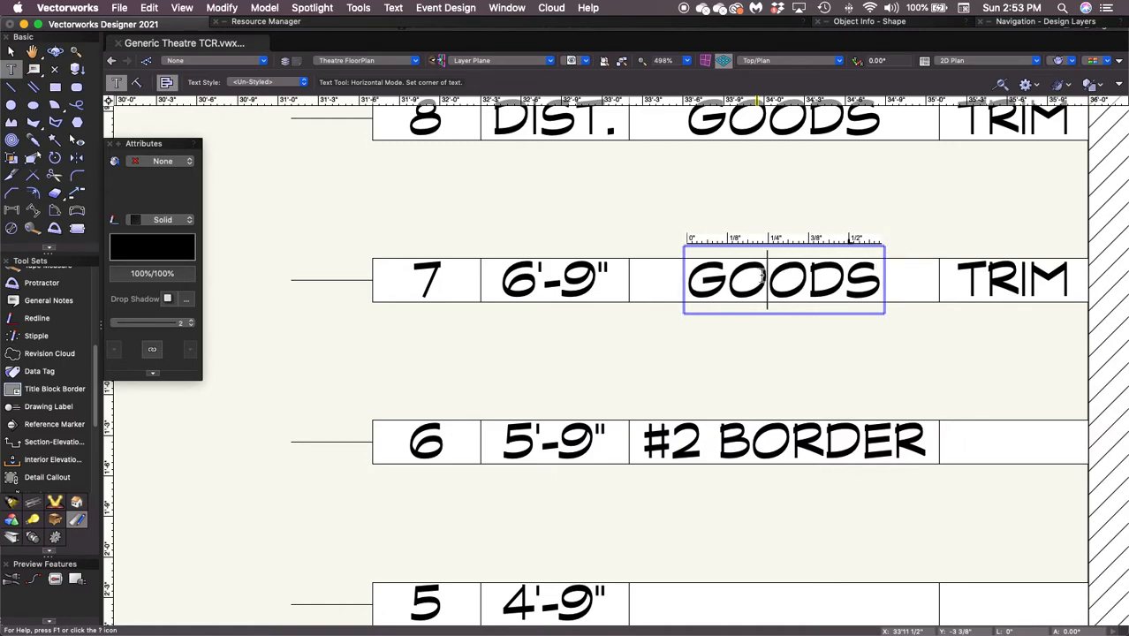
{"action": "double_click", "coordinate": [761, 277]}
{"action": "type", "text": "#2 LEGS"}
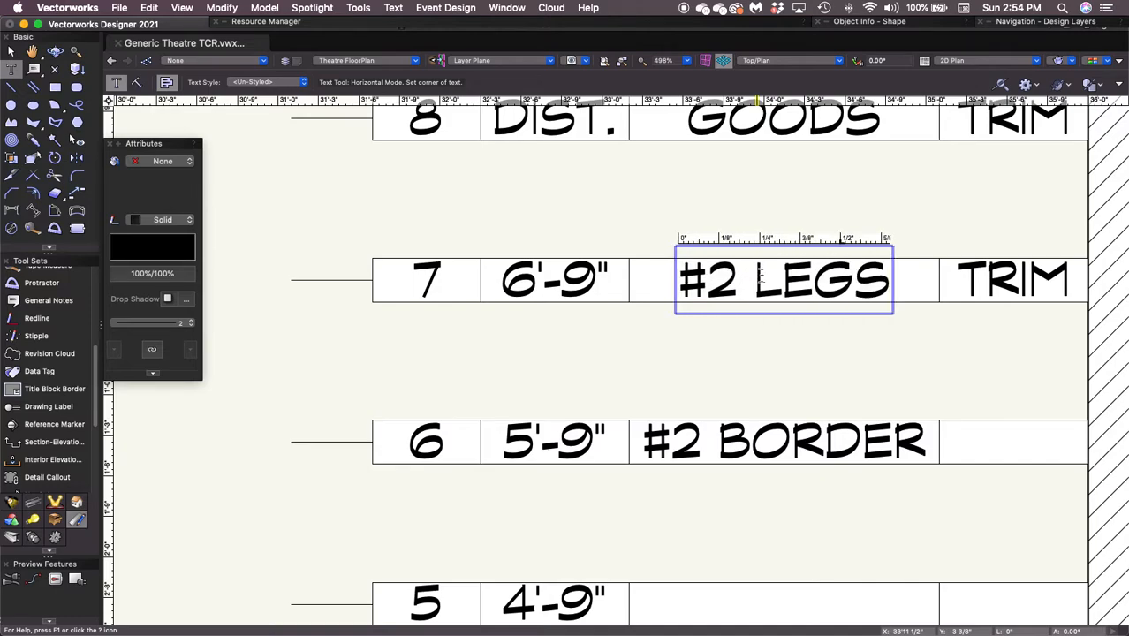
{"action": "key", "text": "Escape"}
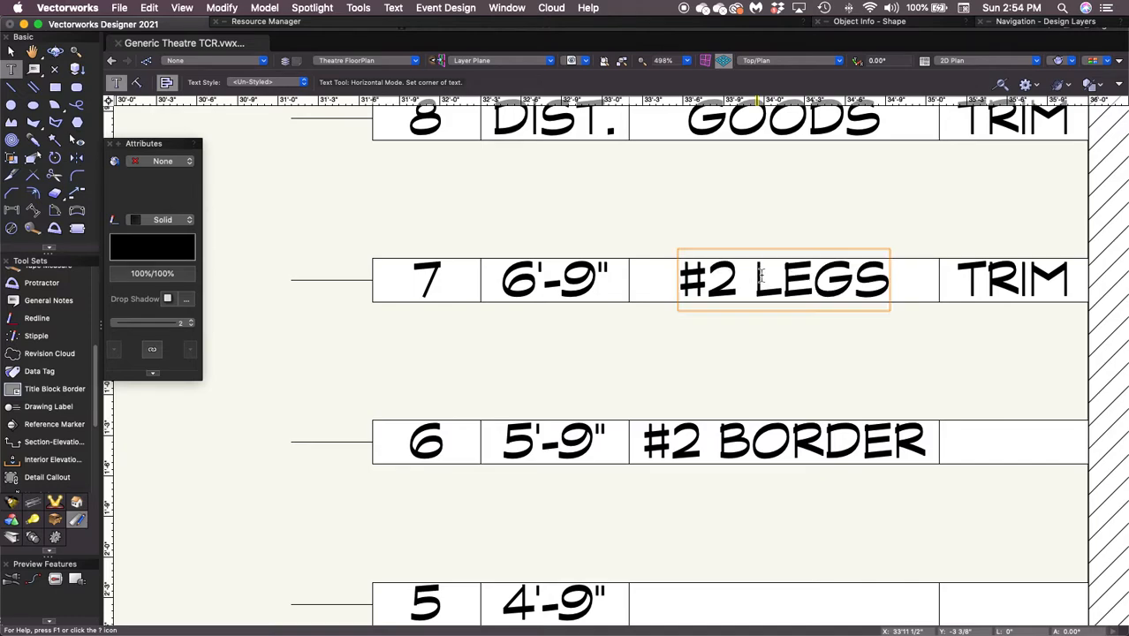
{"action": "key", "text": "x"}
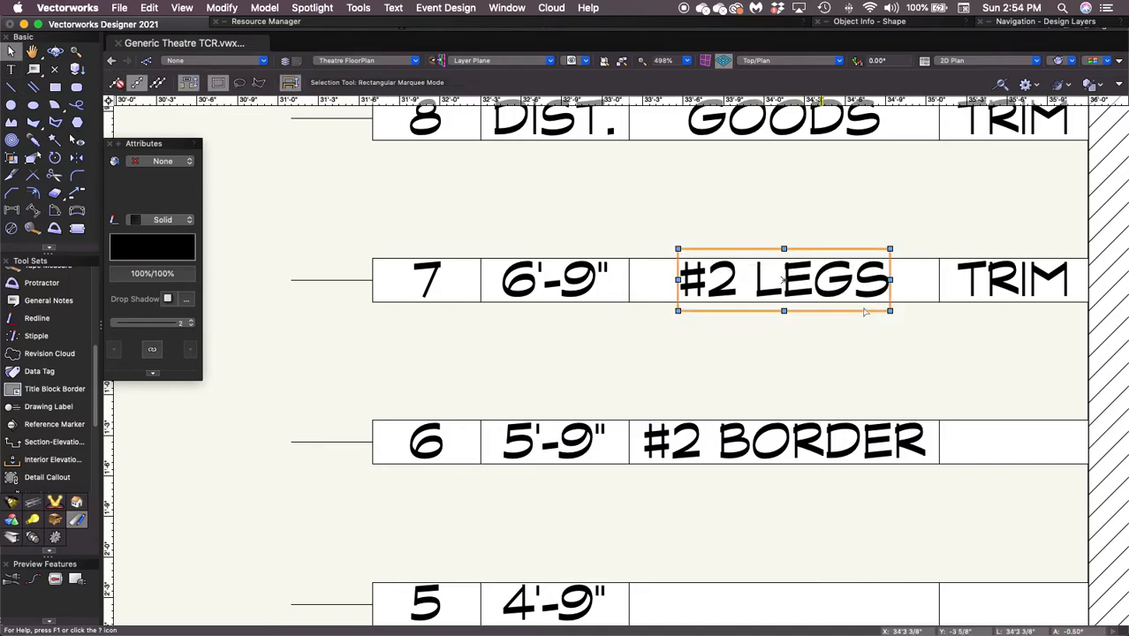
Step: Set row 7's TRIM label to 30'-0"
{"action": "double_click", "coordinate": [1012, 279]}
{"action": "double_click", "coordinate": [1008, 275]}
{"action": "type", "text": "30"}
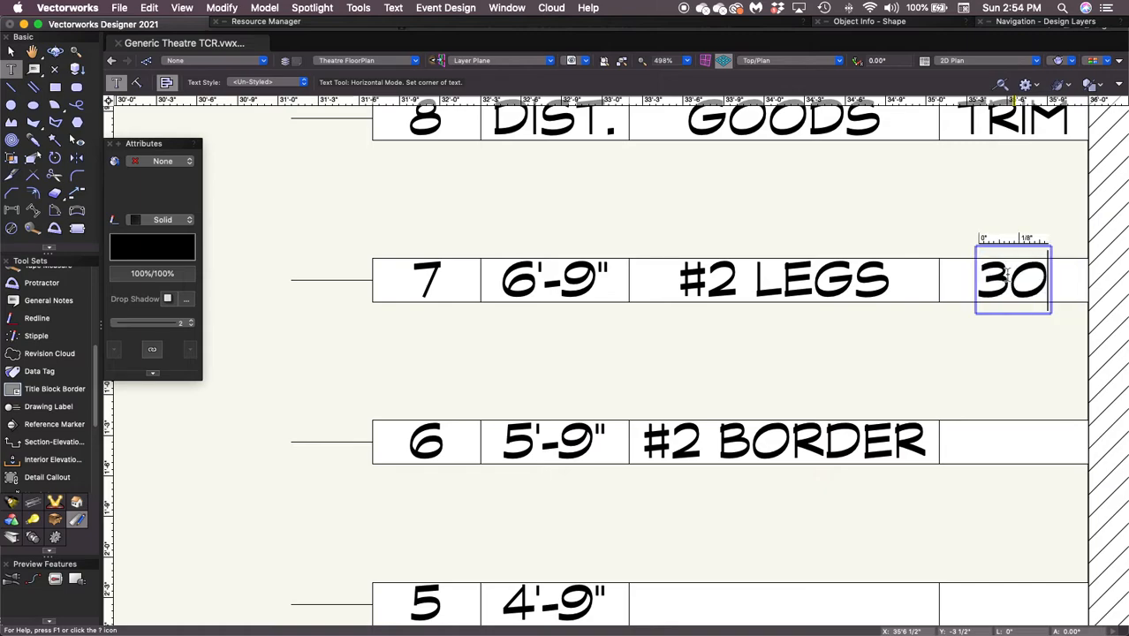
{"action": "type", "text": "'-0\""}
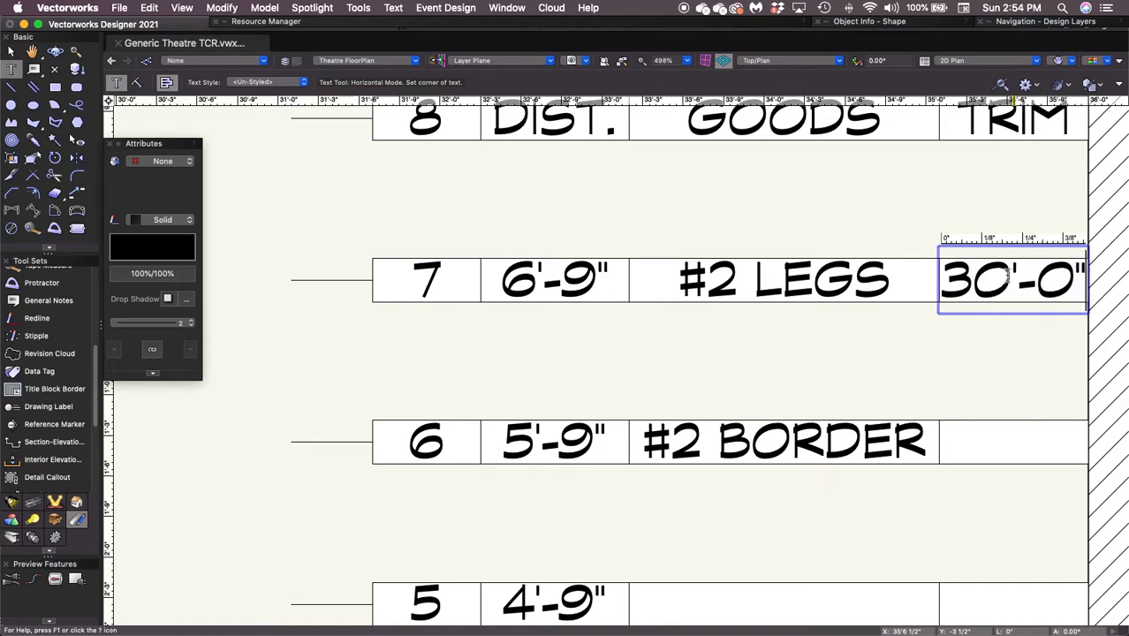
{"action": "key", "text": "Escape"}
{"action": "key", "text": "x"}
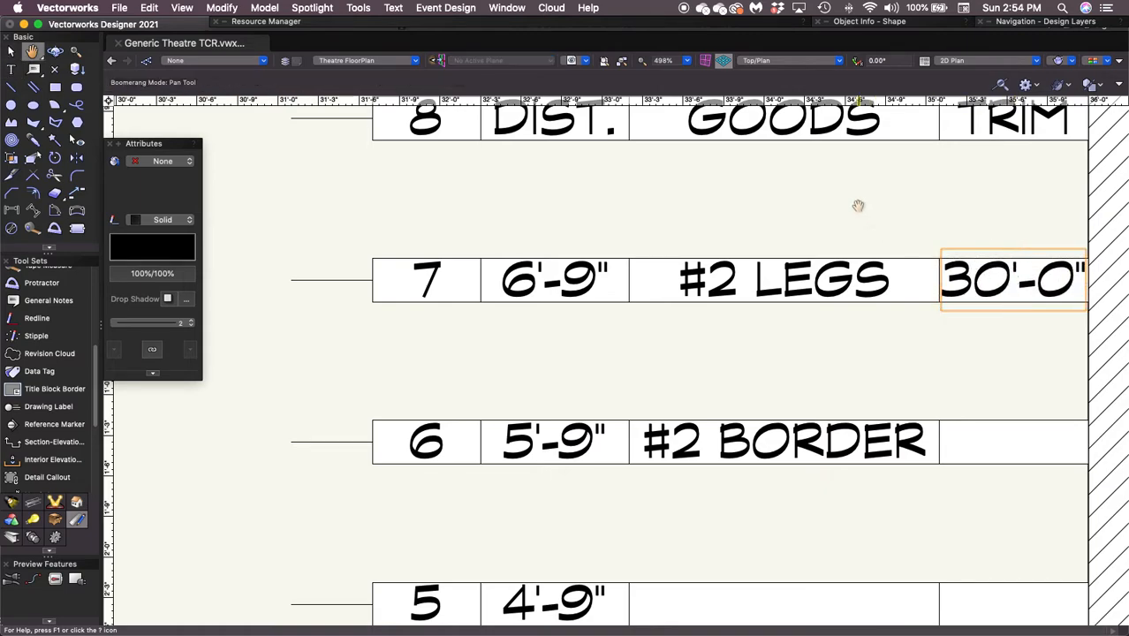
Step: Change row 8's DIST. label to 7'-9" and delete the GOODS and TRIM labels from that row
{"action": "middle_click_drag", "start_coordinate": [859, 207], "coordinate": [778, 475]}
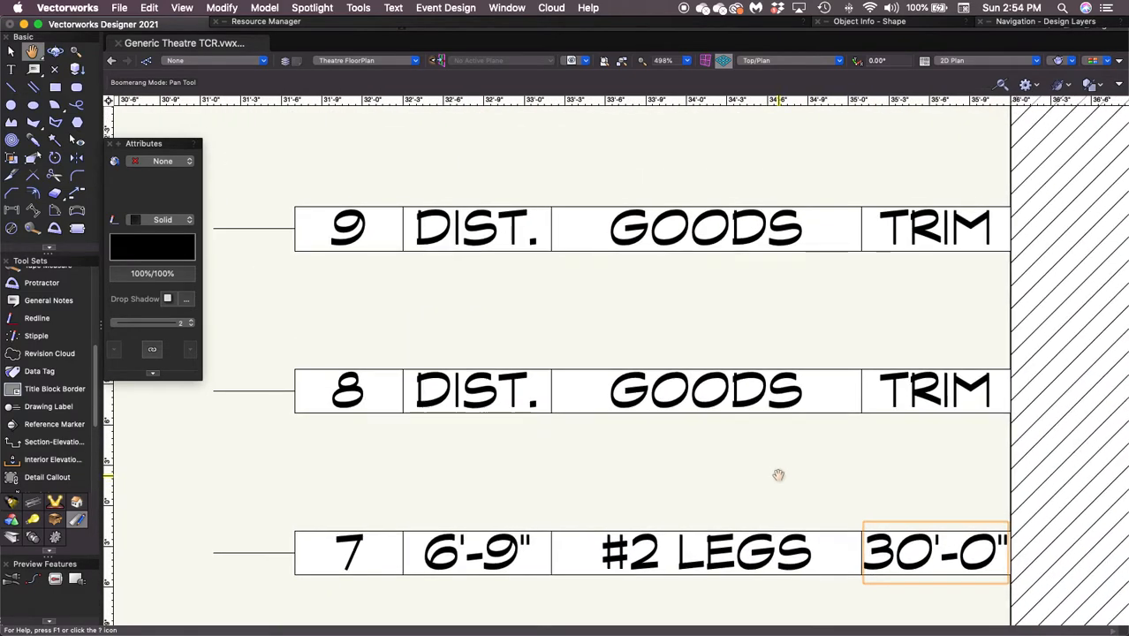
{"action": "double_click", "coordinate": [458, 389]}
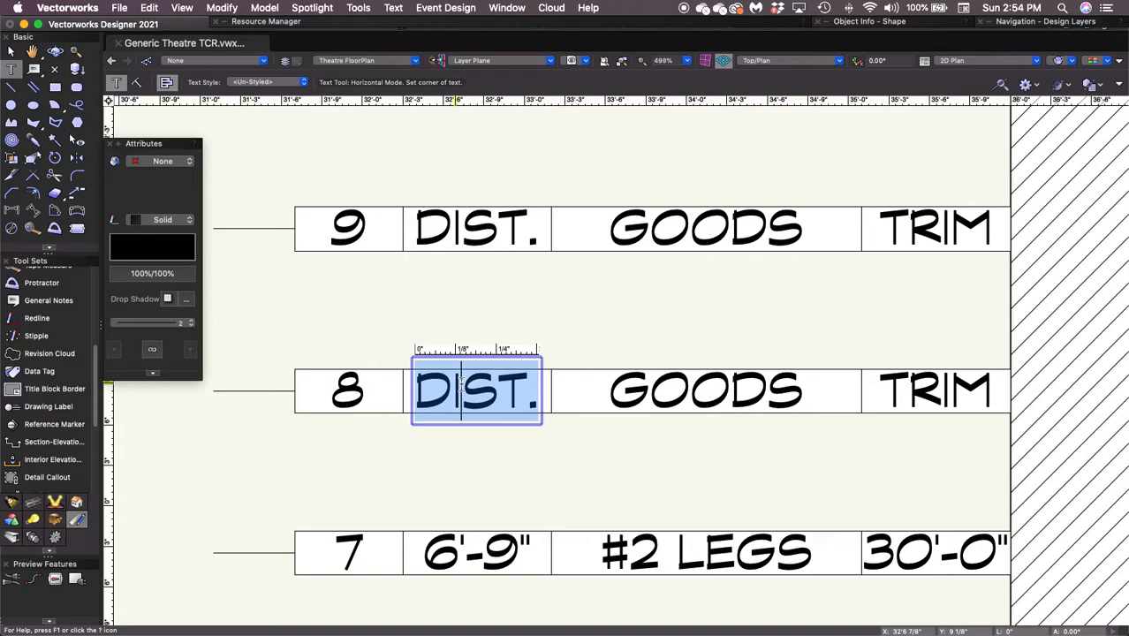
{"action": "type", "text": "7'-9"}
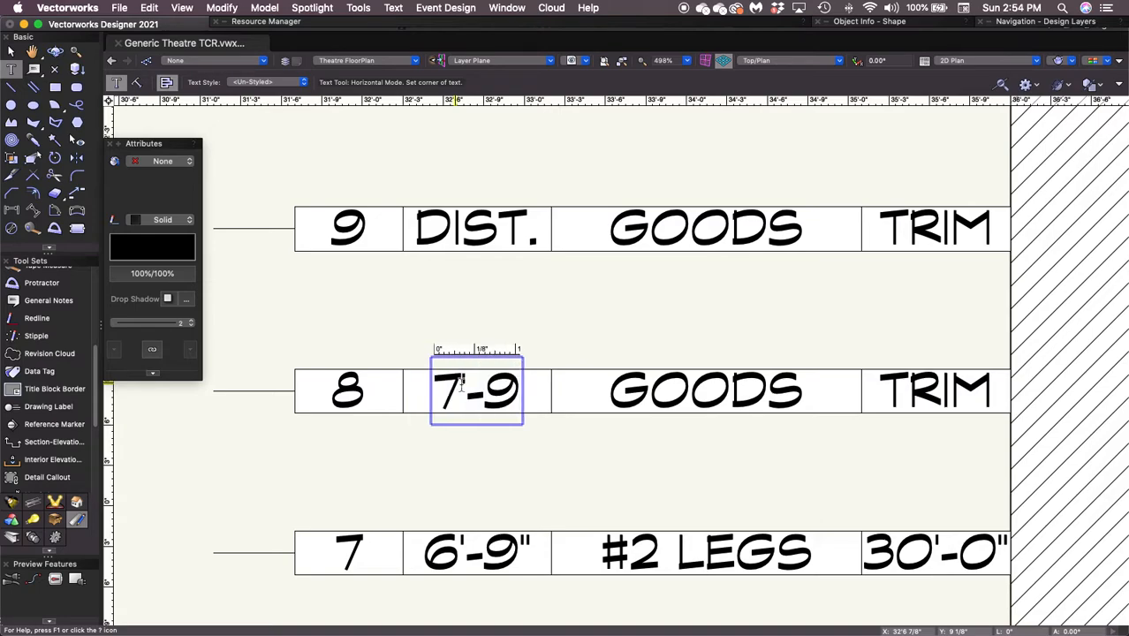
{"action": "type", "text": "\""}
{"action": "key", "text": "Escape"}
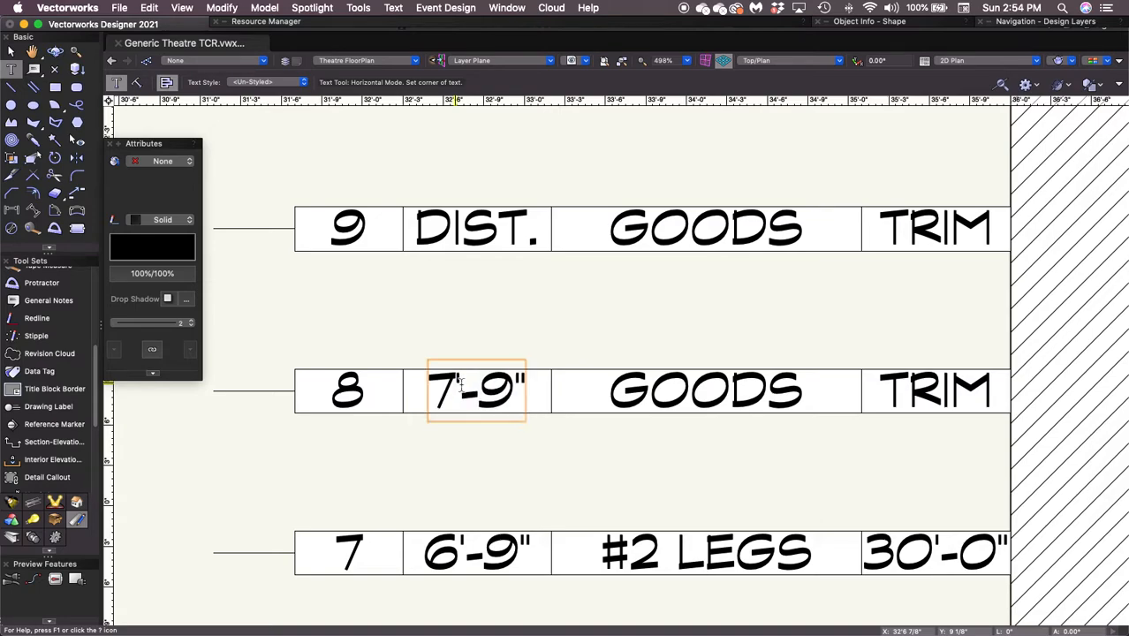
{"action": "key", "text": "x"}
{"action": "left_click", "coordinate": [786, 389]}
{"action": "left_click", "coordinate": [894, 390], "text": "shift"}
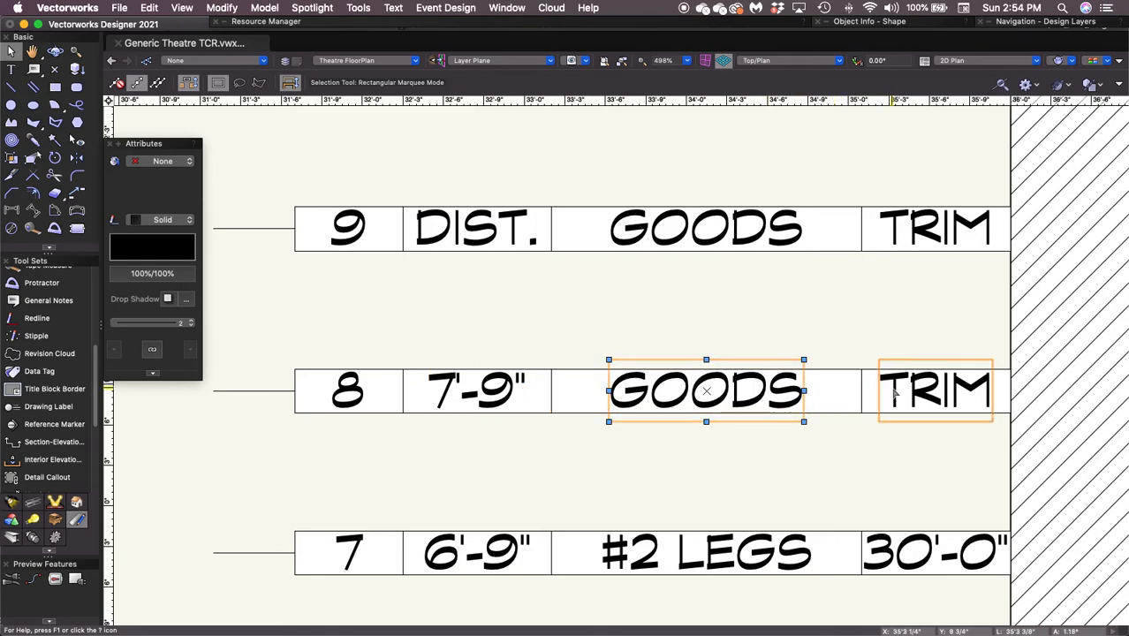
{"action": "key", "text": "Delete"}
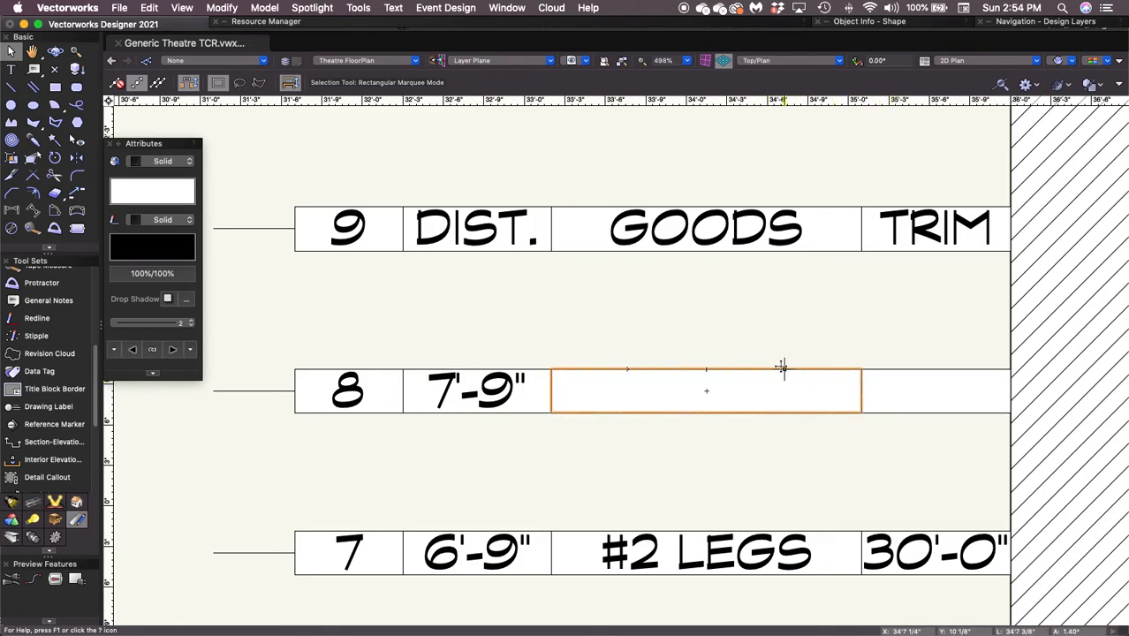
Step: Change row 9's DIST. label to 8'-9"
{"action": "double_click", "coordinate": [477, 231]}
{"action": "double_click", "coordinate": [473, 234]}
{"action": "left_click", "coordinate": [473, 236]}
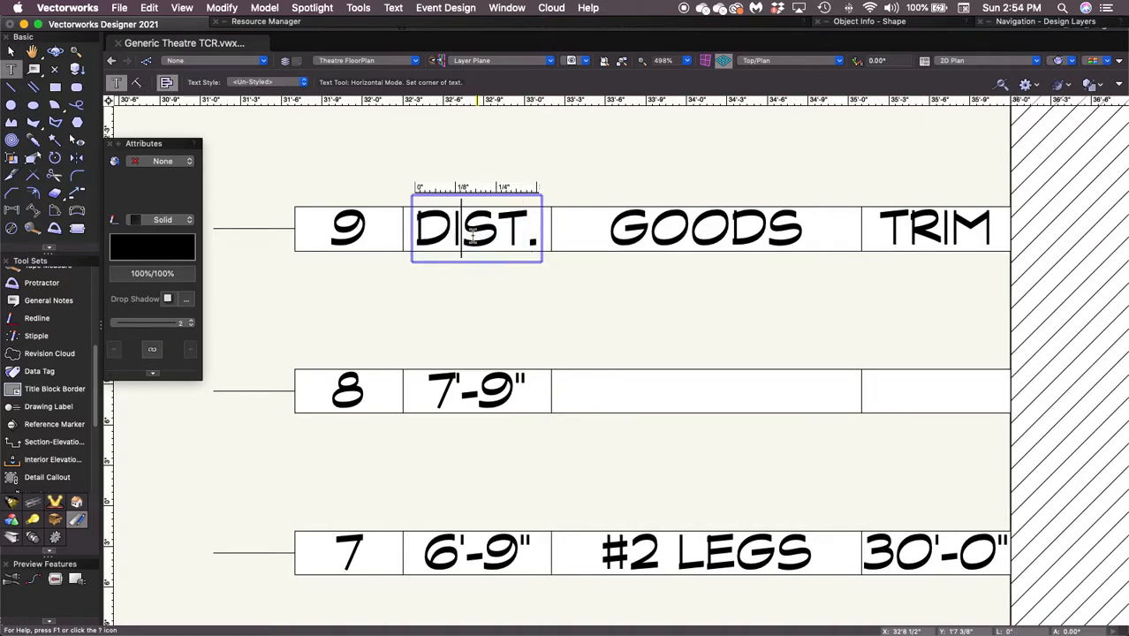
{"action": "double_click", "coordinate": [483, 231]}
{"action": "left_click", "coordinate": [483, 229]}
{"action": "left_click_drag", "start_coordinate": [417, 231], "coordinate": [555, 257]}
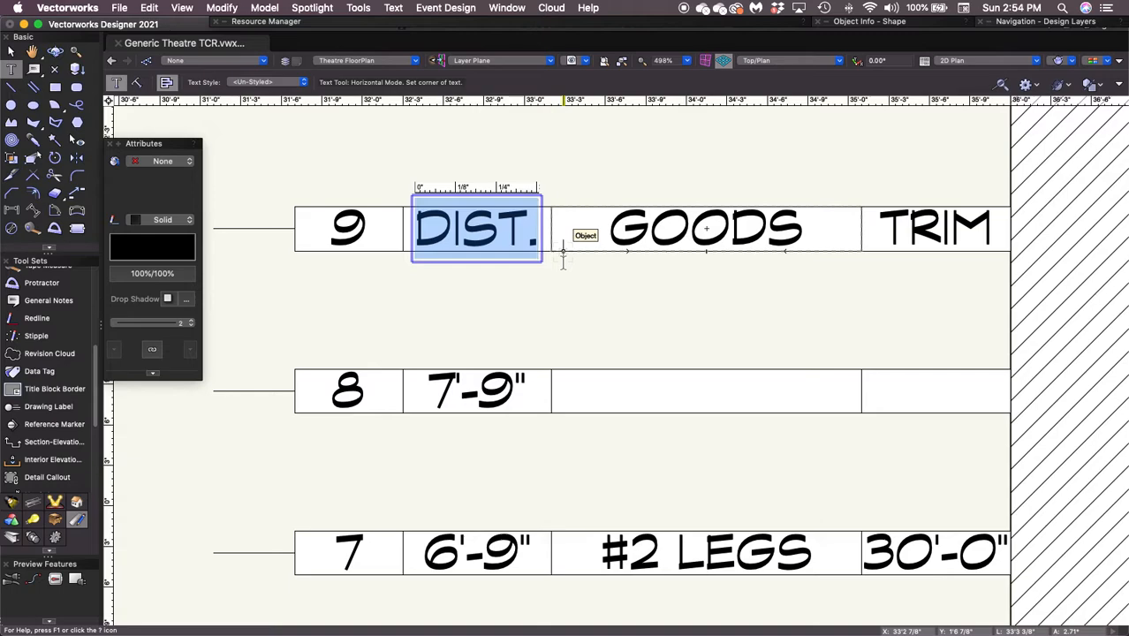
{"action": "type", "text": "8'-9\""}
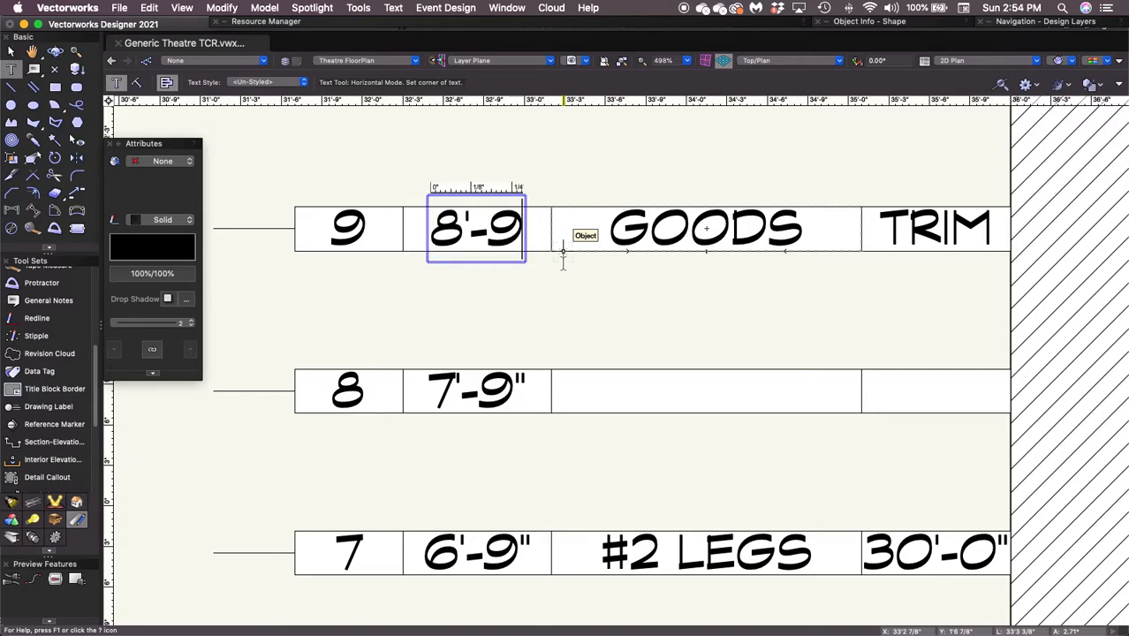
Step: Change row 9's GOODS label to #2 ELEC. and delete the TRIM label from that row
{"action": "left_click", "coordinate": [711, 230]}
{"action": "double_click", "coordinate": [714, 235]}
{"action": "type", "text": "#2 ELEC"}
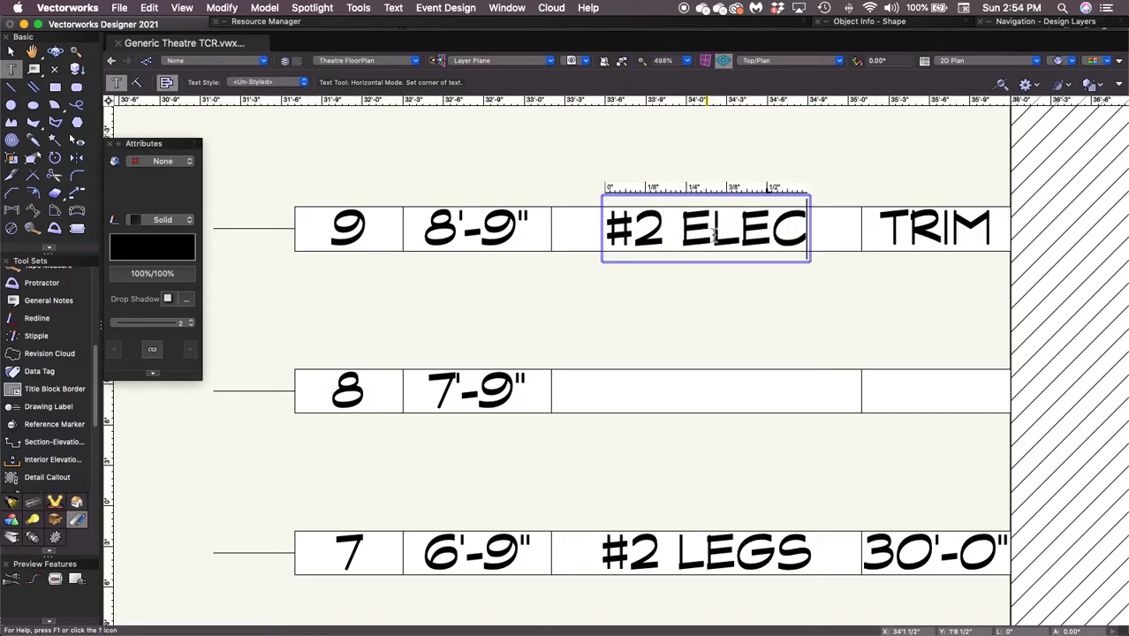
{"action": "type", "text": "."}
{"action": "left_click", "coordinate": [934, 231]}
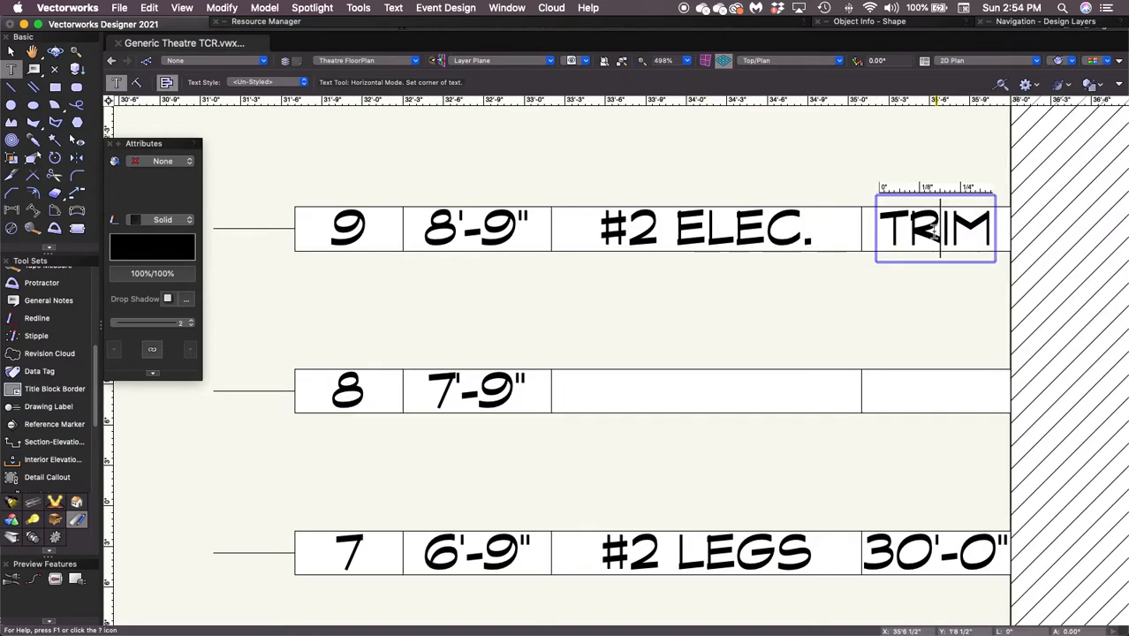
{"action": "key", "text": "Escape"}
{"action": "key", "text": "Delete"}
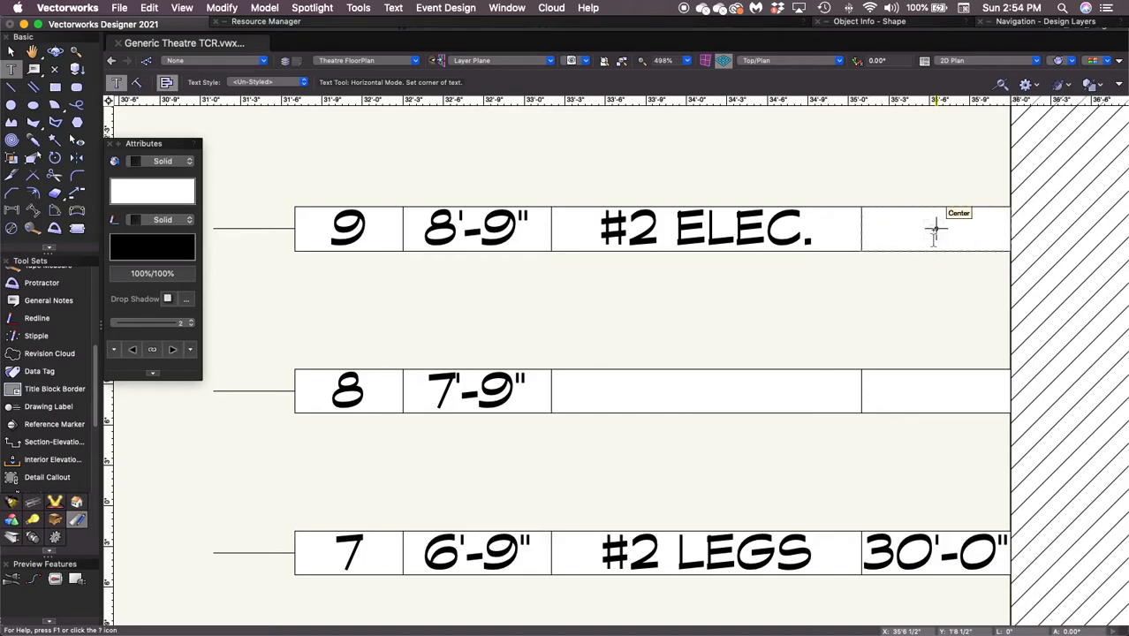
{"action": "key", "text": "x"}
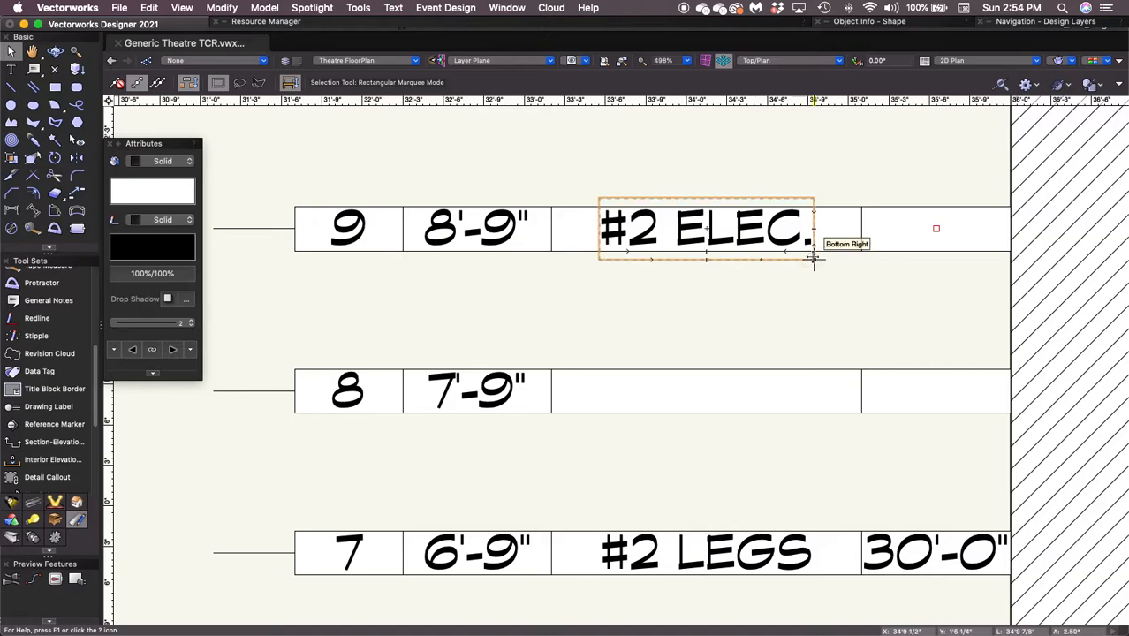
Step: Change row 10's DIST. label to 9'-9" and delete the GOODS and TRIM labels from that row
{"action": "middle_click_drag", "start_coordinate": [595, 191], "coordinate": [627, 457]}
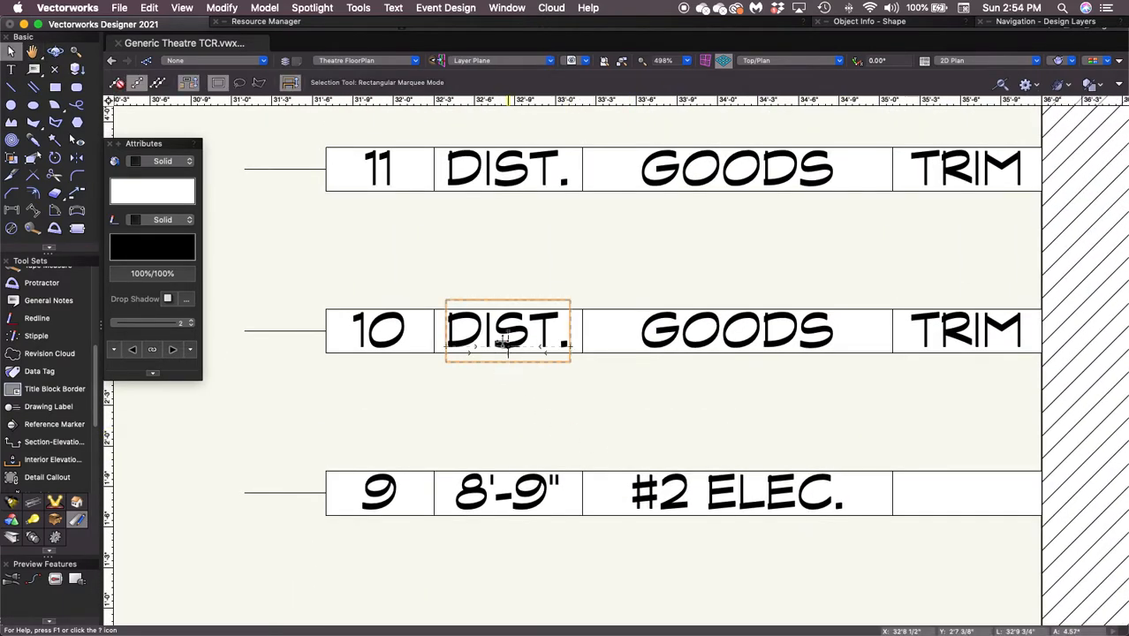
{"action": "double_click", "coordinate": [501, 335]}
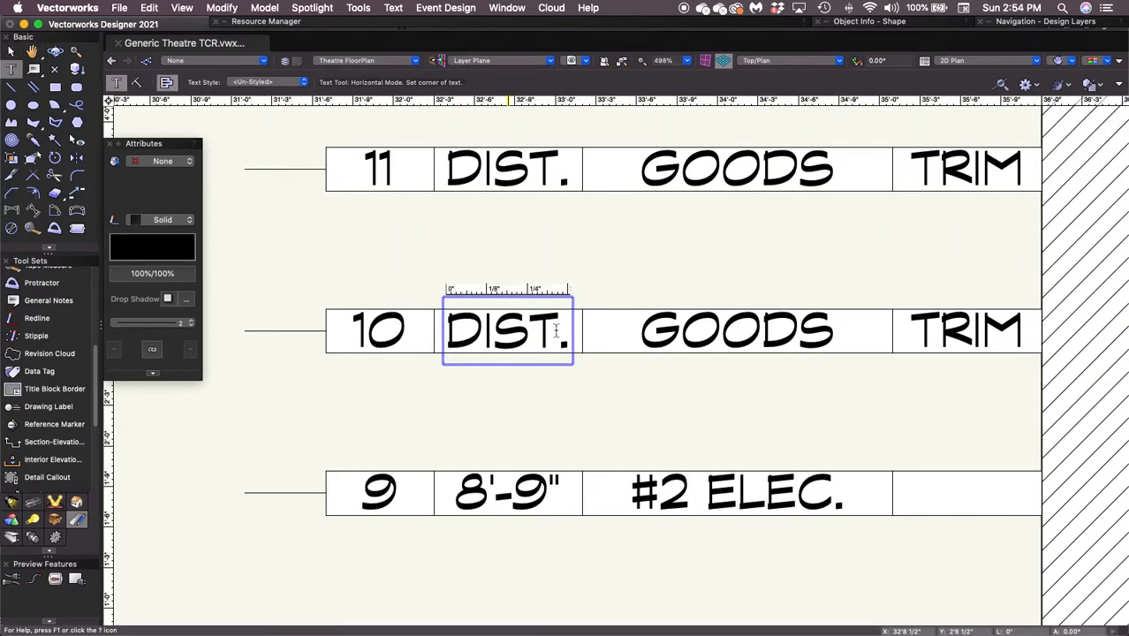
{"action": "left_click_drag", "start_coordinate": [566, 332], "coordinate": [407, 329]}
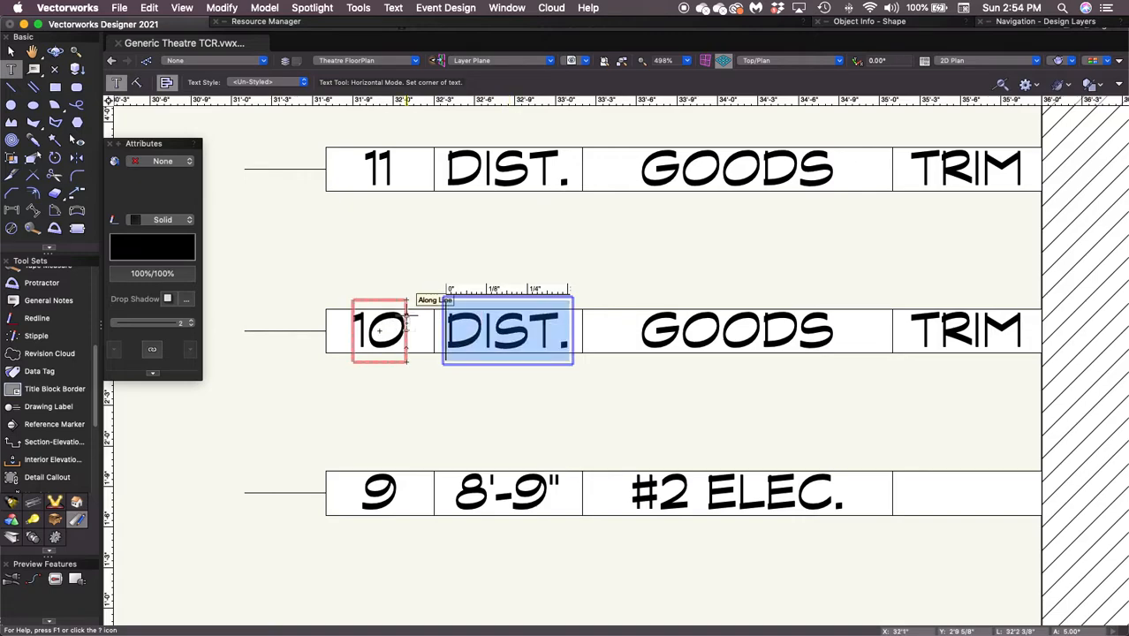
{"action": "type", "text": "9'-9\""}
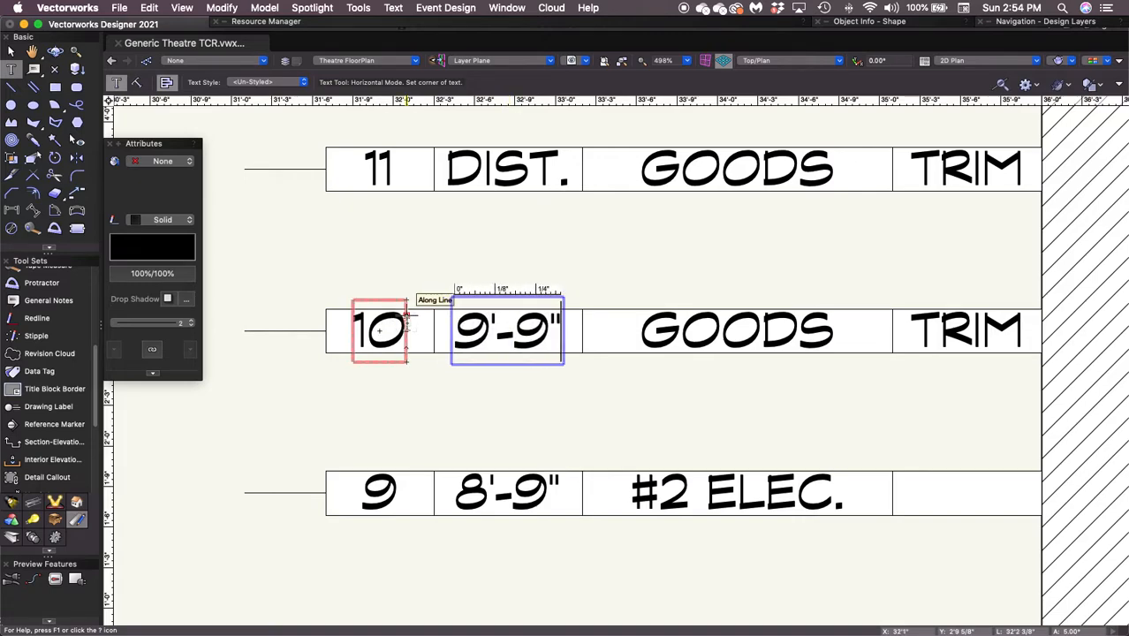
{"action": "key", "text": "Escape"}
{"action": "key", "text": "x"}
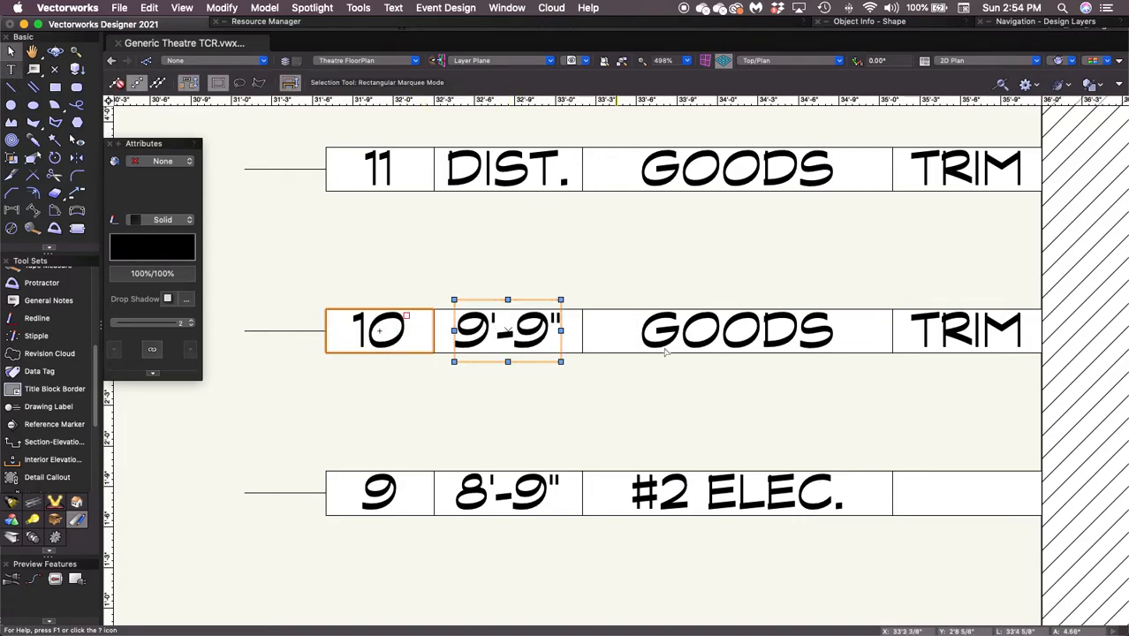
{"action": "left_click", "coordinate": [733, 330]}
{"action": "left_click", "coordinate": [945, 351], "text": "shift"}
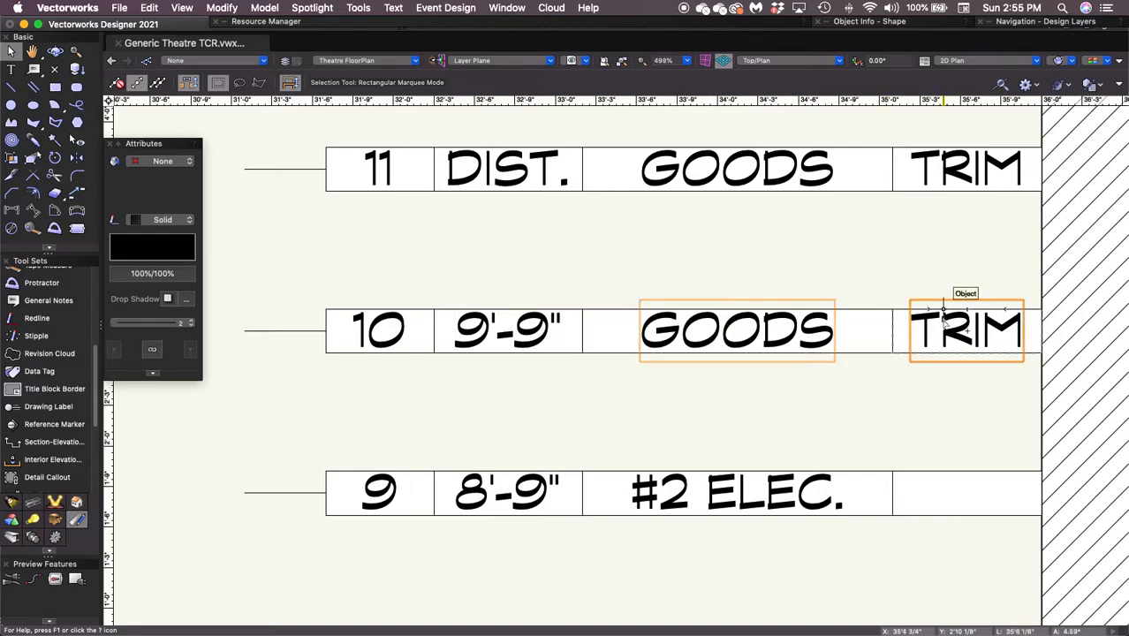
{"action": "key", "text": "Delete"}
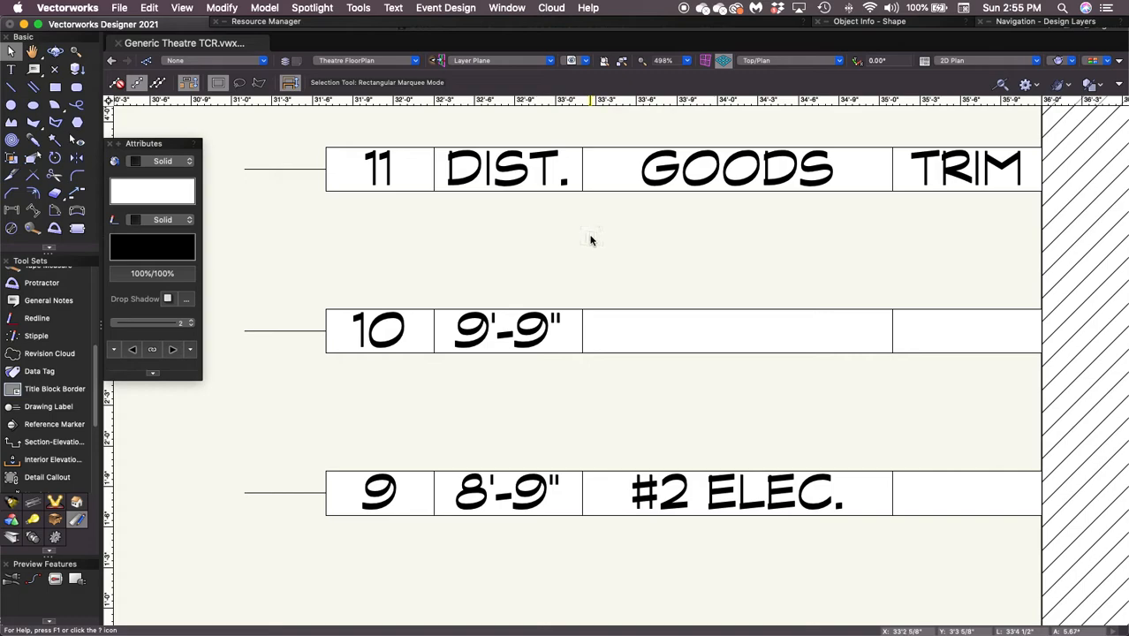
Step: Change row 11's DIST. label to 10'-9"
{"action": "double_click", "coordinate": [516, 170]}
{"action": "triple_click", "coordinate": [508, 173]}
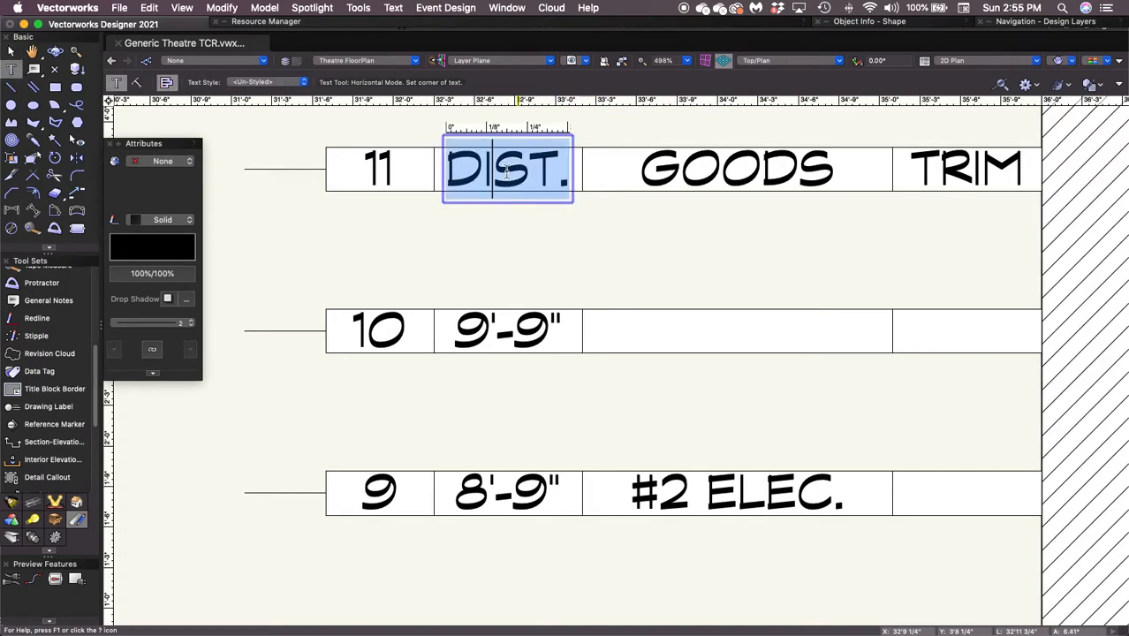
{"action": "type", "text": "10"}
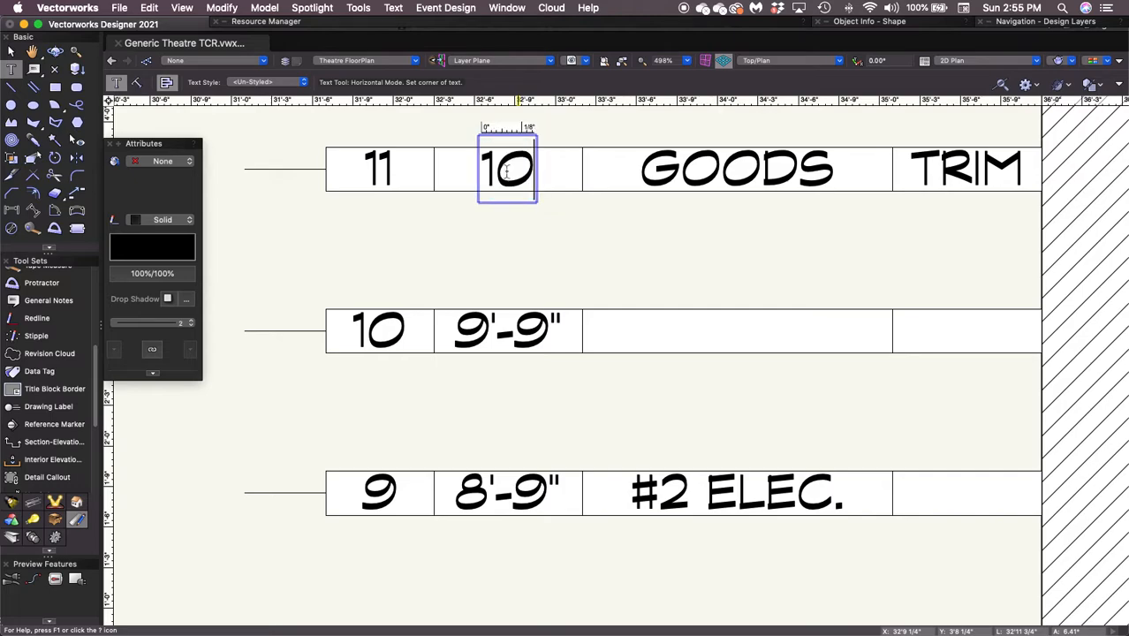
{"action": "type", "text": "'9"}
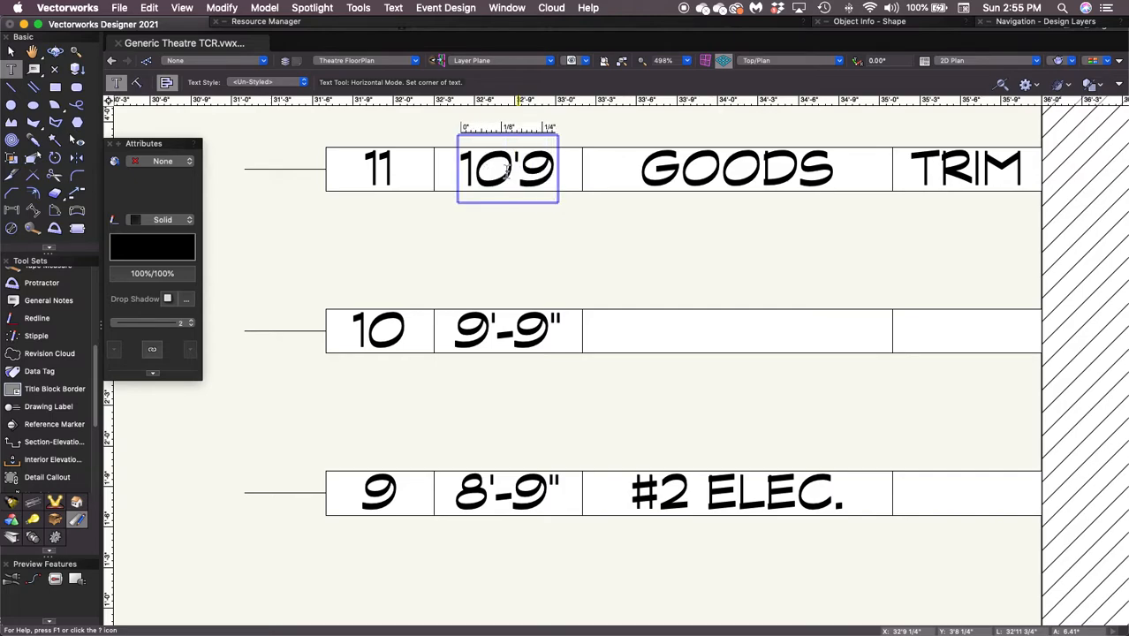
{"action": "key", "text": "BackSpace"}
{"action": "type", "text": "-9\""}
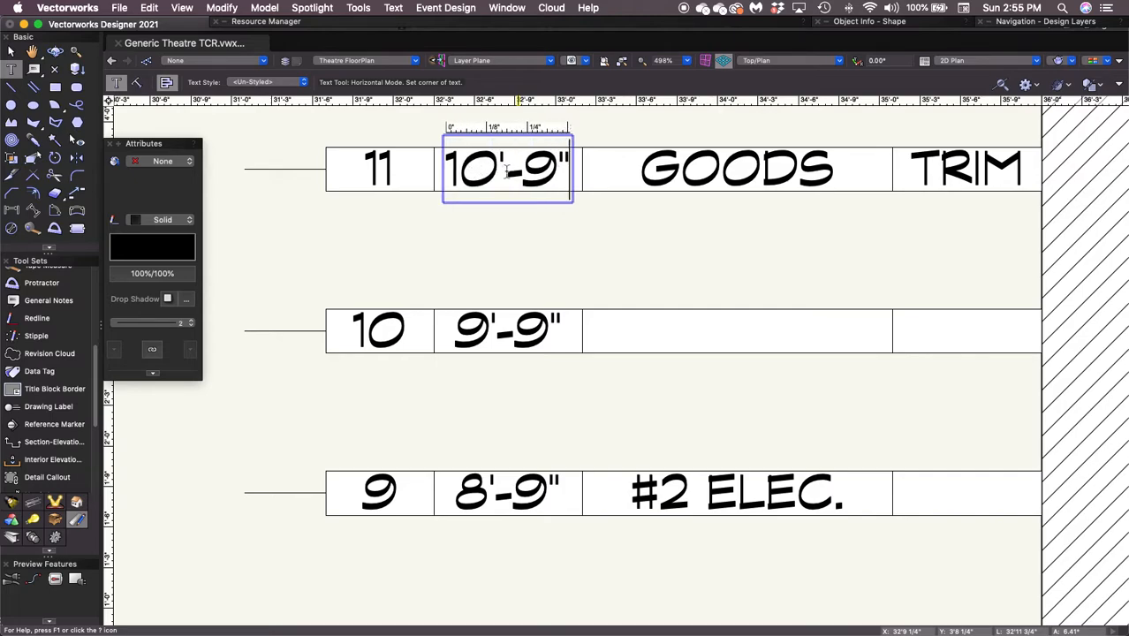
{"action": "key", "text": "Escape"}
{"action": "key", "text": "x"}
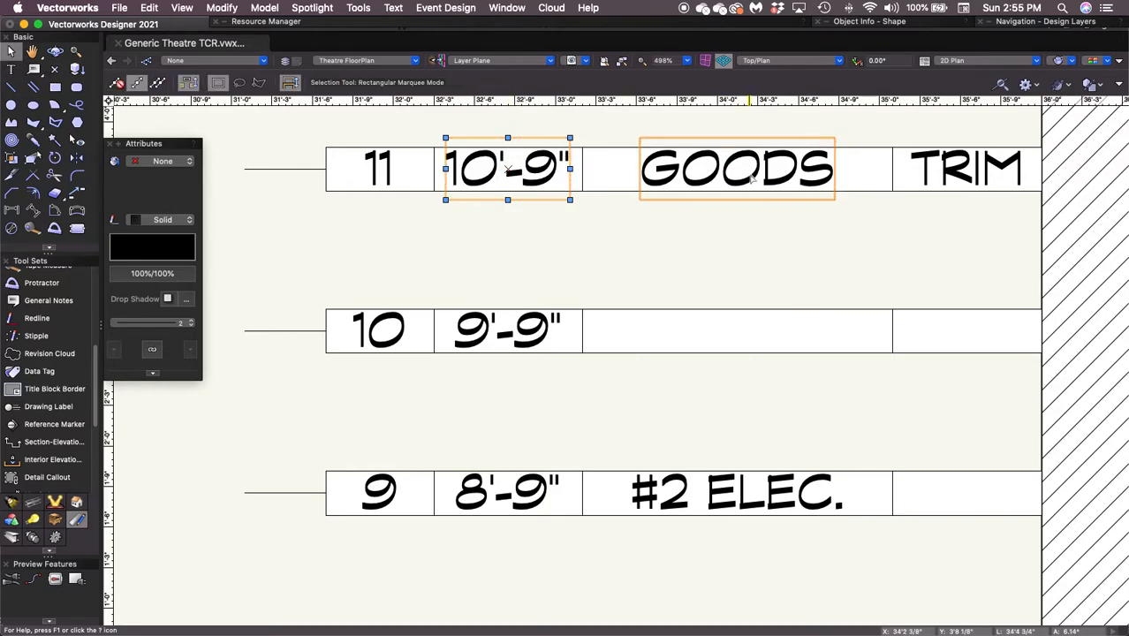
Step: Change row 11's GOODS label to #3 BORDER and delete the TRIM label from that row
{"action": "left_click", "coordinate": [751, 176]}
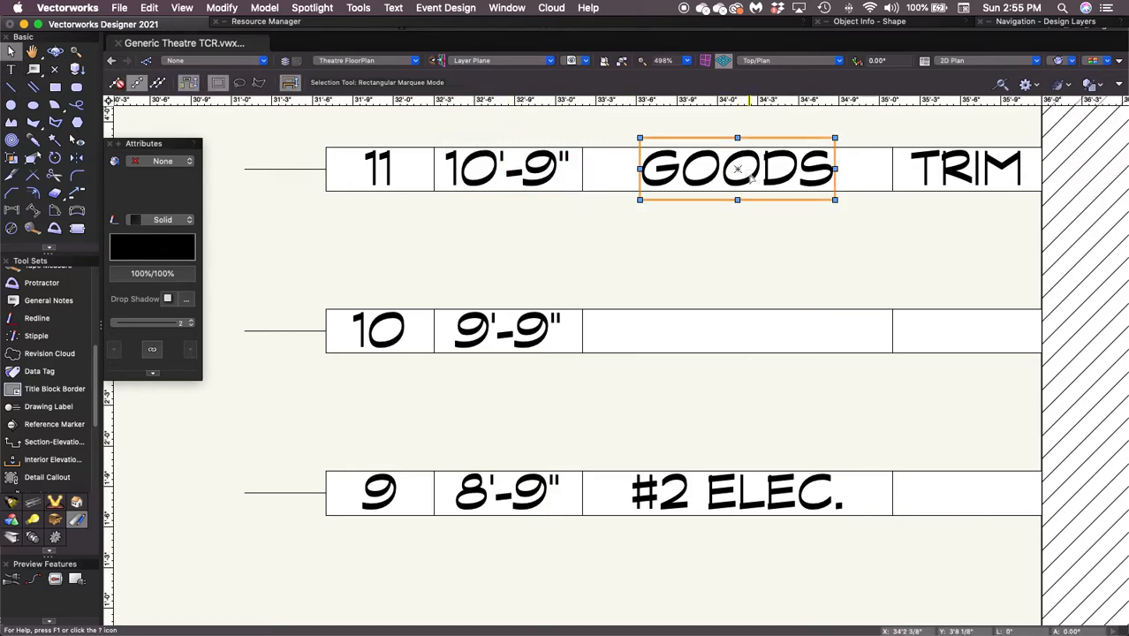
{"action": "double_click", "coordinate": [750, 177]}
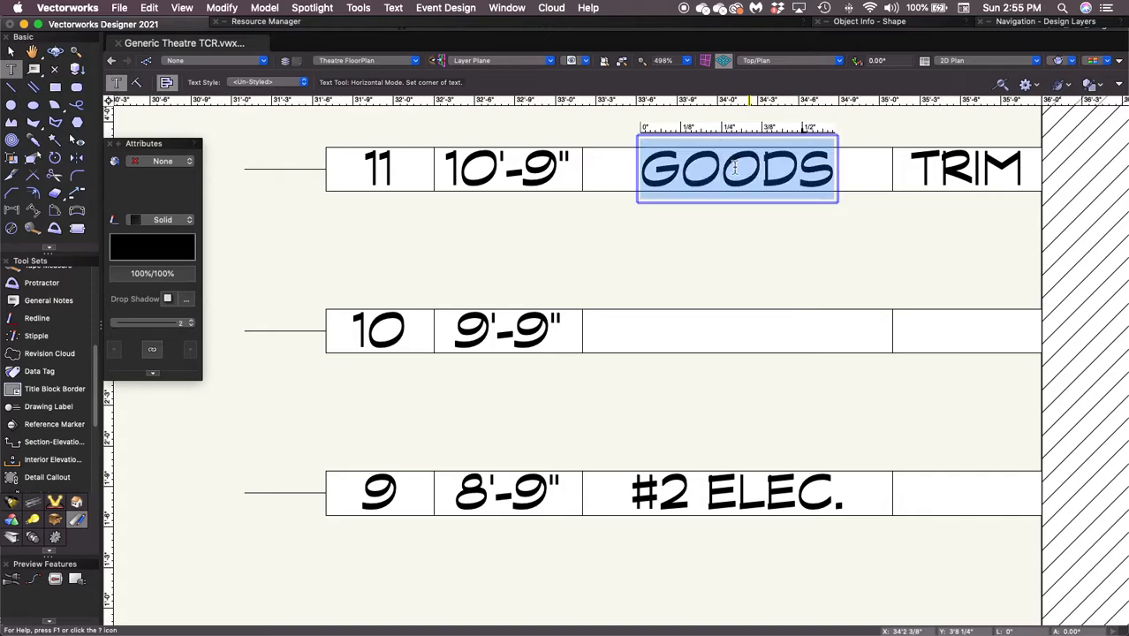
{"action": "type", "text": "#3 BORDER"}
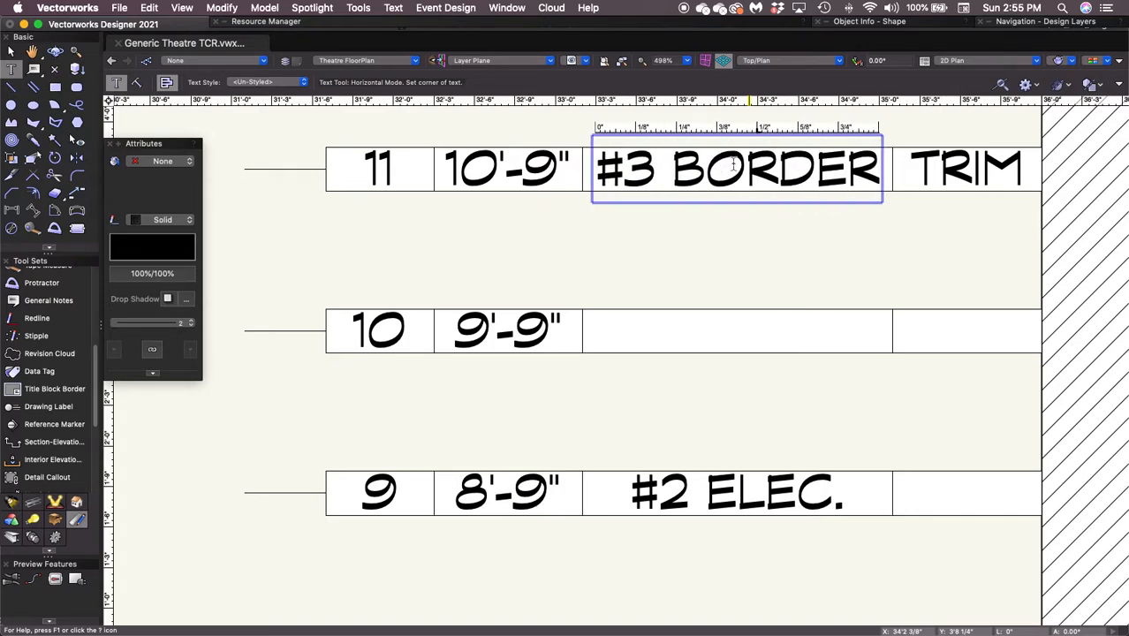
{"action": "left_click", "coordinate": [994, 170]}
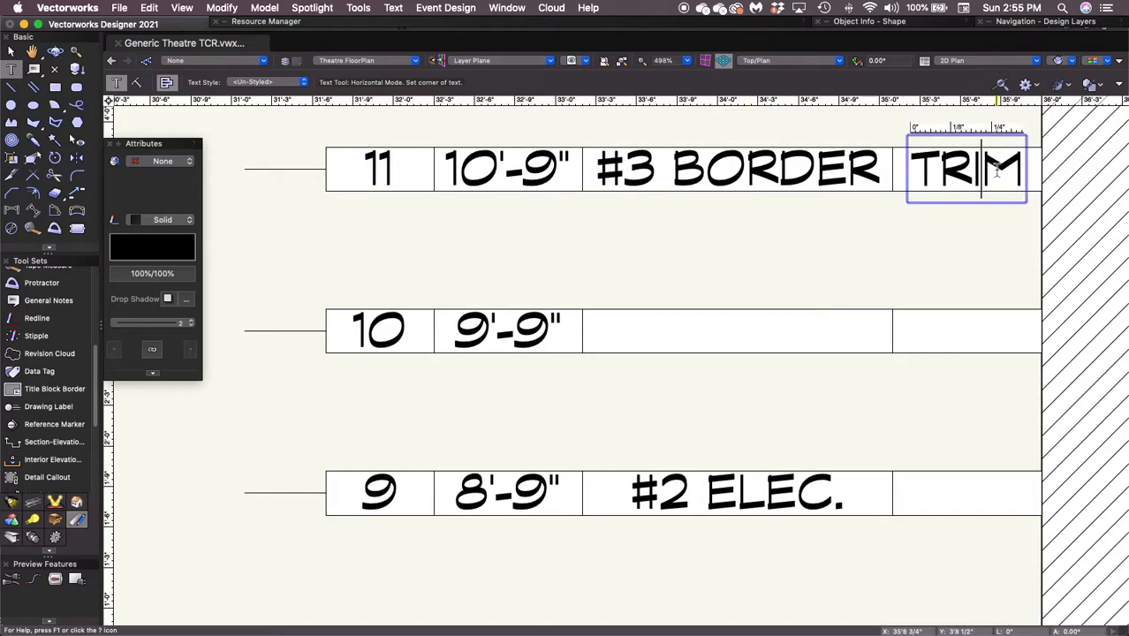
{"action": "key", "text": "Escape"}
{"action": "key", "text": "Delete"}
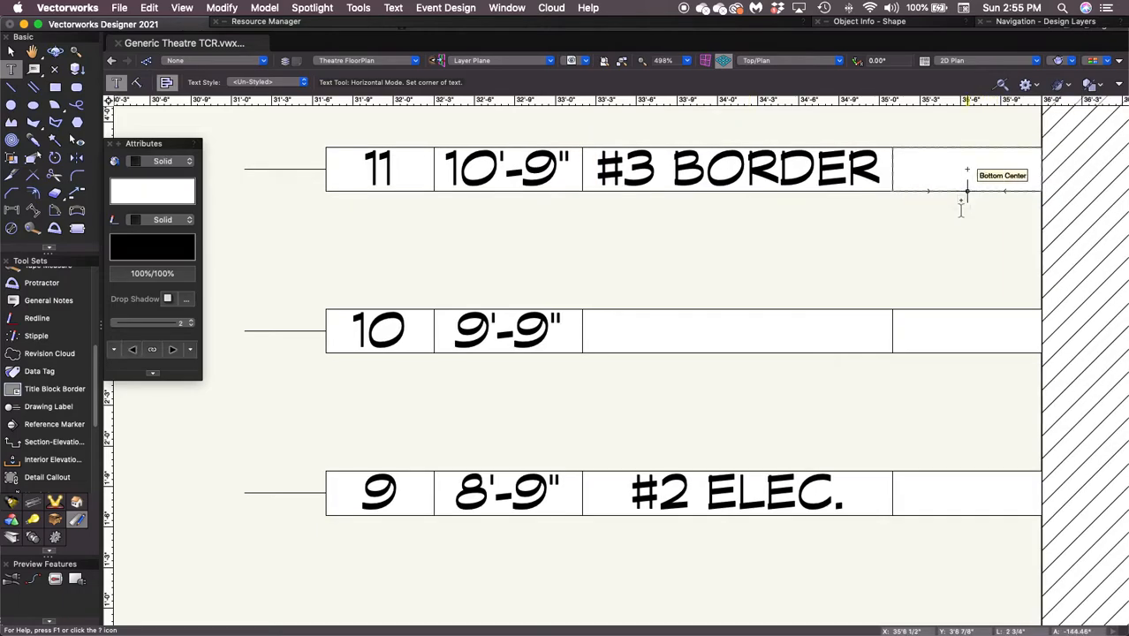
Step: Change row 12's DIST. label to 11'-9"
{"action": "mouse_move", "coordinate": [844, 247]}
{"action": "left_mouse_down"}
{"action": "mouse_move", "coordinate": [744, 335]}
{"action": "mouse_move", "coordinate": [760, 371]}
{"action": "left_mouse_up"}
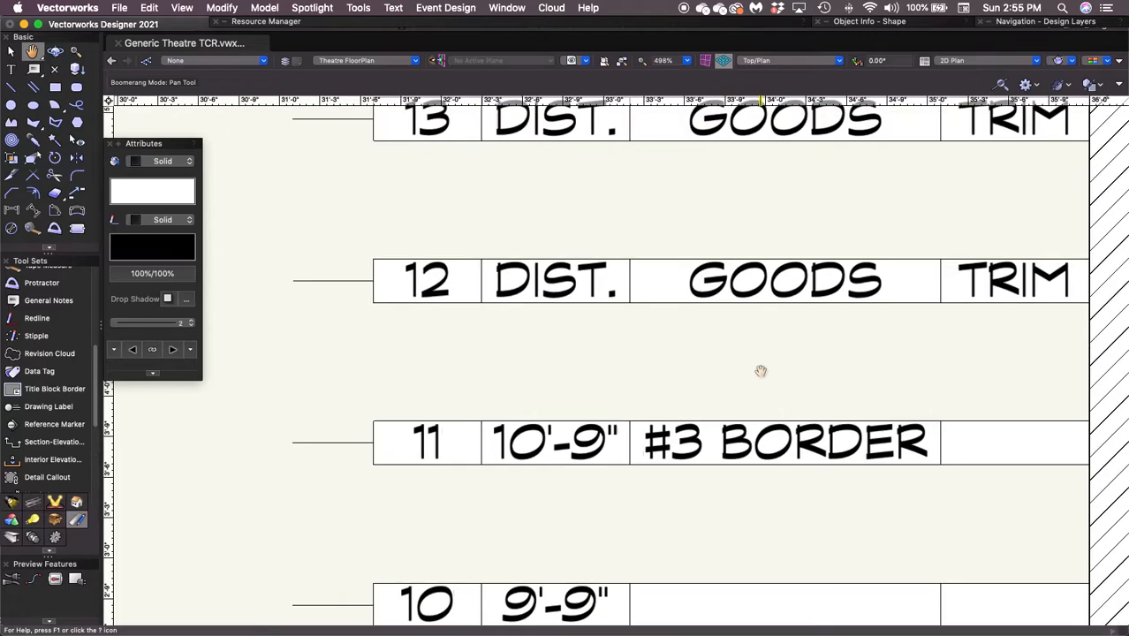
{"action": "left_click", "coordinate": [541, 292]}
{"action": "double_click", "coordinate": [557, 290]}
{"action": "left_click", "coordinate": [557, 290]}
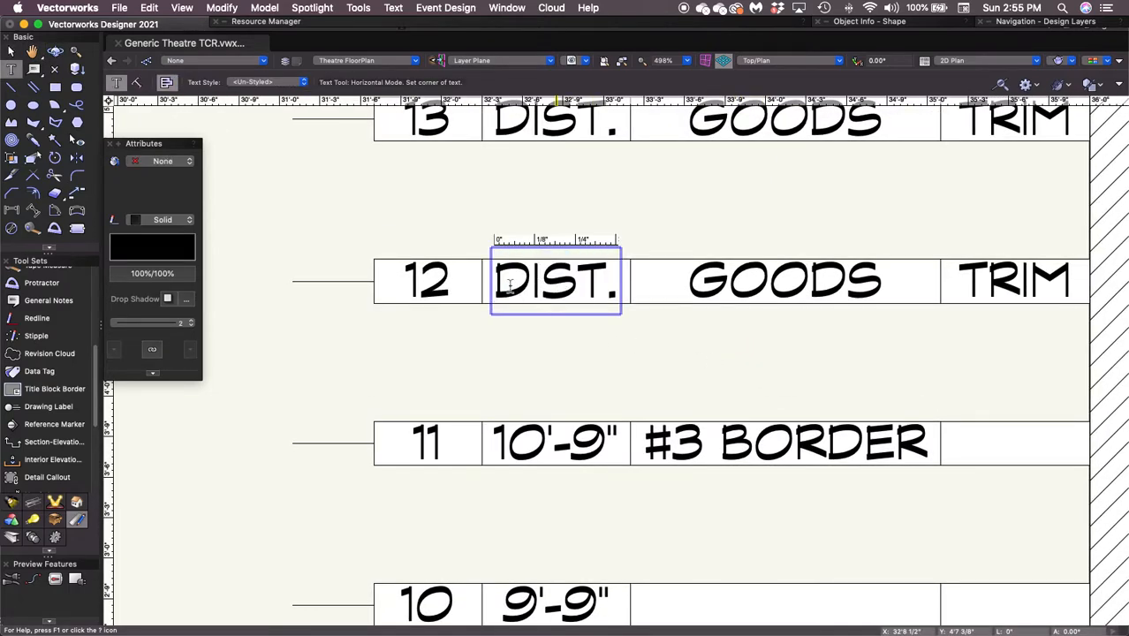
{"action": "left_click_drag", "start_coordinate": [497, 290], "coordinate": [636, 307]}
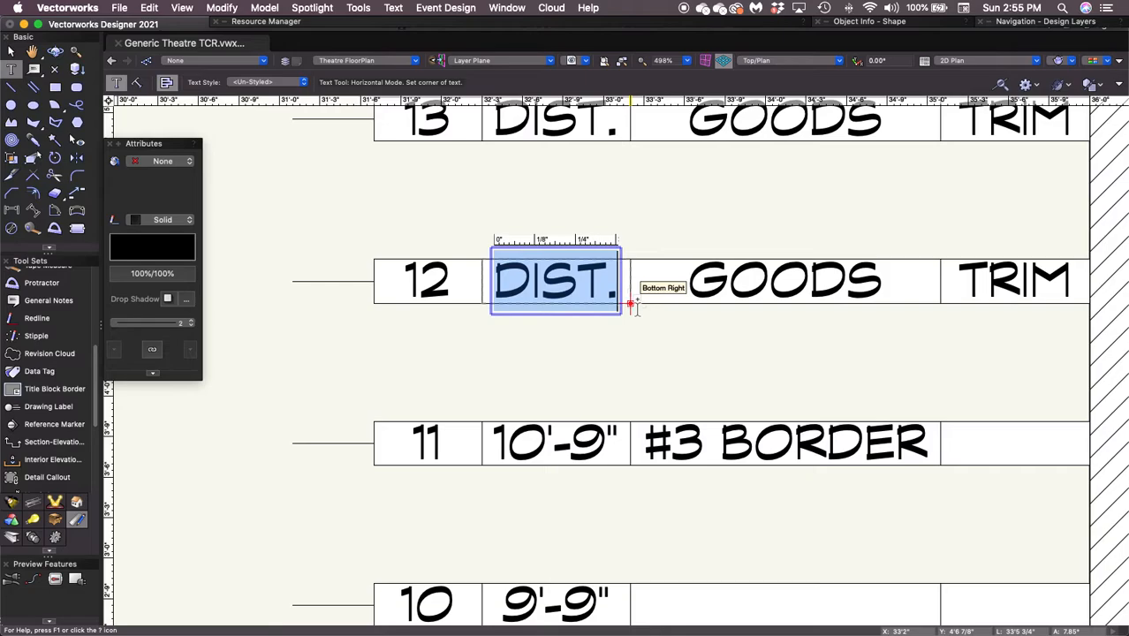
{"action": "type", "text": "11'-9\""}
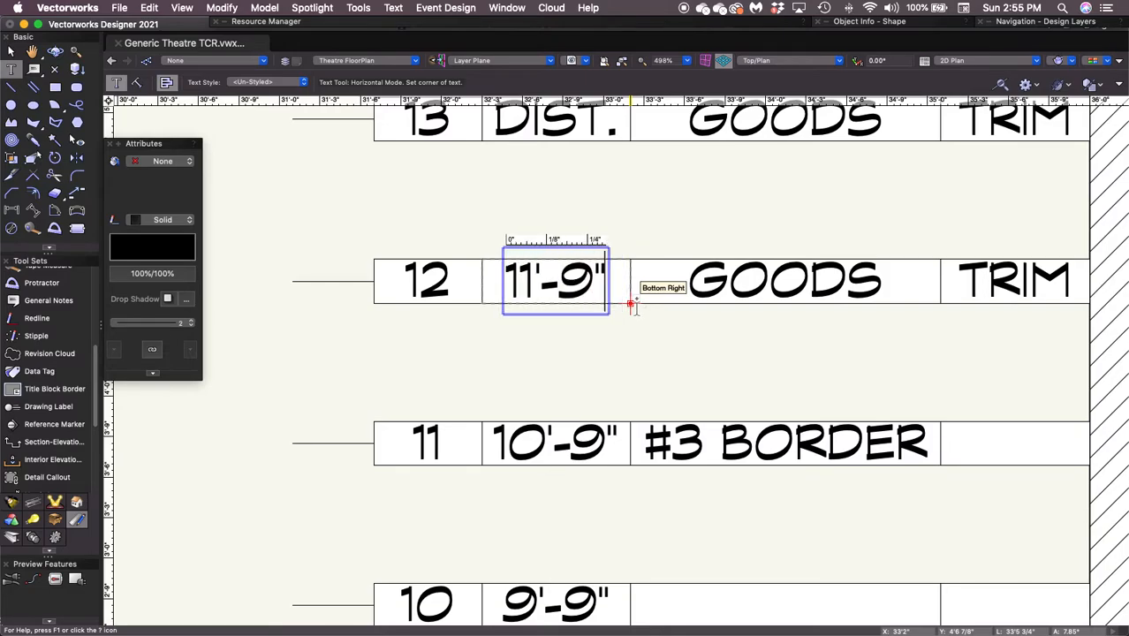
Step: Change row 12's GOODS label to #3 LEGS
{"action": "left_click", "coordinate": [724, 269]}
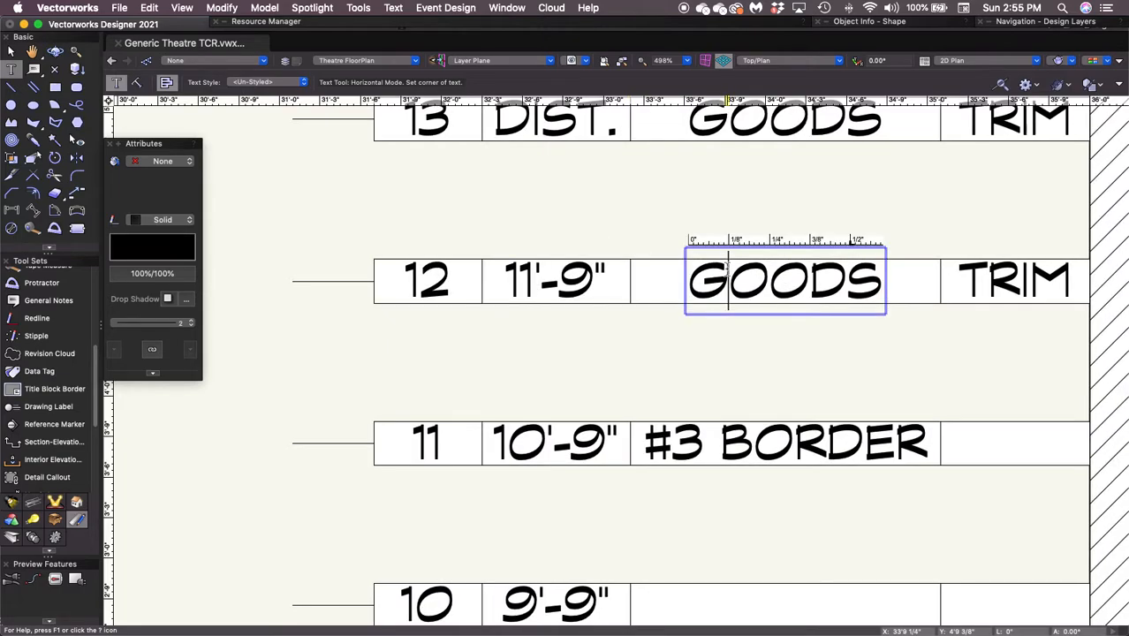
{"action": "double_click", "coordinate": [727, 269]}
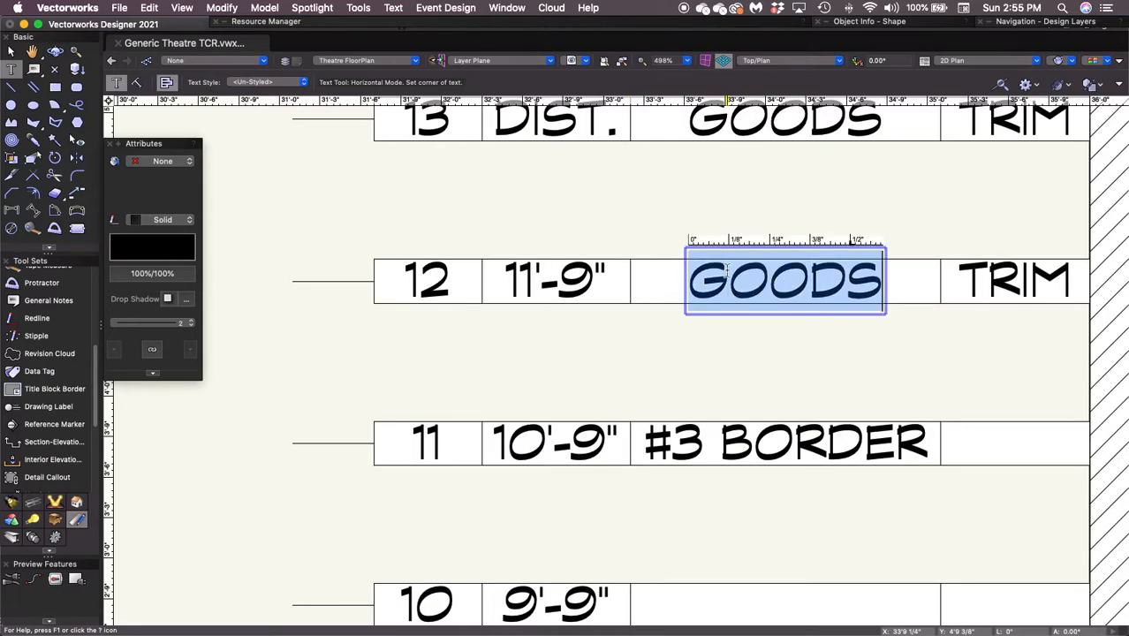
{"action": "type", "text": "#3 LEGS"}
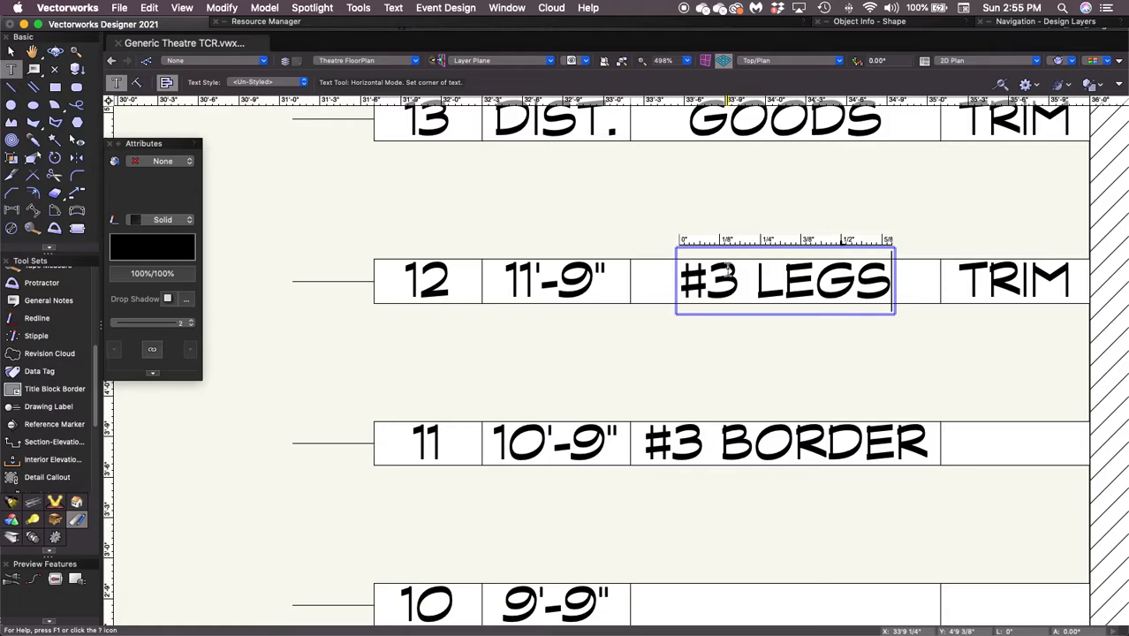
{"action": "key", "text": "Escape"}
{"action": "key", "text": "x"}
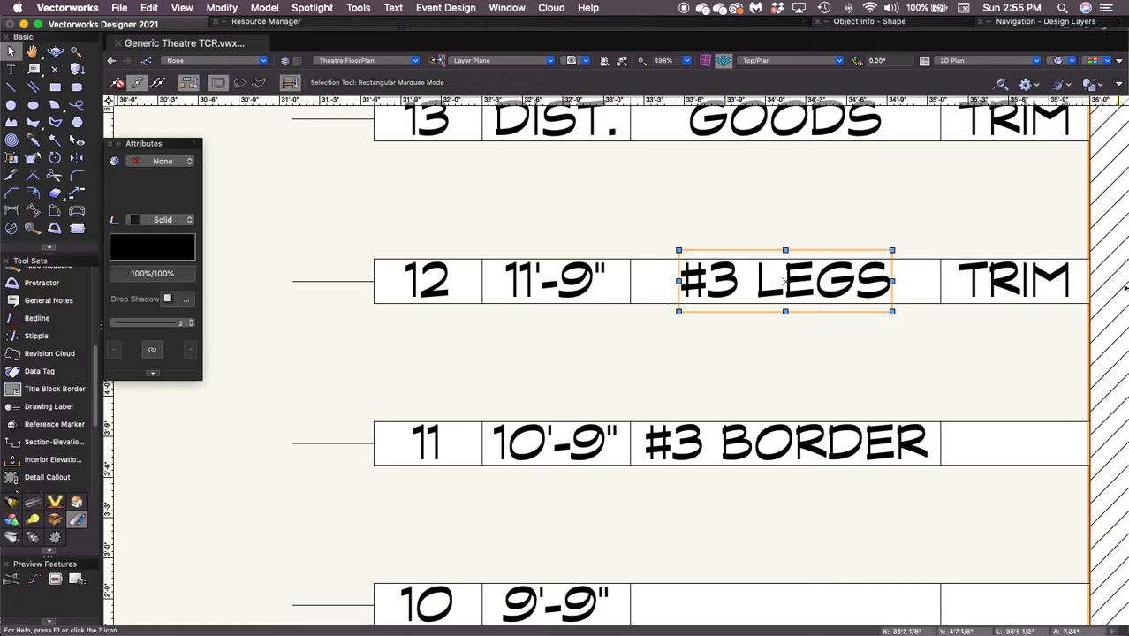
Step: Change row 12's TRIM label to 30'-0" and deselect it
{"action": "double_click", "coordinate": [1040, 292]}
{"action": "double_click", "coordinate": [1016, 279]}
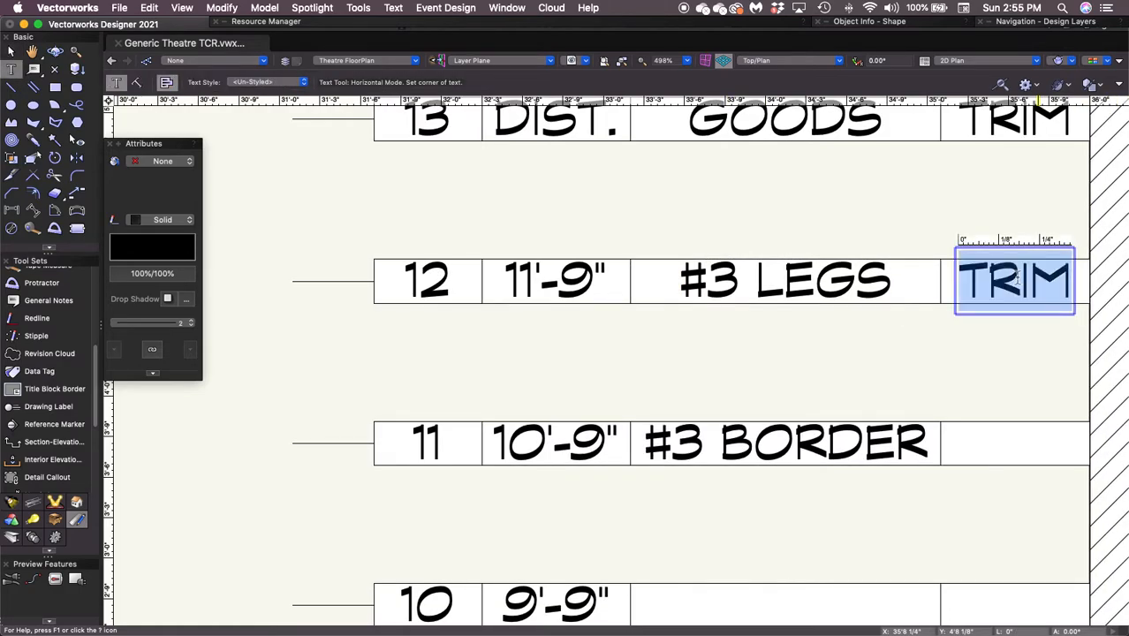
{"action": "type", "text": "30'-0\""}
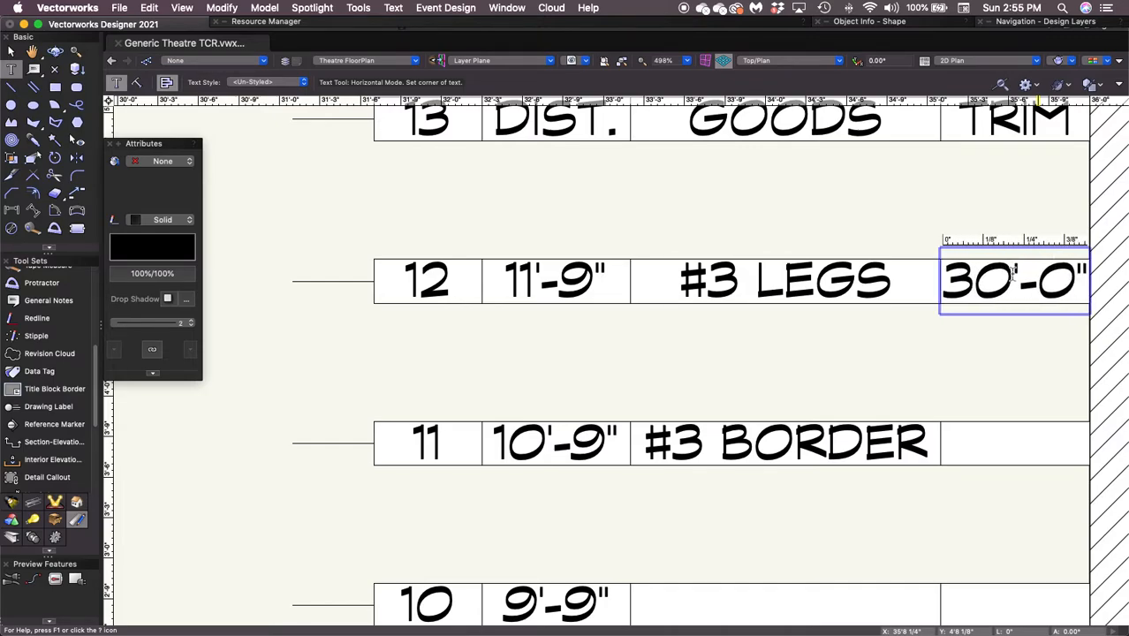
{"action": "key", "text": "Escape"}
{"action": "key", "text": "x"}
{"action": "left_click", "coordinate": [813, 194]}
Step: Change row 13's DIST. label to 12'-9"
{"action": "mouse_move", "coordinate": [861, 185]}
{"action": "middle_mouse_down"}
{"action": "mouse_move", "coordinate": [831, 398]}
{"action": "mouse_move", "coordinate": [819, 402]}
{"action": "middle_mouse_up"}
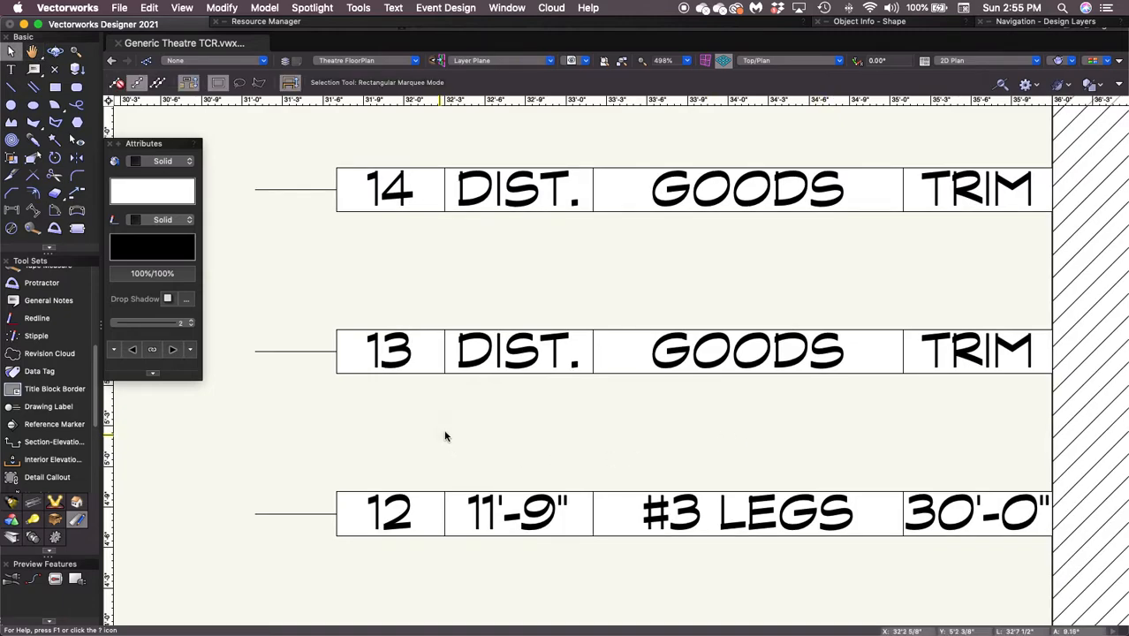
{"action": "double_click", "coordinate": [521, 354]}
{"action": "double_click", "coordinate": [520, 353]}
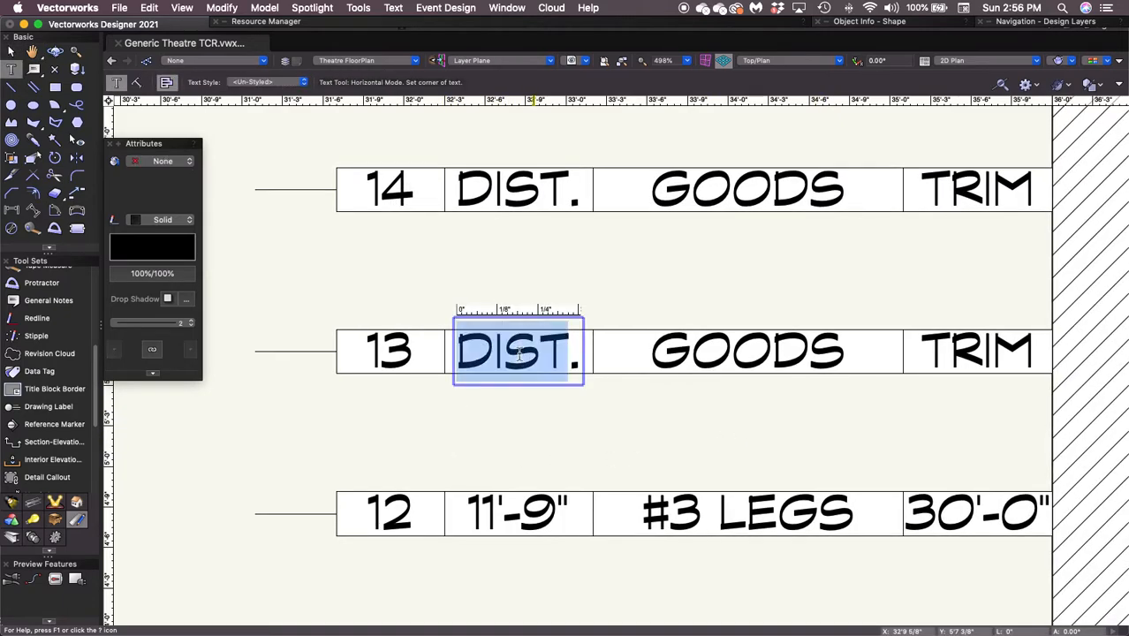
{"action": "triple_click", "coordinate": [519, 354]}
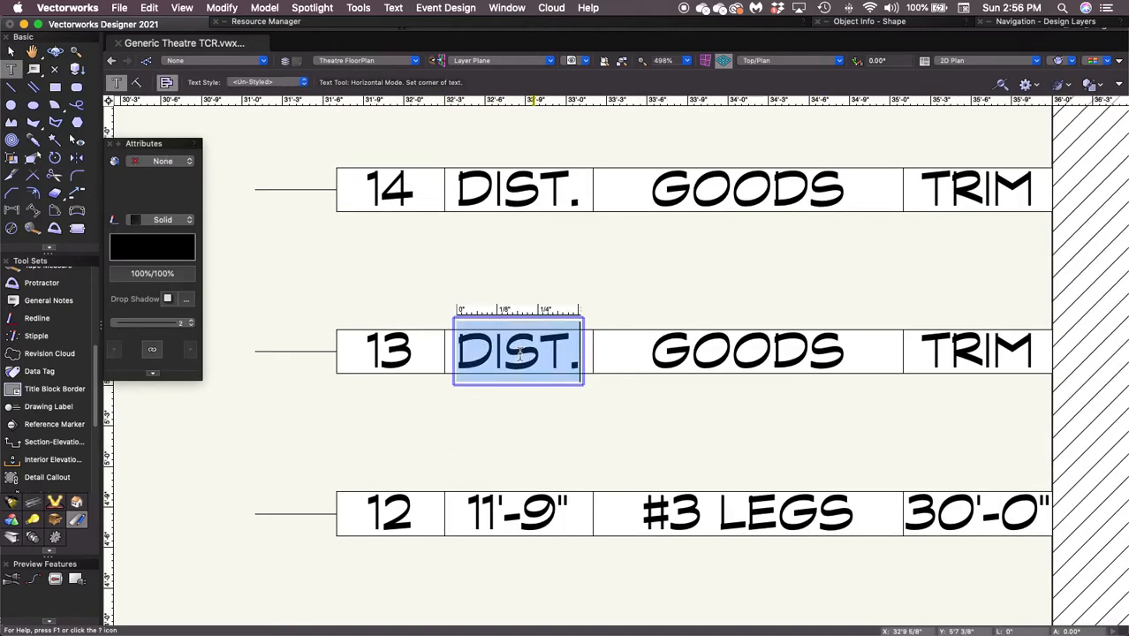
{"action": "type", "text": "12'-9\""}
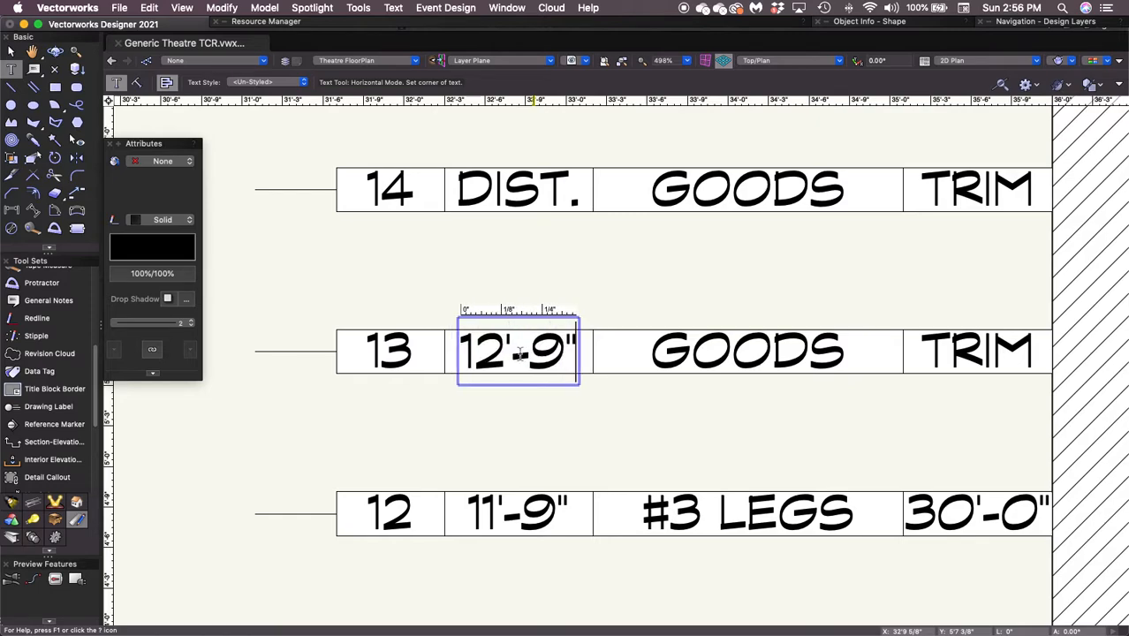
{"action": "key", "text": "Tab"}
{"action": "key", "text": "Escape"}
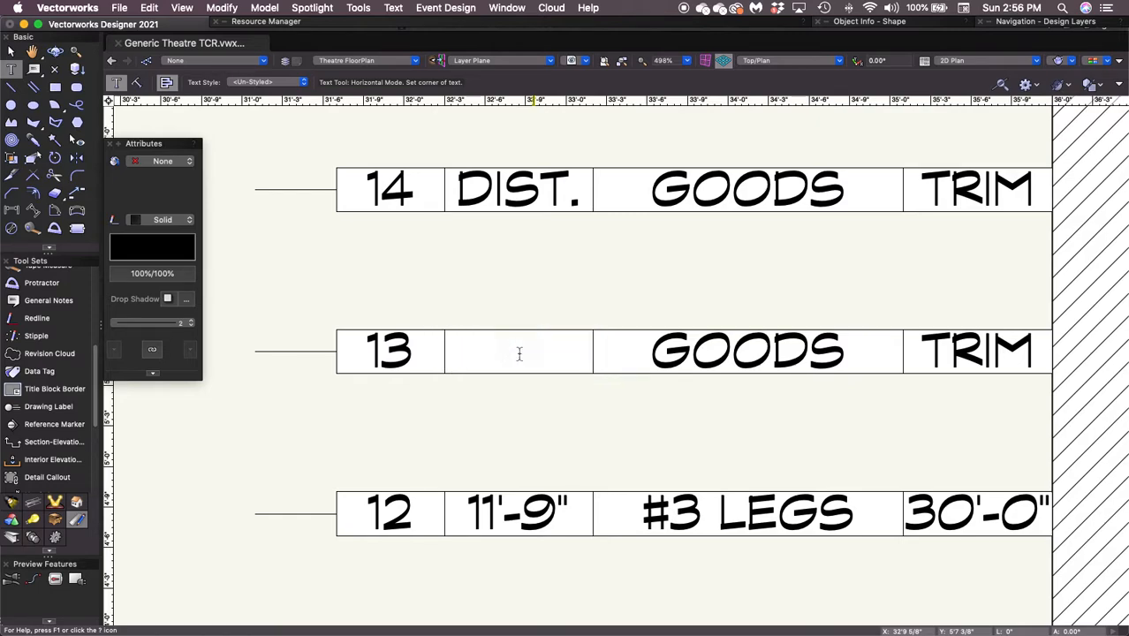
{"action": "key", "text": "x"}
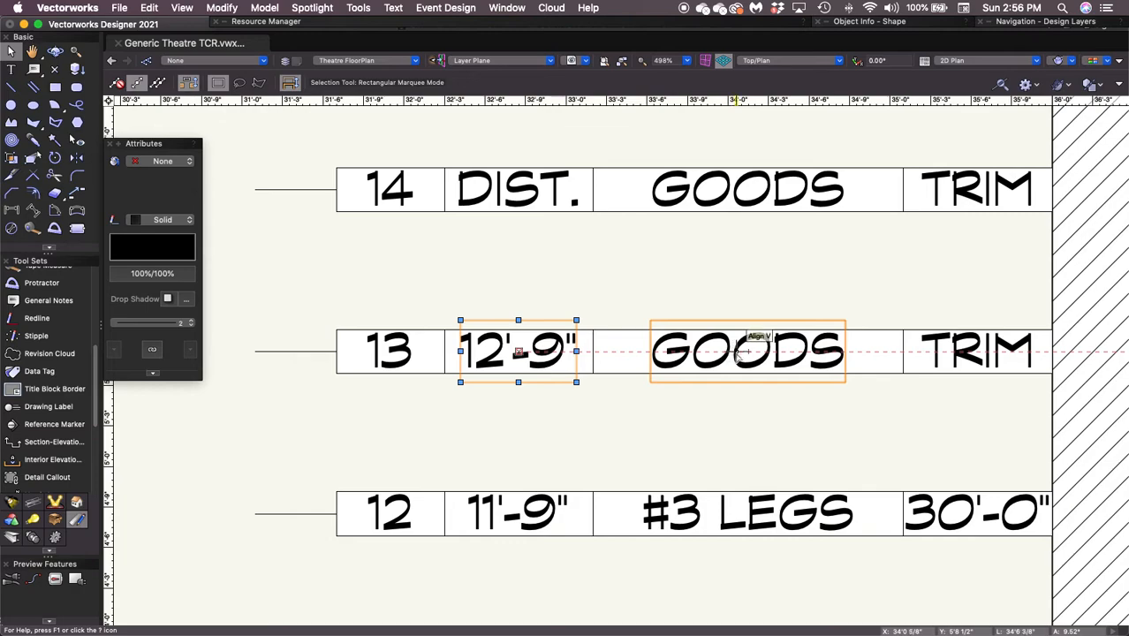
Step: Delete the GOODS and TRIM labels from row 13
{"action": "left_click", "coordinate": [745, 351]}
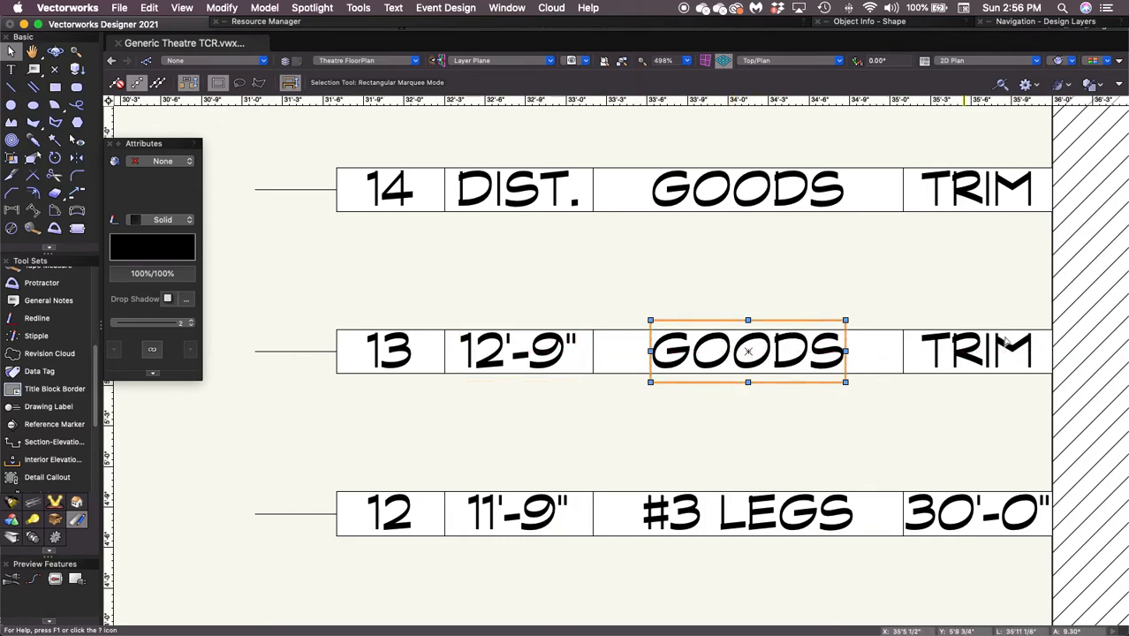
{"action": "left_click", "coordinate": [978, 351], "text": "shift"}
{"action": "key", "text": "Delete"}
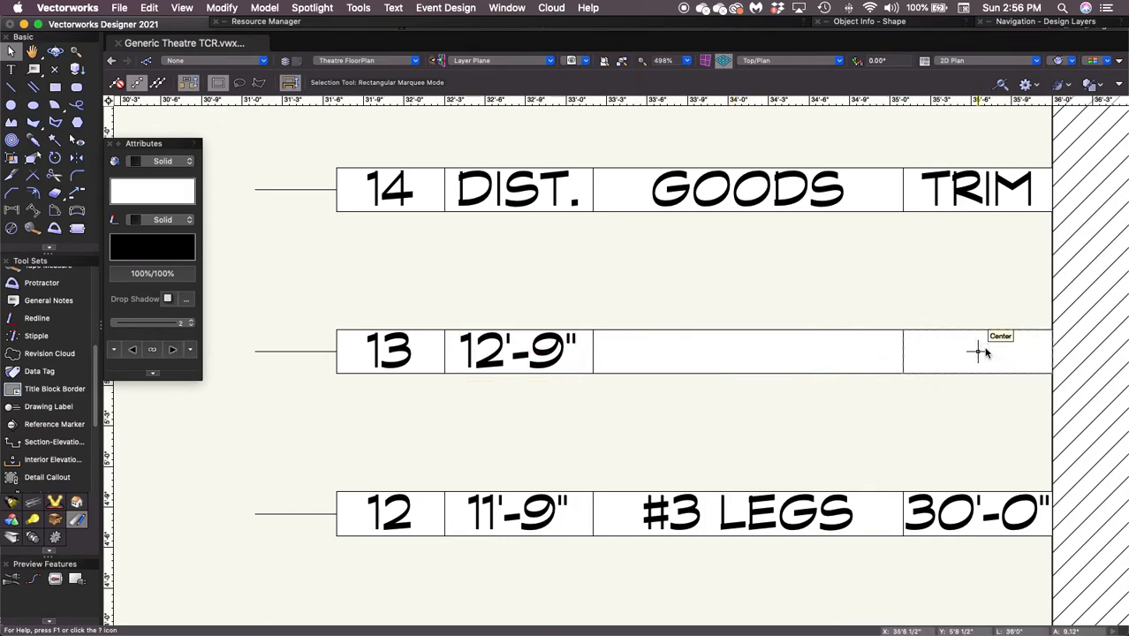
{"action": "left_click", "coordinate": [979, 351]}
Step: Change row 14's DIST. label to 13'-9"
{"action": "double_click", "coordinate": [523, 194]}
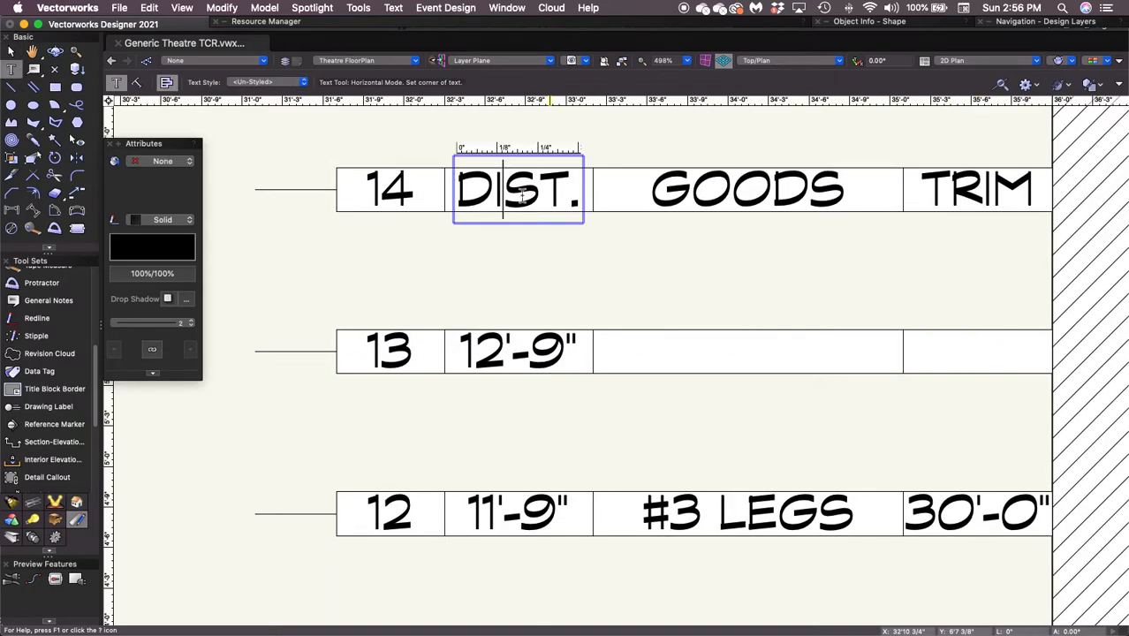
{"action": "left_click_drag", "start_coordinate": [537, 196], "coordinate": [595, 202]}
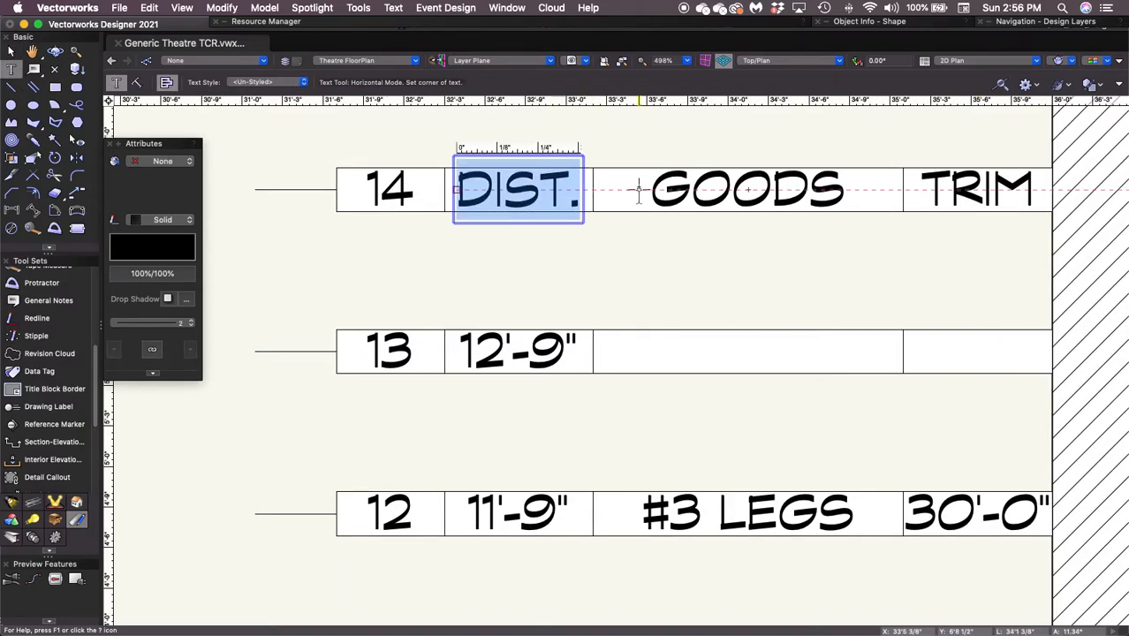
{"action": "type", "text": "13'-9\""}
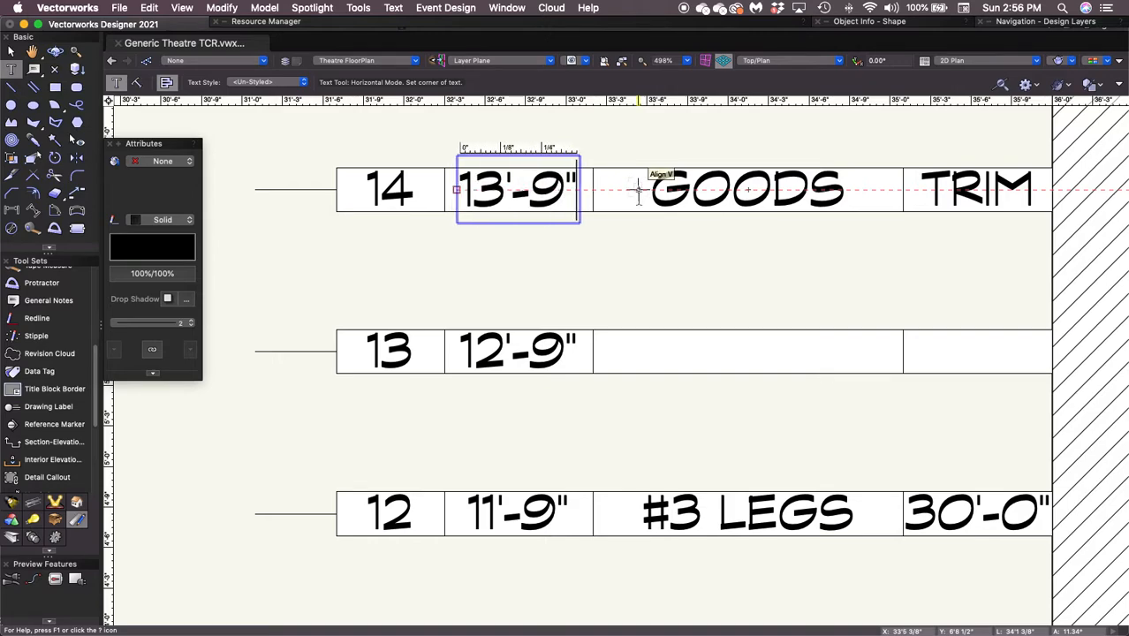
{"action": "key", "text": "Escape"}
{"action": "key", "text": "x"}
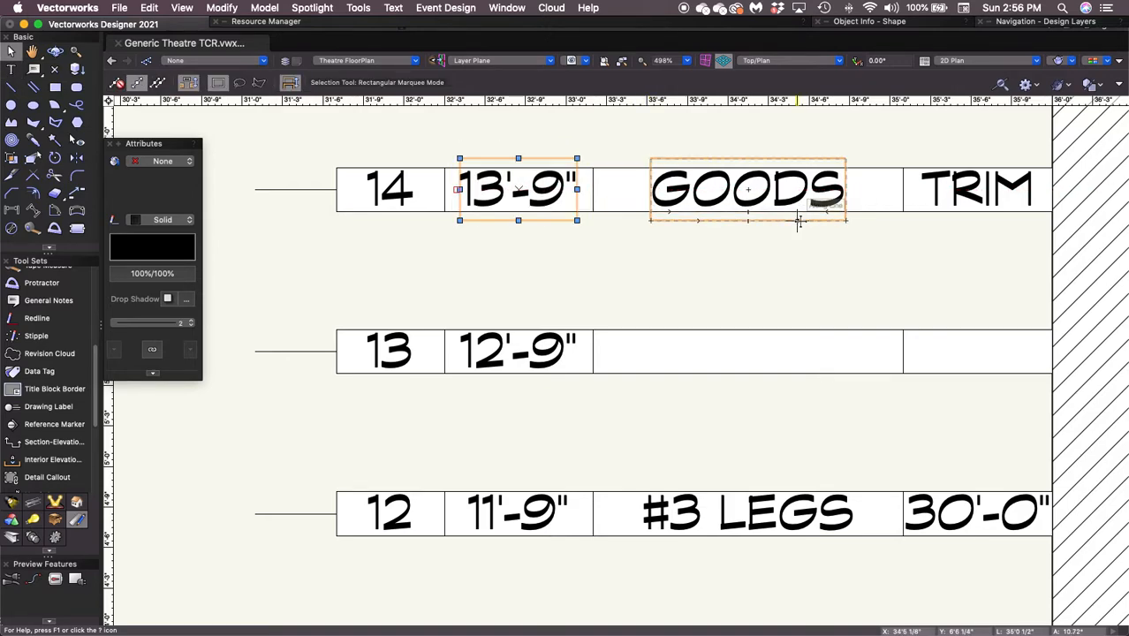
Step: Change row 14's GOODS label to #3 ELEC
{"action": "left_click", "coordinate": [748, 189]}
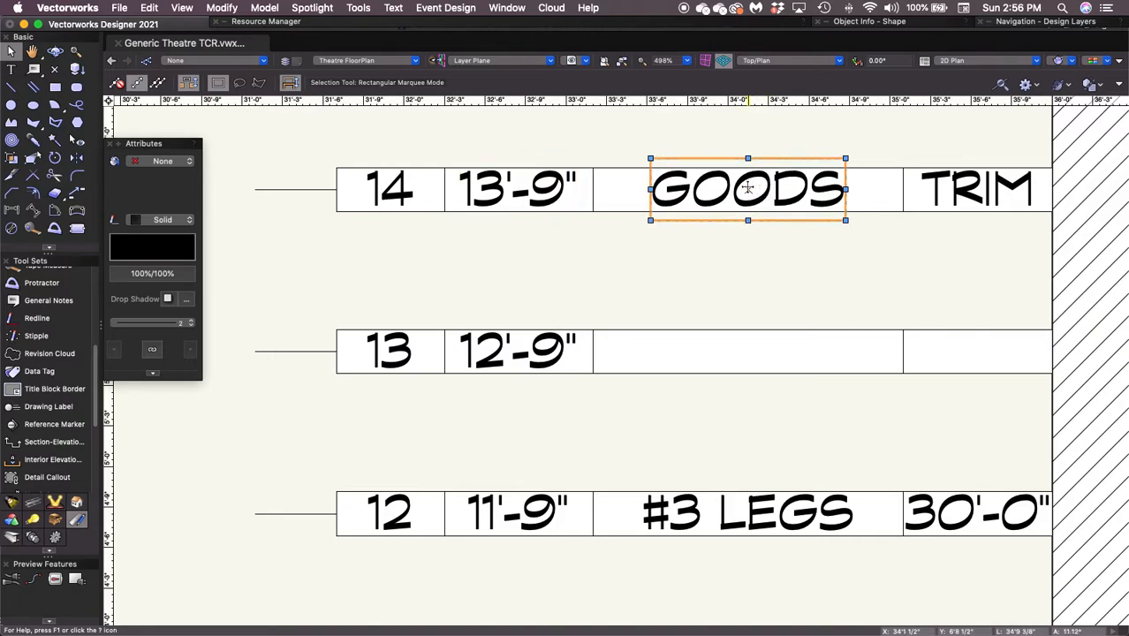
{"action": "double_click", "coordinate": [748, 189]}
{"action": "left_click_drag", "start_coordinate": [661, 191], "coordinate": [865, 205]}
{"action": "type", "text": "#3 ELEC"}
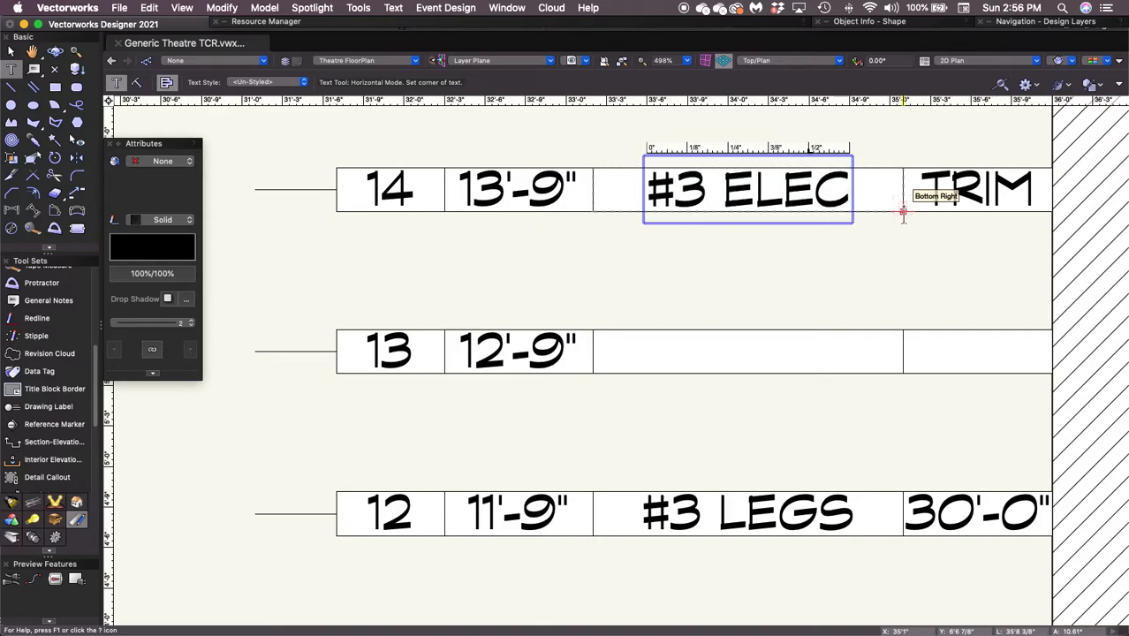
{"action": "key", "text": "Escape"}
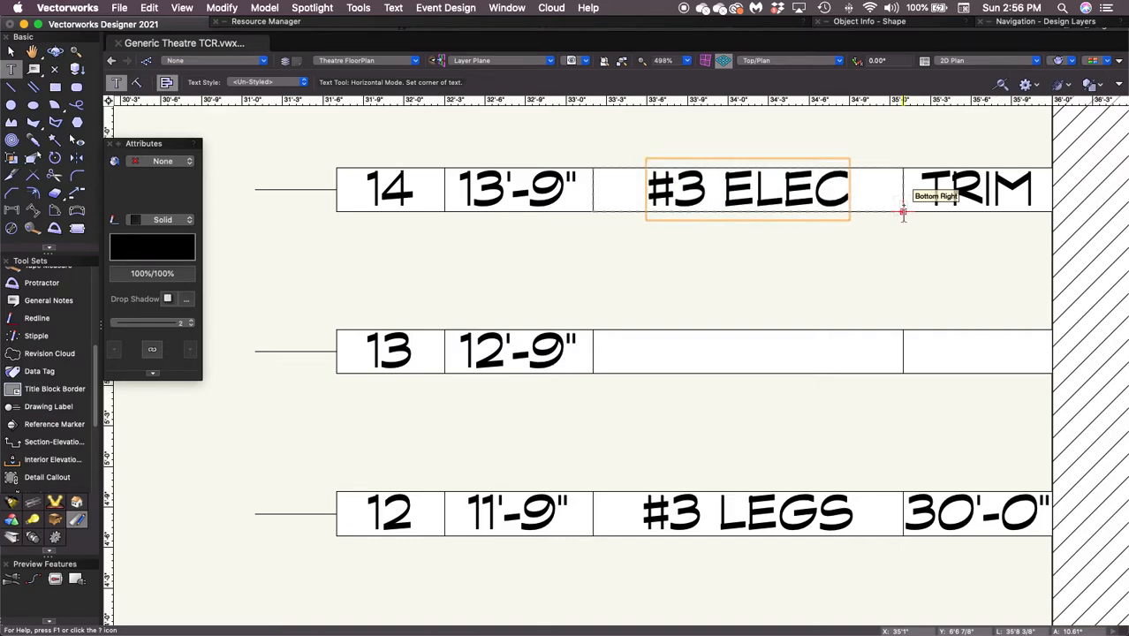
Step: Add a period after row 14's #3 ELEC label and delete that row's TRIM label
{"action": "left_click", "coordinate": [850, 190]}
{"action": "type", "text": "."}
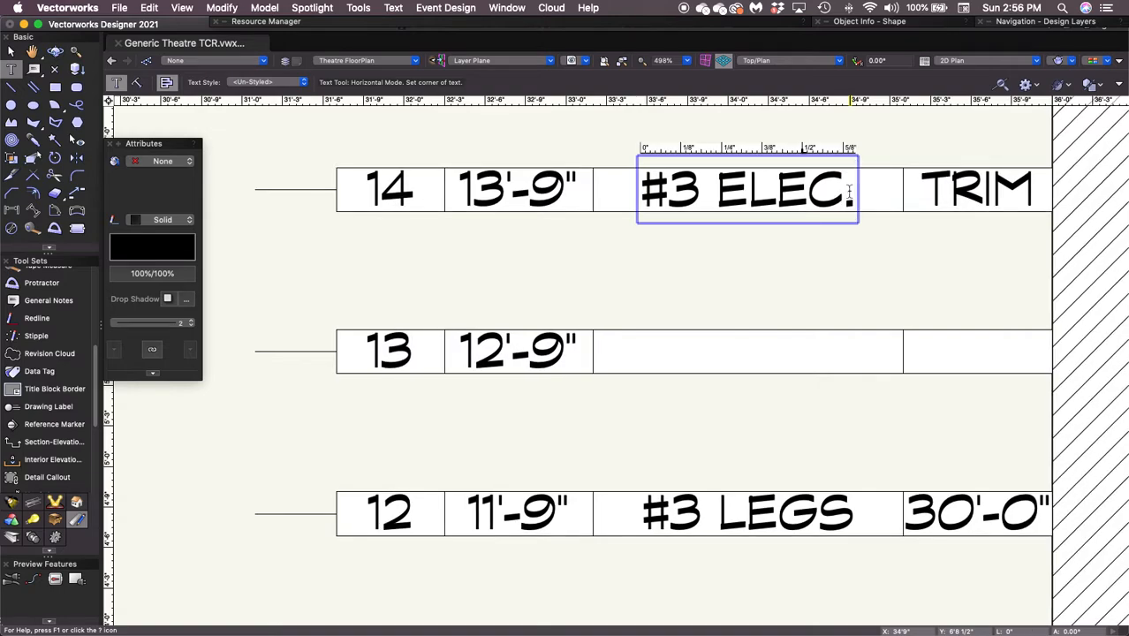
{"action": "key", "text": "Escape"}
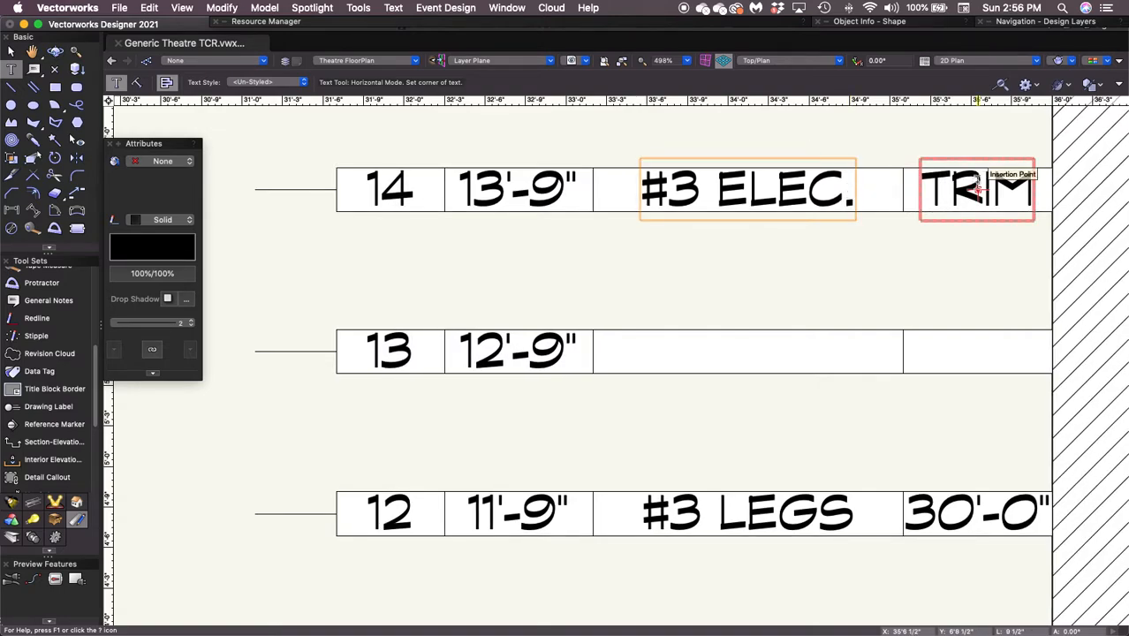
{"action": "key", "text": "x"}
{"action": "left_click", "coordinate": [978, 187]}
{"action": "key", "text": "Delete"}
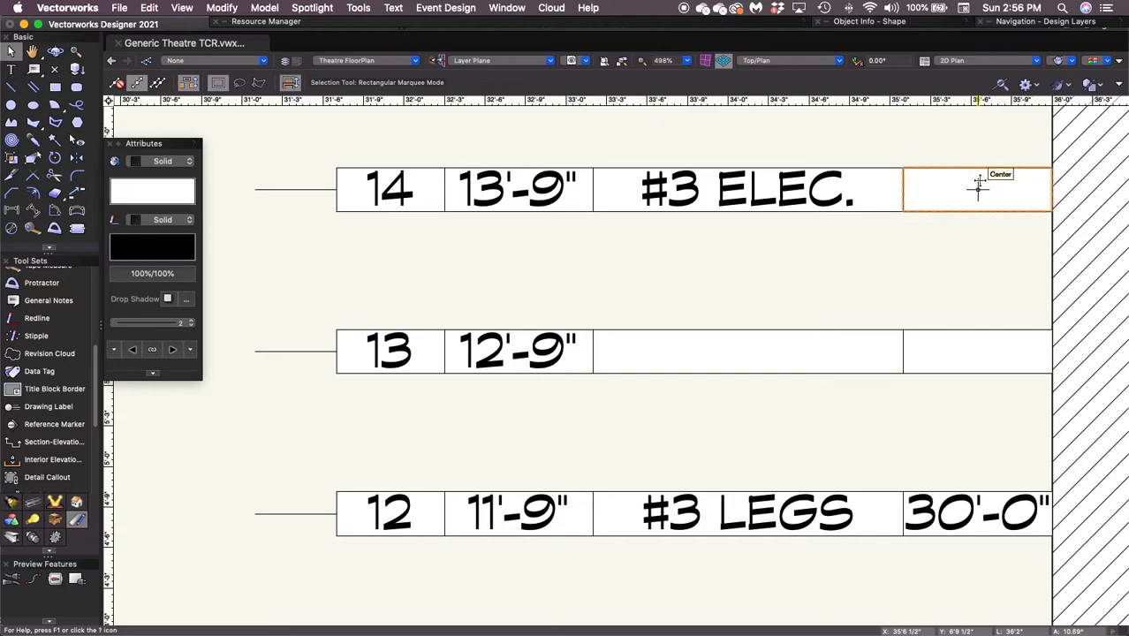
Step: Change row 15's DIST. label to 14'-9"
{"action": "key", "text": "space"}
{"action": "mouse_move", "coordinate": [668, 247]}
{"action": "left_mouse_down"}
{"action": "mouse_move", "coordinate": [653, 372]}
{"action": "mouse_move", "coordinate": [690, 481]}
{"action": "left_mouse_up"}
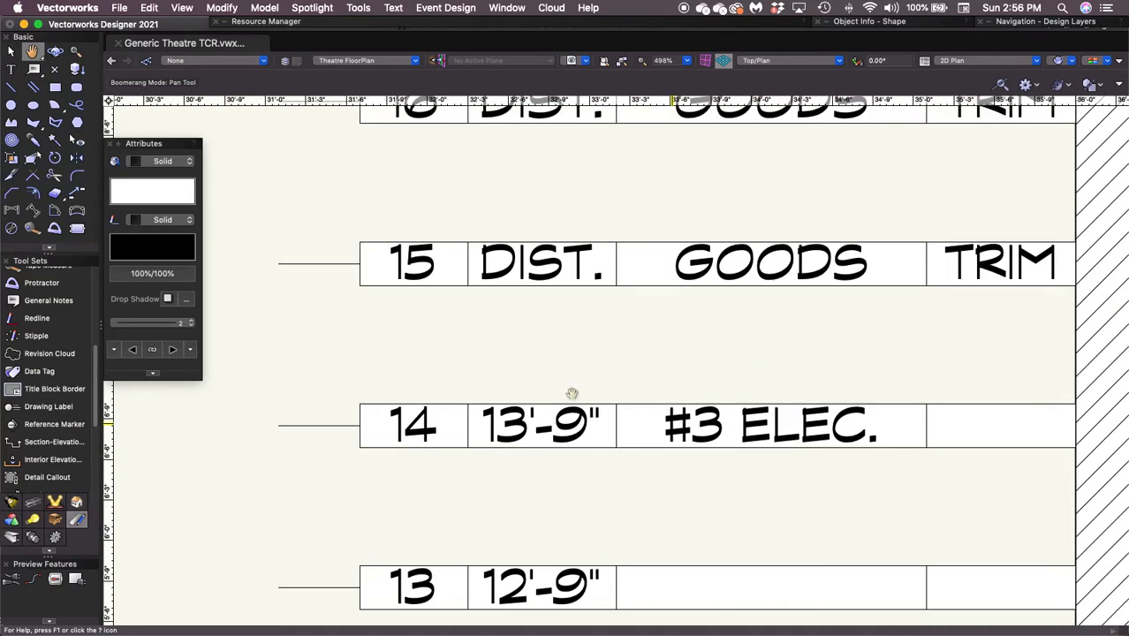
{"action": "double_click", "coordinate": [515, 274]}
{"action": "left_click_drag", "start_coordinate": [484, 265], "coordinate": [627, 287]}
{"action": "type", "text": "13'-9"}
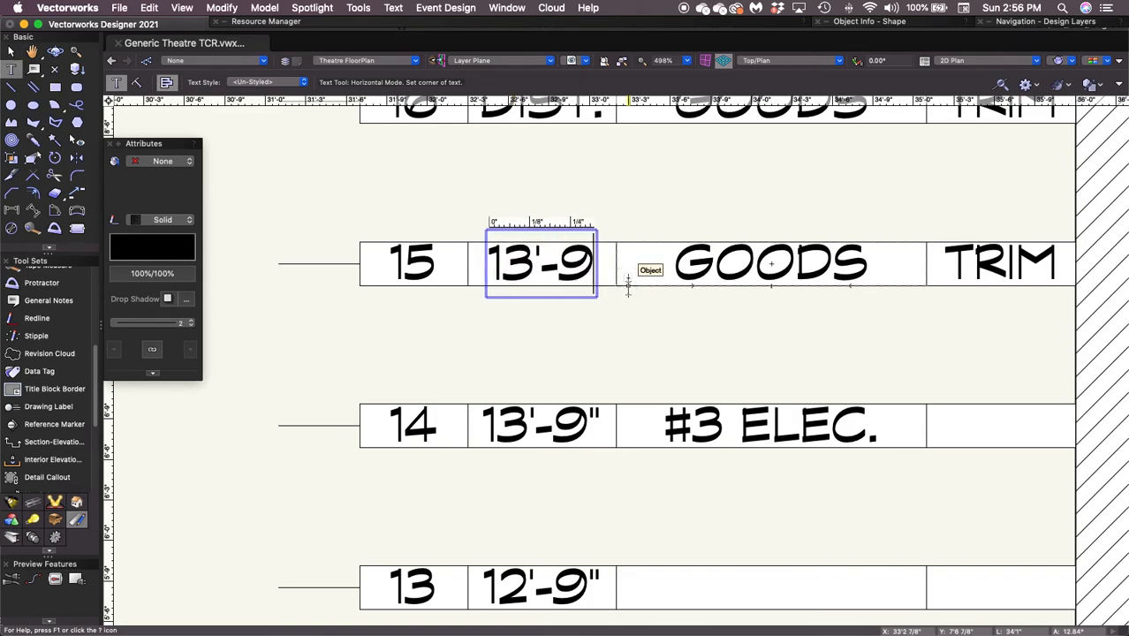
{"action": "key", "text": "BackSpace"}
{"action": "key", "text": "BackSpace"}
{"action": "key", "text": "BackSpace"}
{"action": "key", "text": "BackSpace"}
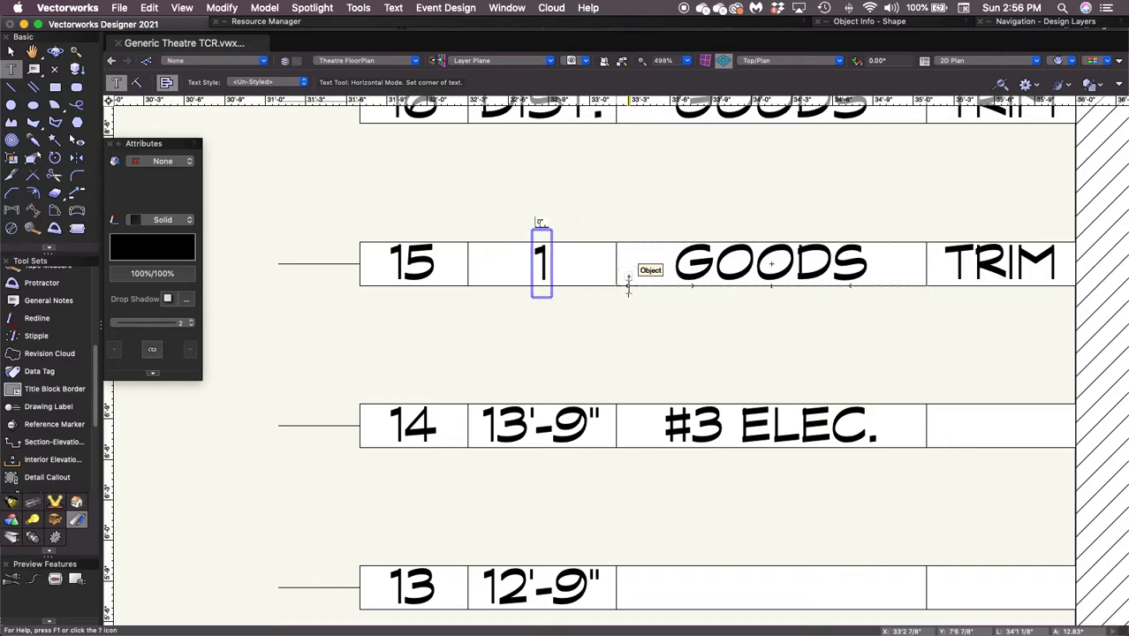
{"action": "type", "text": "4'-9\""}
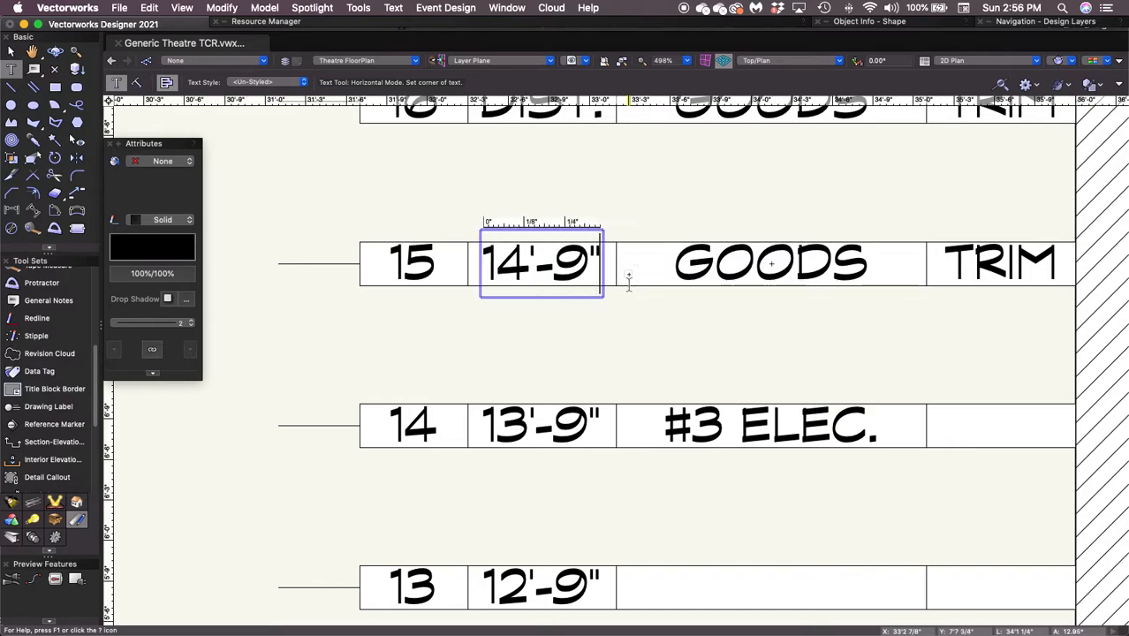
{"action": "key", "text": "Escape"}
{"action": "key", "text": "x"}
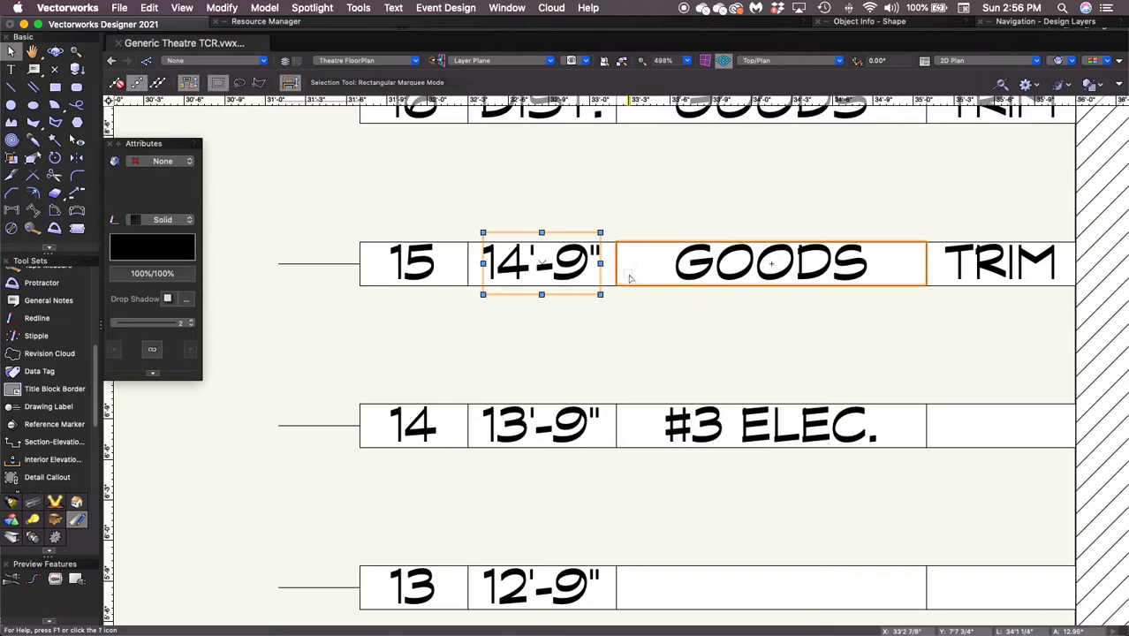
Step: Delete the GOODS and TRIM labels from row 15
{"action": "left_click", "coordinate": [722, 279]}
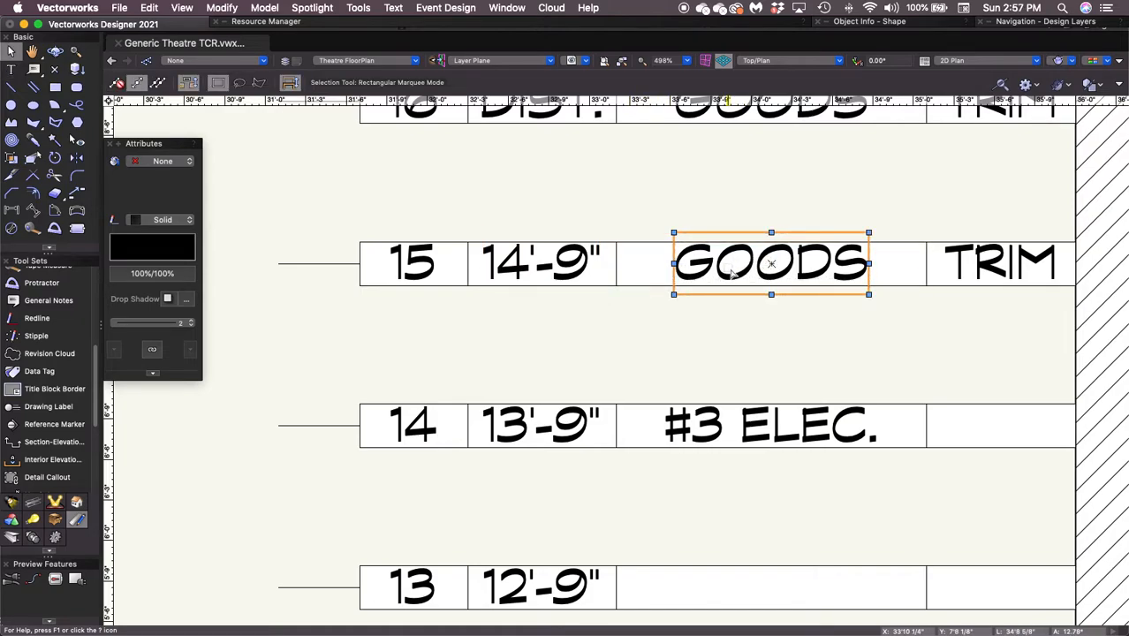
{"action": "left_click", "coordinate": [664, 491]}
{"action": "mouse_move", "coordinate": [666, 510]}
{"action": "left_mouse_down"}
{"action": "mouse_move", "coordinate": [657, 321]}
{"action": "mouse_move", "coordinate": [665, 185]}
{"action": "left_mouse_up"}
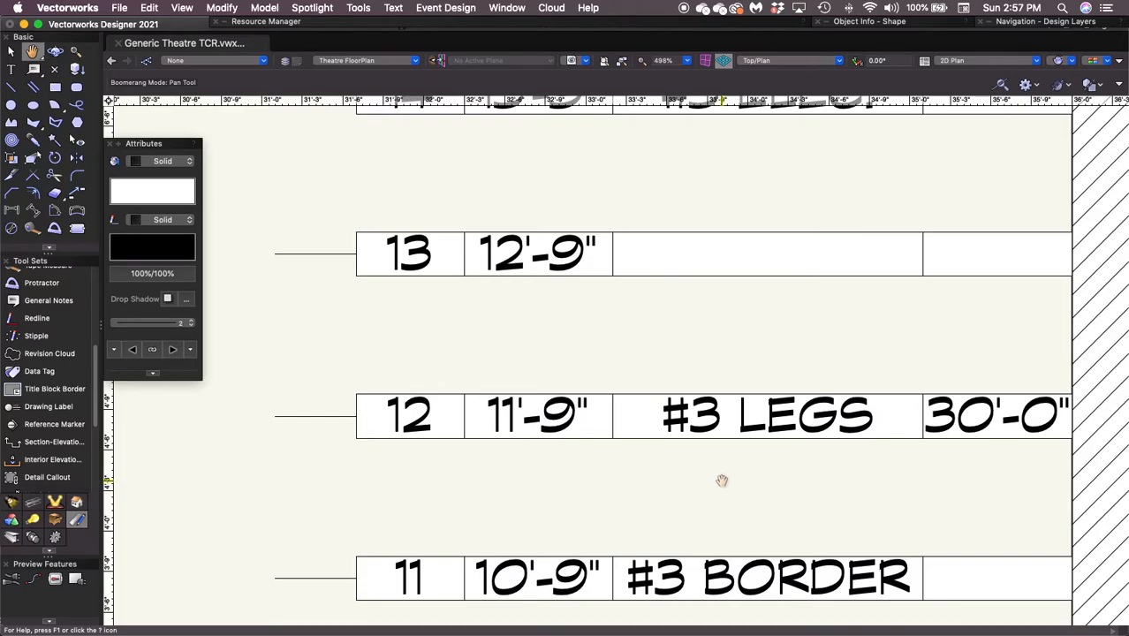
{"action": "left_click_drag", "start_coordinate": [711, 255], "coordinate": [697, 408]}
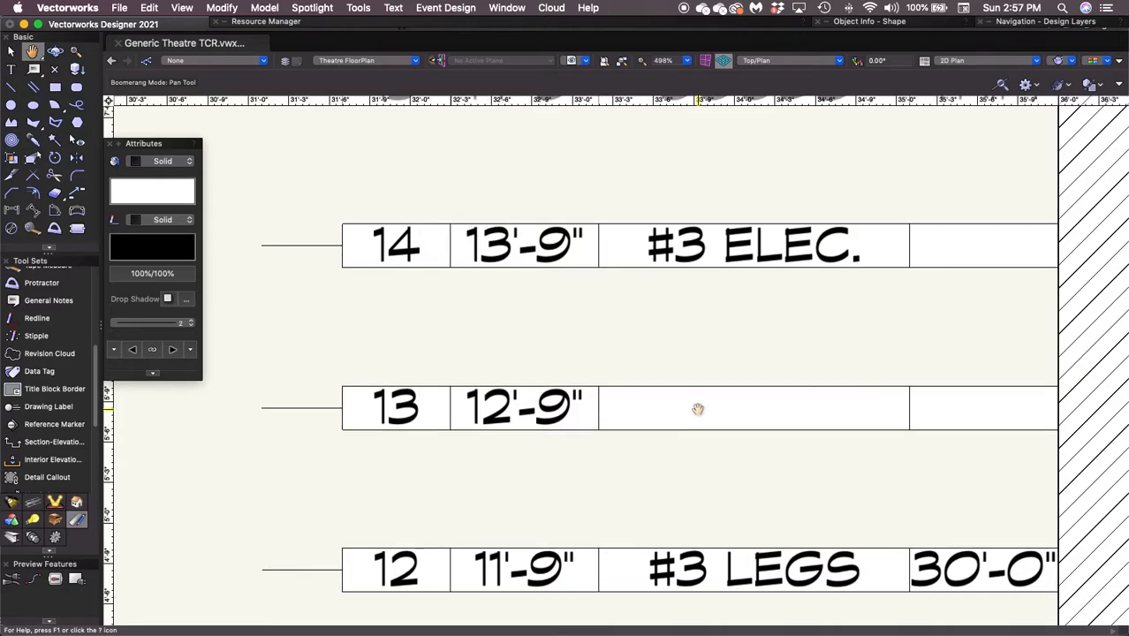
{"action": "left_click_drag", "start_coordinate": [698, 409], "coordinate": [698, 502]}
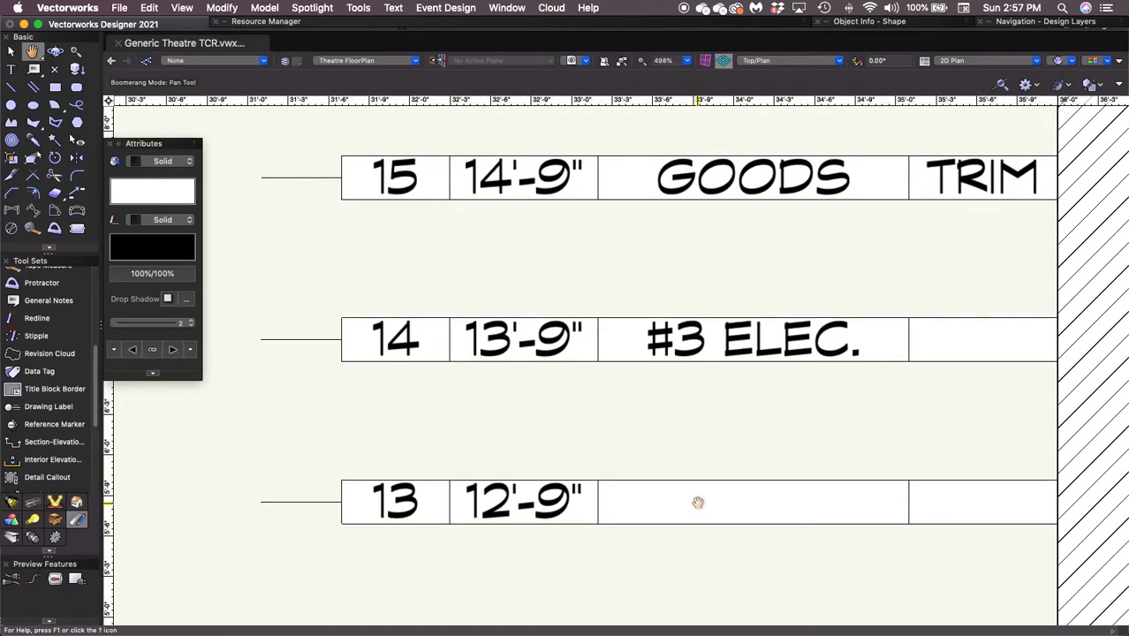
{"action": "scroll", "coordinate": [709, 403], "scroll_direction": "up", "scroll_amount": 5}
{"action": "left_click", "coordinate": [713, 331]}
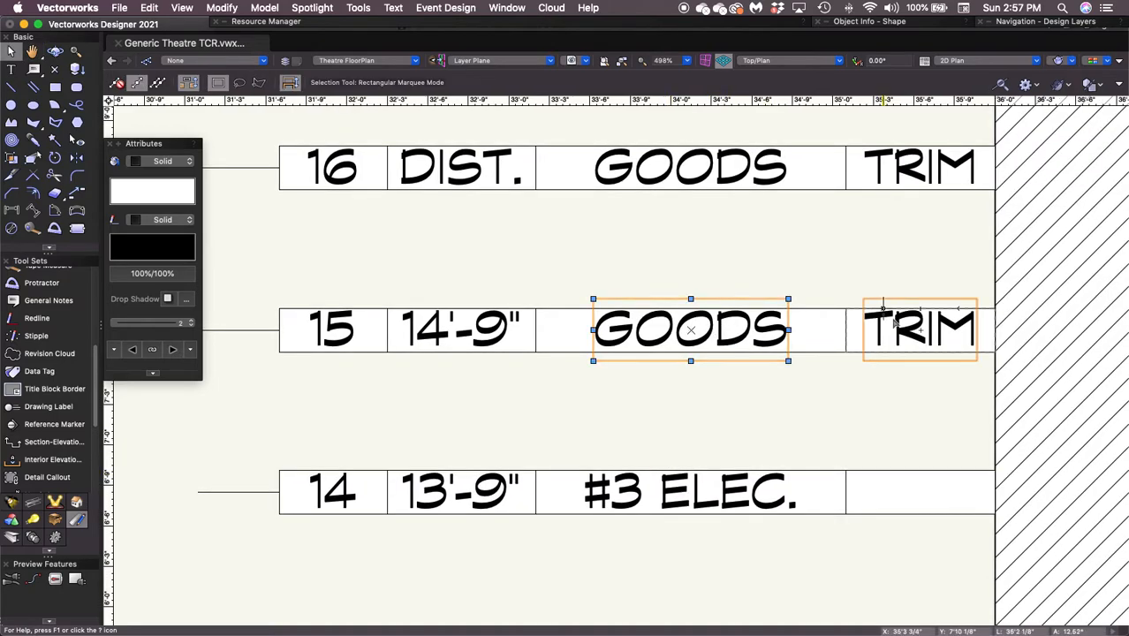
{"action": "left_click", "coordinate": [917, 318], "text": "shift"}
{"action": "key", "text": "Delete"}
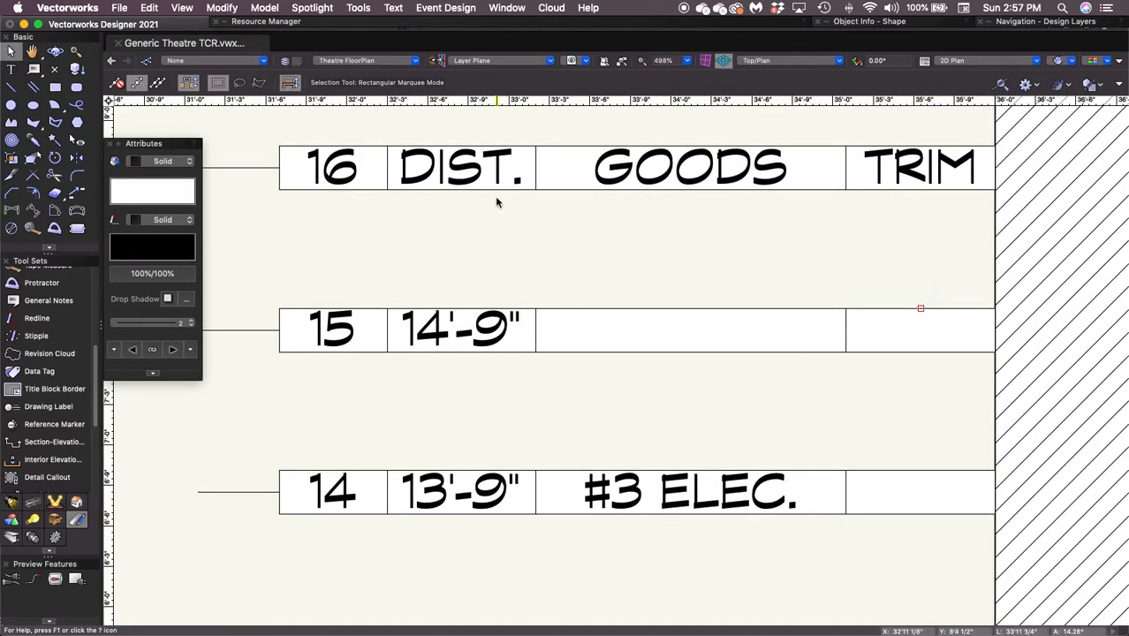
Step: Change row 16's DIST. label to 15'-9"
{"action": "double_click", "coordinate": [471, 157]}
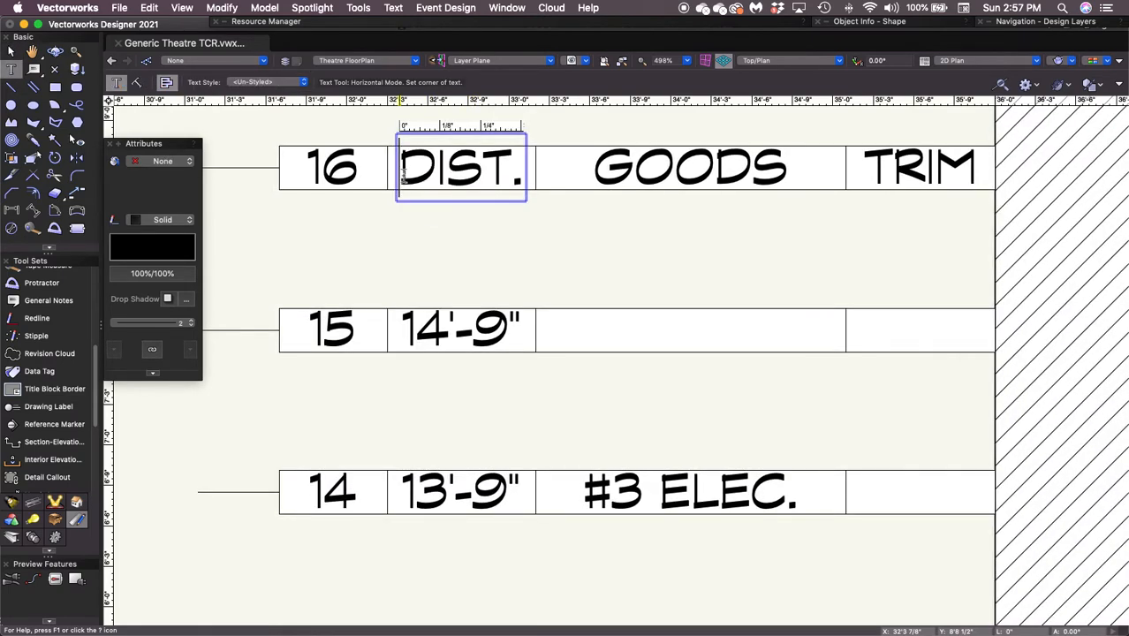
{"action": "left_click_drag", "start_coordinate": [403, 175], "coordinate": [624, 177]}
{"action": "type", "text": "15'-9\""}
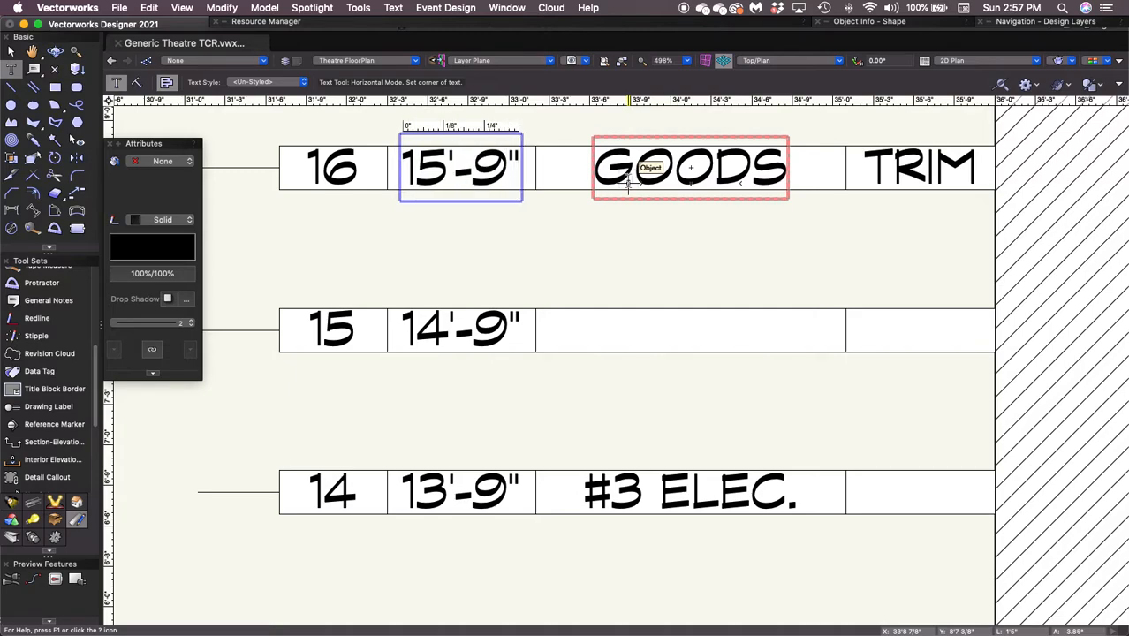
{"action": "key", "text": "Escape"}
{"action": "key", "text": "x"}
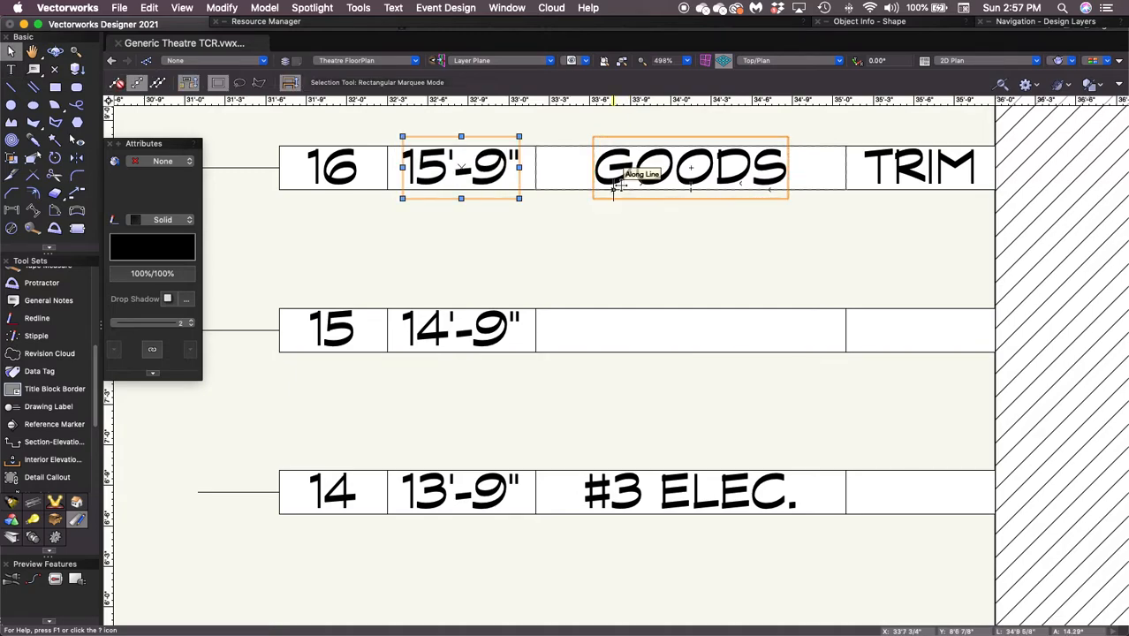
Step: Change row 16's GOODS label to #4 BORDER and delete that row's TRIM label
{"action": "double_click", "coordinate": [701, 164]}
{"action": "double_click", "coordinate": [684, 163]}
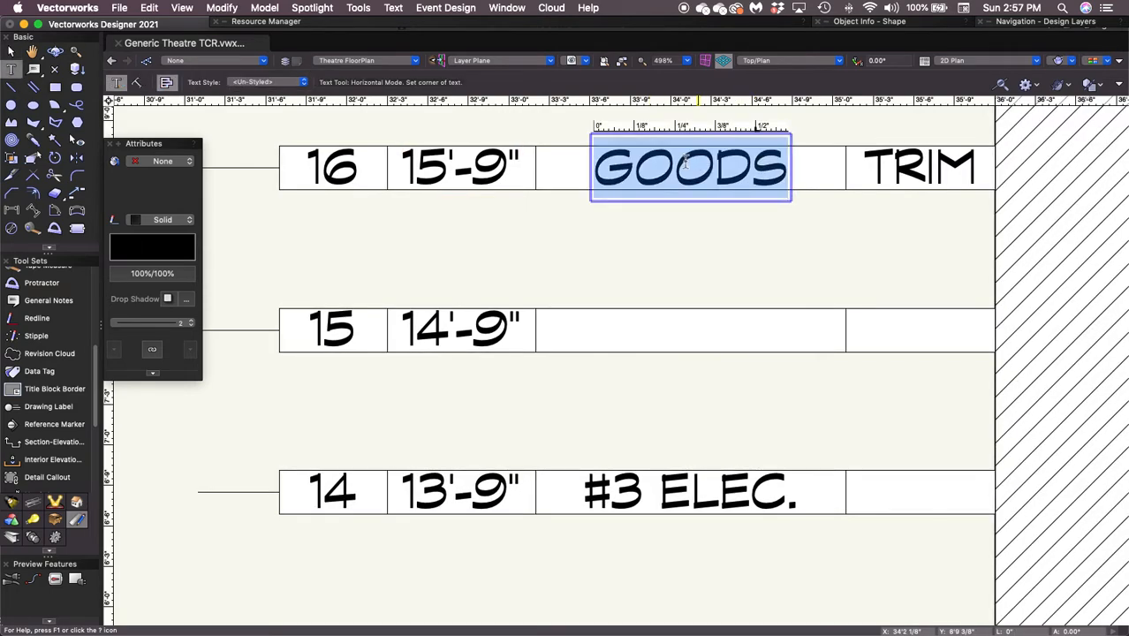
{"action": "type", "text": "#4 BORDER"}
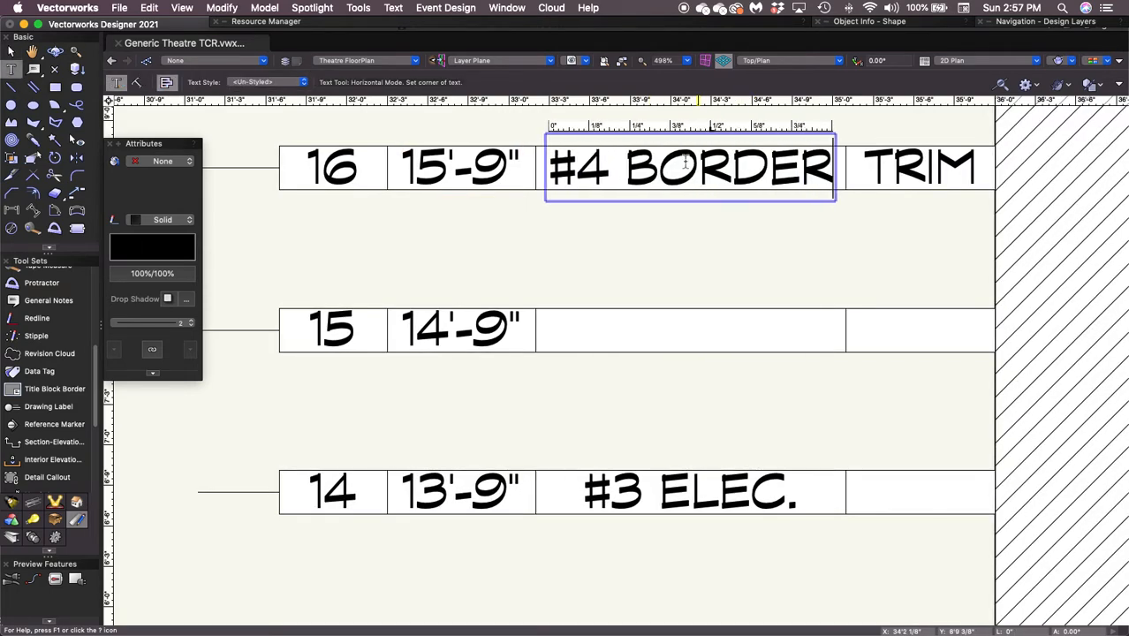
{"action": "key", "text": "Escape"}
{"action": "key", "text": "x"}
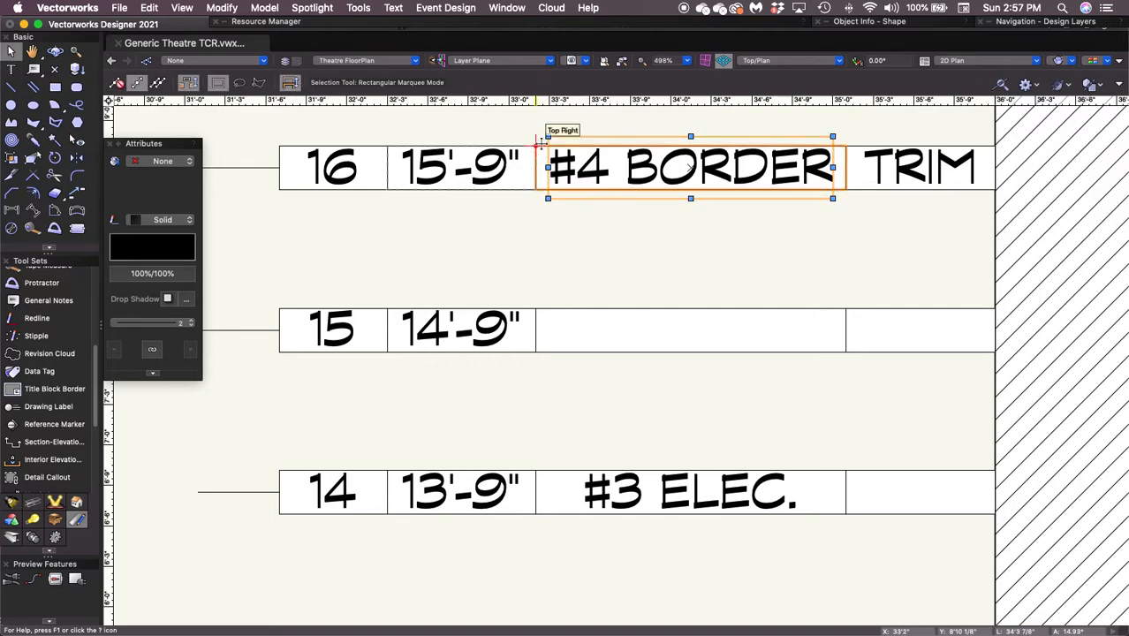
{"action": "left_click", "coordinate": [936, 168]}
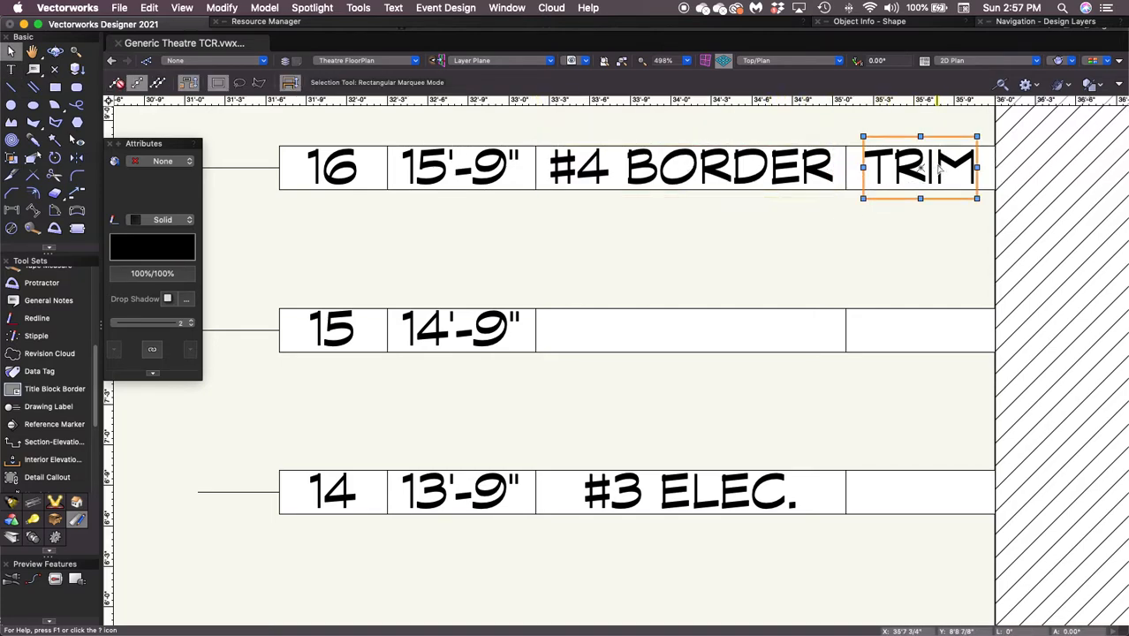
{"action": "key", "text": "Delete"}
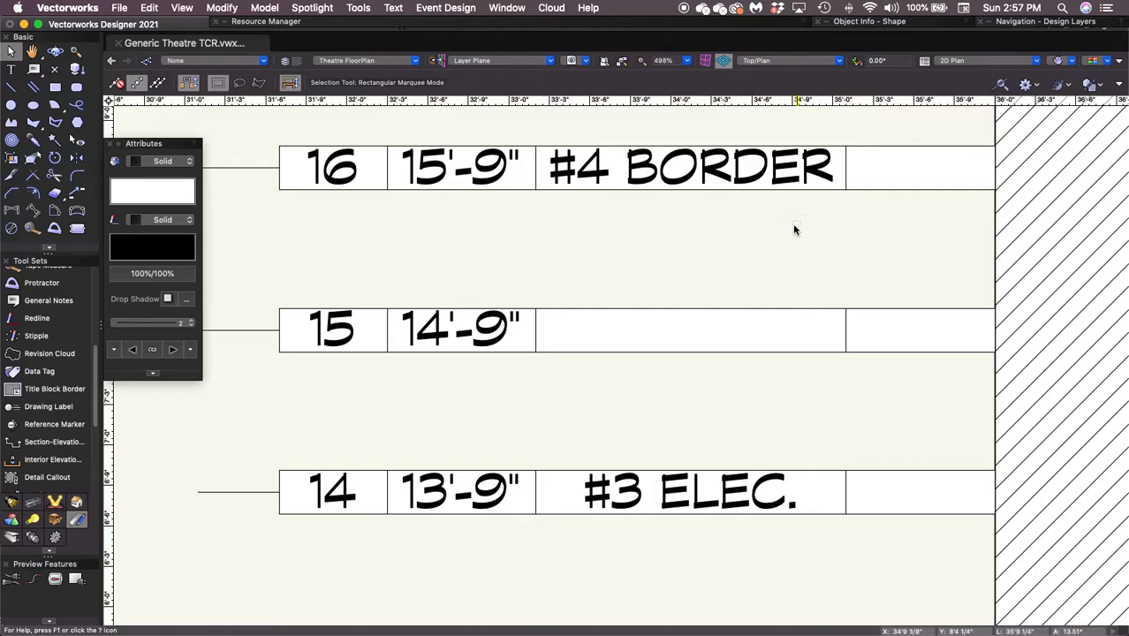
Step: Change row 17's DIST. label to 16'-9"
{"action": "middle_click_drag", "start_coordinate": [747, 257], "coordinate": [757, 573]}
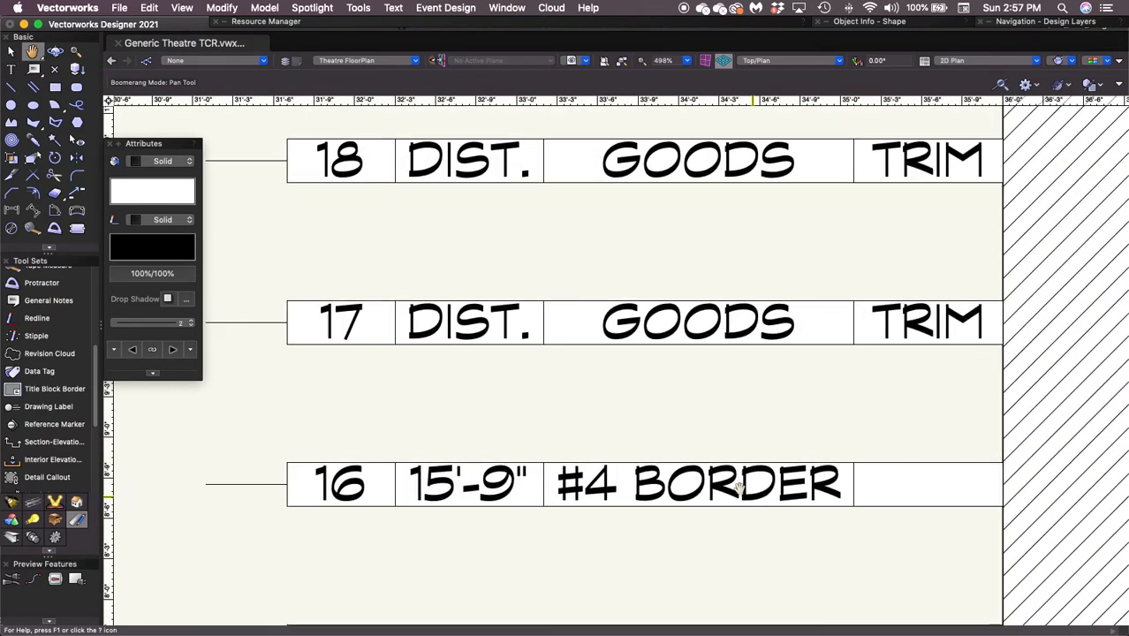
{"action": "double_click", "coordinate": [448, 338]}
{"action": "triple_click", "coordinate": [456, 320]}
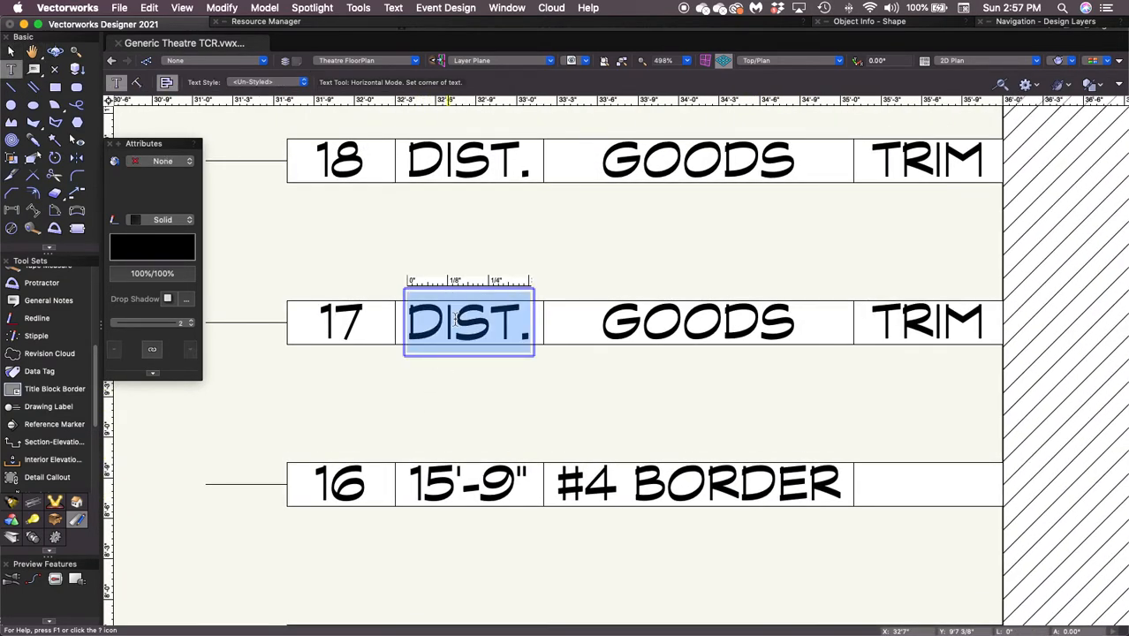
{"action": "type", "text": "16'-9\""}
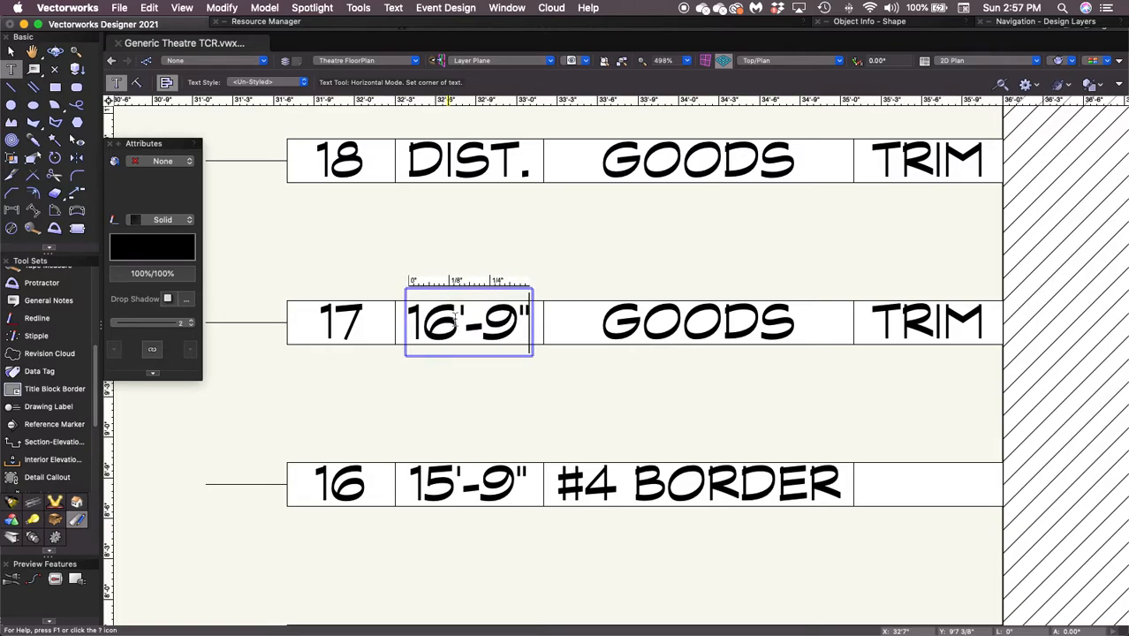
{"action": "key", "text": "Escape"}
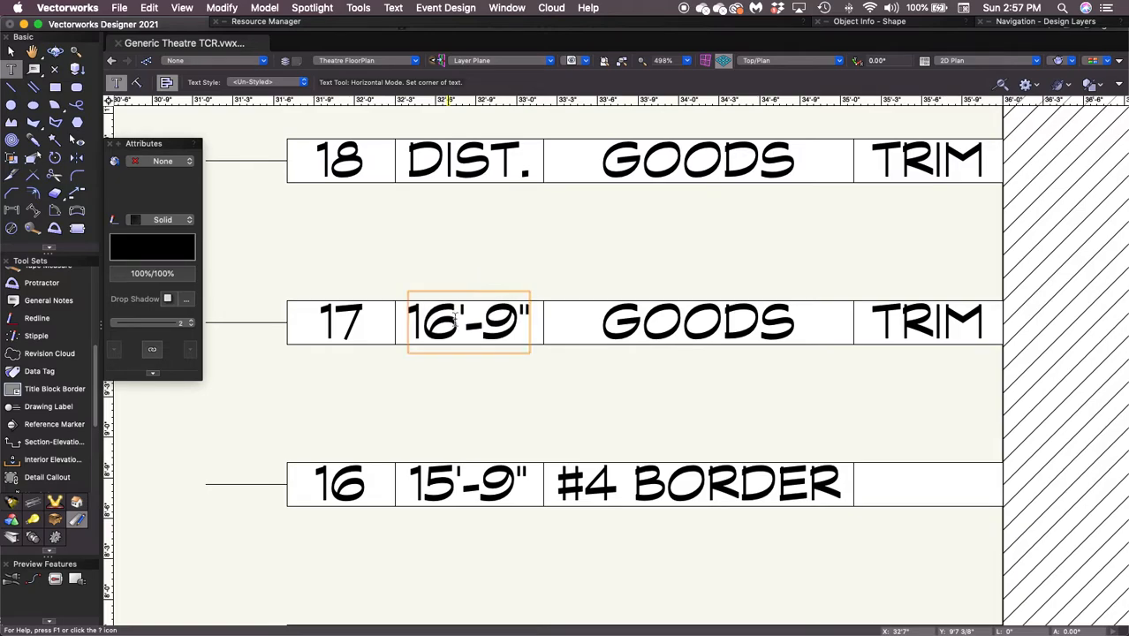
Step: Change row 17's GOODS label to #4 LEGS
{"action": "left_click", "coordinate": [638, 323]}
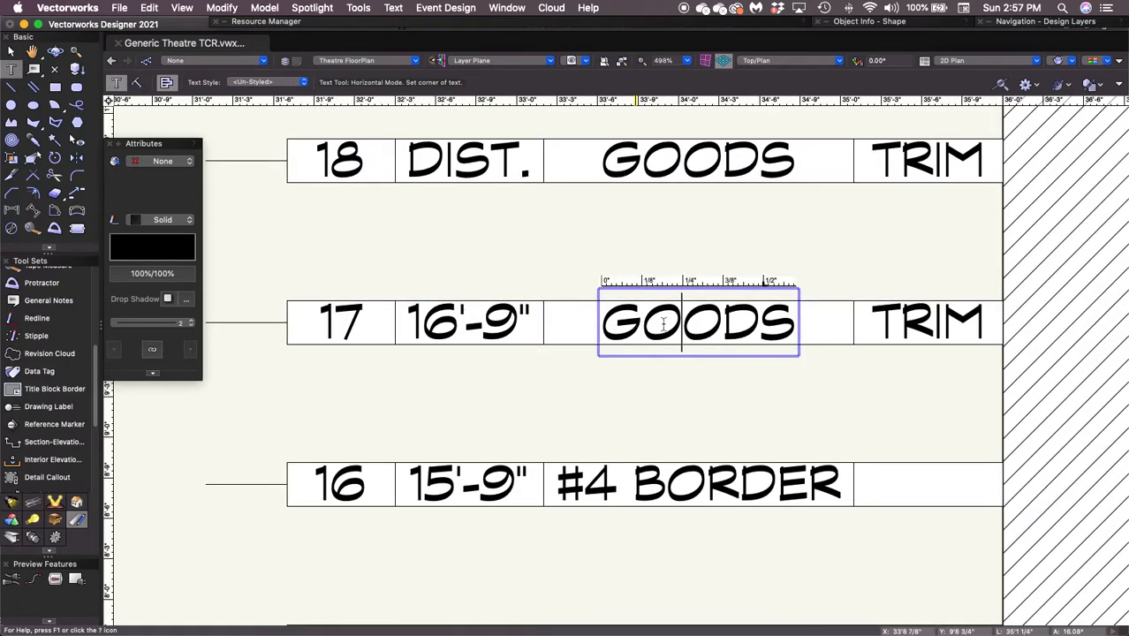
{"action": "double_click", "coordinate": [662, 323]}
{"action": "type", "text": "#4"}
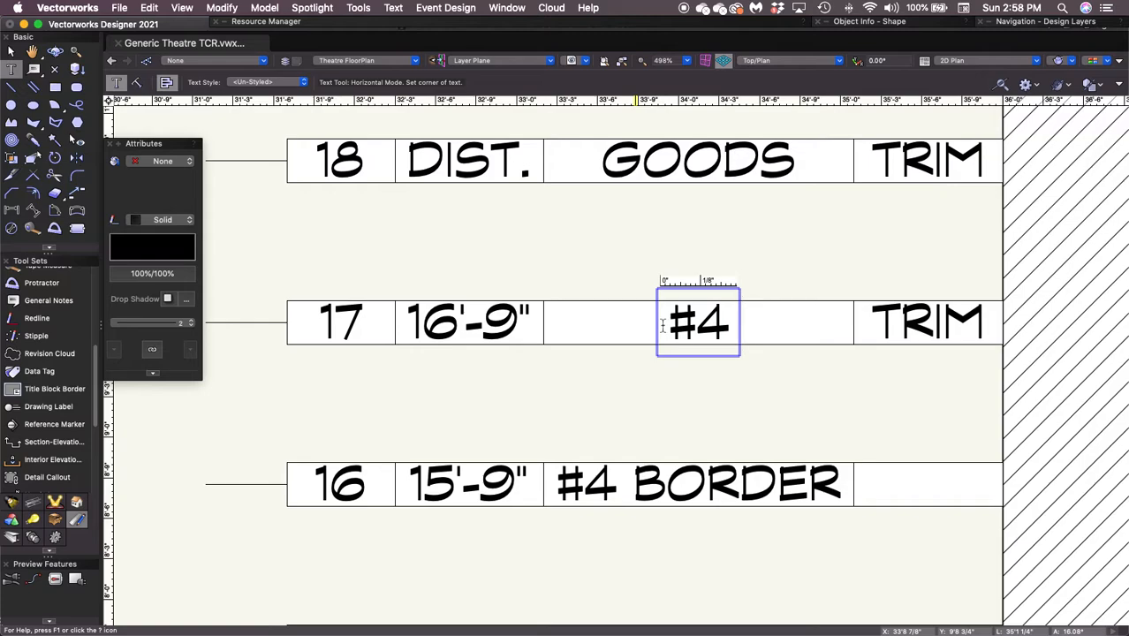
{"action": "type", "text": " LEGS"}
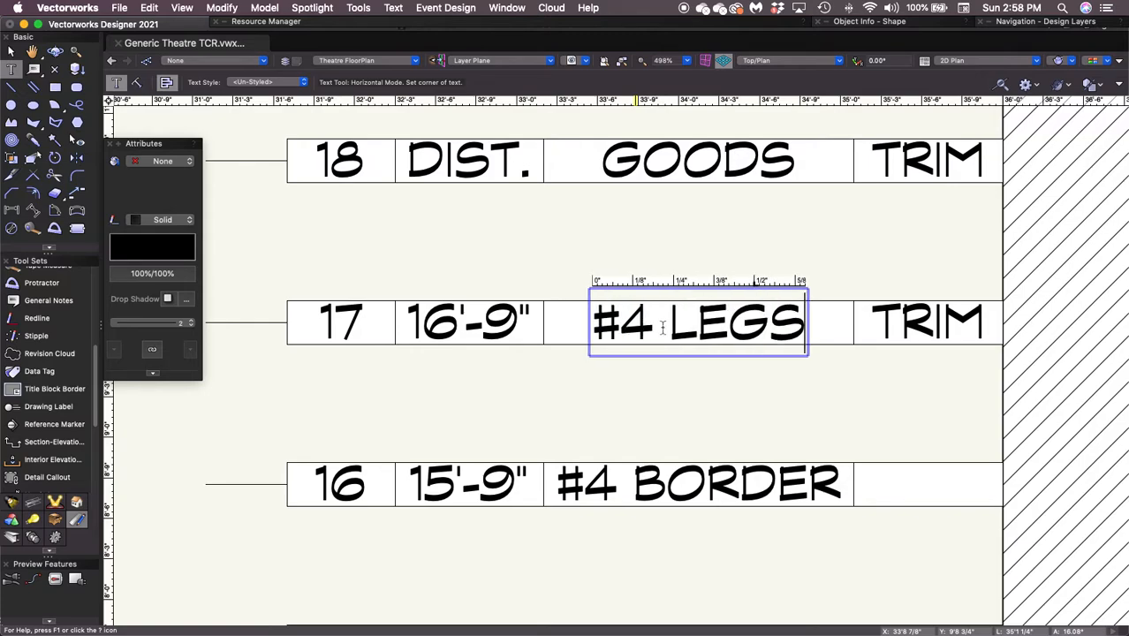
{"action": "key", "text": "Escape"}
Step: Change row 17's TRIM label to 30'-0"
{"action": "double_click", "coordinate": [918, 334]}
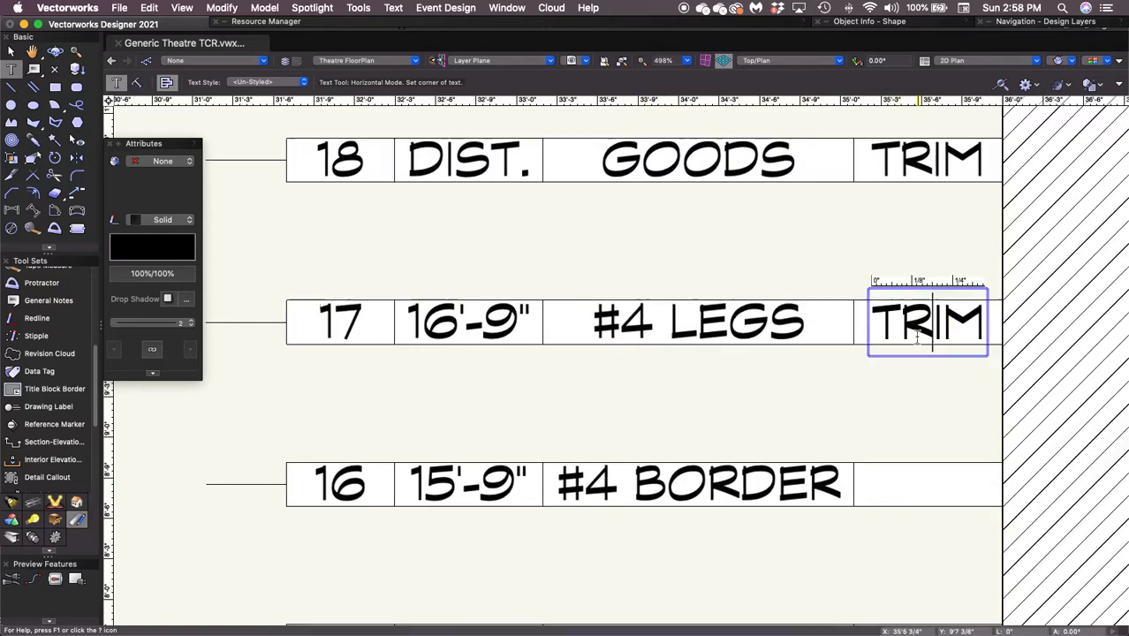
{"action": "type", "text": "30"}
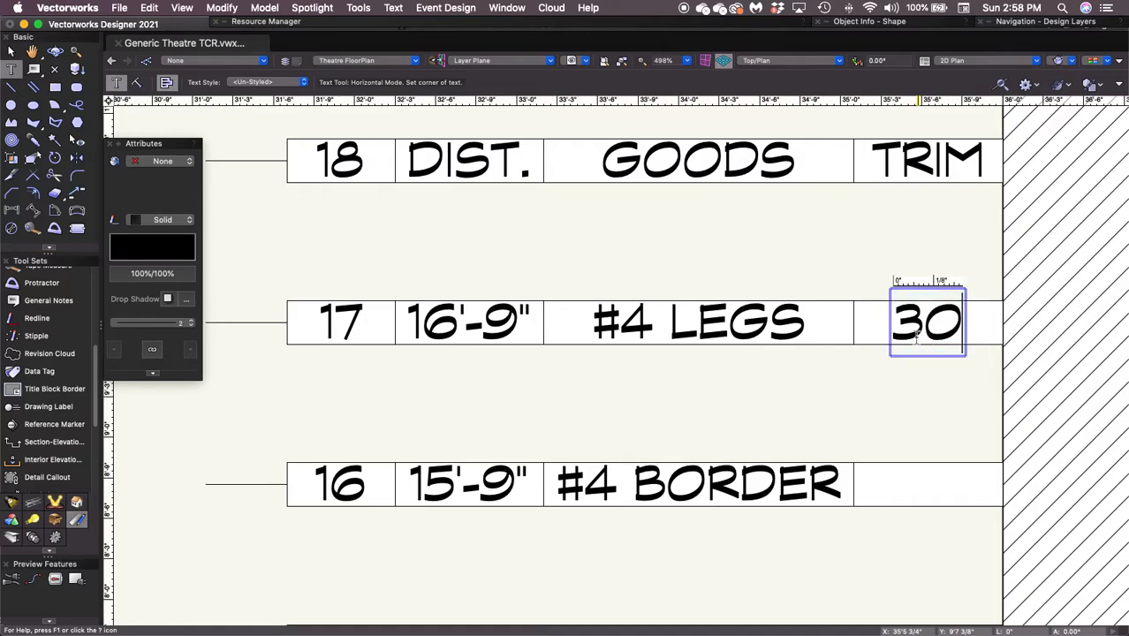
{"action": "type", "text": "'-0"}
{"action": "type", "text": "\""}
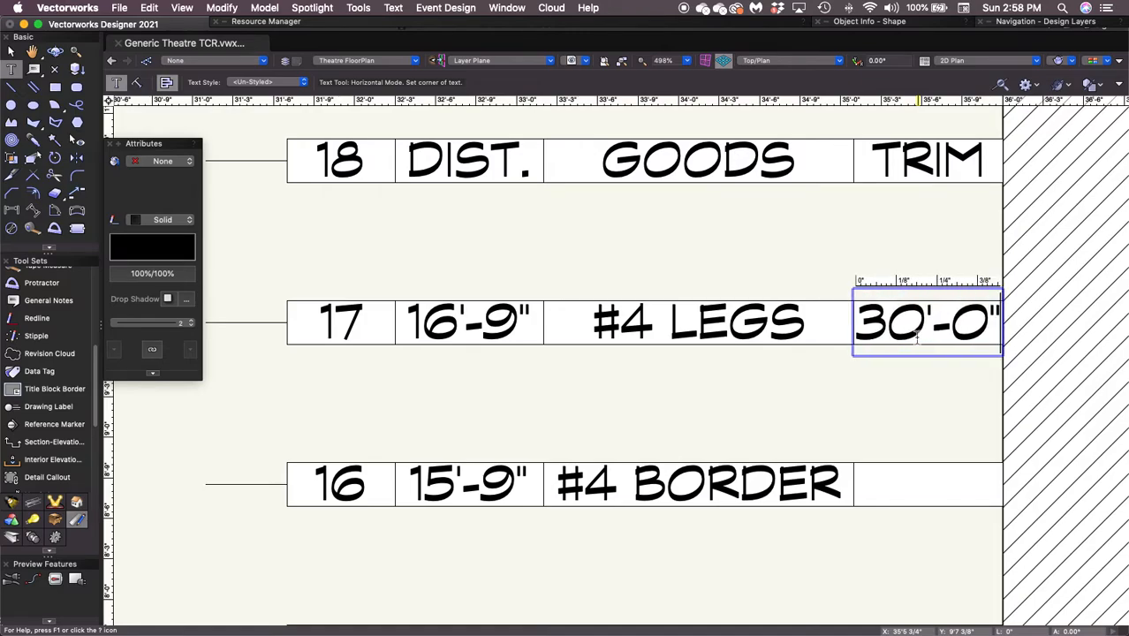
{"action": "key", "text": "Escape"}
{"action": "key", "text": "x"}
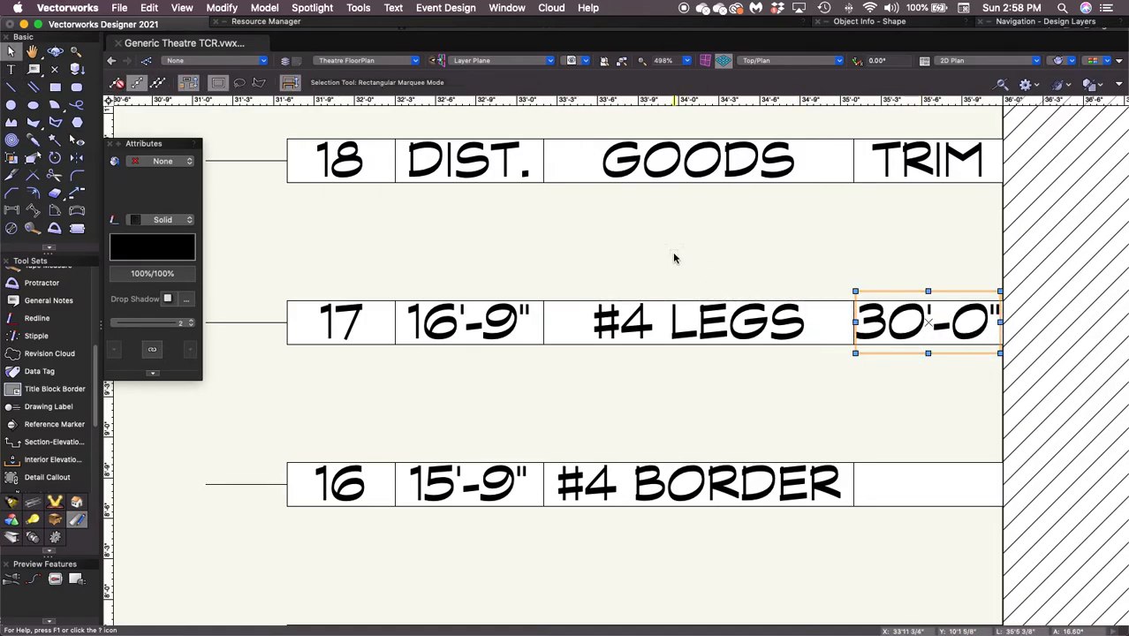
{"action": "left_click", "coordinate": [672, 253]}
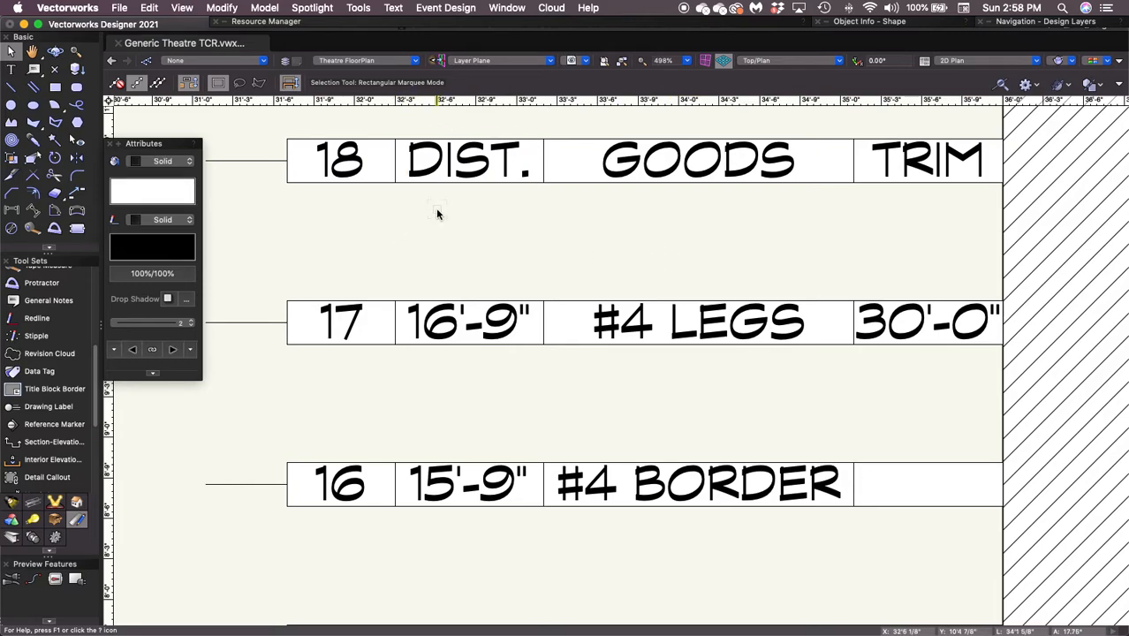
Step: Change row 18's DIST. label to 17'-9"
{"action": "left_click", "coordinate": [448, 174]}
{"action": "double_click", "coordinate": [448, 174]}
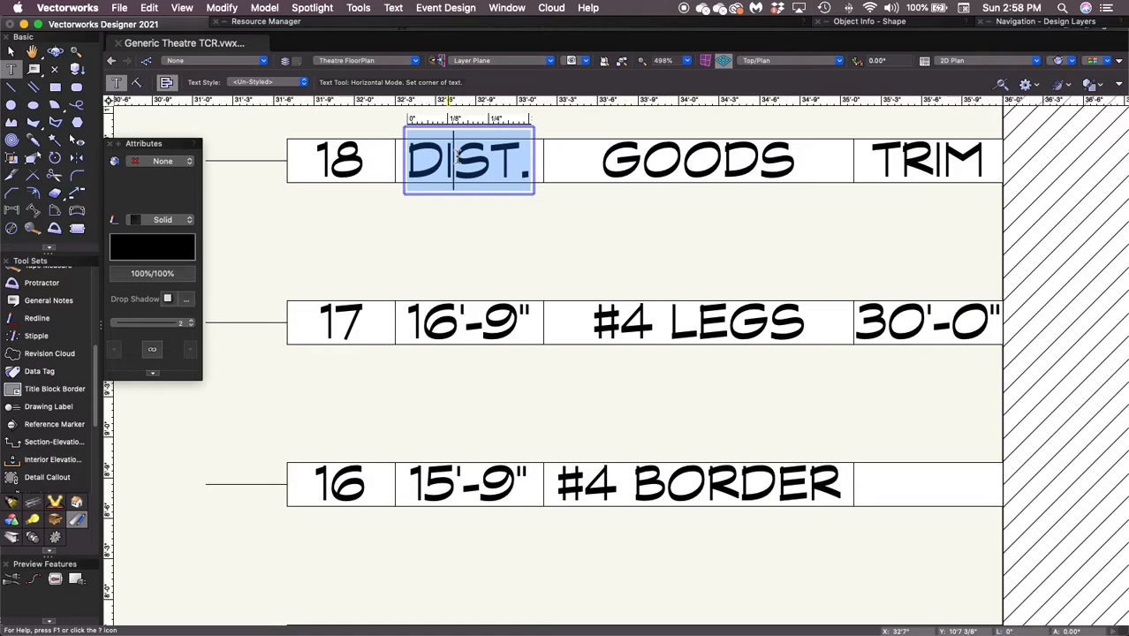
{"action": "type", "text": "17'"}
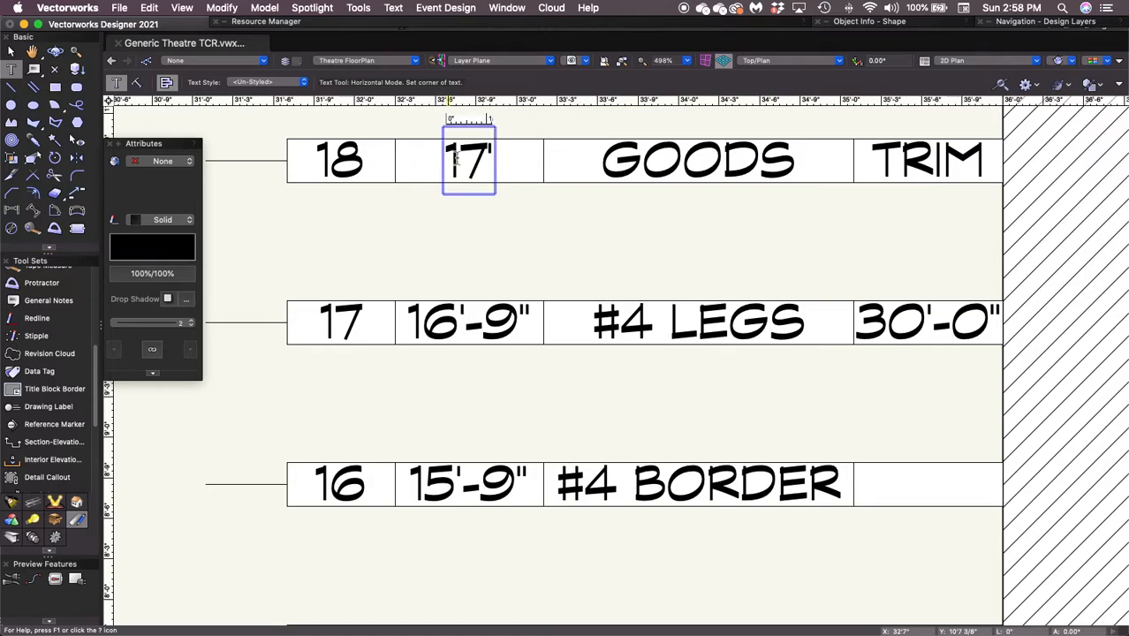
{"action": "type", "text": "-9\""}
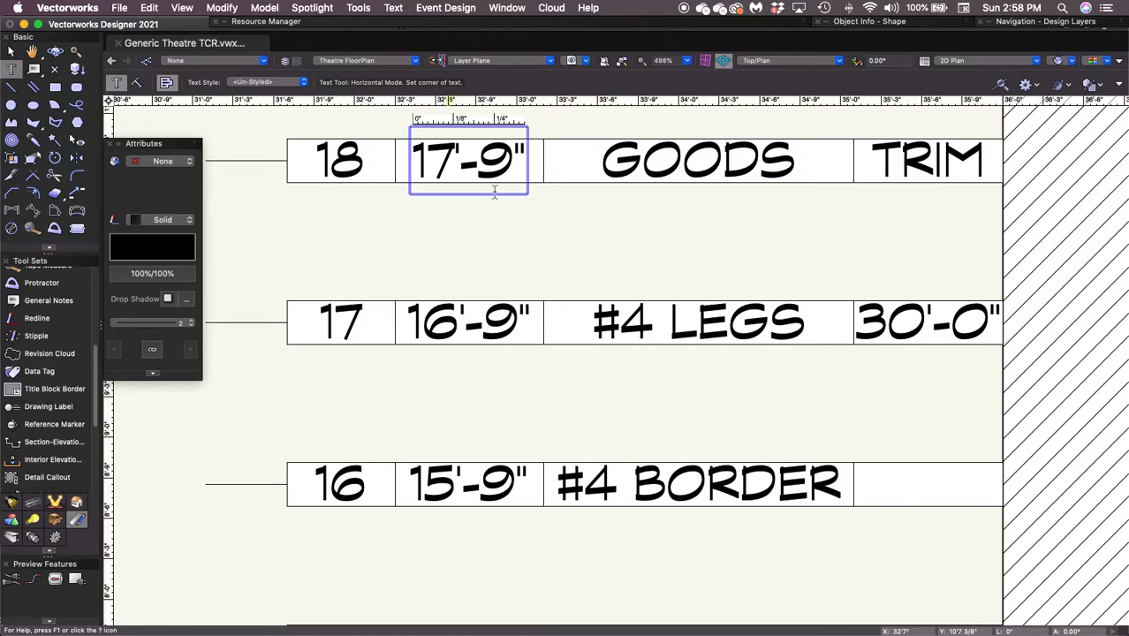
Step: Change row 18's GOODS label to #4 ELEC. and delete that row's TRIM label
{"action": "double_click", "coordinate": [670, 161]}
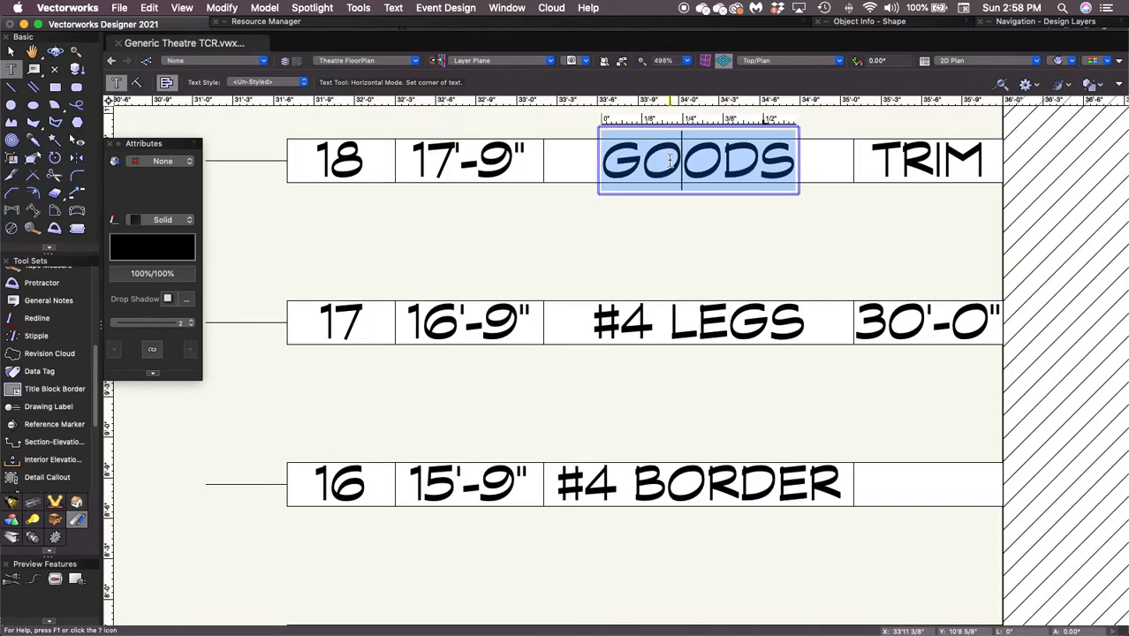
{"action": "type", "text": "#4 ELEC"}
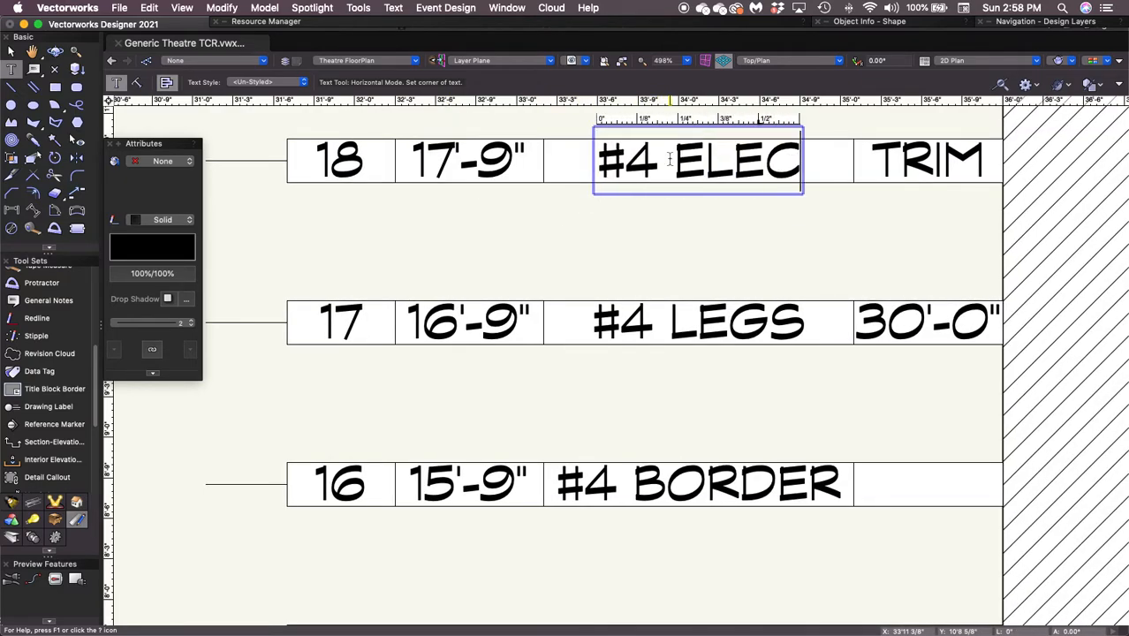
{"action": "type", "text": "."}
{"action": "key", "text": "Escape"}
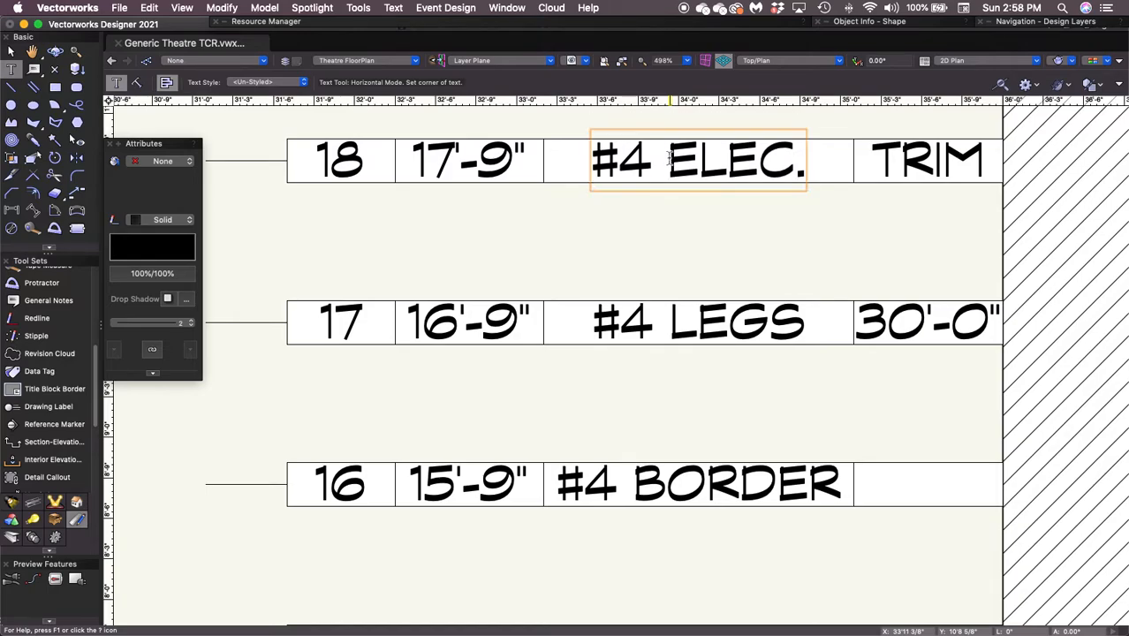
{"action": "key", "text": "x"}
{"action": "left_click", "coordinate": [900, 173]}
{"action": "key", "text": "Delete"}
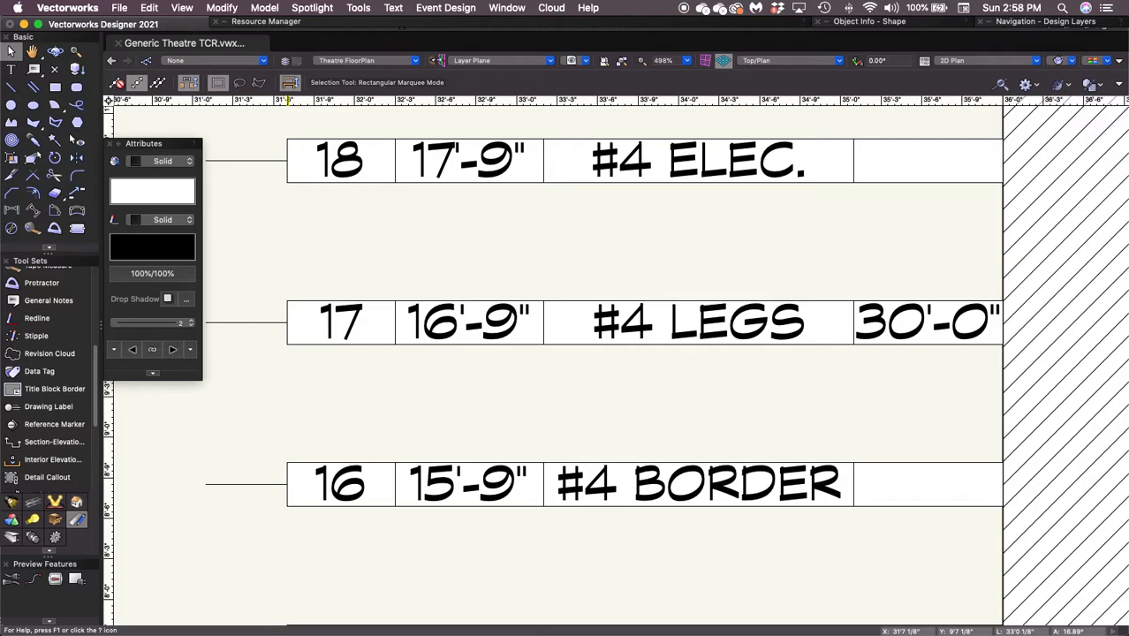
Step: Change row 19's DIST. label to 18'-9"
{"action": "key", "text": "space"}
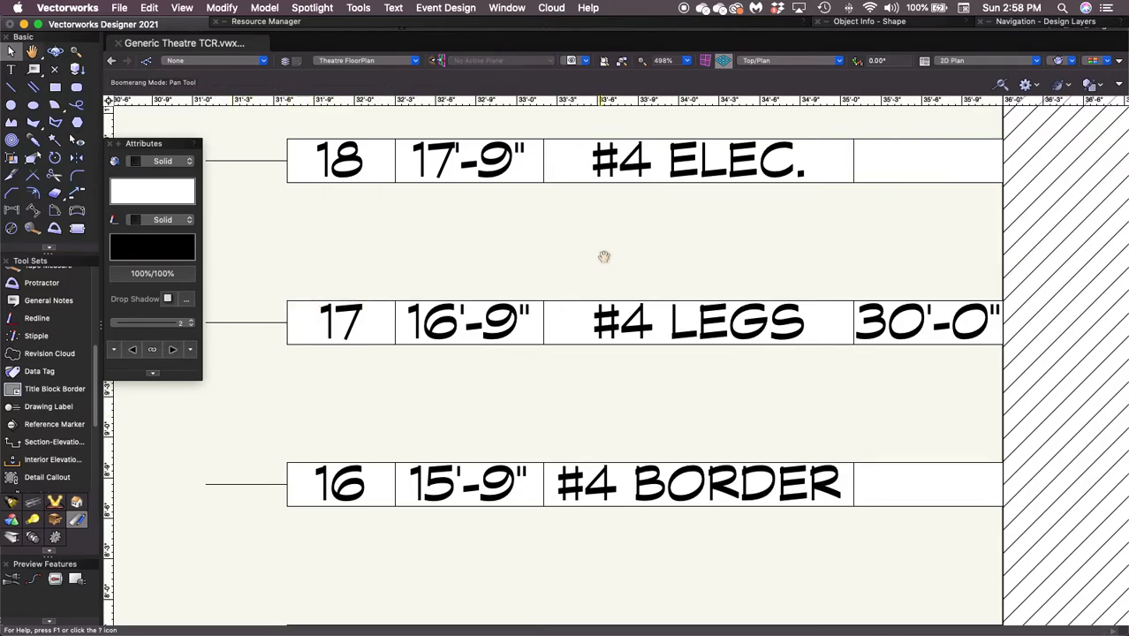
{"action": "left_click_drag", "start_coordinate": [603, 256], "coordinate": [534, 506]}
{"action": "double_click", "coordinate": [400, 274]}
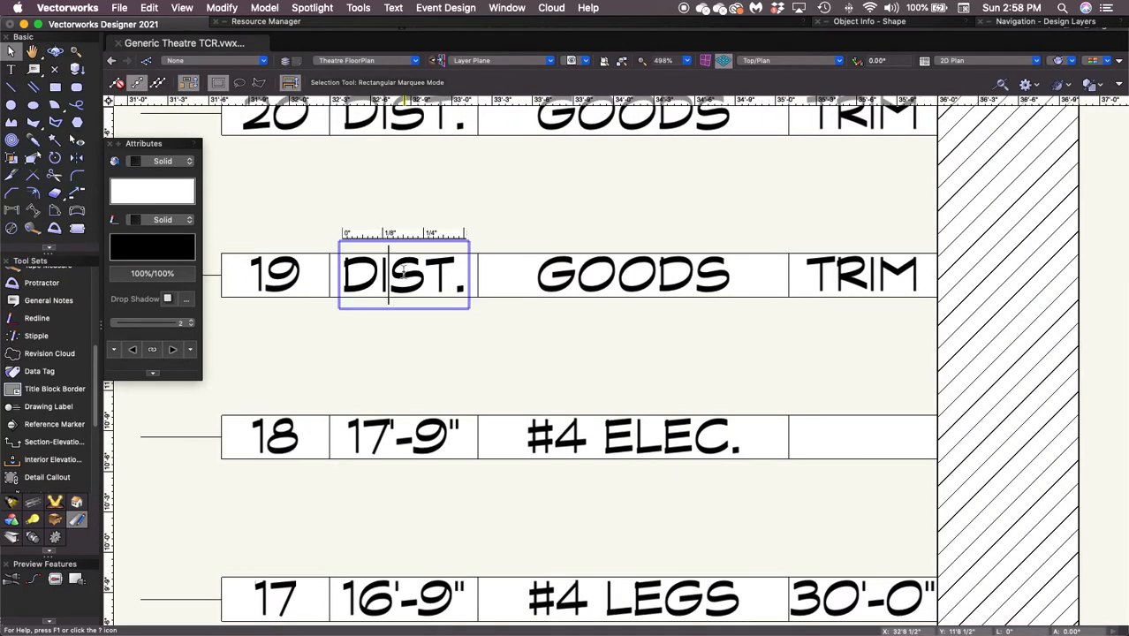
{"action": "key", "text": "super+a"}
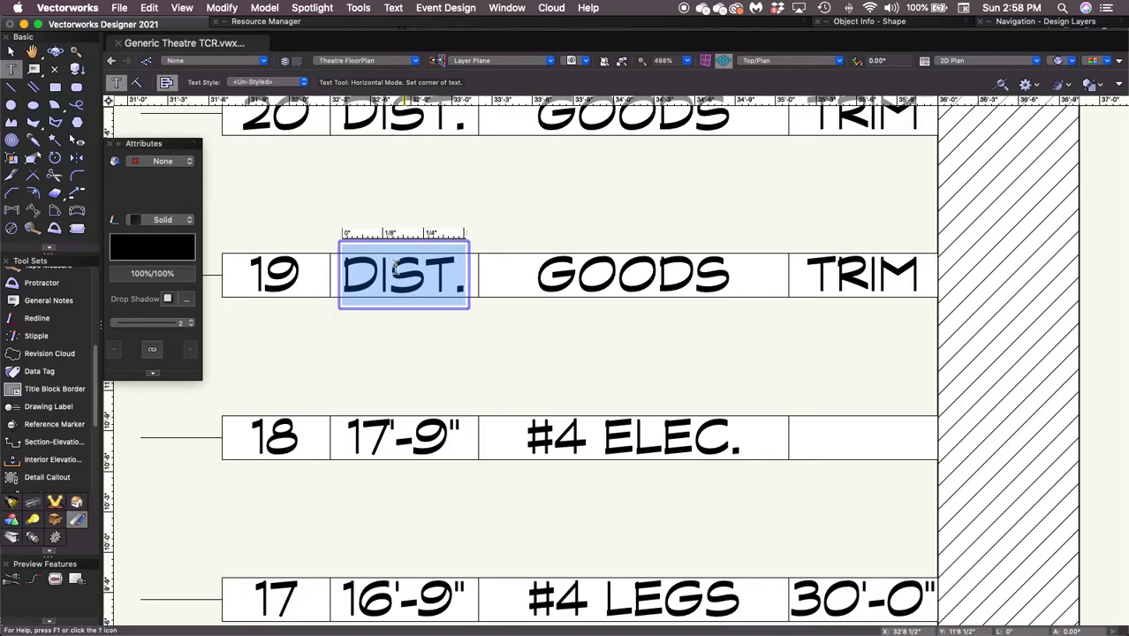
{"action": "type", "text": "18'"}
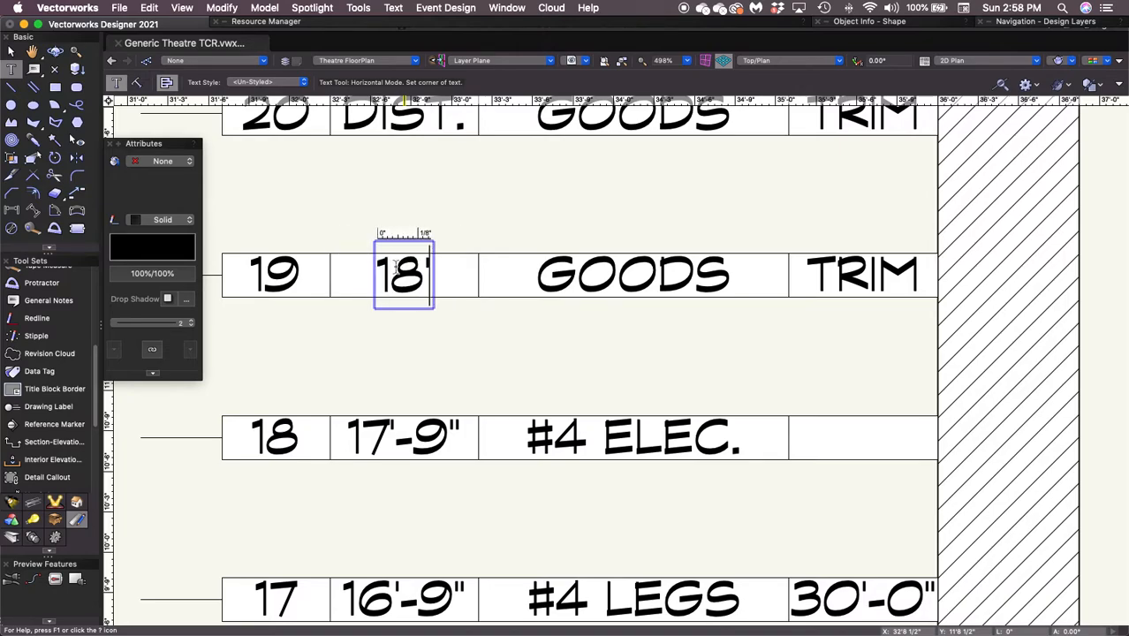
{"action": "type", "text": "-9\""}
{"action": "key", "text": "Escape"}
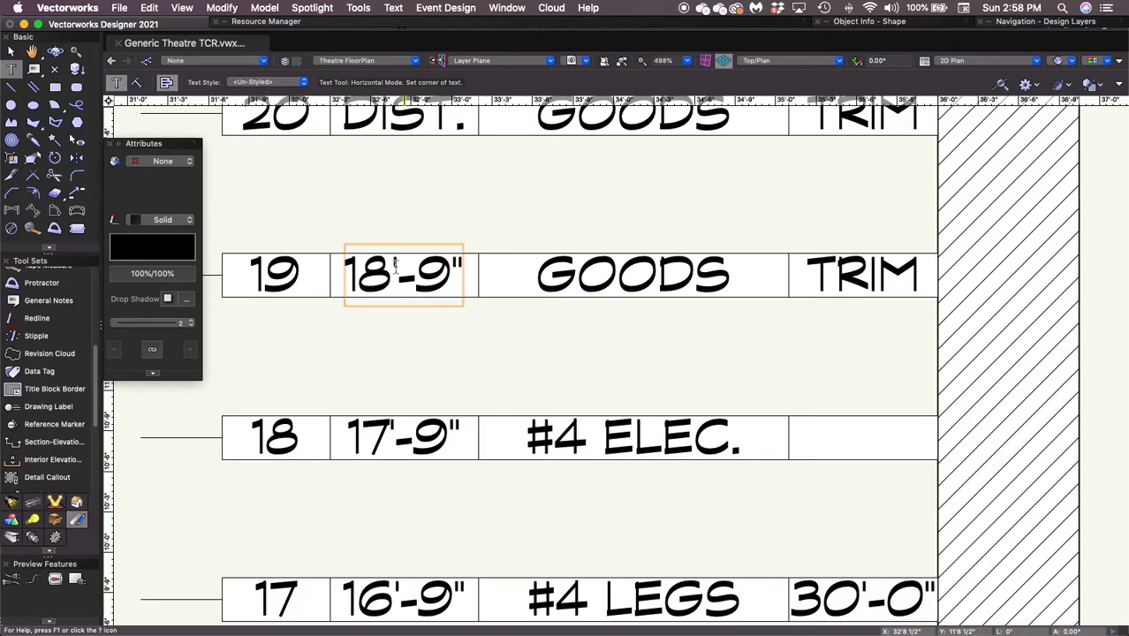
Step: Delete the GOODS and TRIM labels from row 19, leaving both cells blank
{"action": "key", "text": "x"}
{"action": "left_click", "coordinate": [618, 275]}
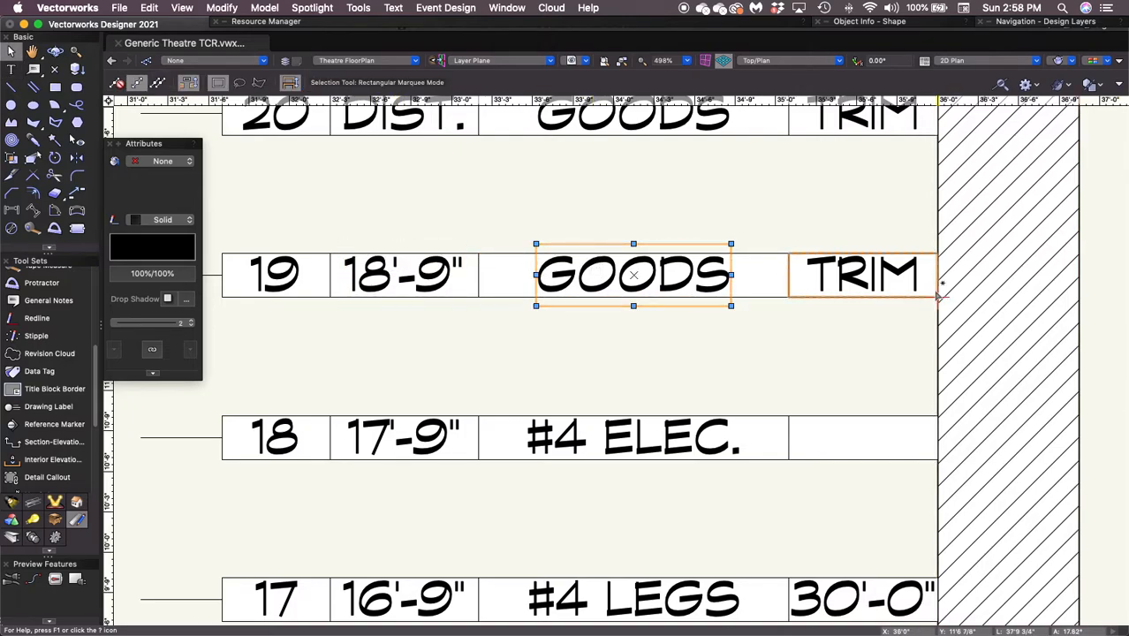
{"action": "left_click", "coordinate": [887, 285], "text": "shift"}
{"action": "key", "text": "Delete"}
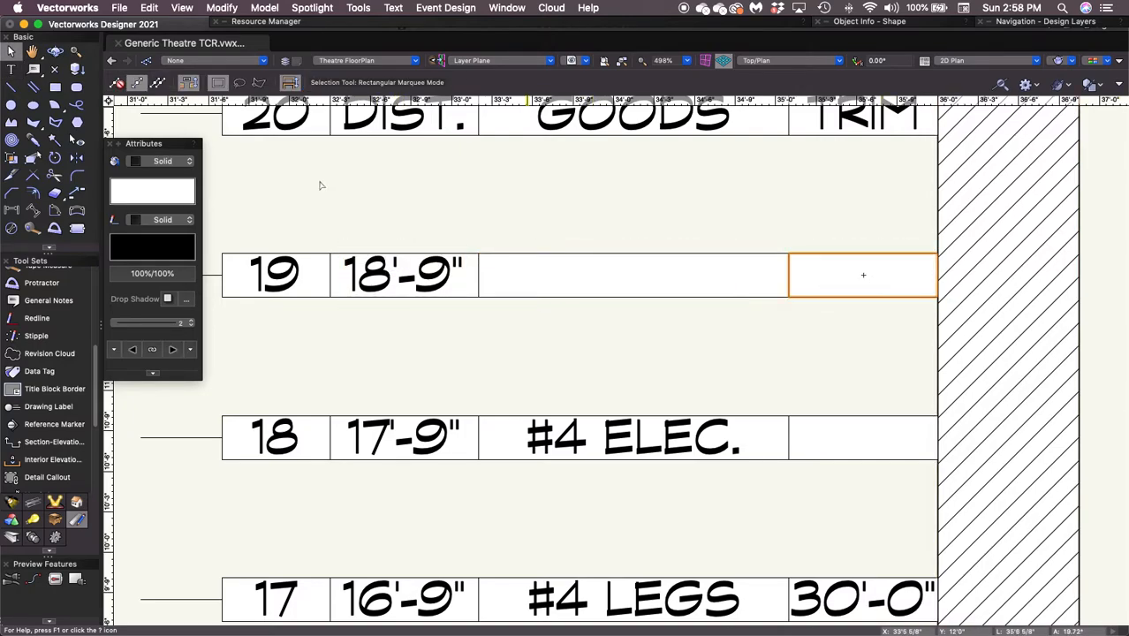
Step: Change row 20's DIST. label to 19'-9"
{"action": "key", "text": "space"}
{"action": "left_click_drag", "start_coordinate": [620, 190], "coordinate": [659, 340]}
{"action": "left_click", "coordinate": [357, 270]}
{"action": "left_click", "coordinate": [439, 271]}
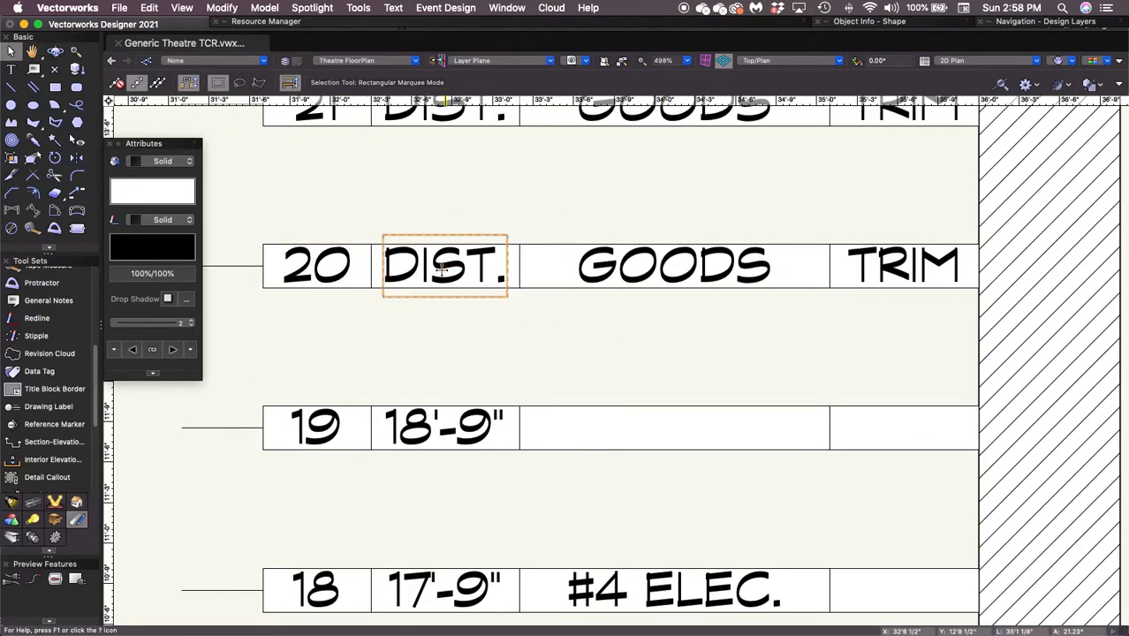
{"action": "double_click", "coordinate": [439, 272]}
{"action": "double_click", "coordinate": [441, 272]}
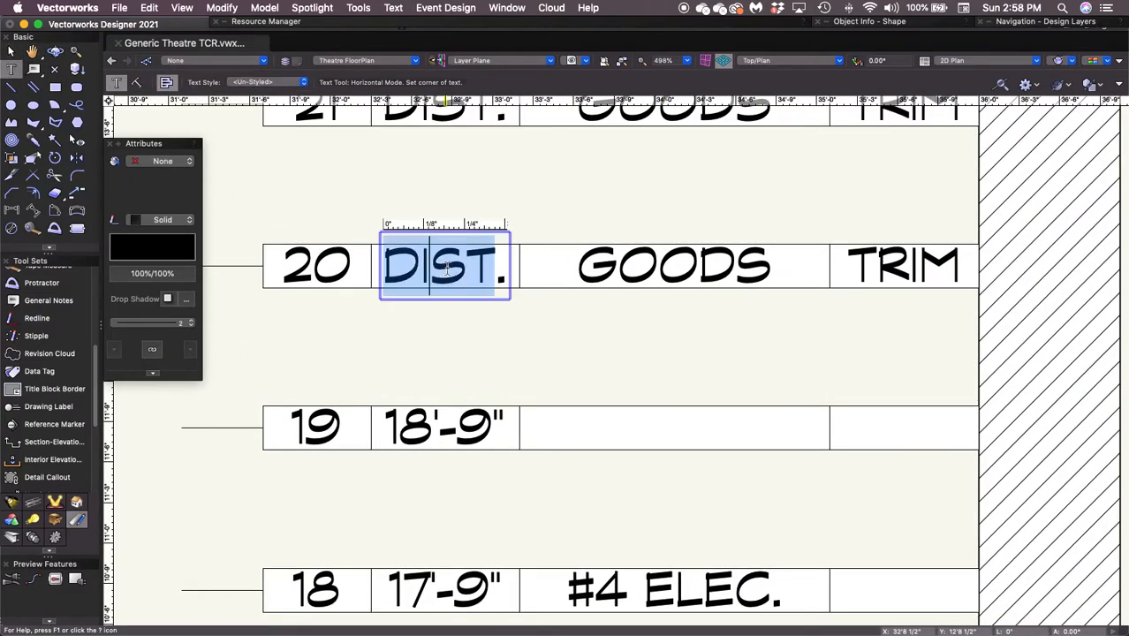
{"action": "left_click", "coordinate": [428, 268]}
{"action": "left_click_drag", "start_coordinate": [385, 268], "coordinate": [512, 271]}
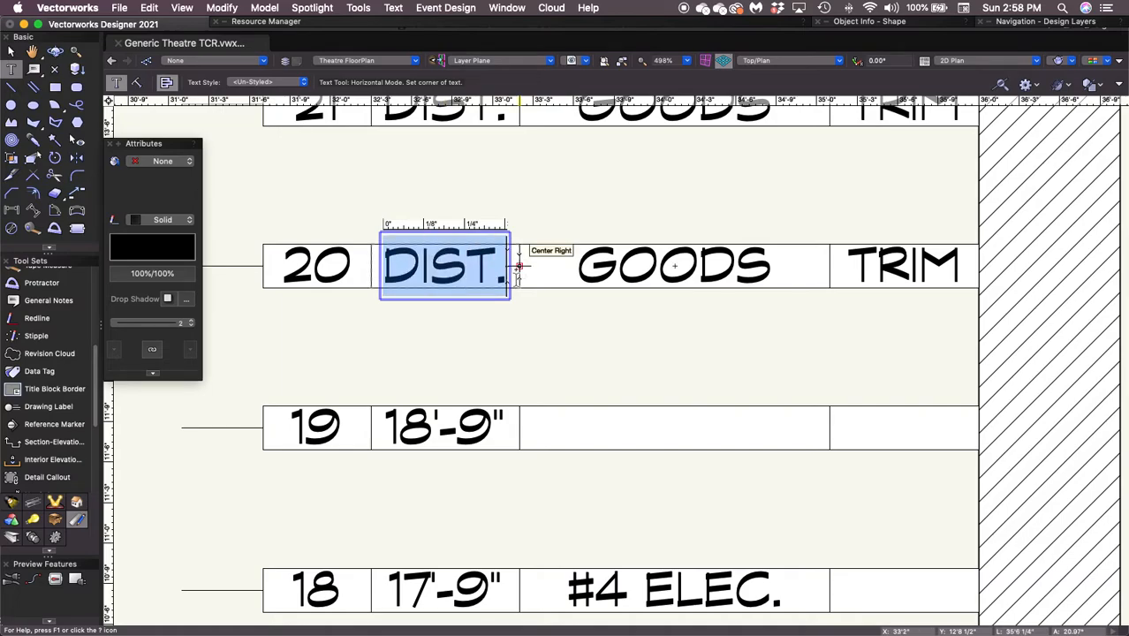
{"action": "type", "text": "19'-9\""}
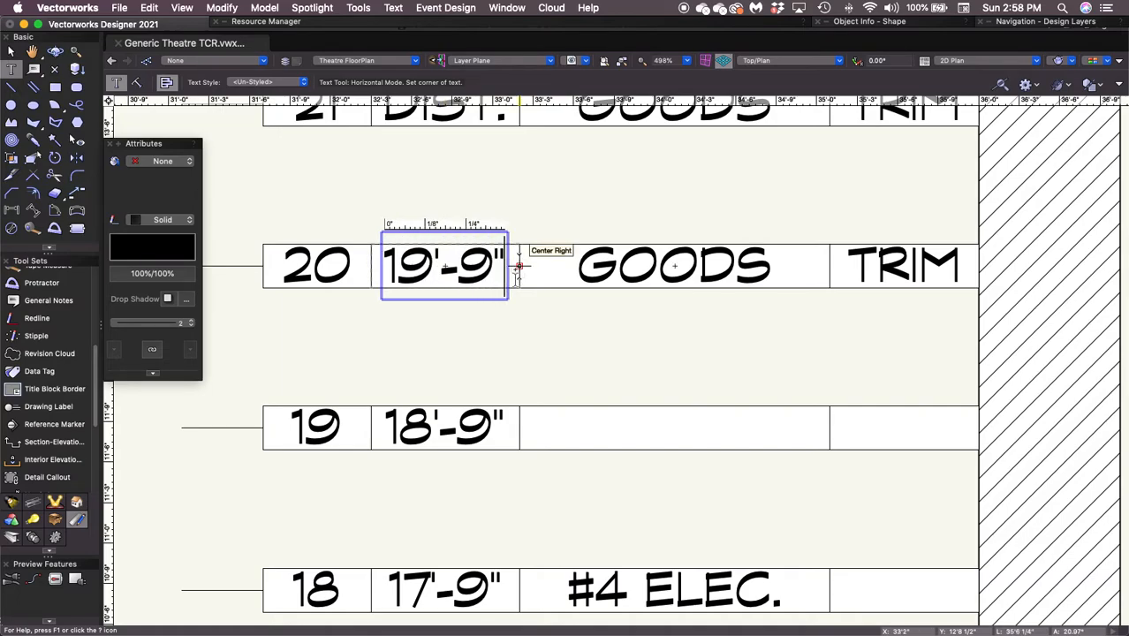
{"action": "key", "text": "Escape"}
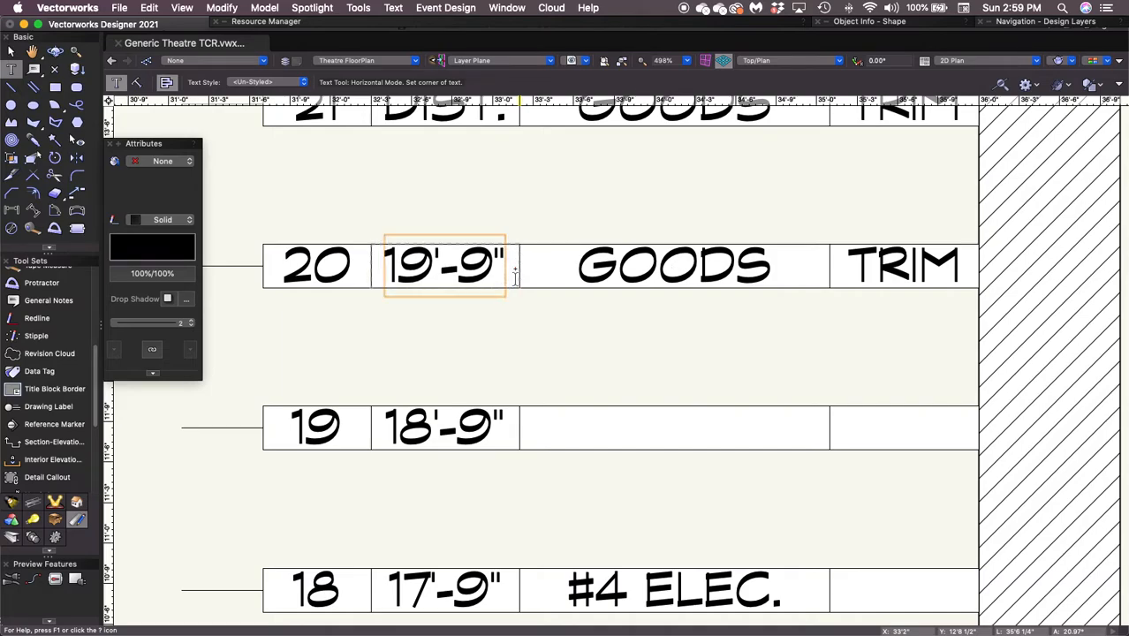
Step: Delete the GOODS and TRIM labels from row 20, leaving both cells blank
{"action": "key", "text": "x"}
{"action": "left_click", "coordinate": [674, 265]}
{"action": "left_click", "coordinate": [866, 256], "text": "shift"}
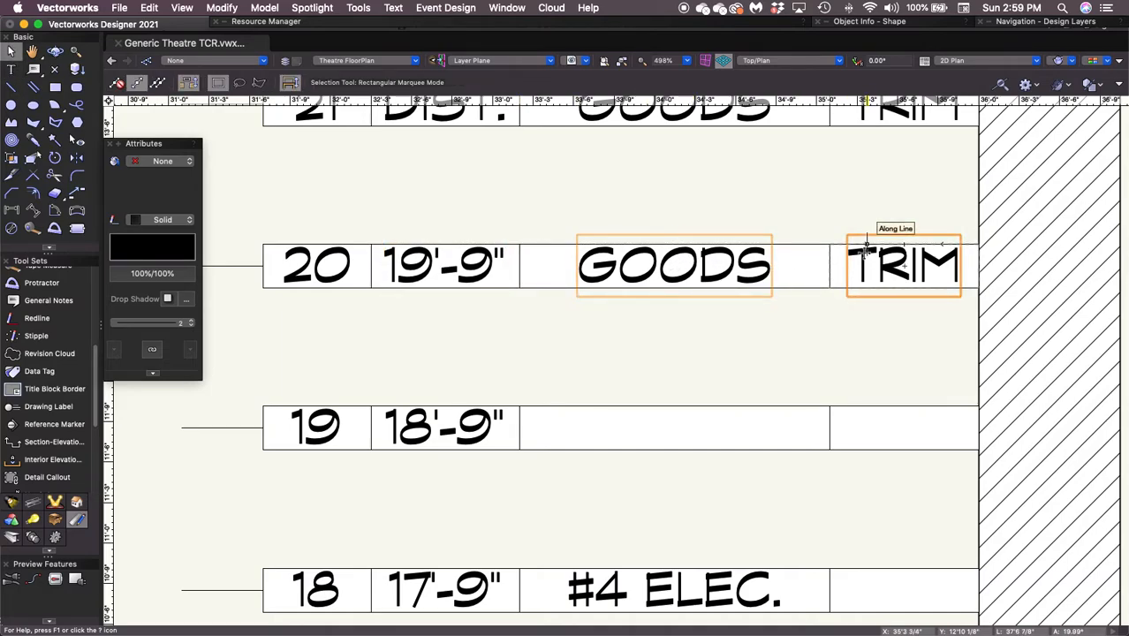
{"action": "key", "text": "Delete"}
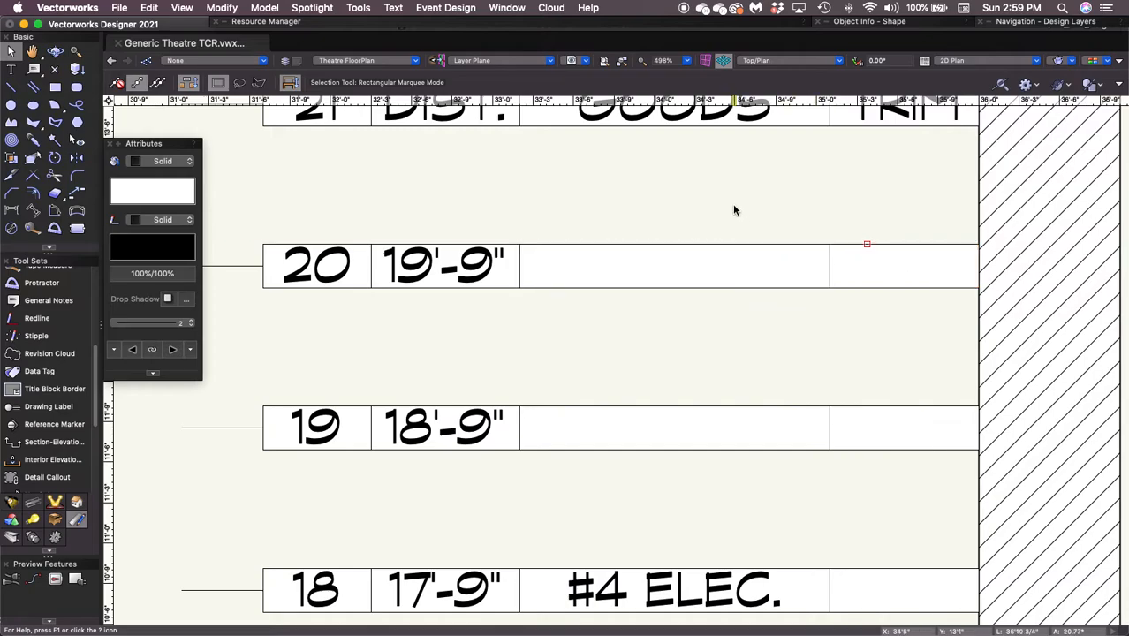
Step: Change row 21's DIST. label to 20'-9"
{"action": "key", "text": "space"}
{"action": "mouse_move", "coordinate": [691, 204]}
{"action": "left_mouse_down"}
{"action": "mouse_move", "coordinate": [636, 273]}
{"action": "mouse_move", "coordinate": [623, 360]}
{"action": "left_mouse_up"}
{"action": "key", "text": "t"}
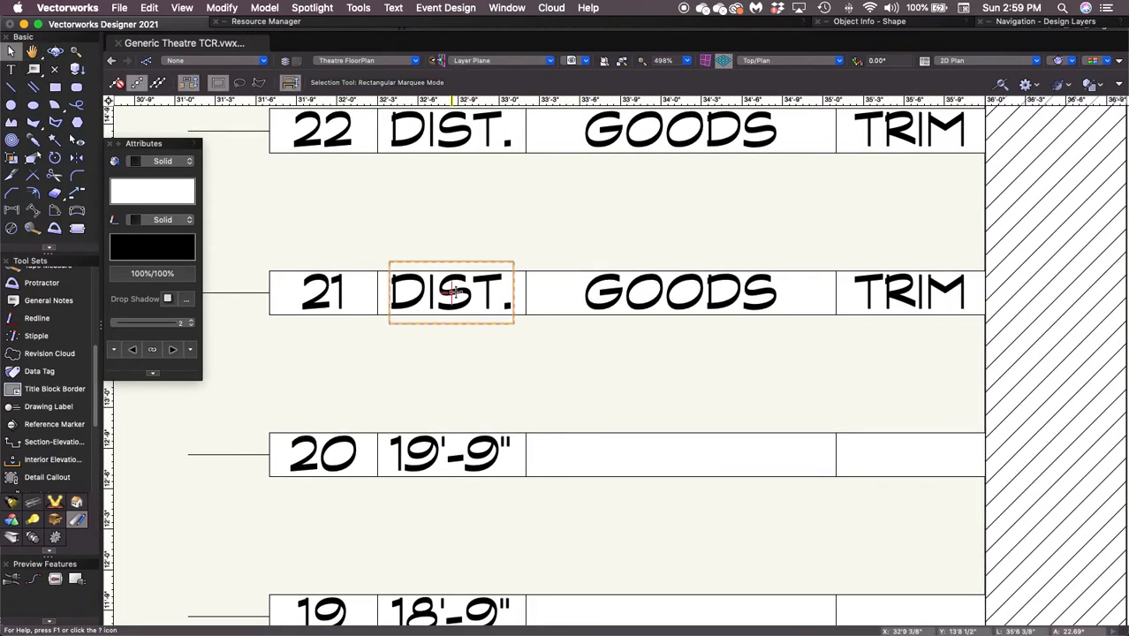
{"action": "left_click", "coordinate": [434, 292]}
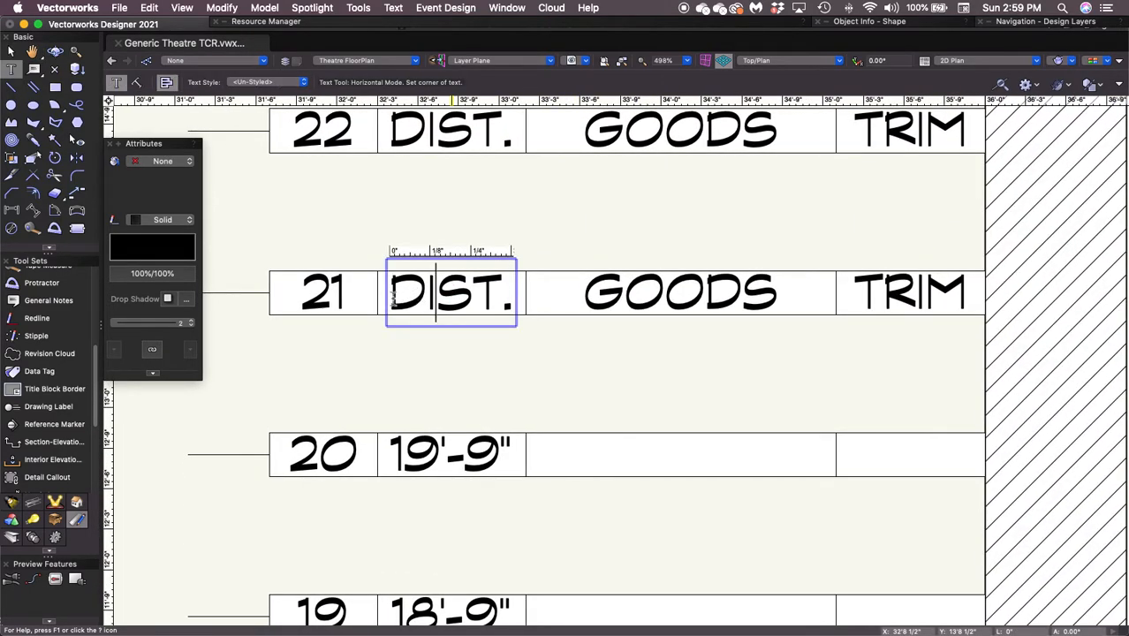
{"action": "left_click_drag", "start_coordinate": [390, 297], "coordinate": [518, 299]}
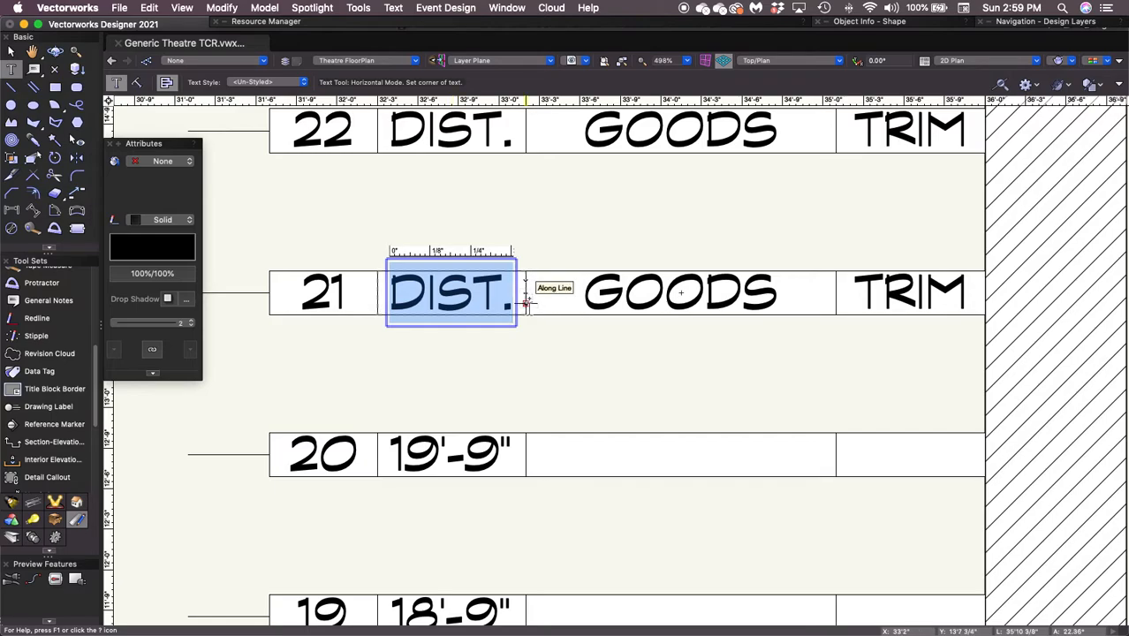
{"action": "type", "text": "20'"}
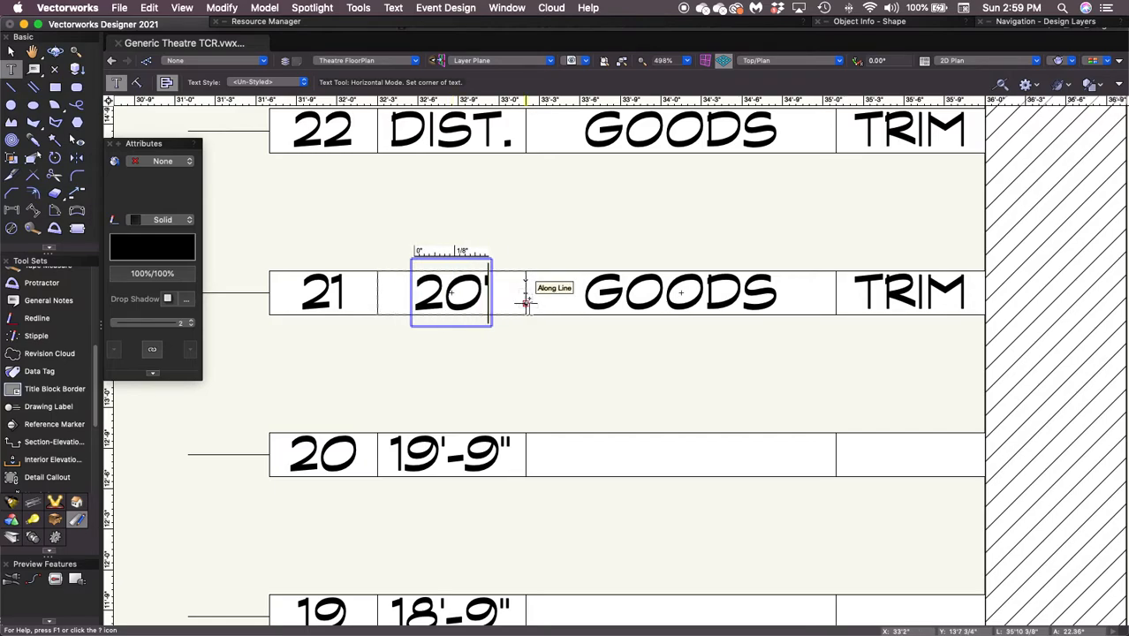
{"action": "type", "text": "-9\""}
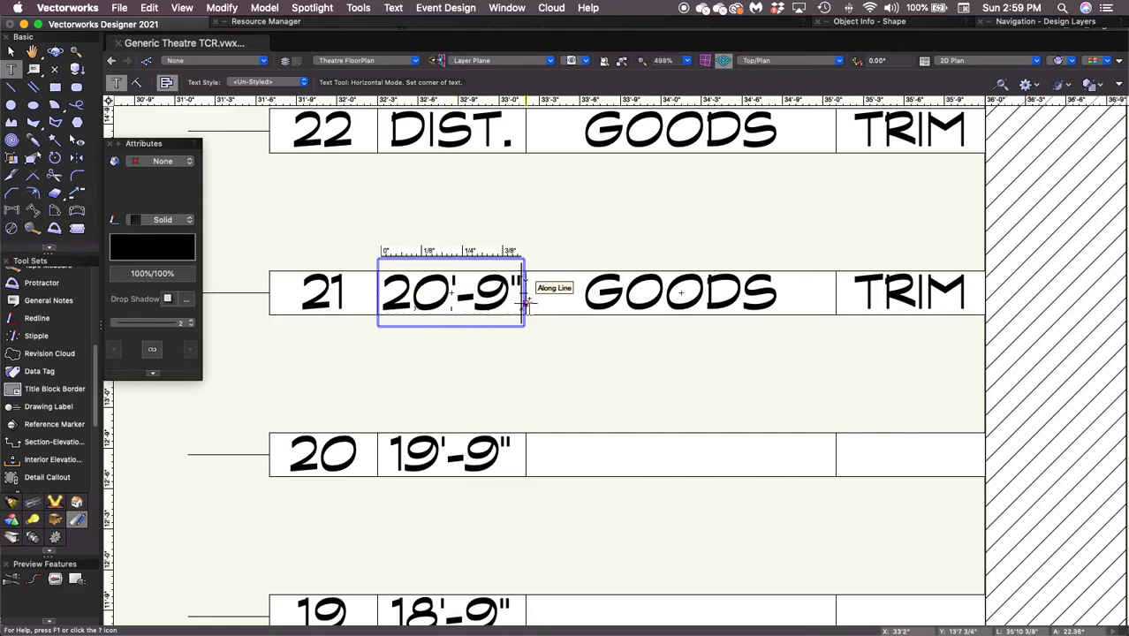
{"action": "key", "text": "Escape"}
Step: Change row 21's GOODS label to BACKDROP
{"action": "left_click", "coordinate": [704, 298]}
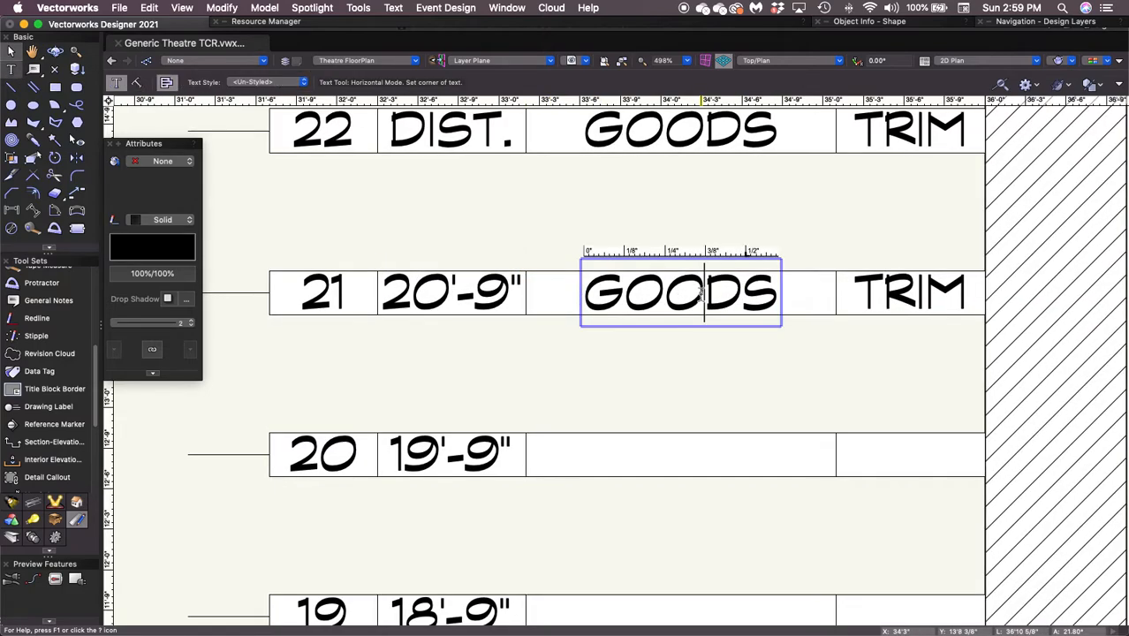
{"action": "double_click", "coordinate": [698, 297]}
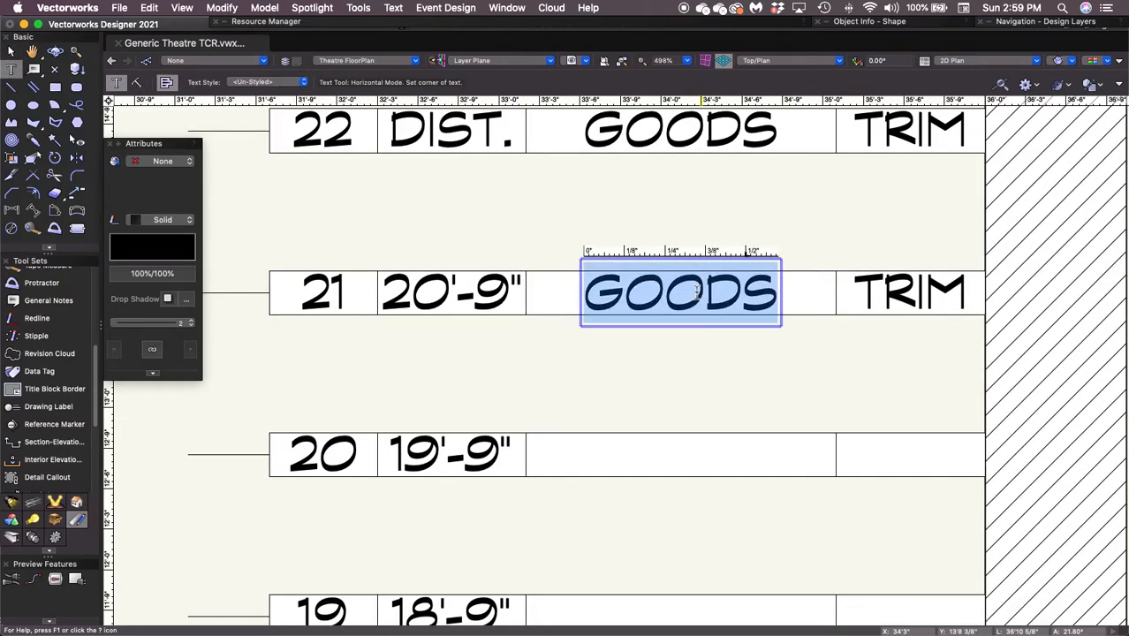
{"action": "type", "text": "BACK"}
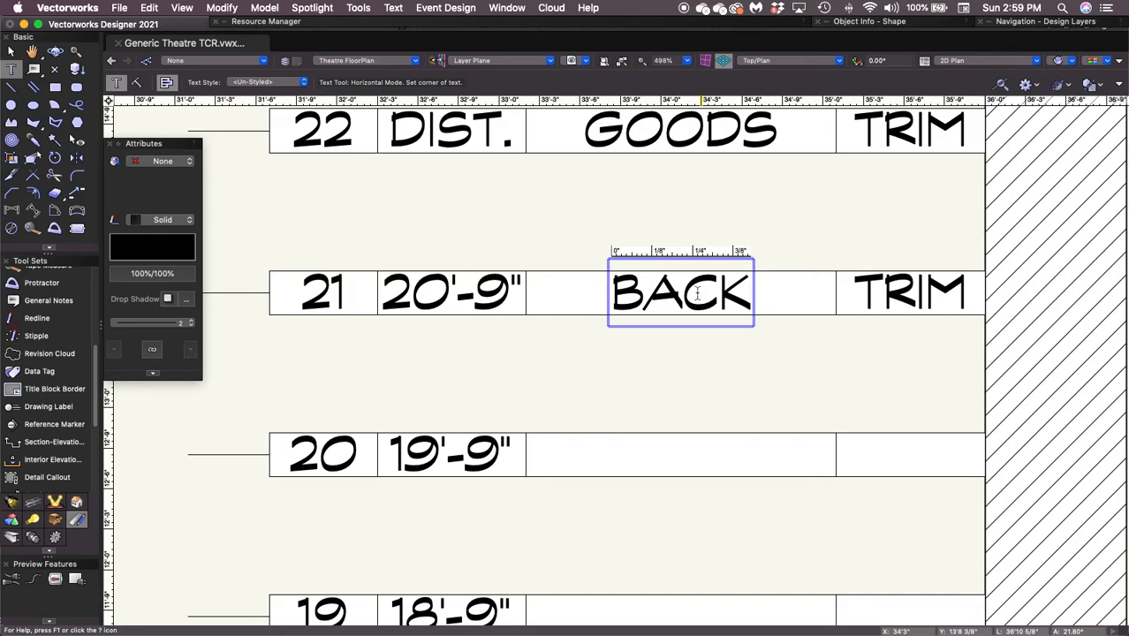
{"action": "type", "text": "DROP"}
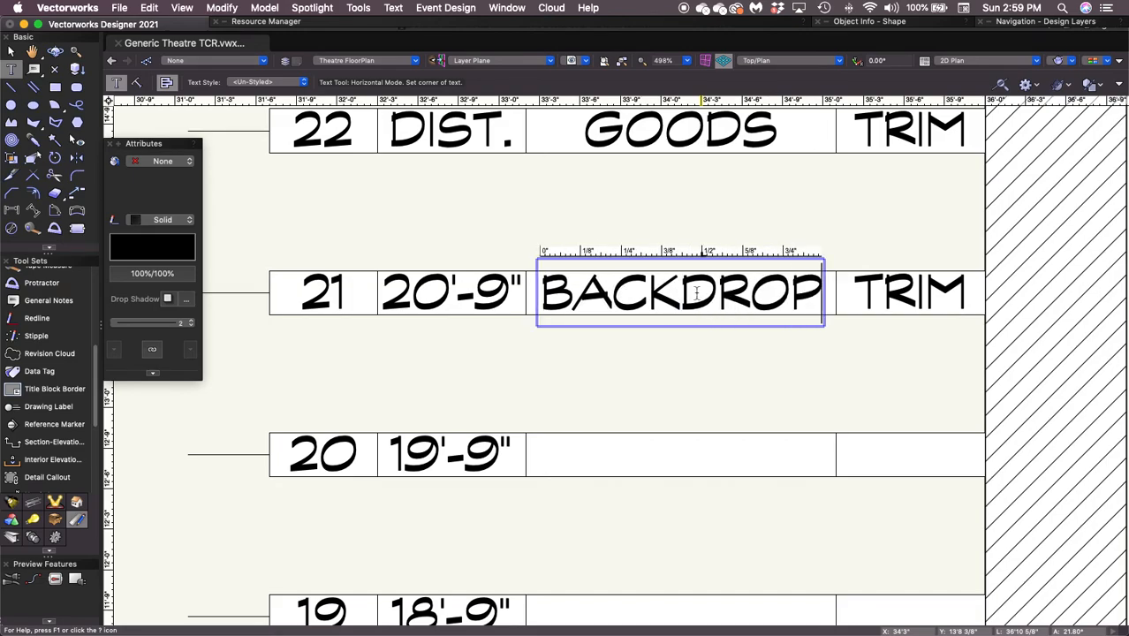
Step: Change row 21's TRIM label to 30'-0"
{"action": "double_click", "coordinate": [901, 297]}
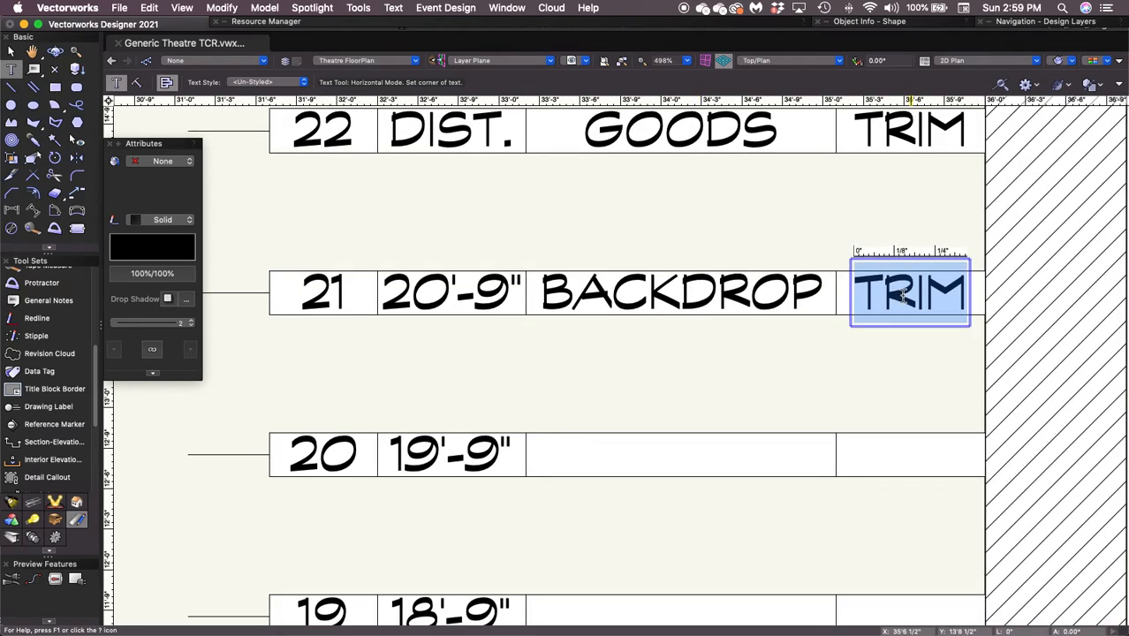
{"action": "type", "text": "30'"}
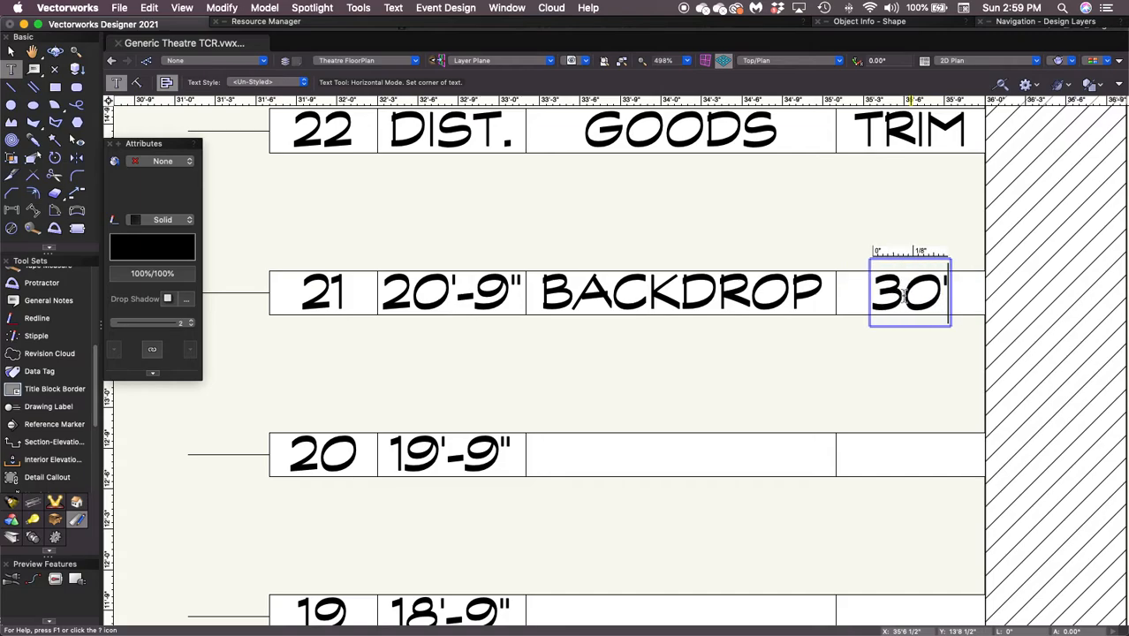
{"action": "type", "text": "-0\""}
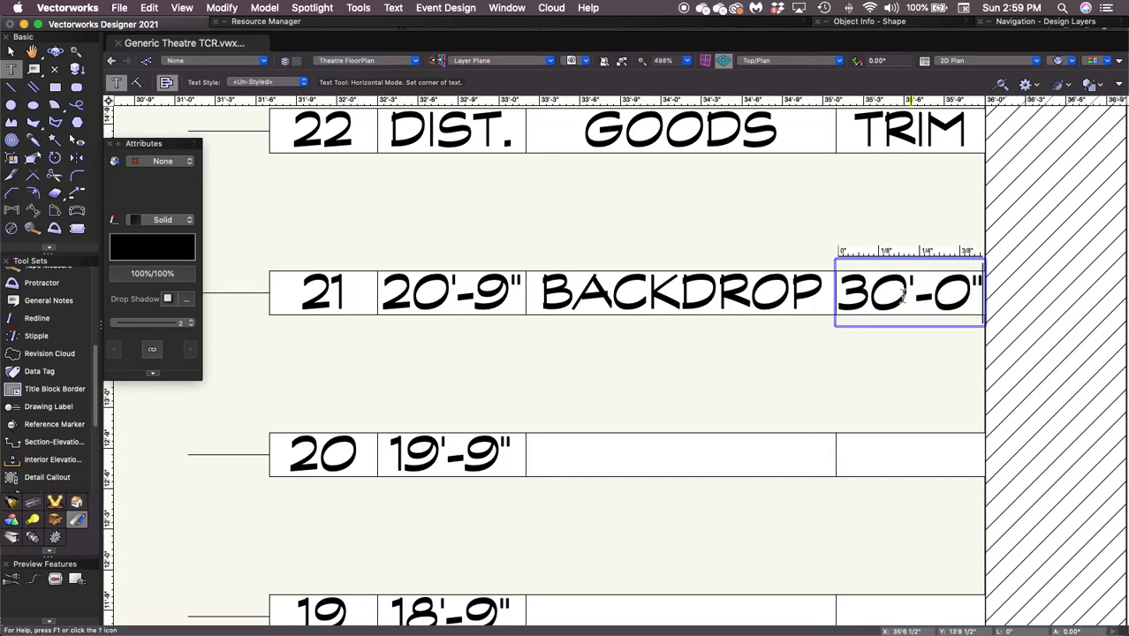
{"action": "key", "text": "Escape"}
Step: Change row 22's DIST. label to 21'-9"
{"action": "left_click", "coordinate": [439, 131]}
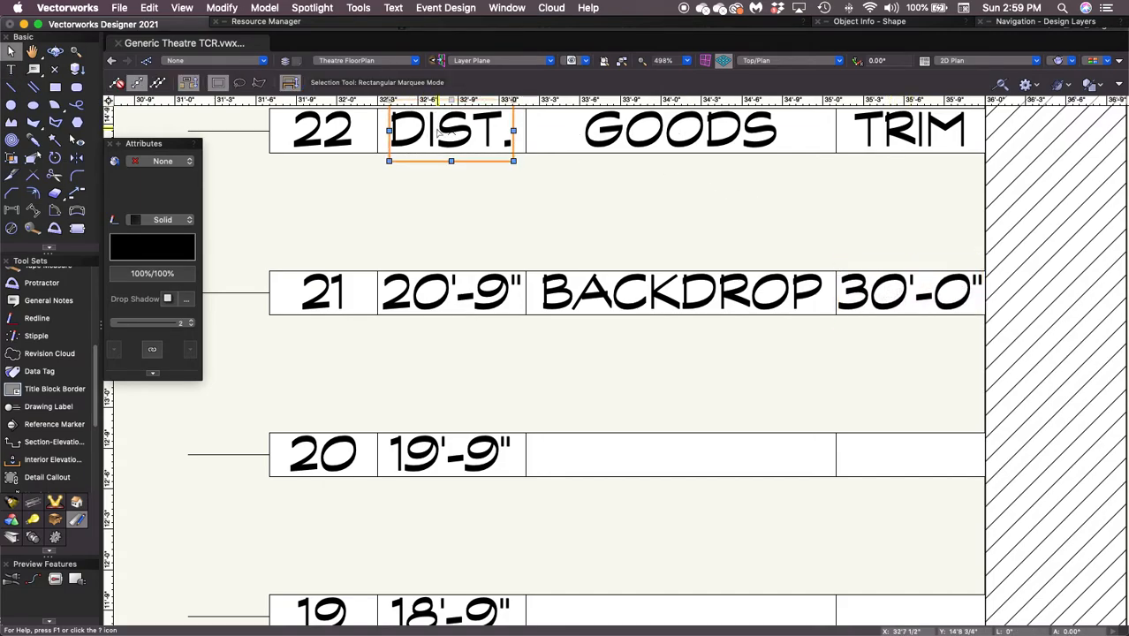
{"action": "double_click", "coordinate": [439, 131]}
{"action": "left_click", "coordinate": [439, 131]}
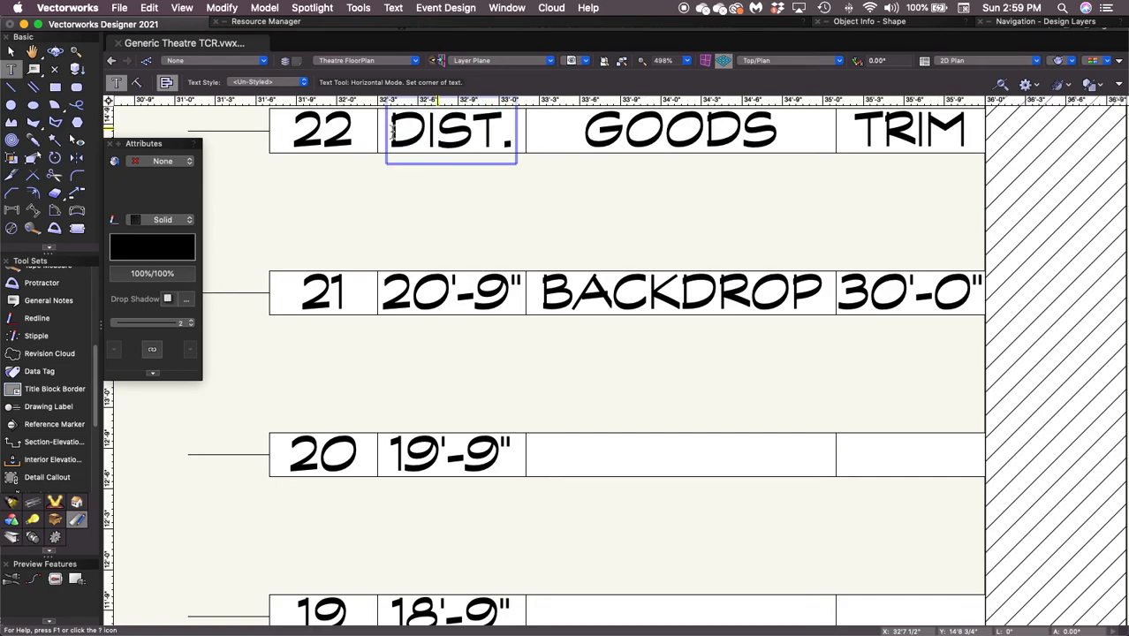
{"action": "left_click_drag", "start_coordinate": [391, 130], "coordinate": [529, 157]}
{"action": "type", "text": "21'-9\""}
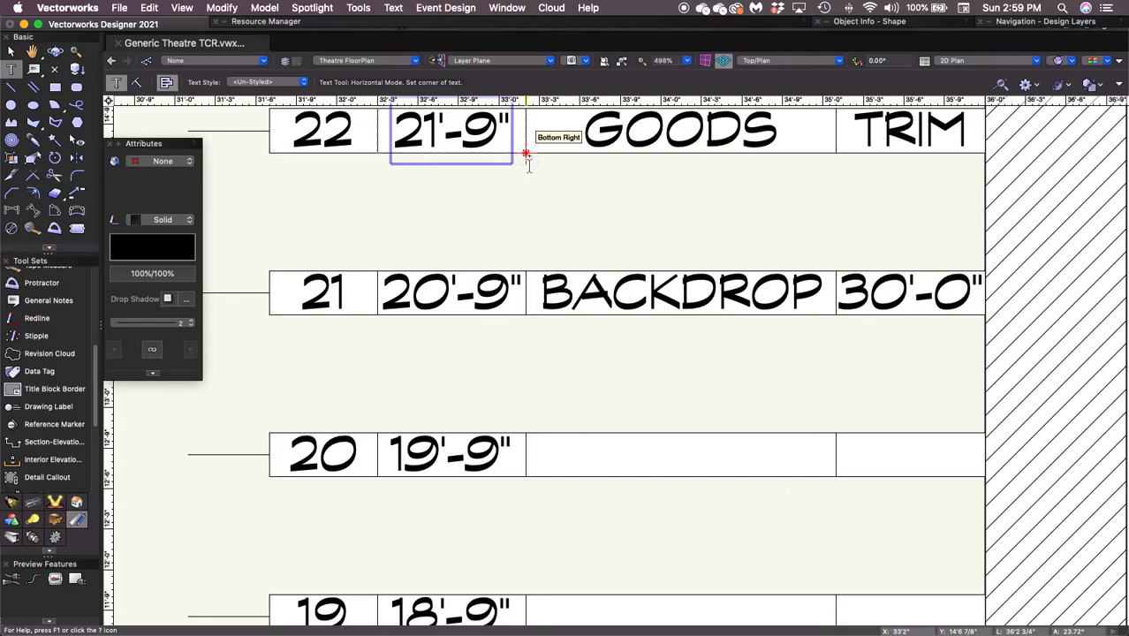
Step: Change row 22's GOODS label to B.O.C
{"action": "left_click", "coordinate": [681, 135]}
{"action": "double_click", "coordinate": [681, 134]}
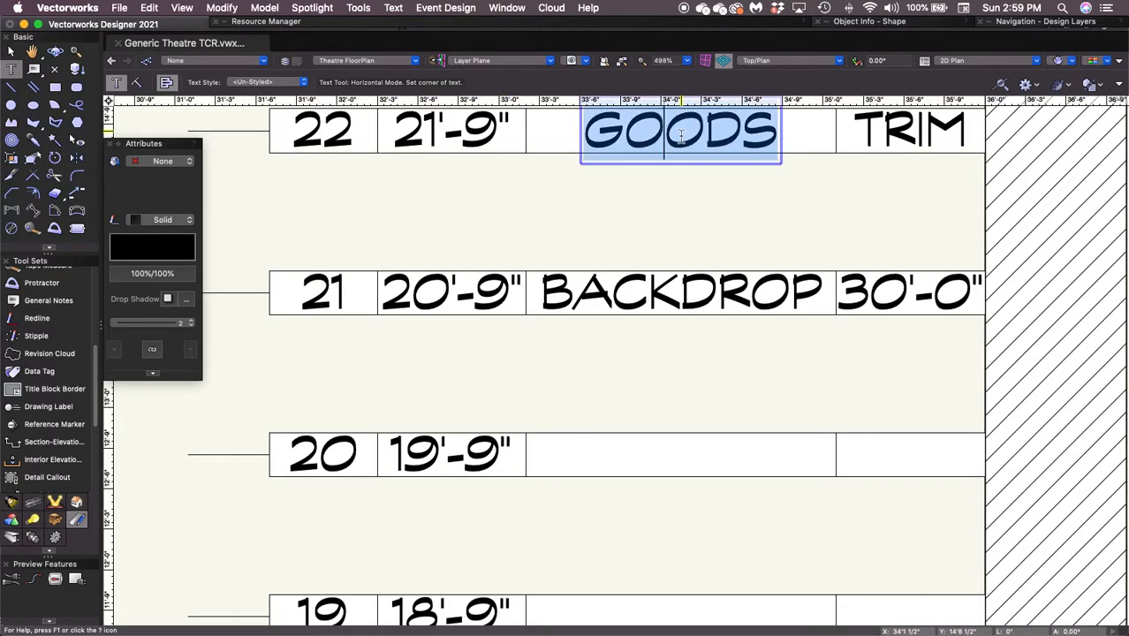
{"action": "type", "text": "B.O."}
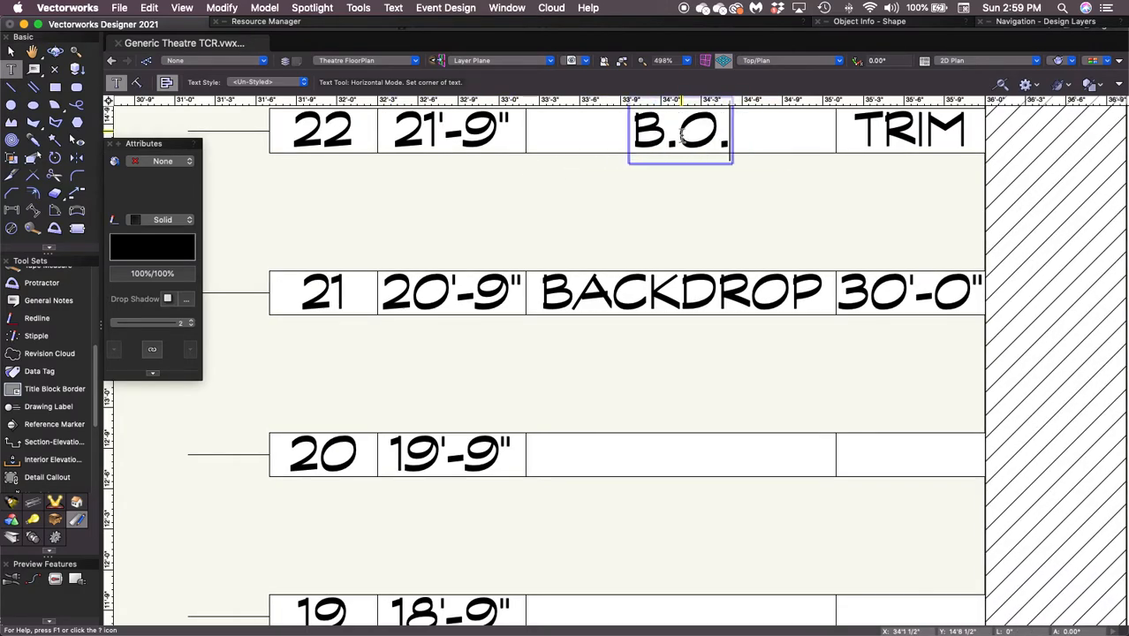
{"action": "type", "text": "C."}
{"action": "key", "text": "Escape"}
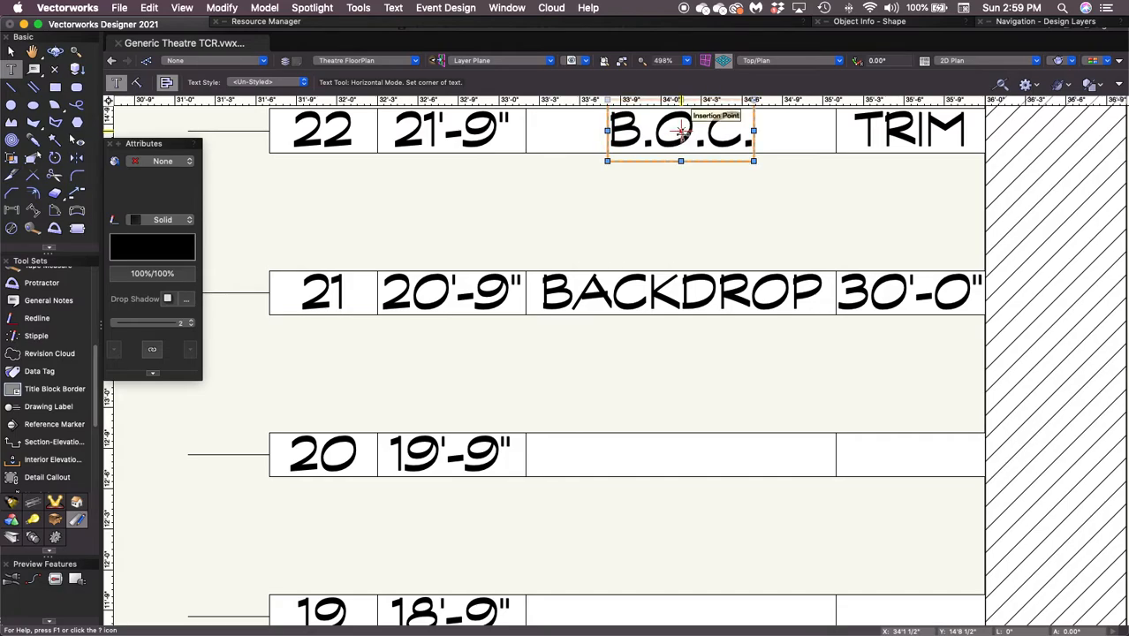
{"action": "key", "text": "x"}
Step: Change row 22's TRIM label to 30'-0" and deselect it
{"action": "double_click", "coordinate": [881, 128]}
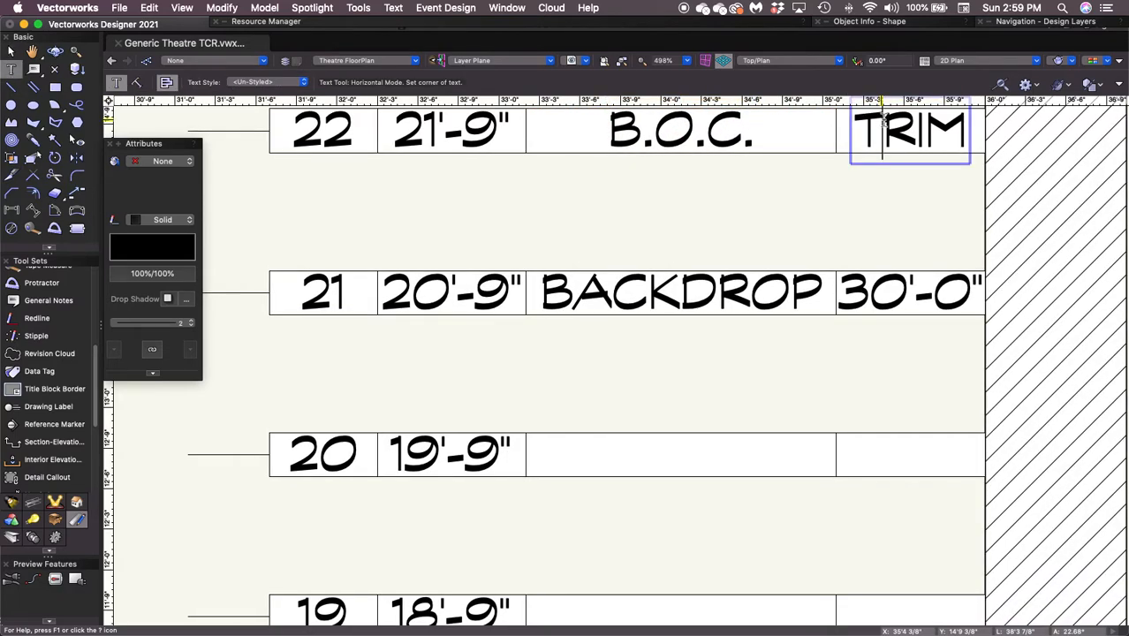
{"action": "double_click", "coordinate": [920, 130]}
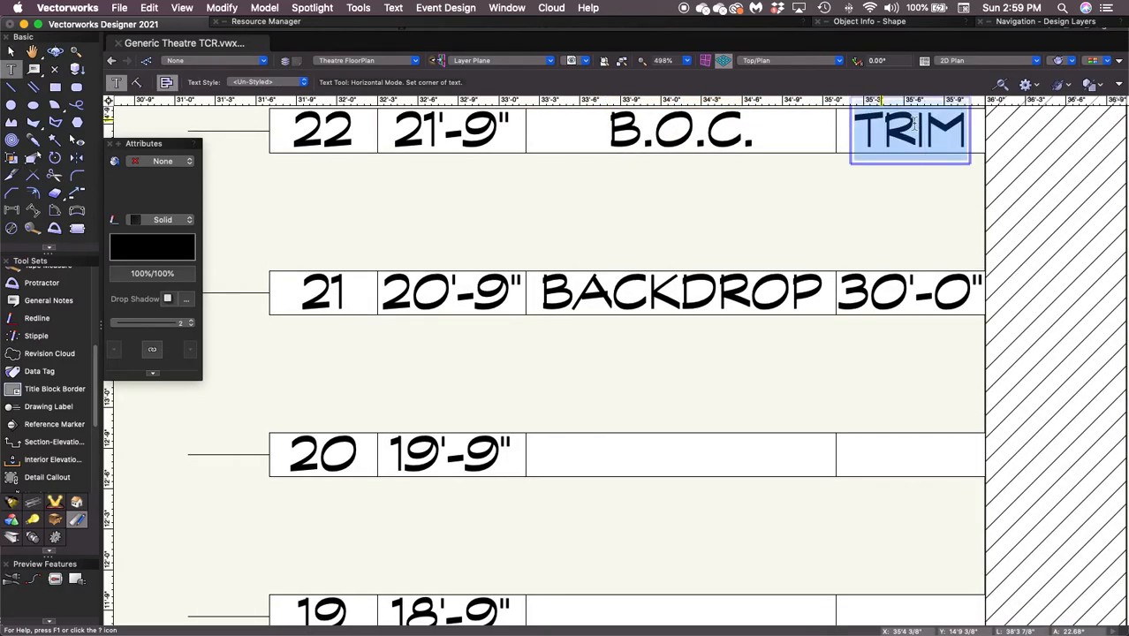
{"action": "type", "text": "30'-0\""}
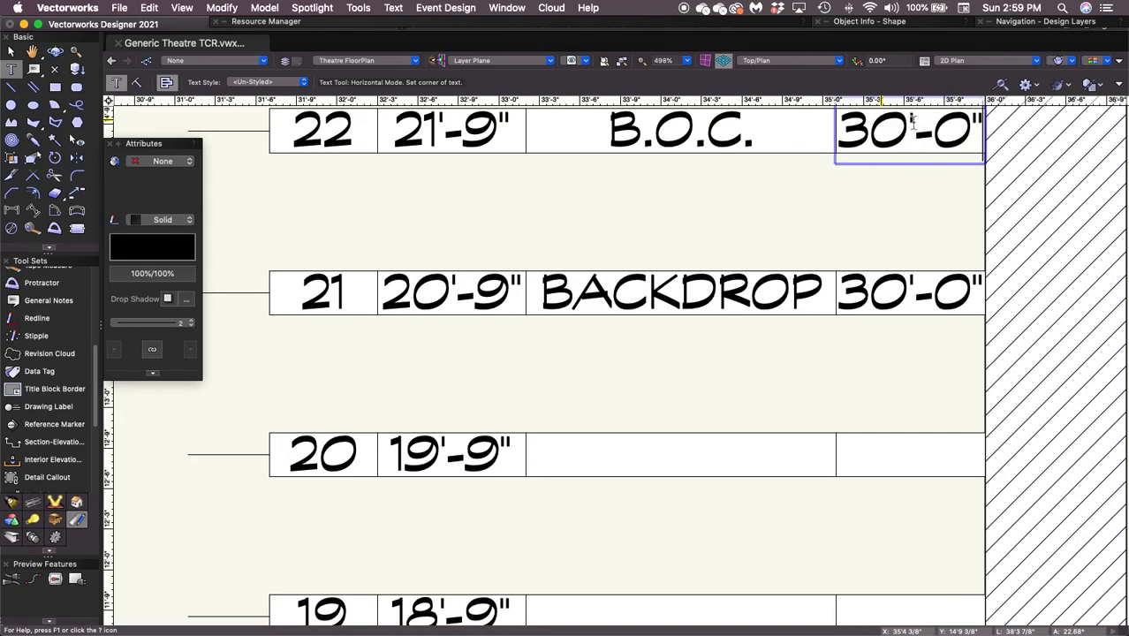
{"action": "key", "text": "Escape"}
{"action": "key", "text": "x"}
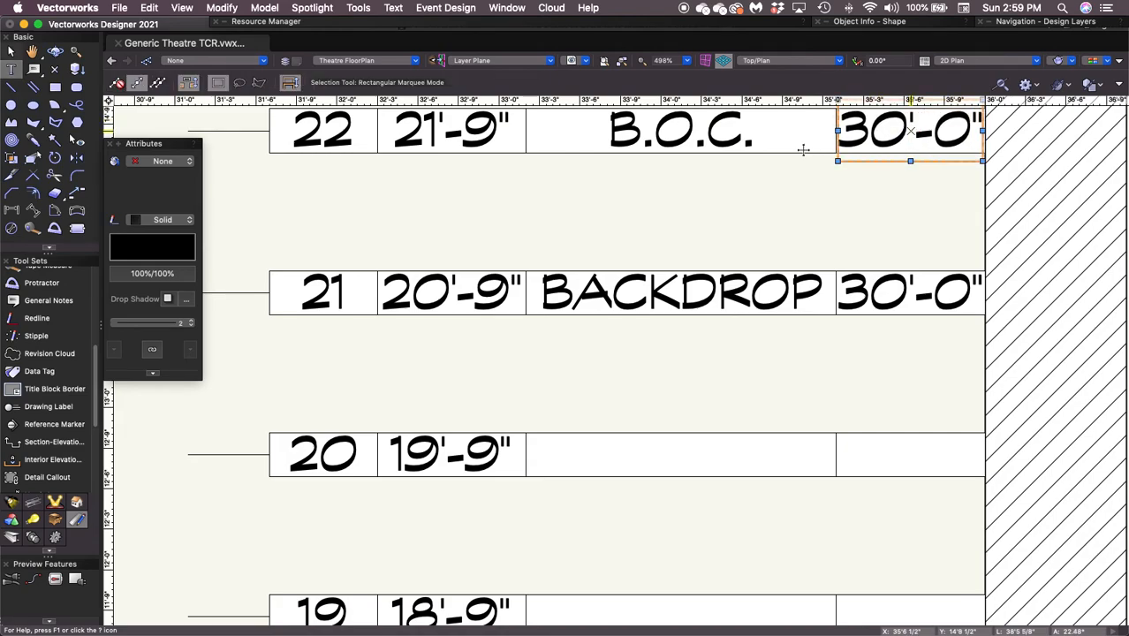
{"action": "scroll", "coordinate": [713, 220], "scroll_direction": "down", "scroll_amount": 2}
{"action": "left_click", "coordinate": [665, 210]}
Step: Look over the lineset schedule along the side wall and fit the whole theatre plan in view
{"action": "scroll", "coordinate": [665, 210], "scroll_direction": "down", "scroll_amount": 4}
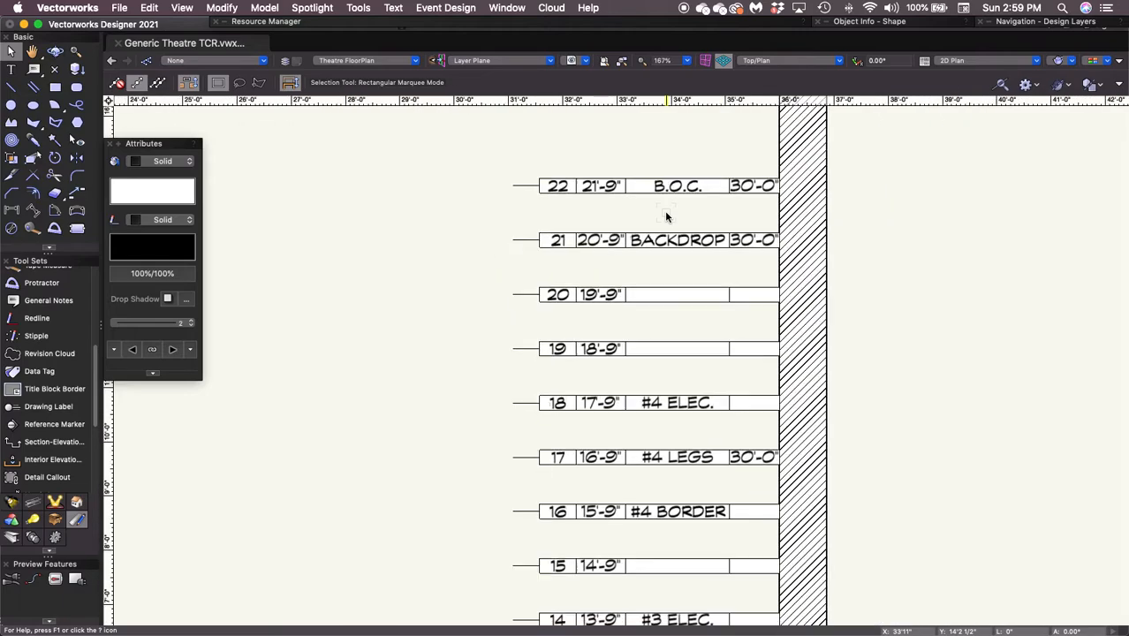
{"action": "scroll", "coordinate": [474, 469], "scroll_direction": "down", "scroll_amount": 5}
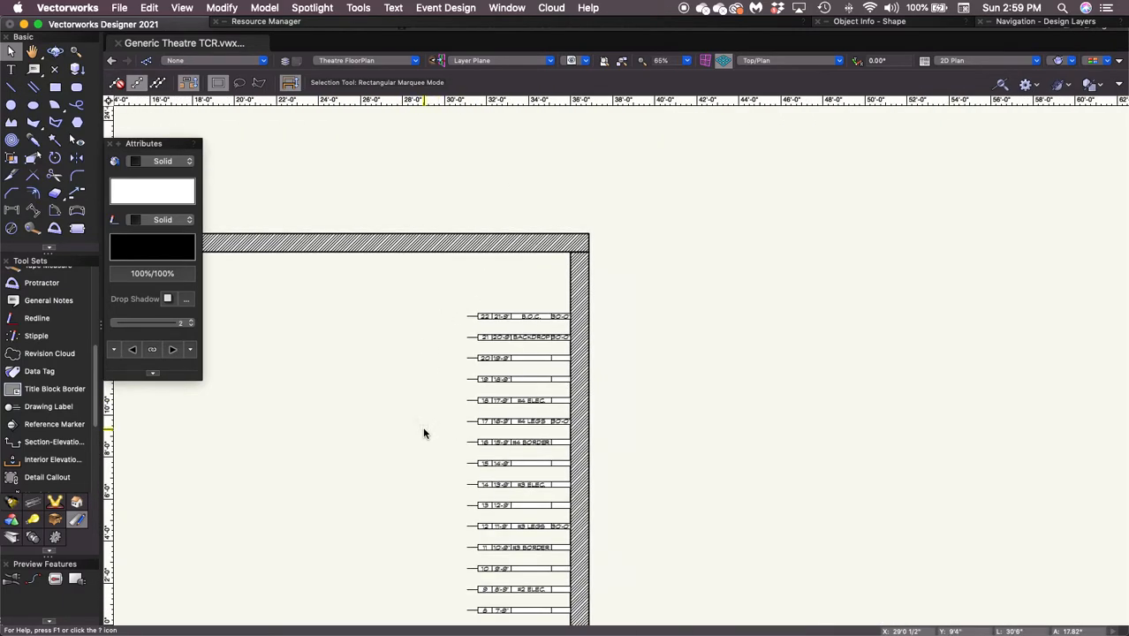
{"action": "middle_click_drag", "start_coordinate": [423, 433], "coordinate": [491, 373]}
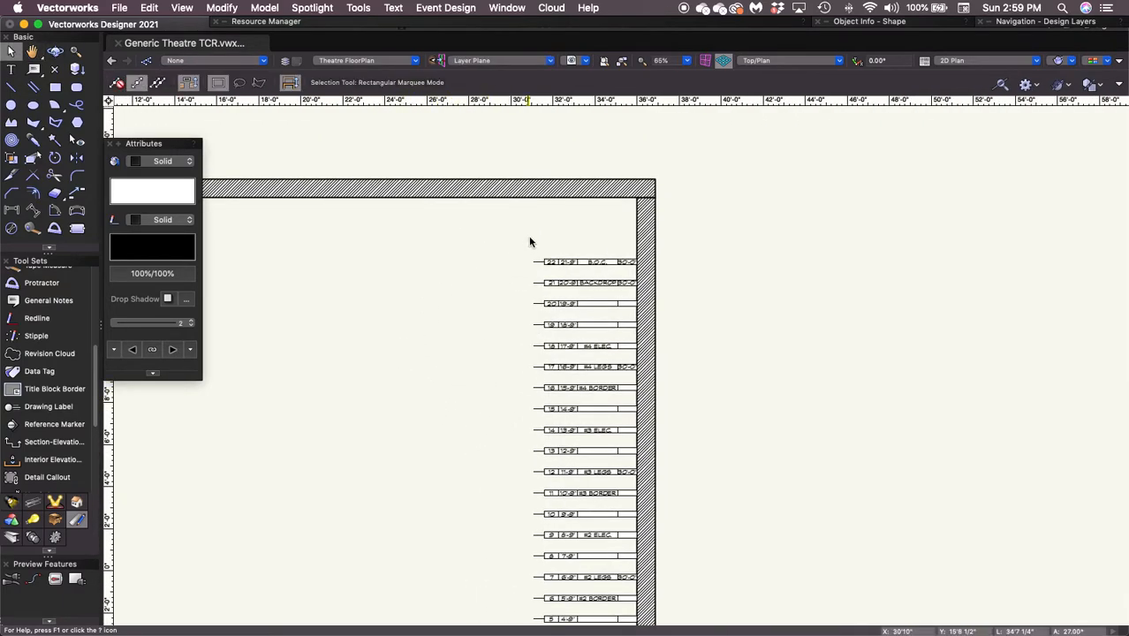
{"action": "left_click", "coordinate": [622, 60]}
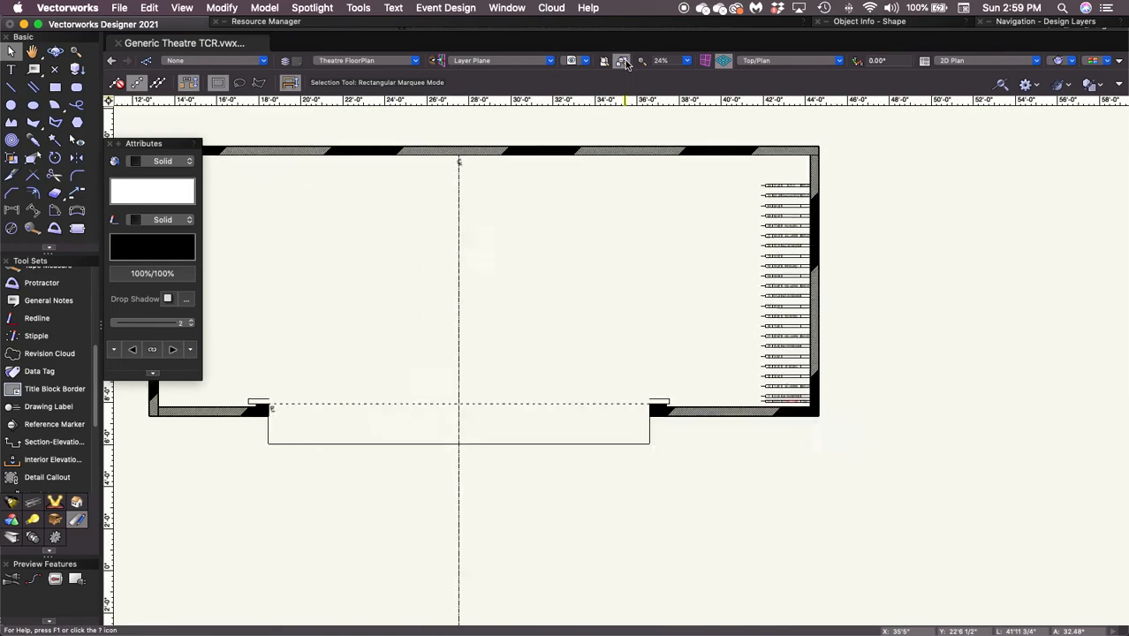